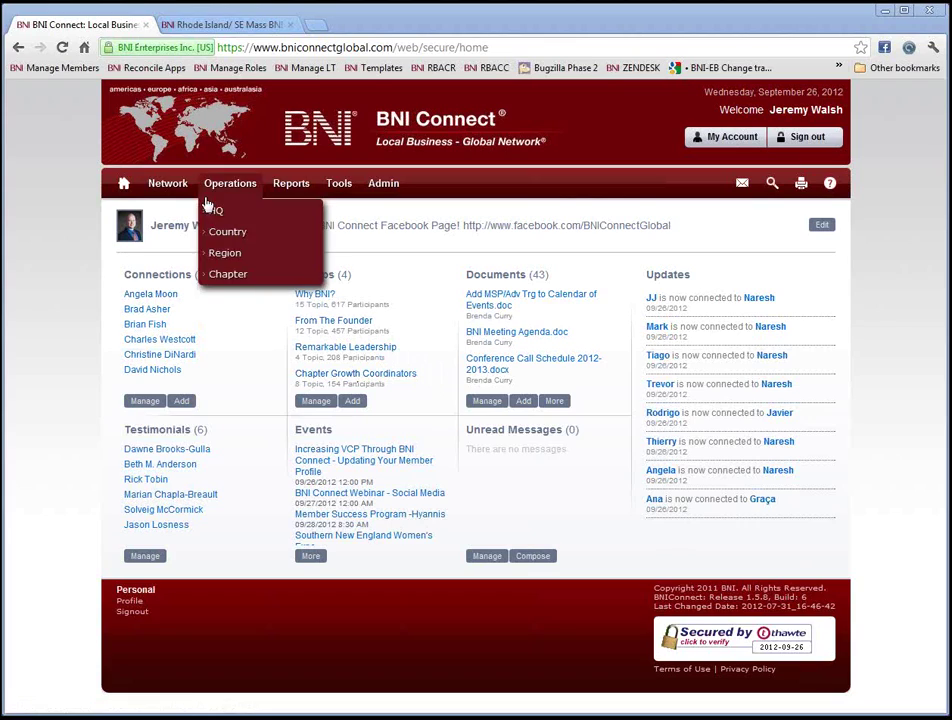
View the member's page on the Rhode Island/SE Mass BNI site, then close that tab
left_click(226, 24)
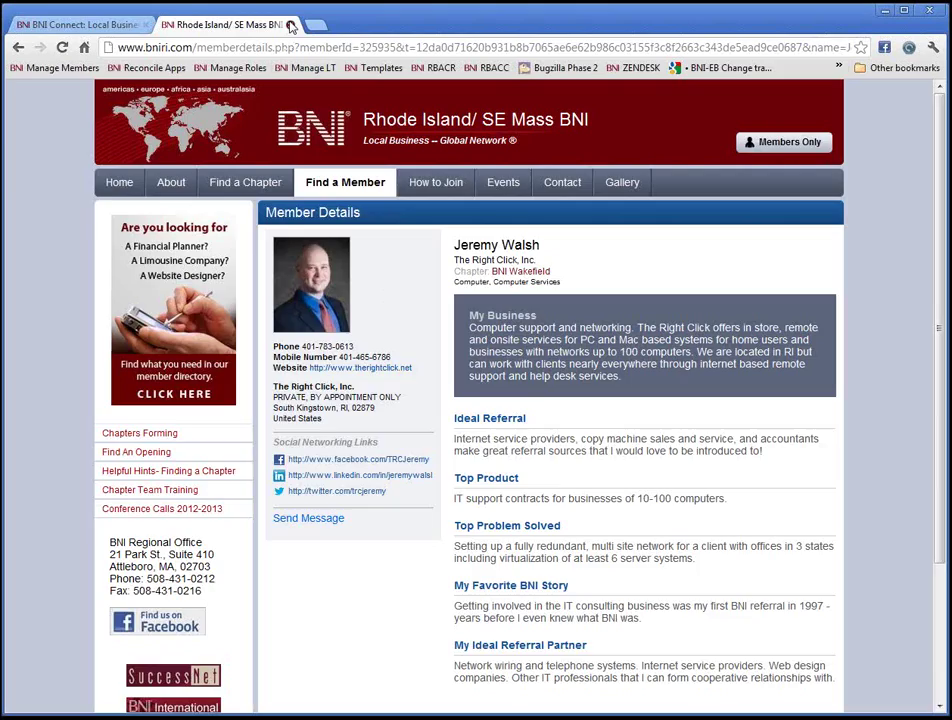
left_click(290, 25)
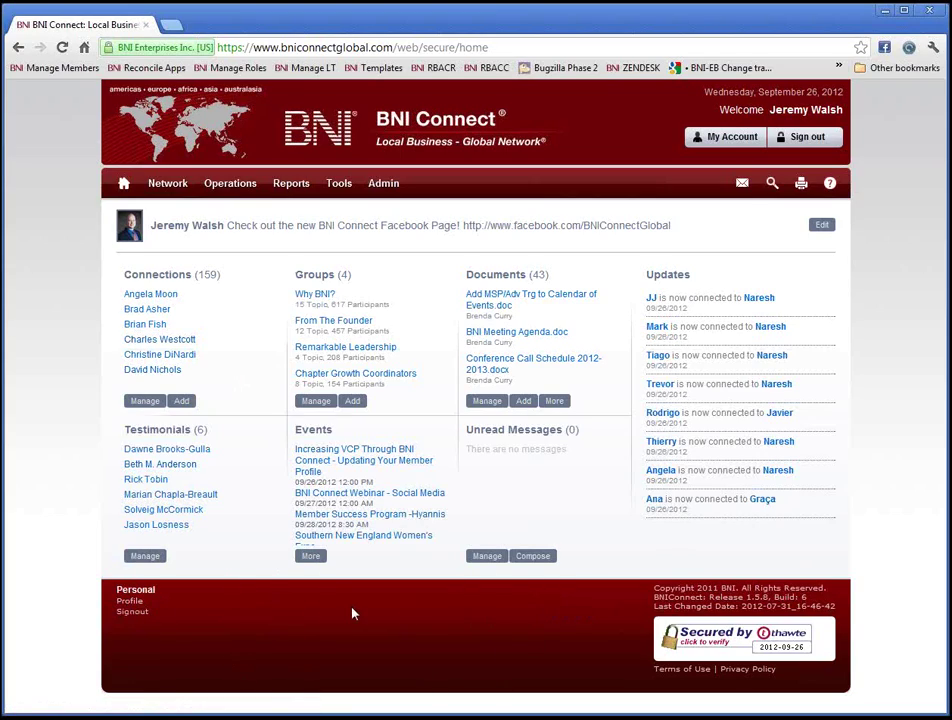
Open the member's own Profile and review its business, contact, social link and address details
left_click(124, 609)
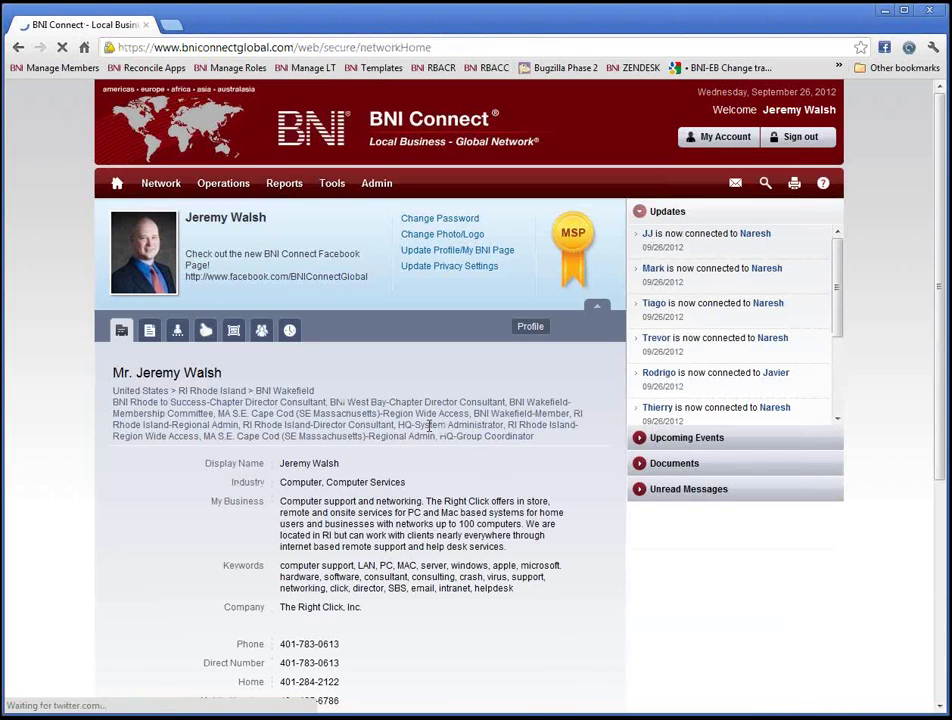
scroll(383, 488, "down", 3)
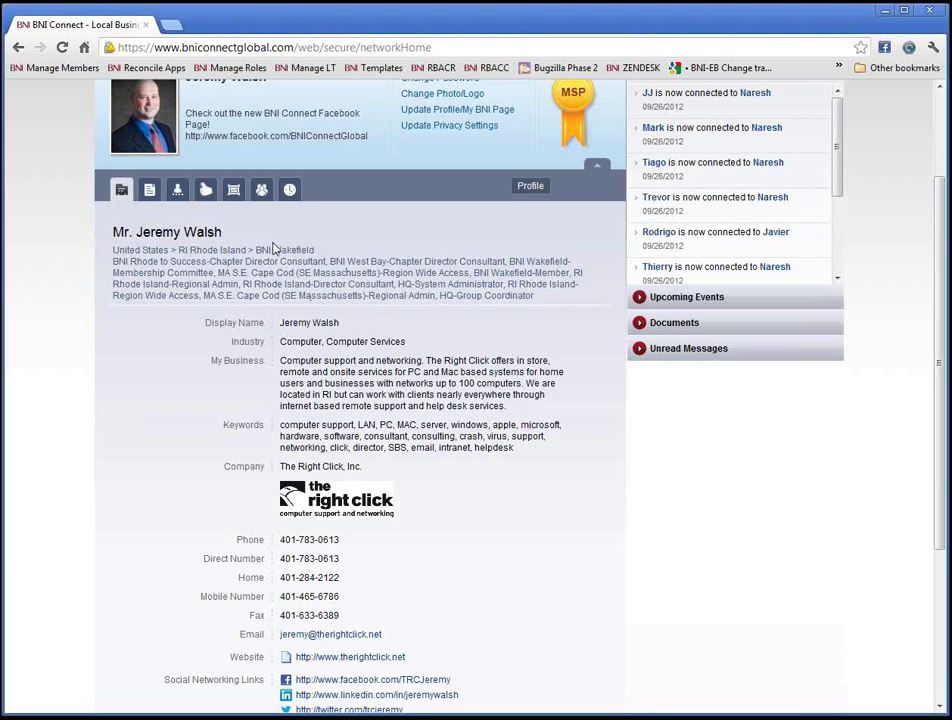
scroll(265, 292, "down", 2)
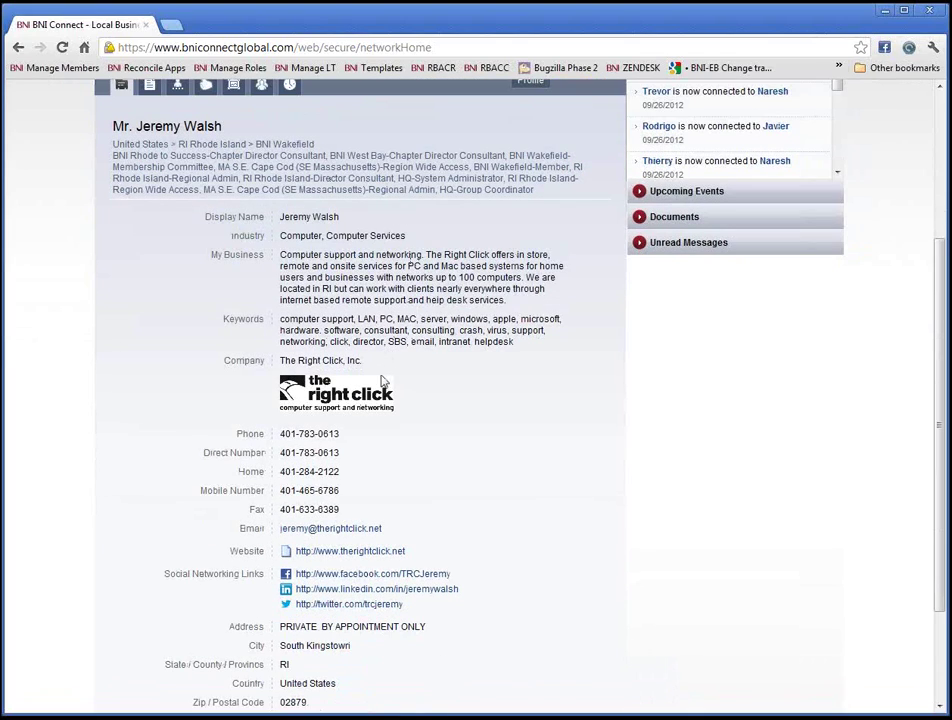
scroll(430, 470, "down", 1)
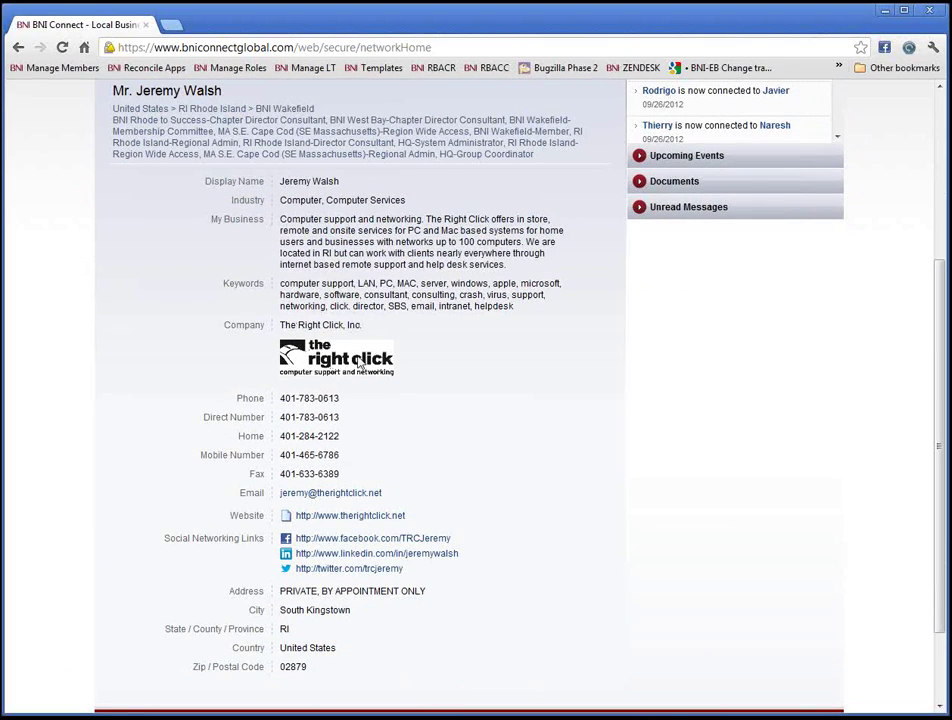
scroll(462, 419, "down", 2)
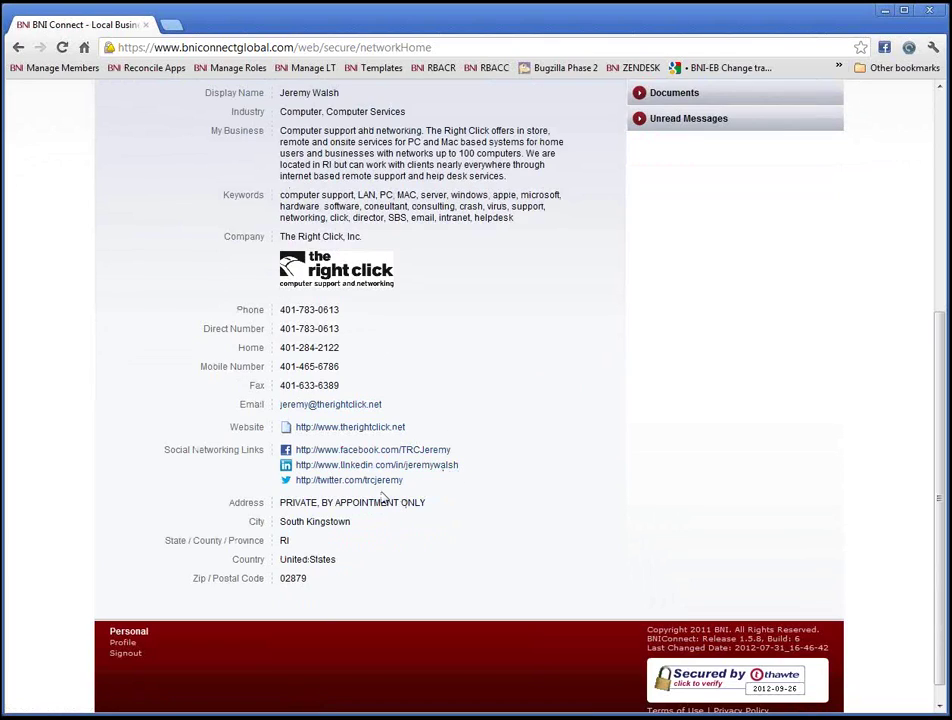
scroll(339, 609, "up", 3)
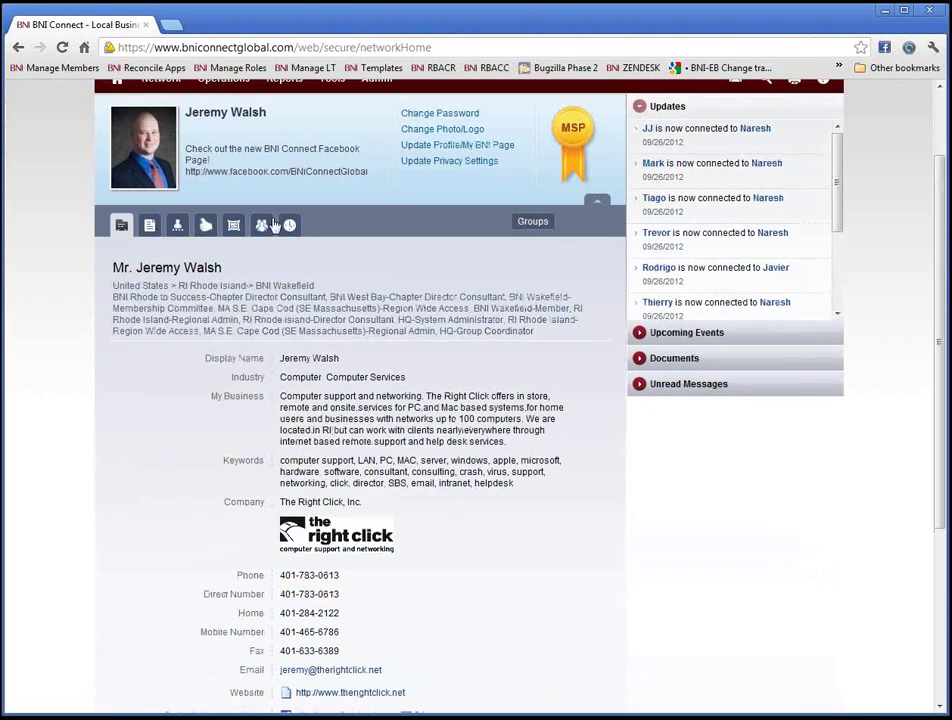
left_click(149, 226)
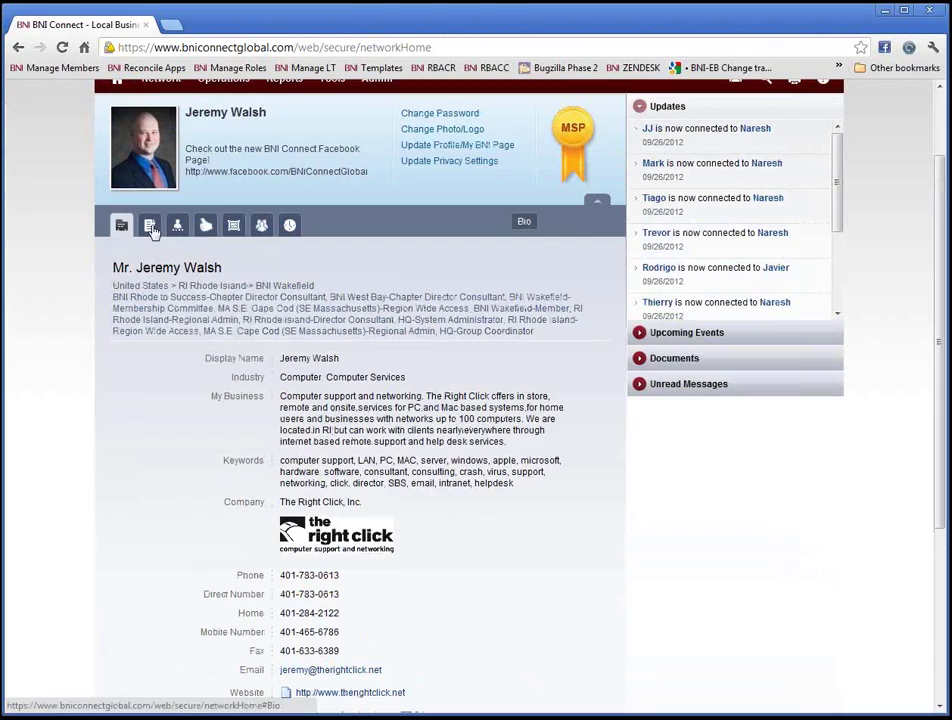
scroll(298, 528, "down", 6)
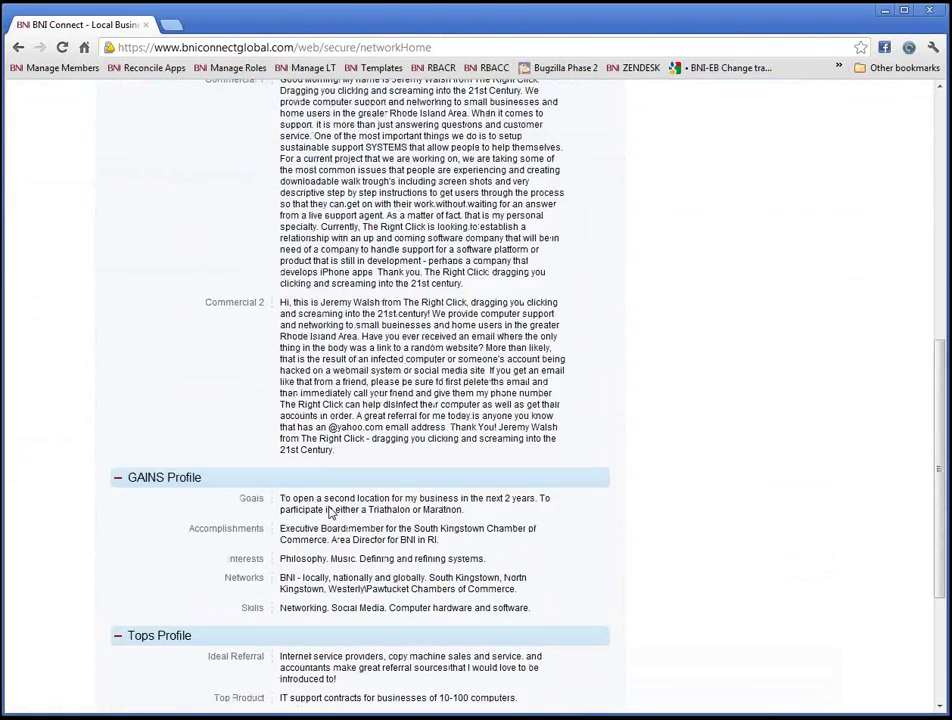
scroll(330, 512, "down", 4)
scroll(188, 330, "up", 15)
left_click(180, 331)
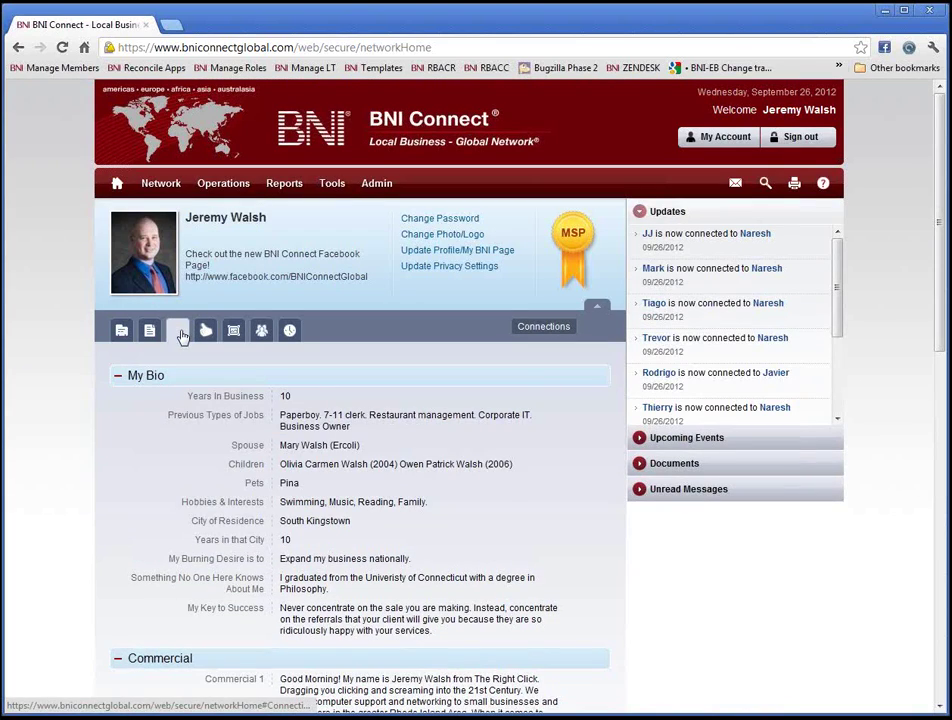
scroll(359, 482, "down", 3)
scroll(275, 413, "up", 3)
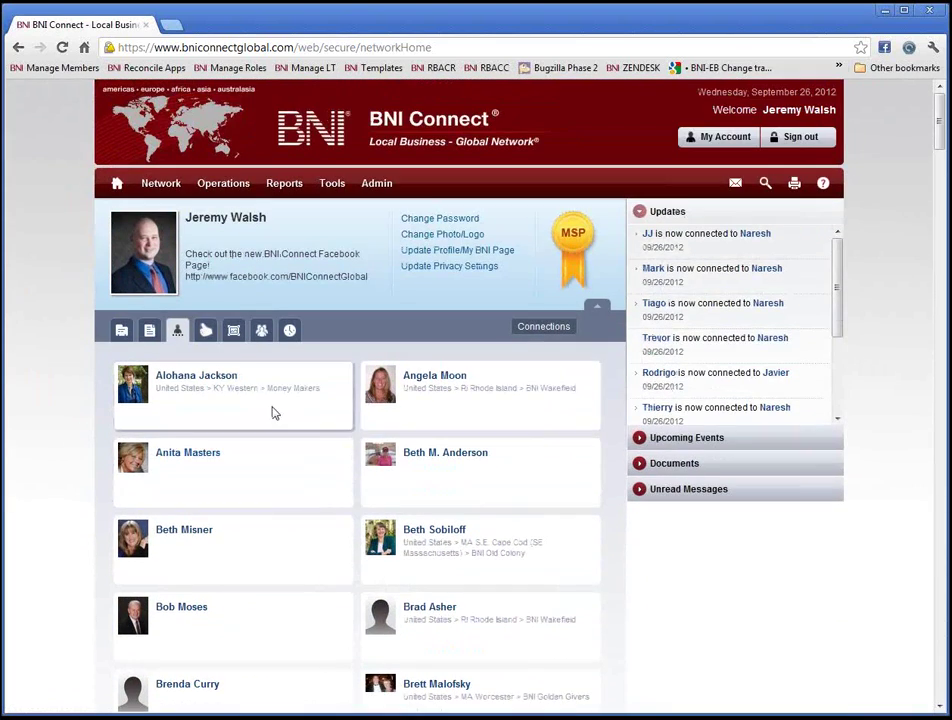
left_click(205, 330)
scroll(274, 531, "down", 5)
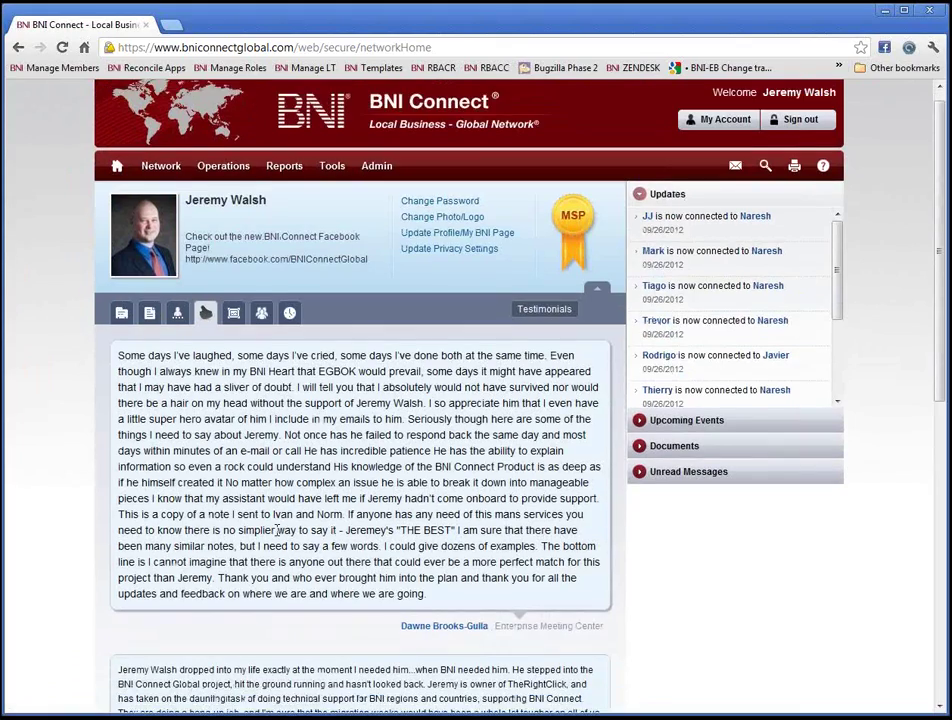
scroll(278, 538, "up", 4)
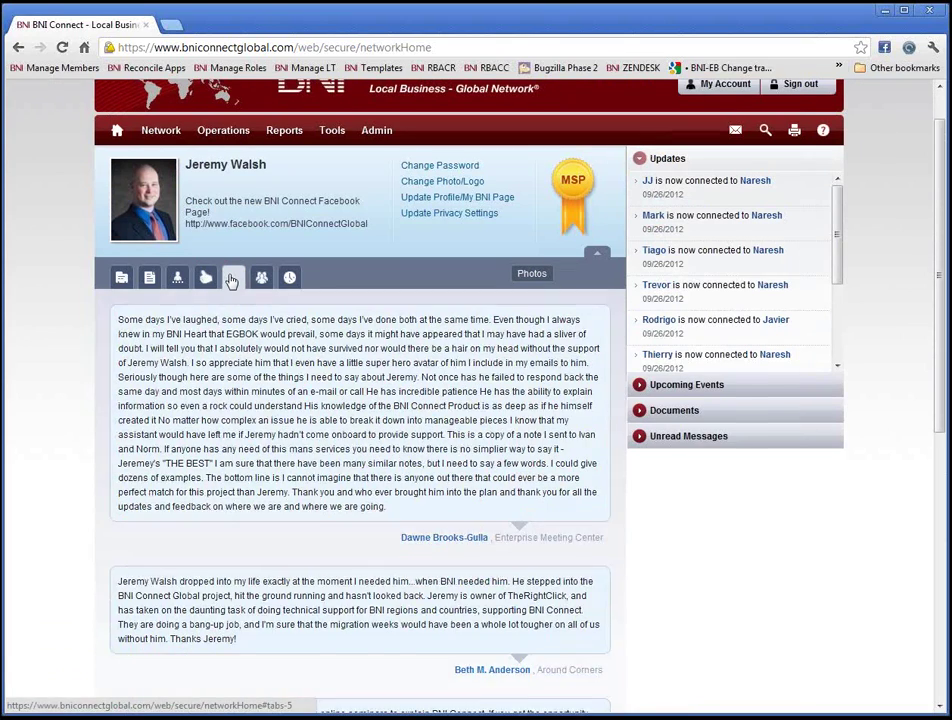
left_click(233, 278)
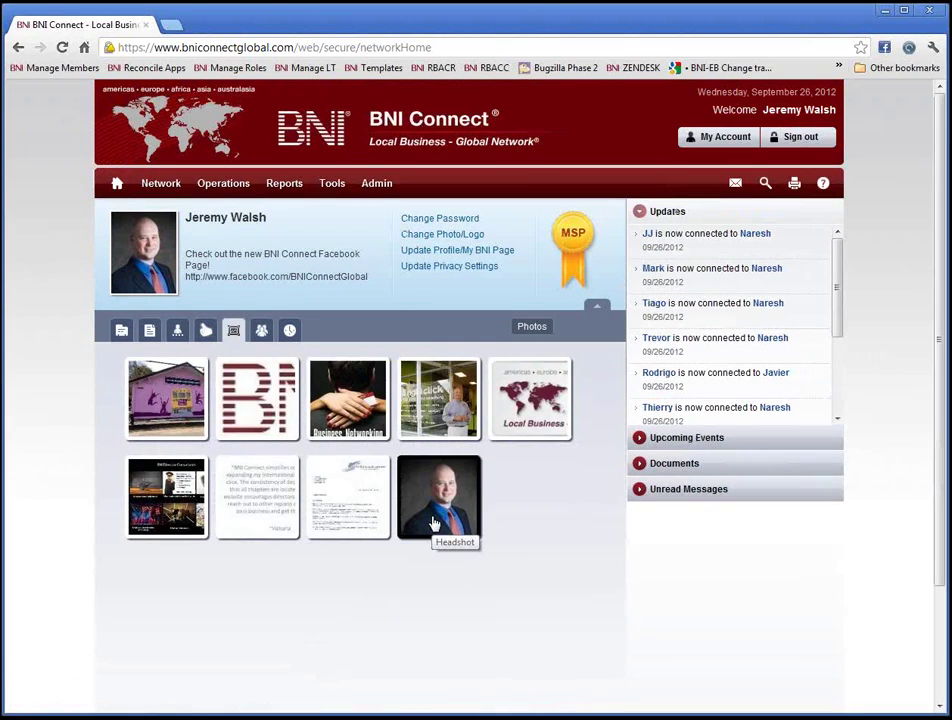
left_click(263, 330)
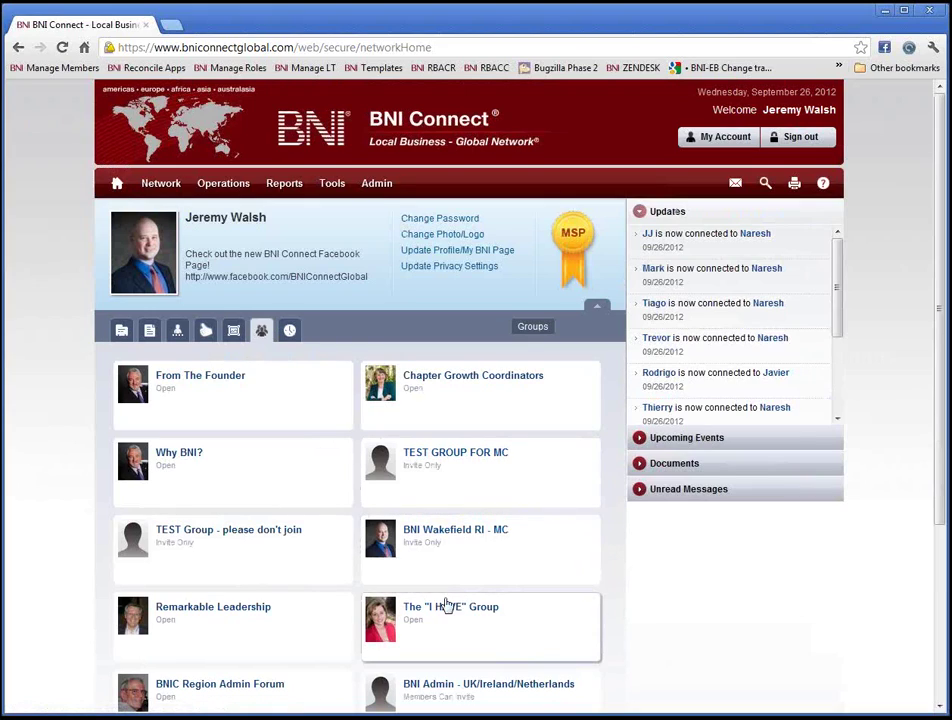
scroll(493, 603, "down", 3)
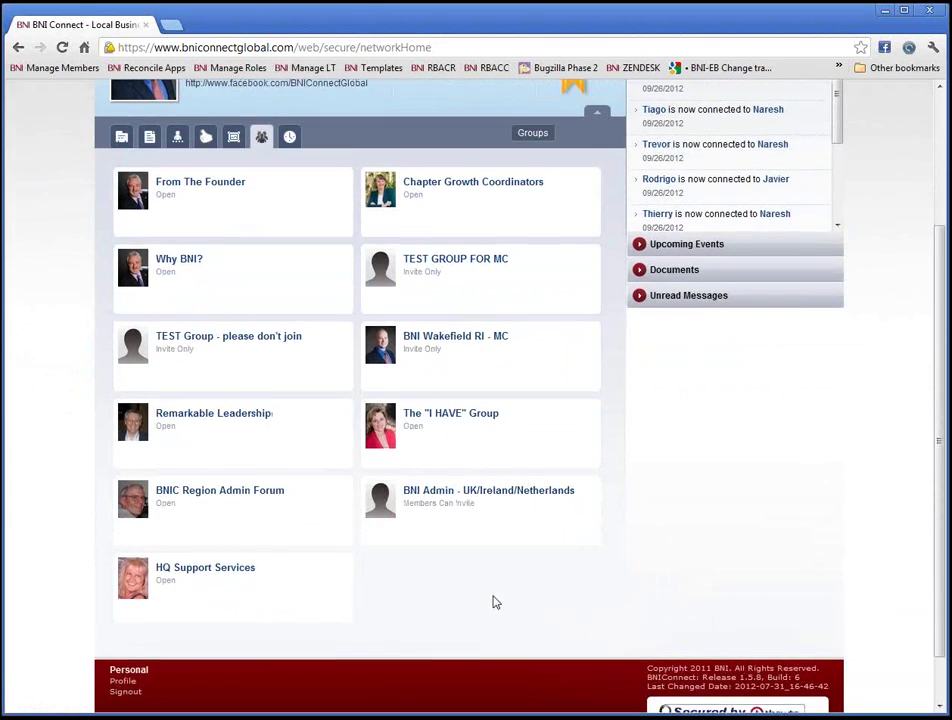
scroll(493, 601, "up", 2)
left_click(290, 260)
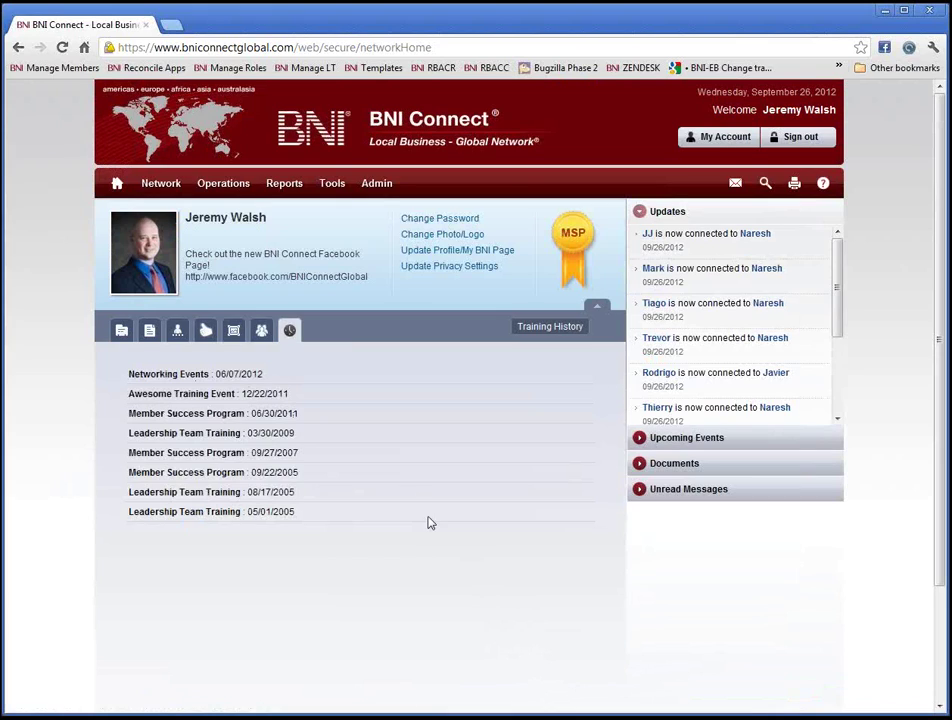
left_click(120, 330)
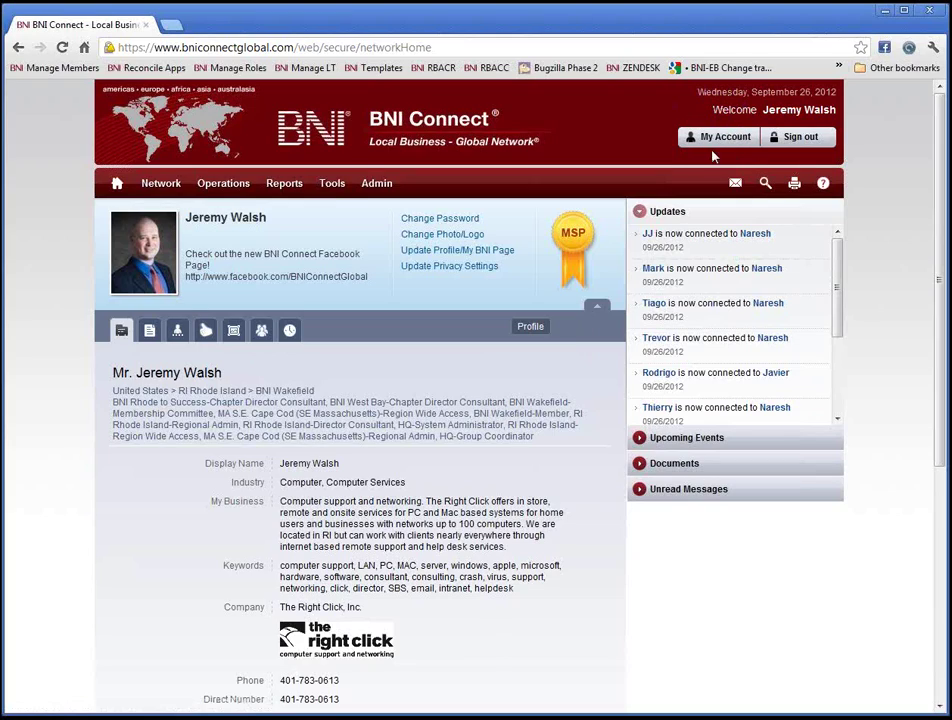
Open My Account's Edit Profile form and review it down to the Update button
left_click(725, 137)
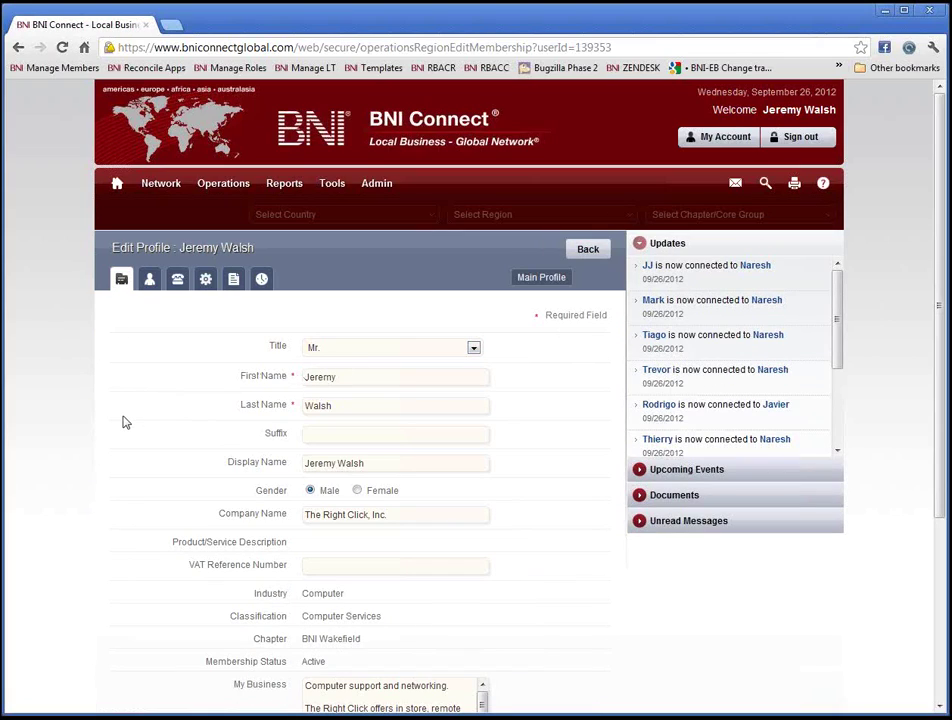
scroll(125, 422, "down", 3)
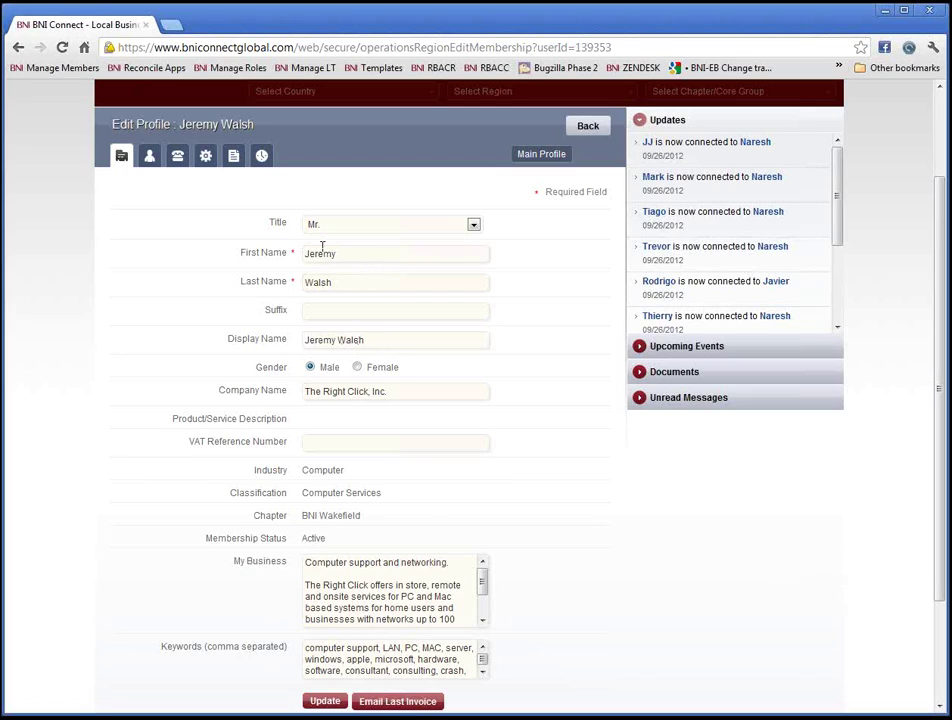
scroll(290, 443, "down", 2)
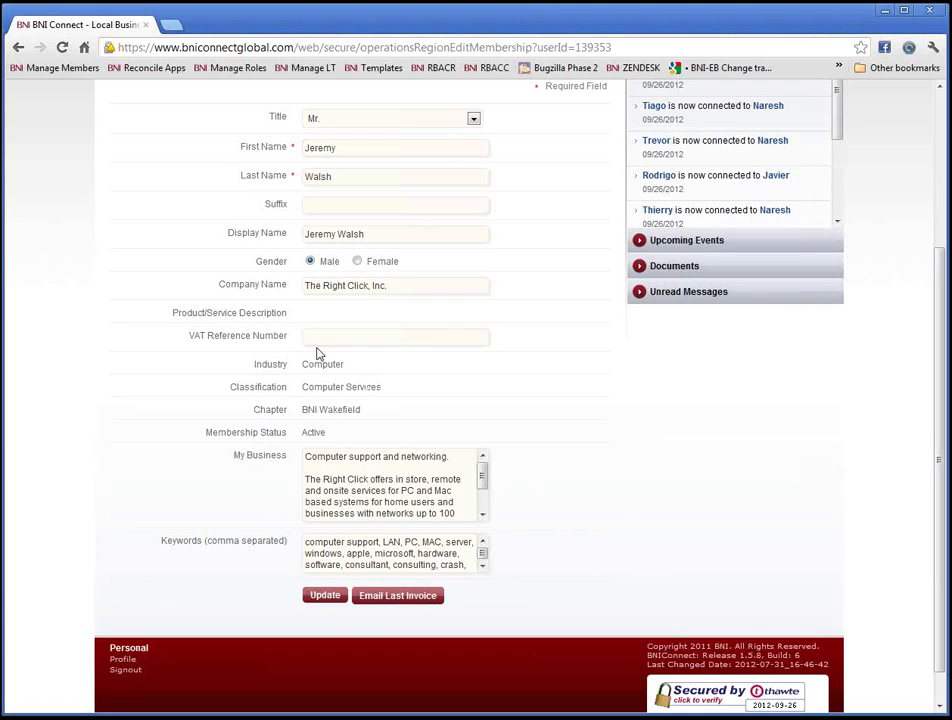
left_click_drag(192, 337, 288, 335)
left_click_drag(174, 317, 291, 321)
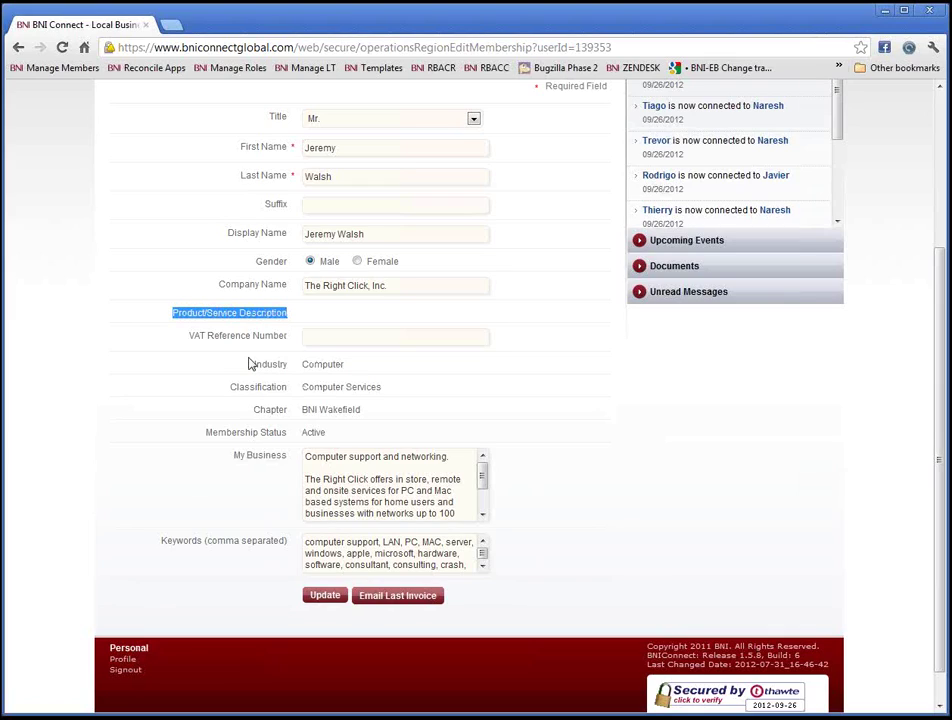
left_click(320, 315)
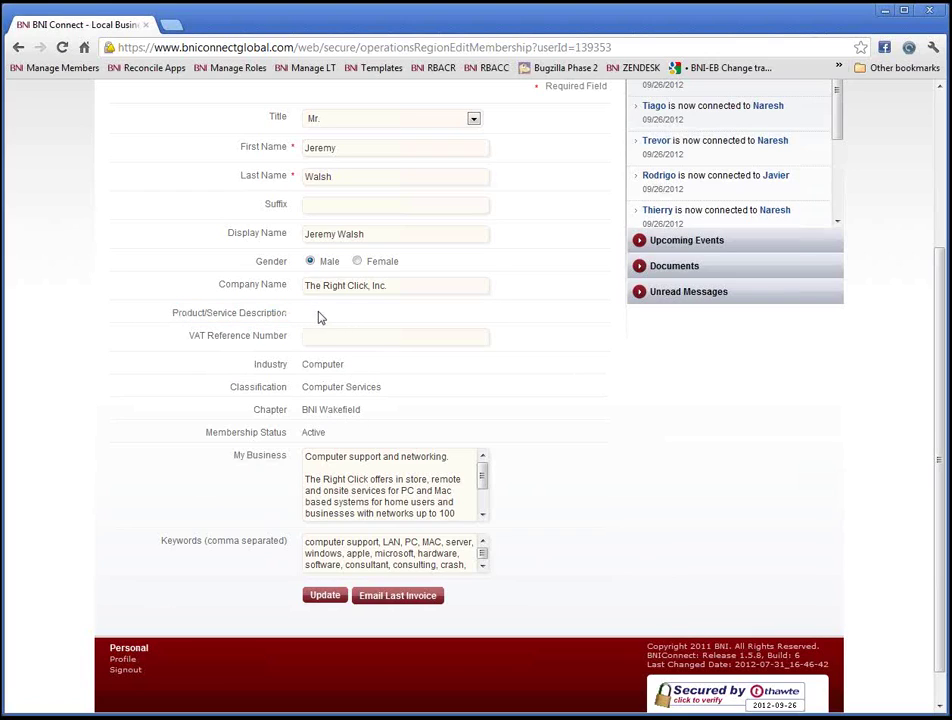
scroll(442, 397, "down", 1)
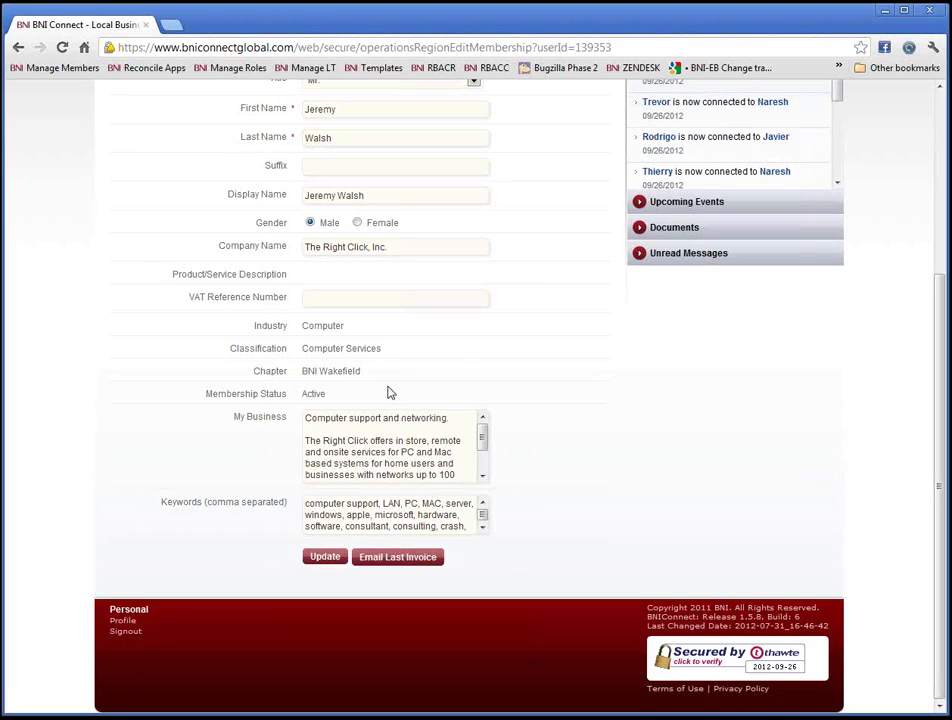
mouse_move(484, 438)
left_mouse_down()
mouse_move(483, 480)
mouse_move(487, 440)
left_mouse_up()
Load the regional bniri site's Find a Member page in a new tab
left_click(172, 24)
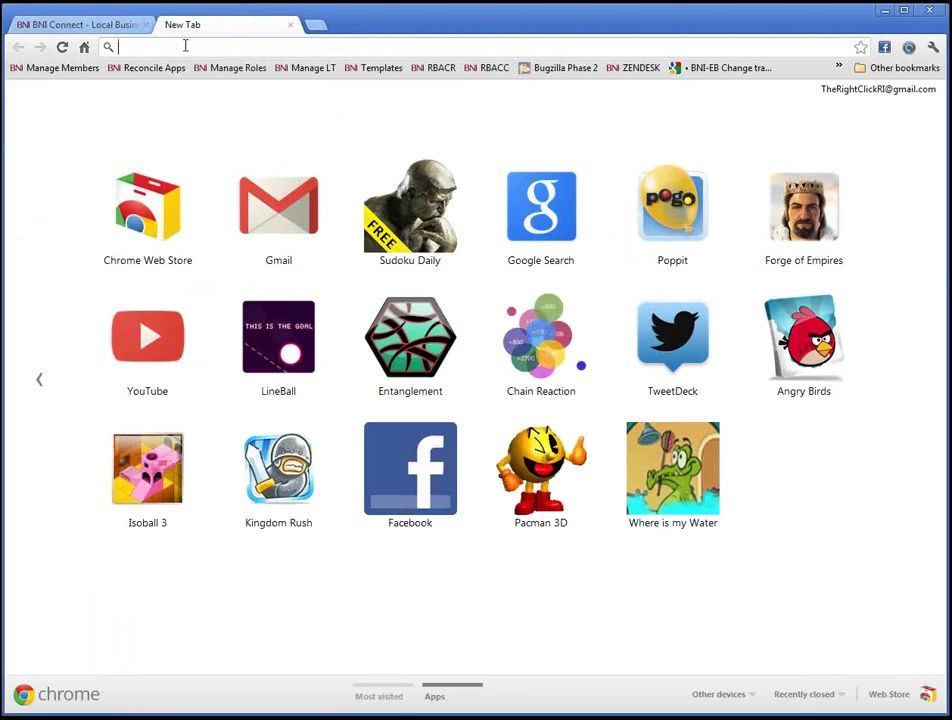
type("bniri.com")
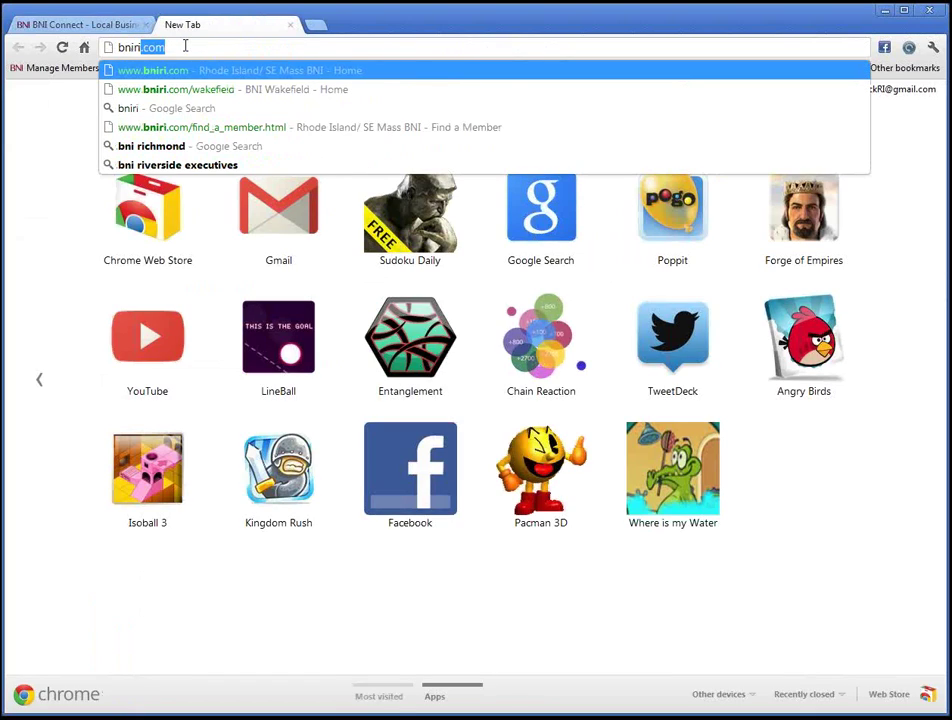
key("Down")
key("Down")
key("Down")
key("Return")
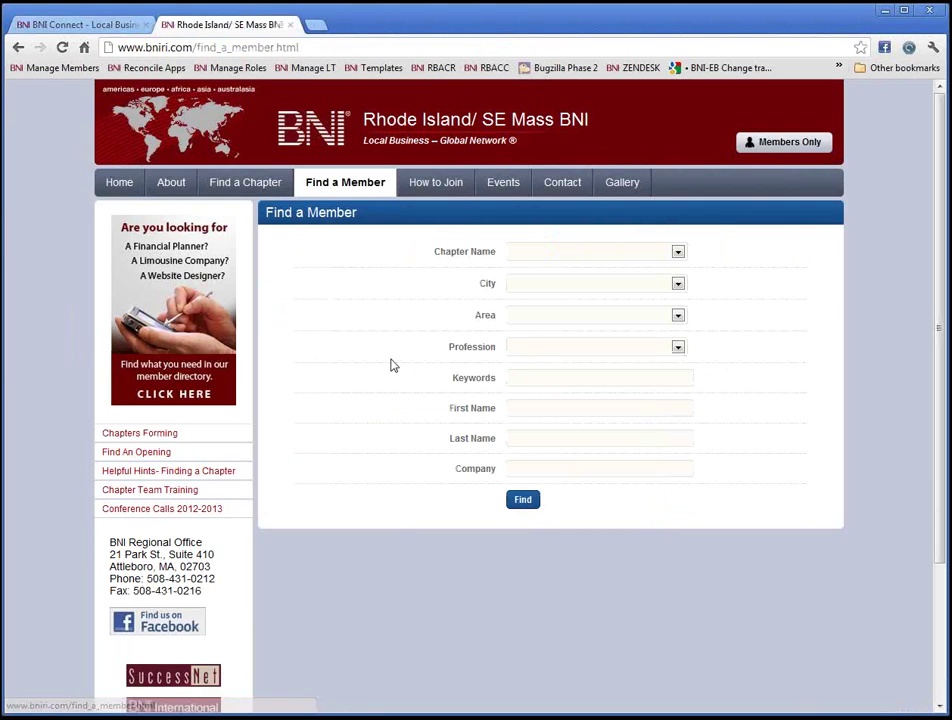
Search by the member's last name, open their details page, then return to BNI Connect
left_click(529, 408)
left_click(533, 436)
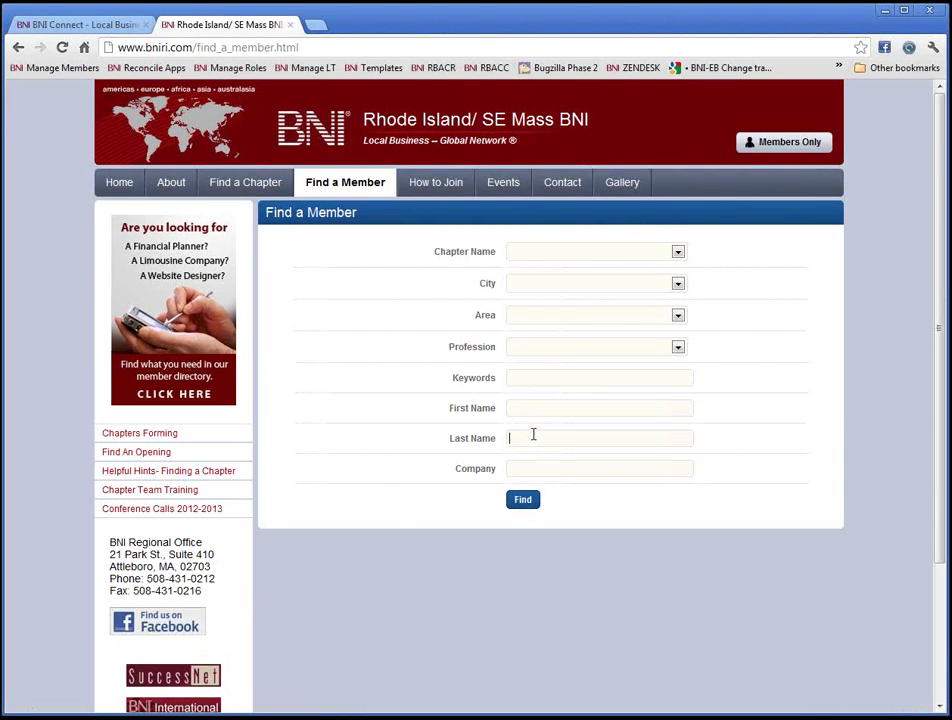
type("walsh")
key("Return")
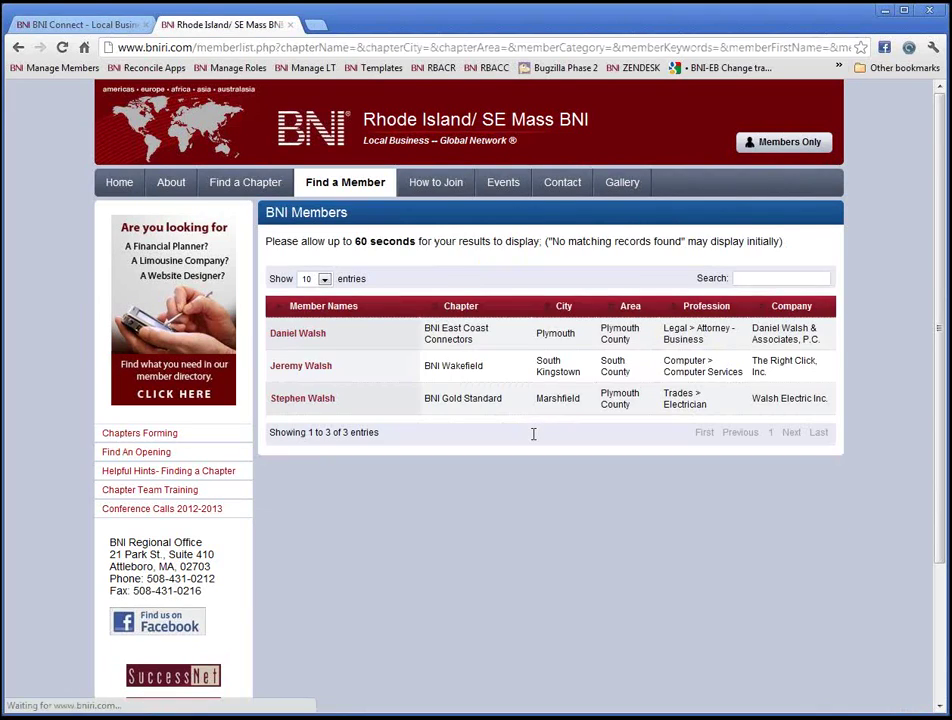
left_click(320, 368)
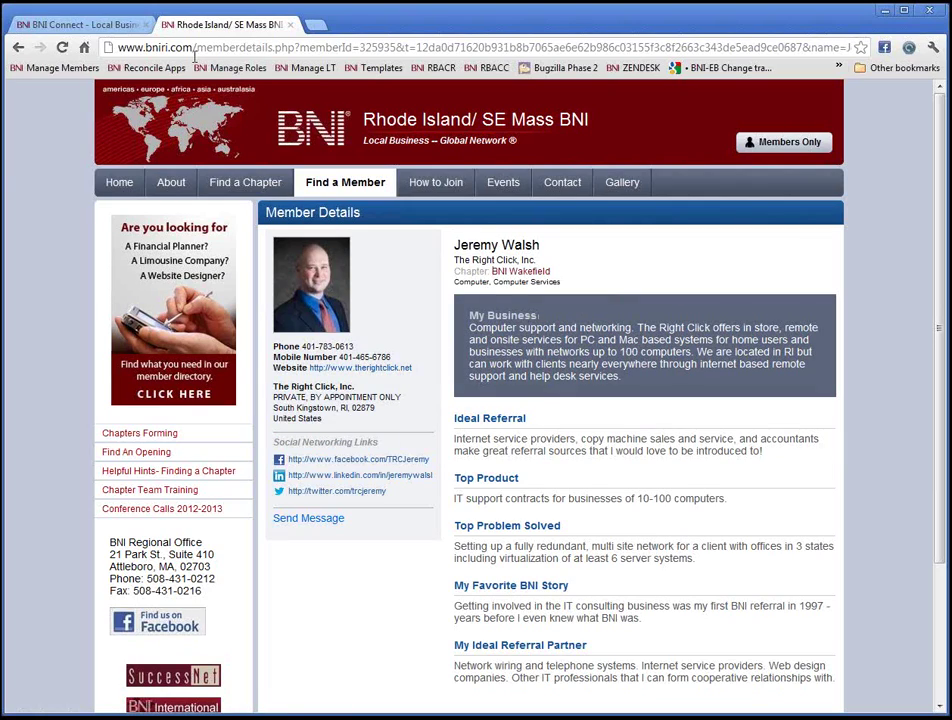
left_click(84, 25)
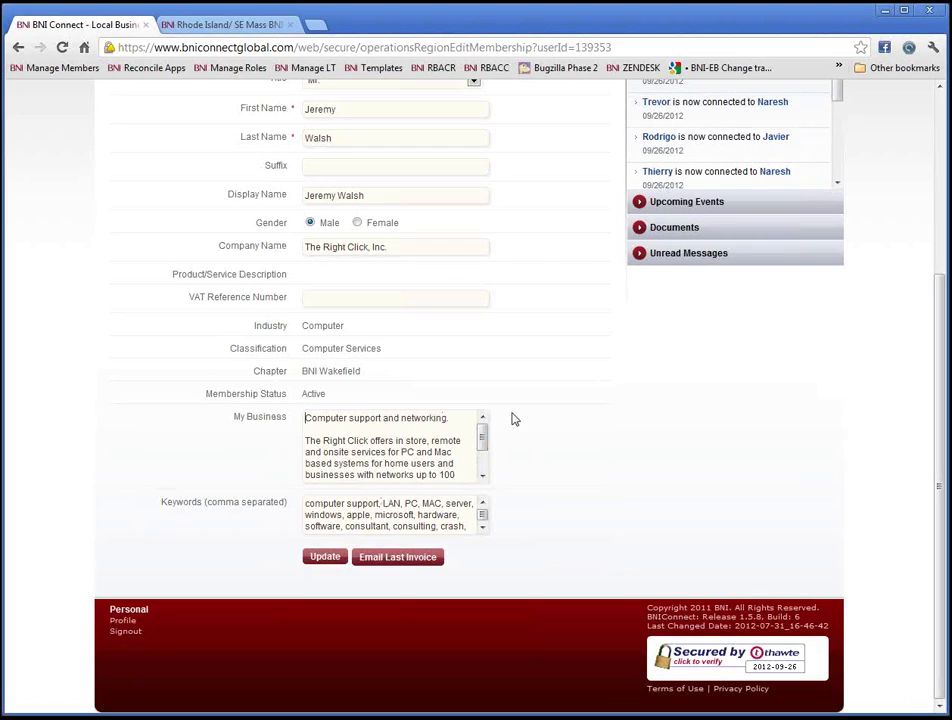
Replace the first My Business line with two lines of random test text and save
left_click_drag(461, 418, 123, 397)
key("ctrl+c")
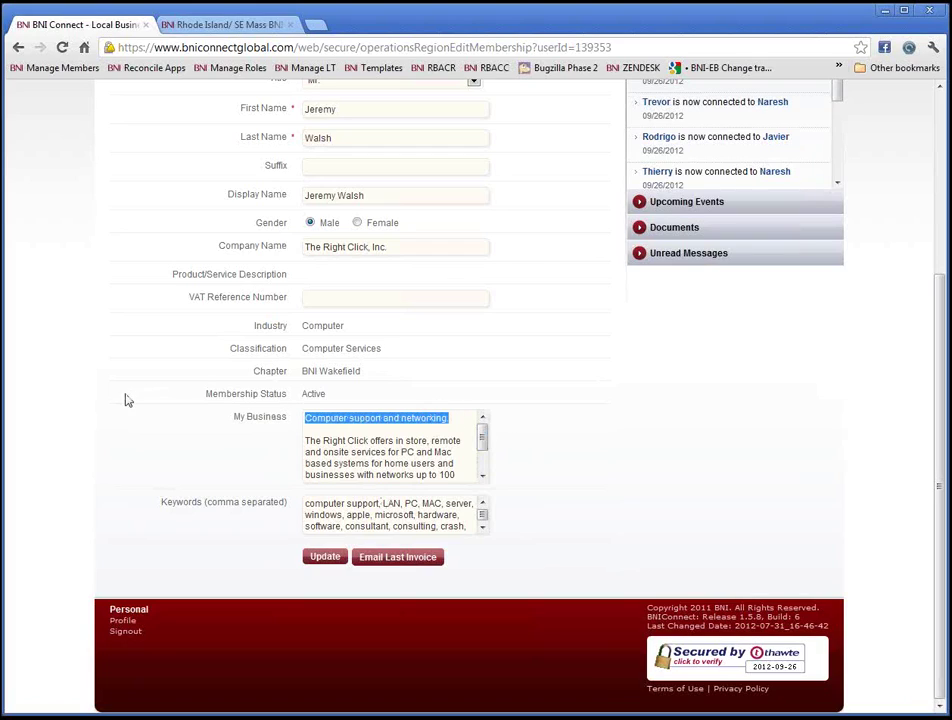
key("BackSpace")
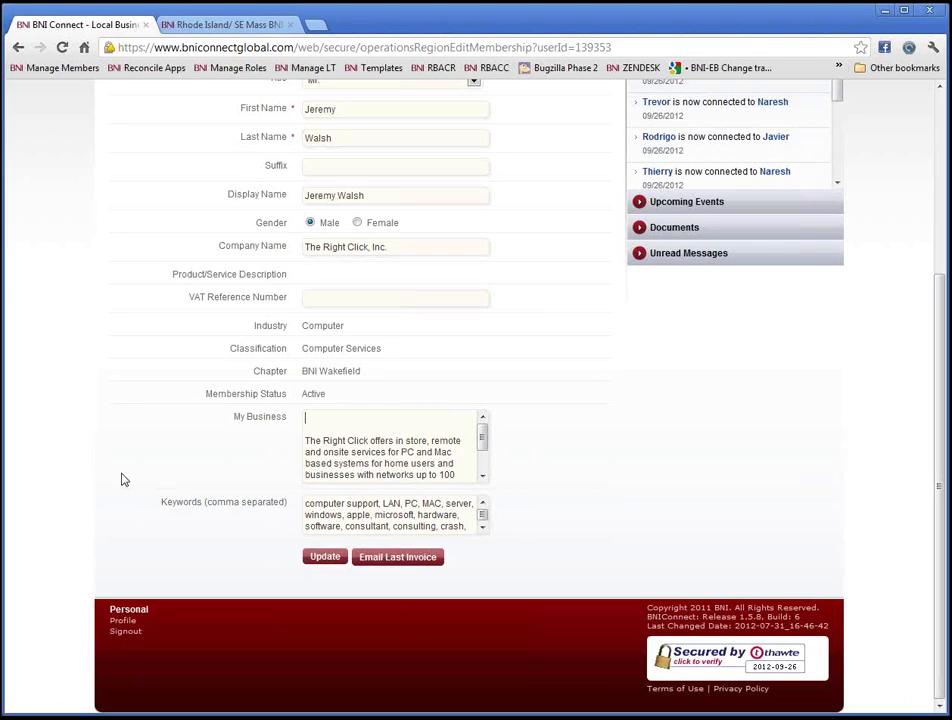
type("ashjk;fhnwejnfwhcjsandcjn;jnewjkncjwdhiwe")
key("Return")
key("Return")
type("sdfads;;dwkjfkweinmckewnafhnewhfcusa")
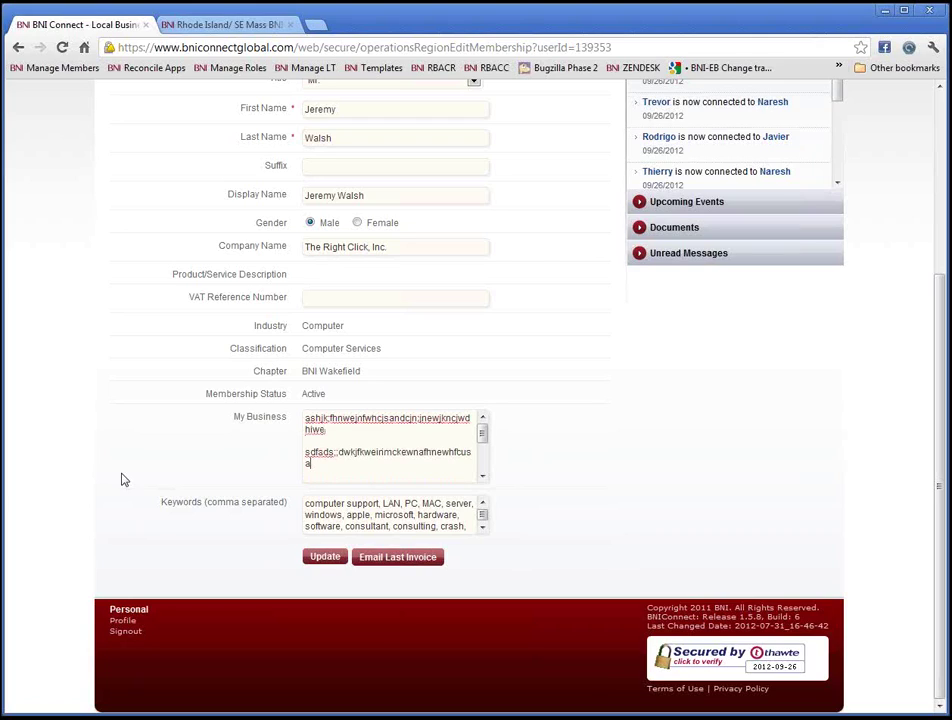
left_click(332, 559)
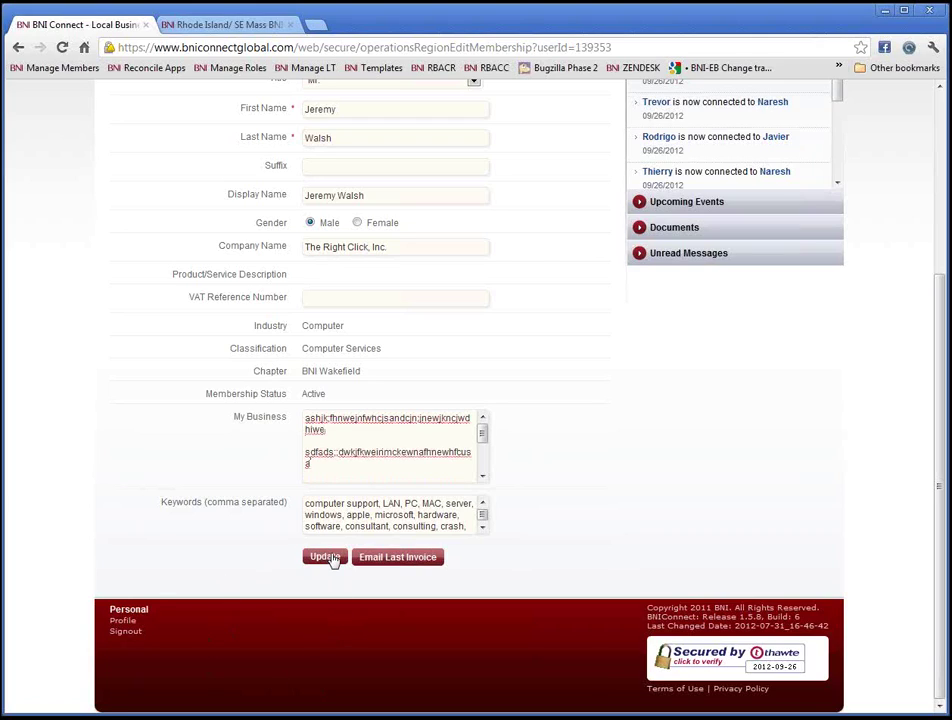
Reload the regional member page to confirm the test text, then return to BNI Connect
left_click(215, 24)
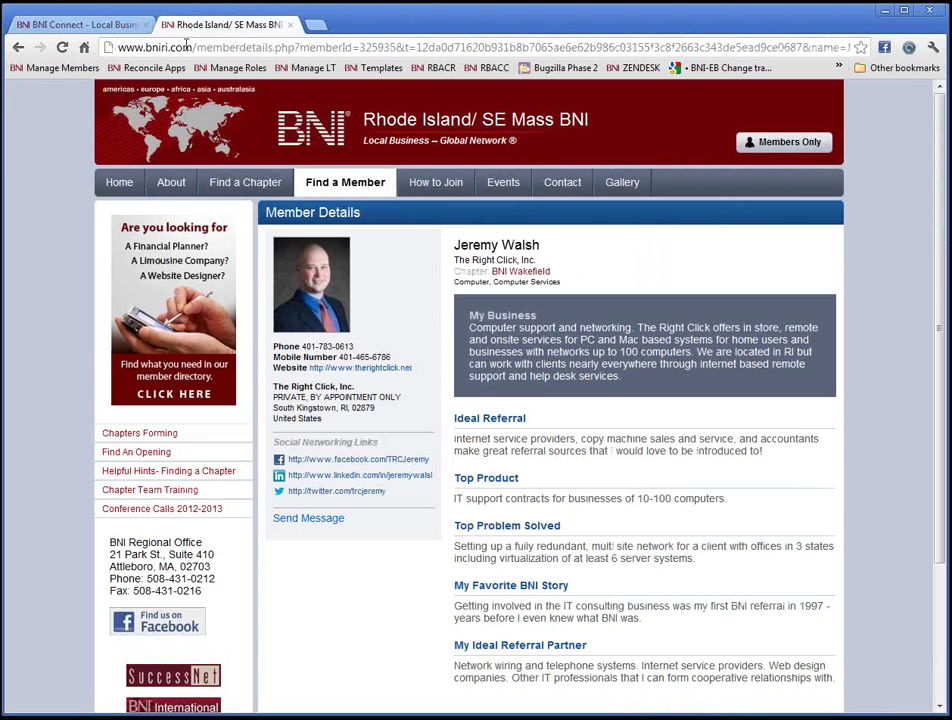
right_click(680, 265)
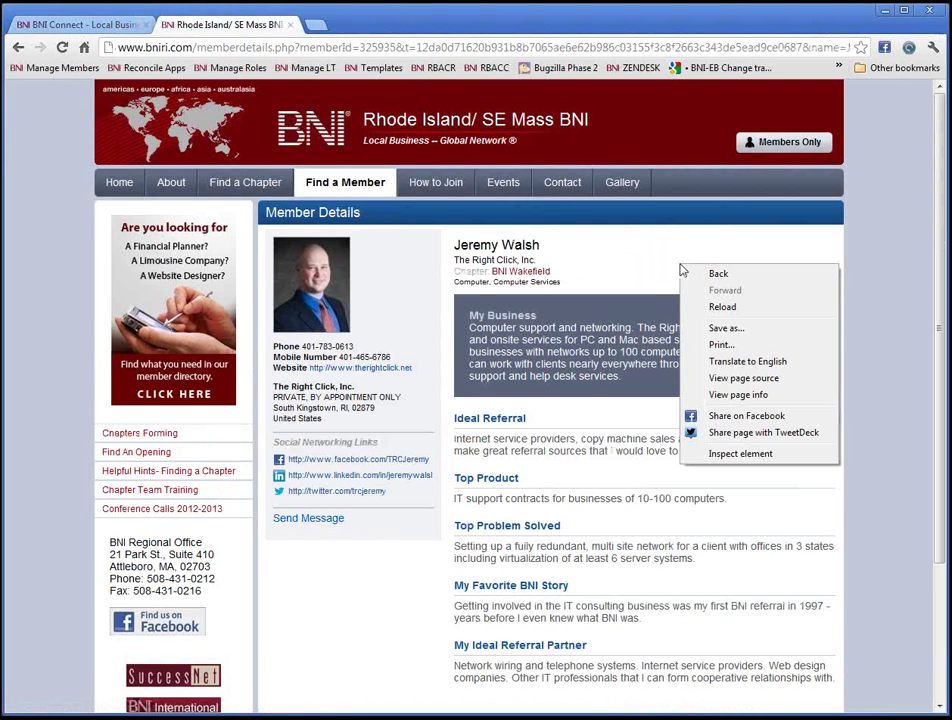
left_click(718, 307)
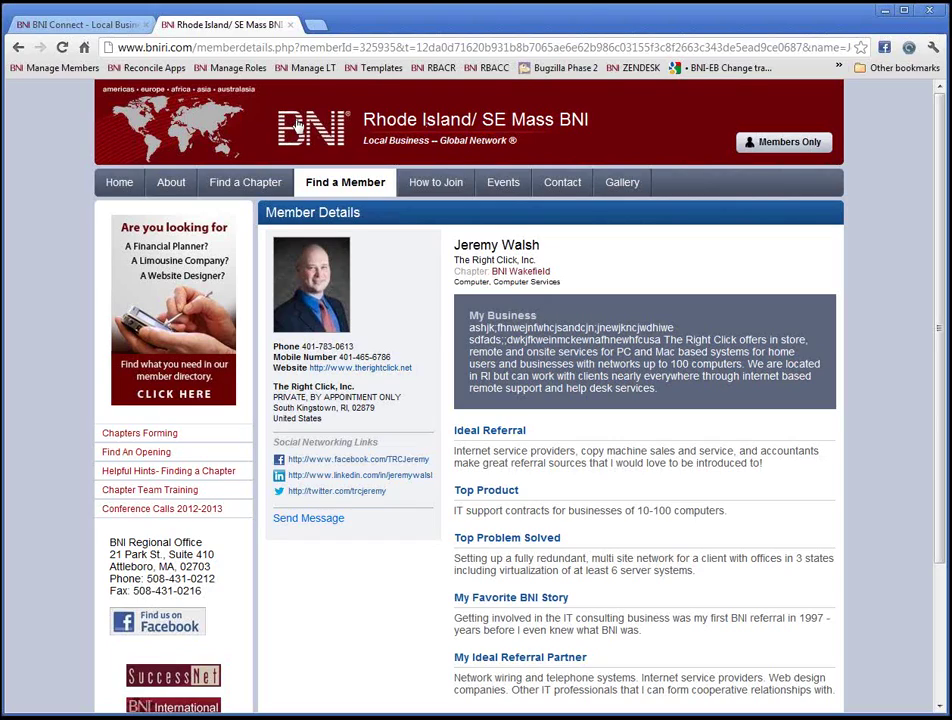
left_click(85, 24)
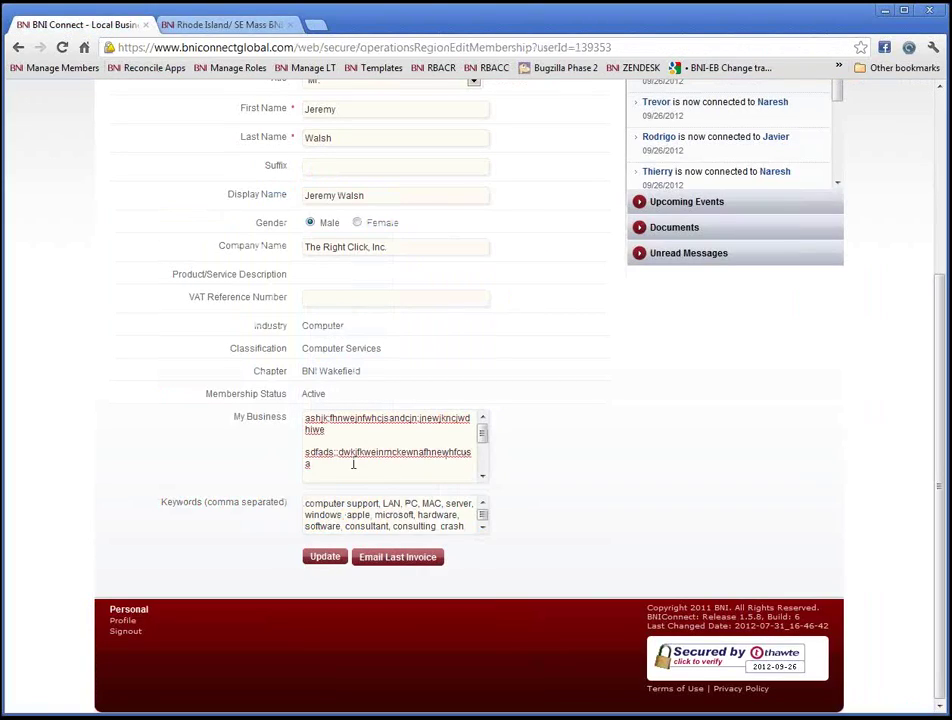
key("ctrl+a")
key("ctrl+v")
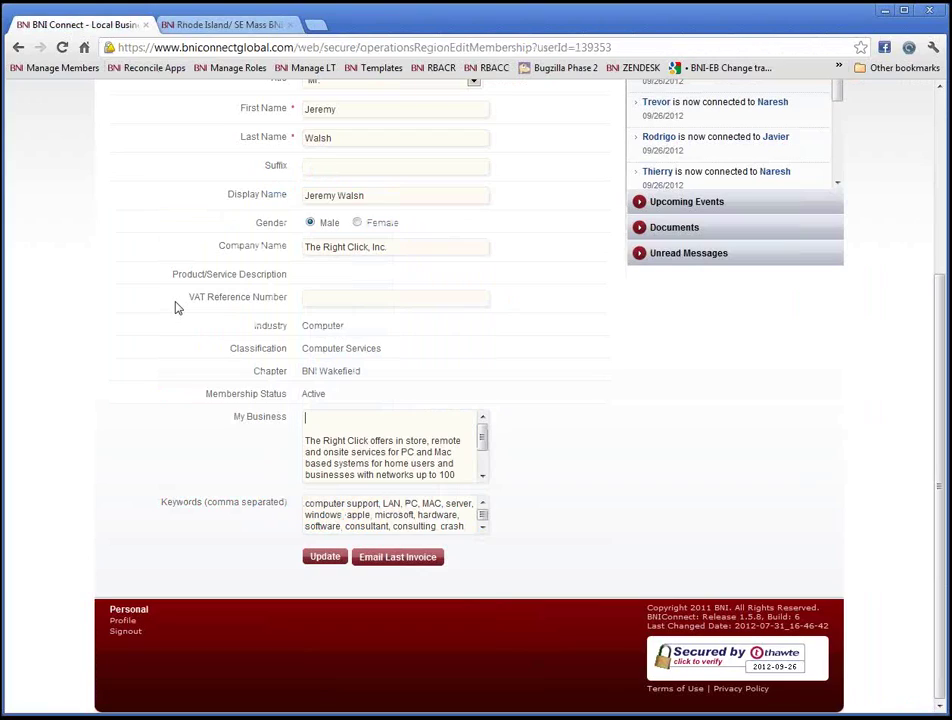
type("http:www.google.")
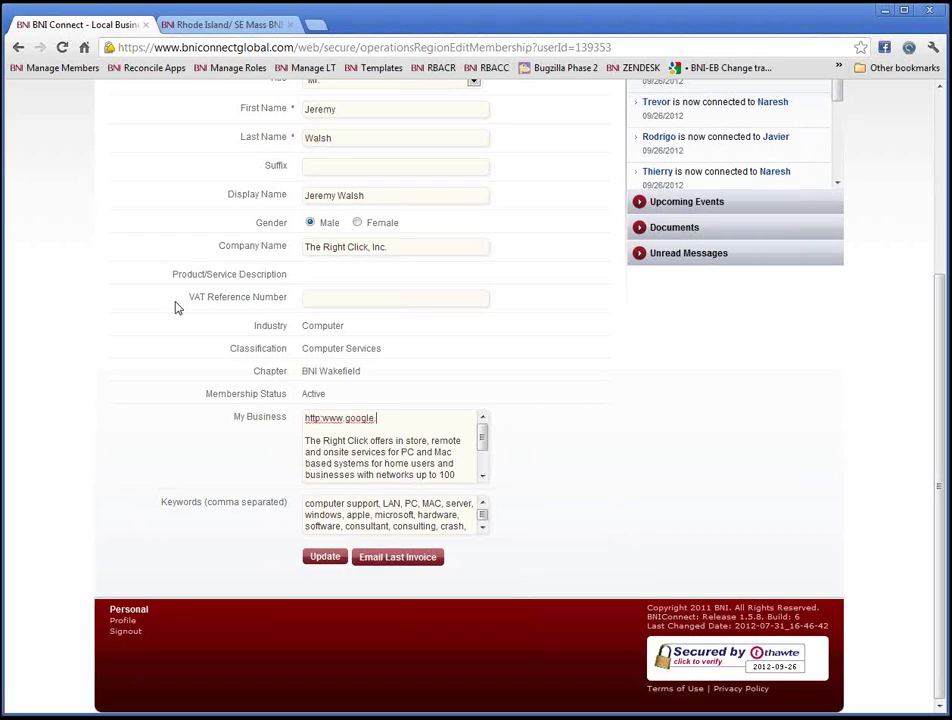
type("com")
key("Home")
key("Right")
key("Right")
key("Right")
key("Right")
type("//")
key("BackSpace")
type("/")
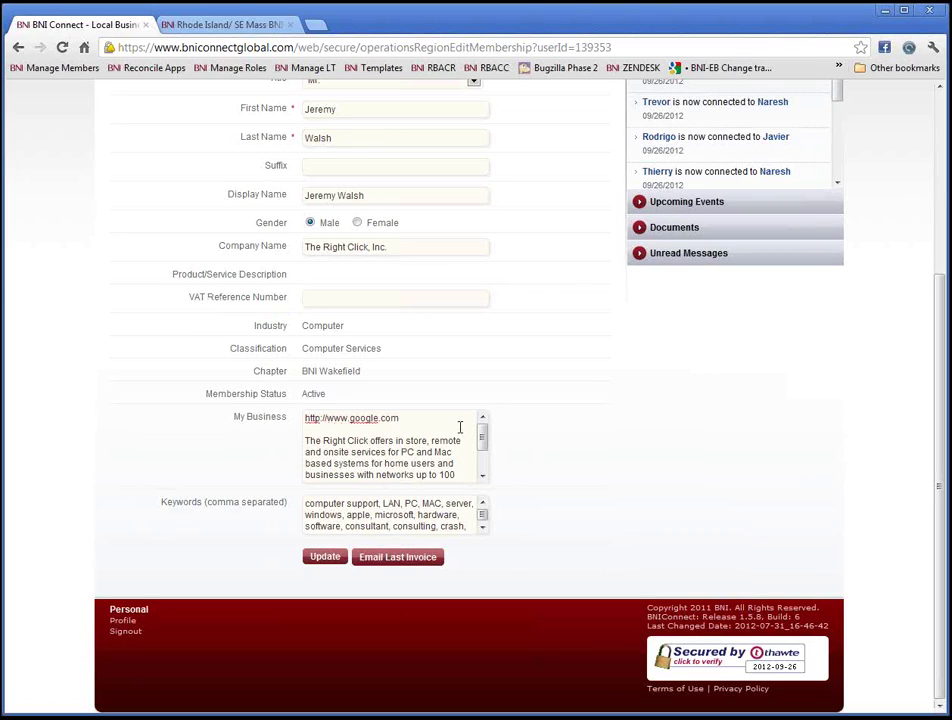
left_click(325, 557)
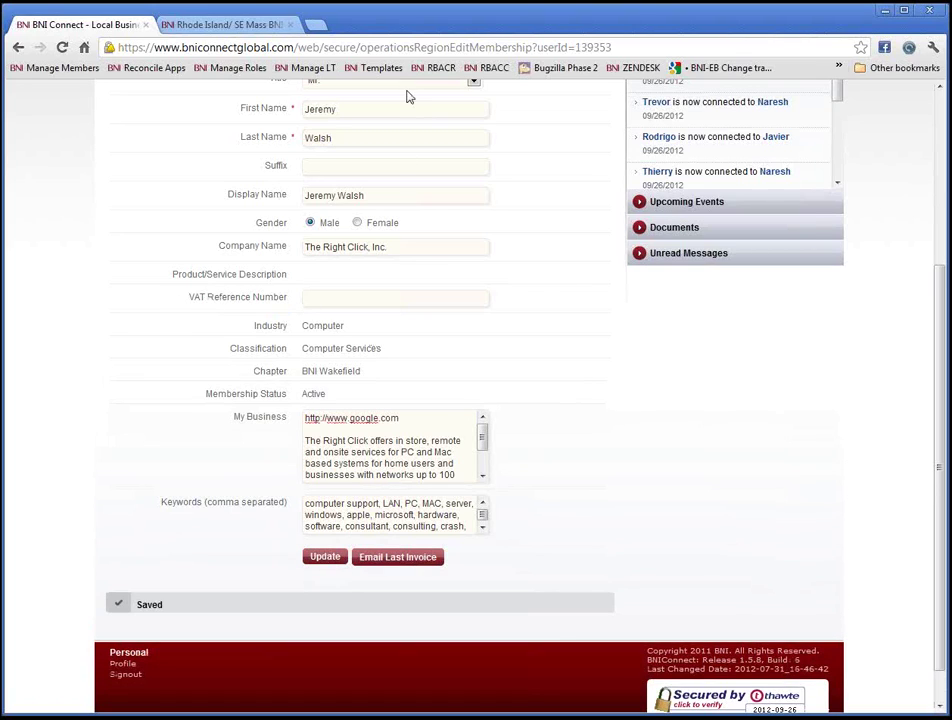
left_click(235, 24)
right_click(609, 373)
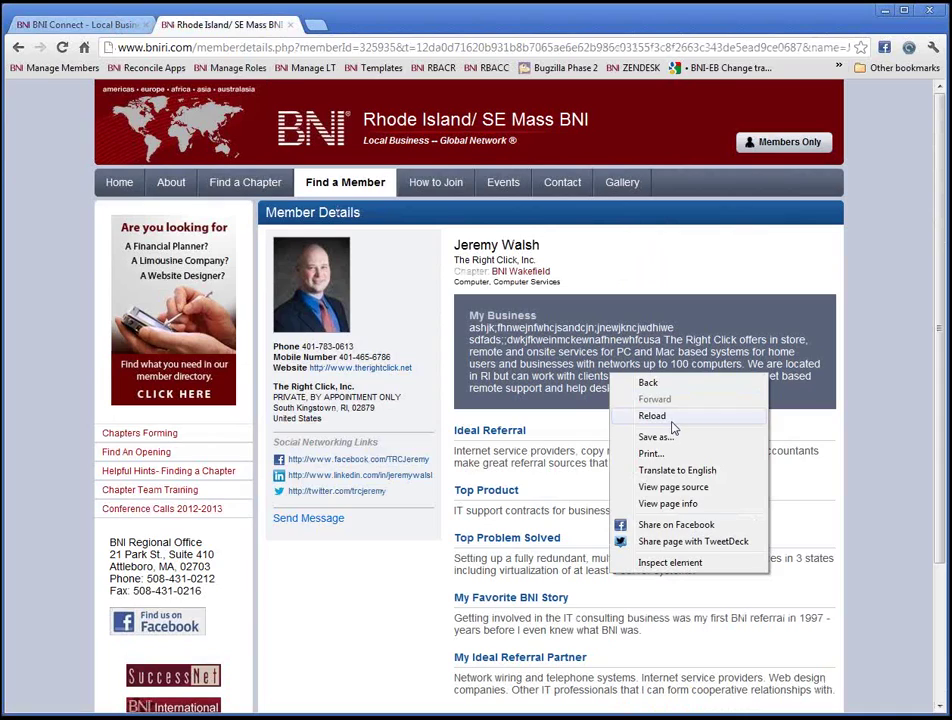
left_click(648, 414)
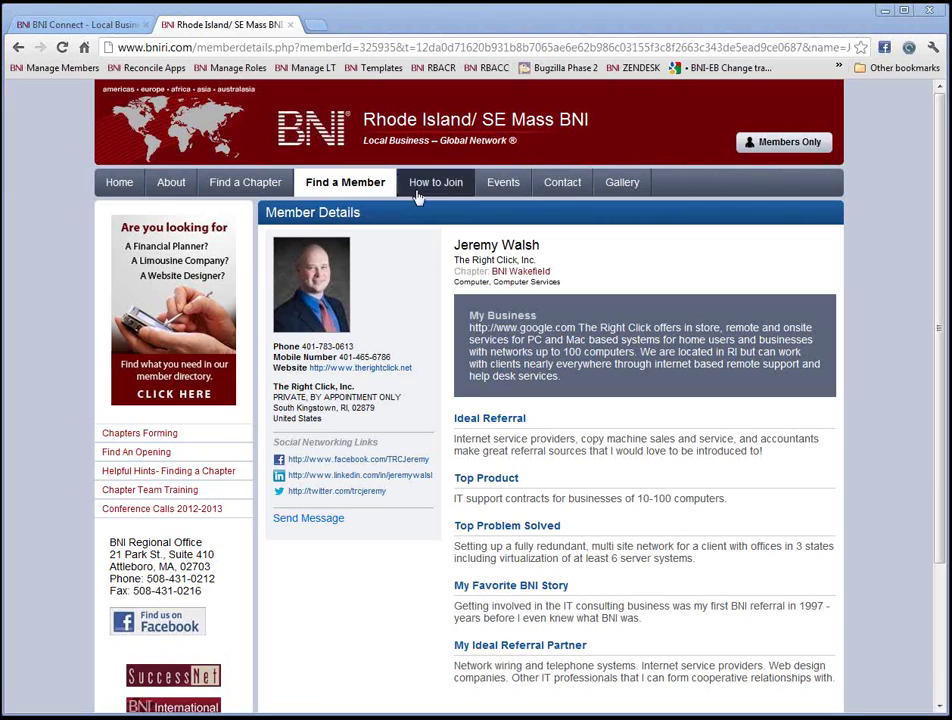
left_click(100, 25)
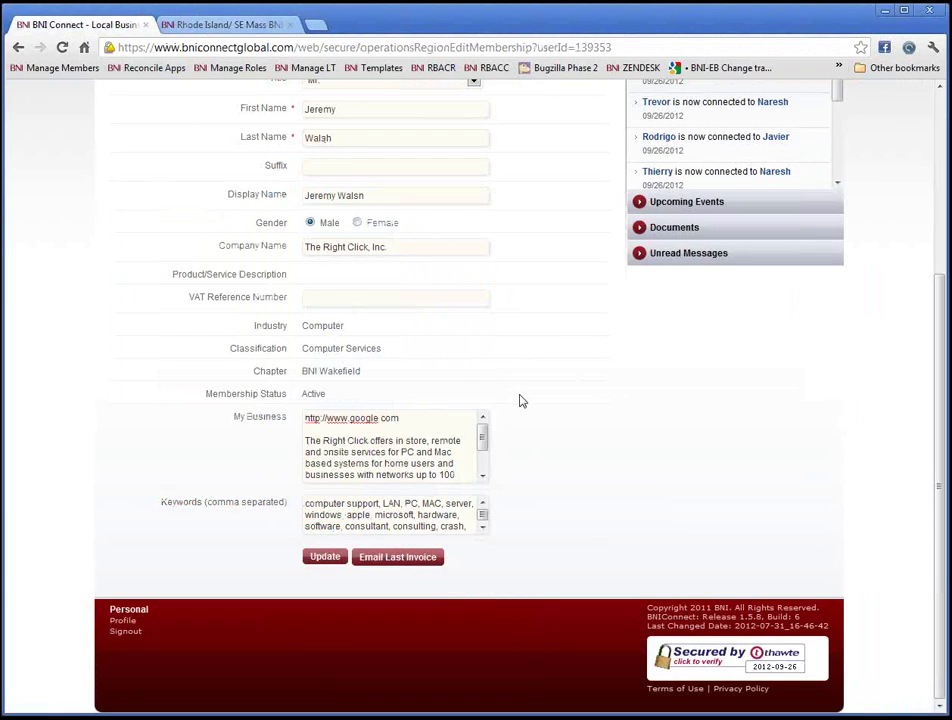
Replace the URL line with 'Computer support and networking.', save, and return to the regional member page
left_click_drag(402, 418, 288, 414)
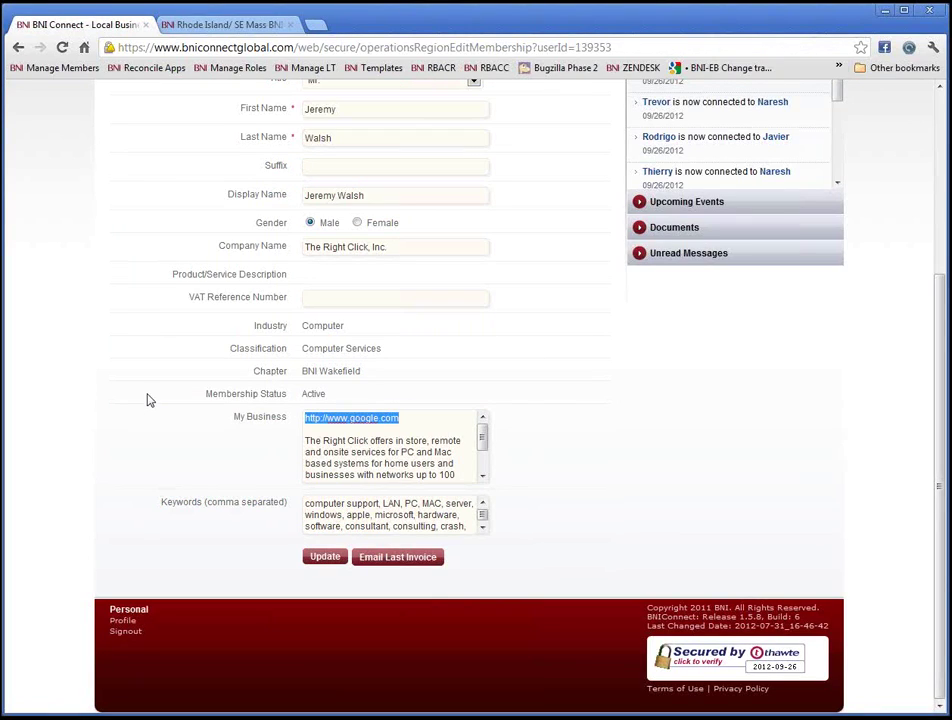
key("ctrl+v")
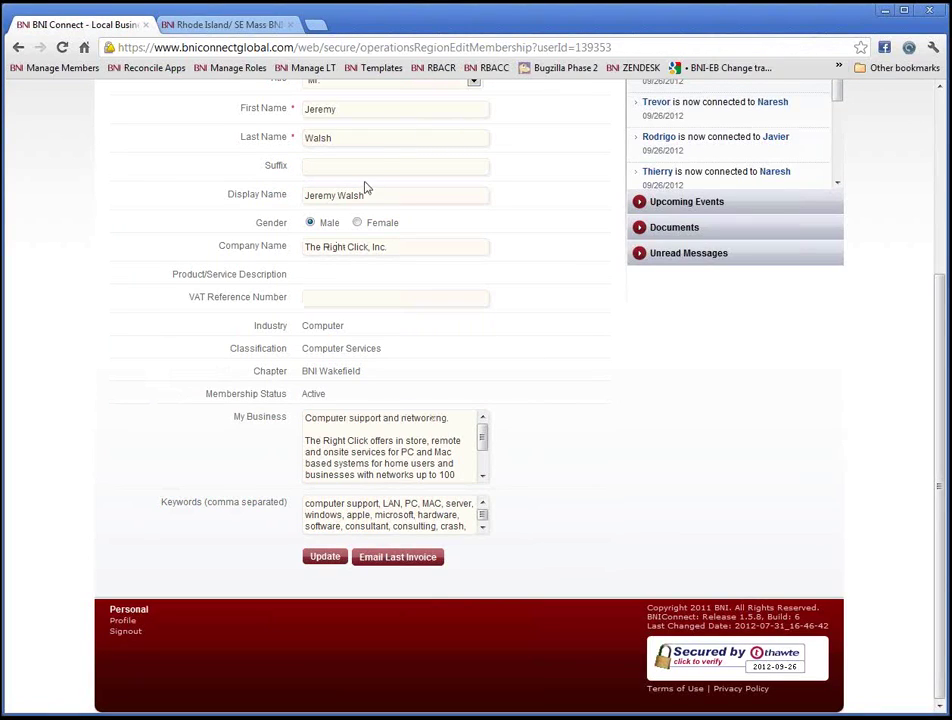
left_click(324, 557)
left_click(328, 558)
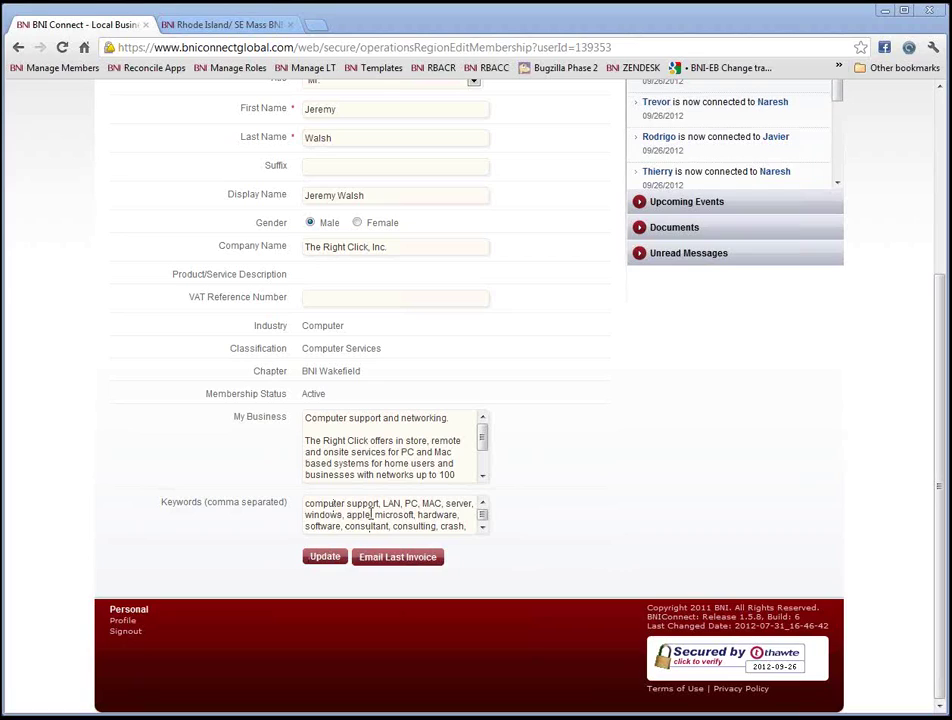
left_click(483, 528)
left_click(482, 503)
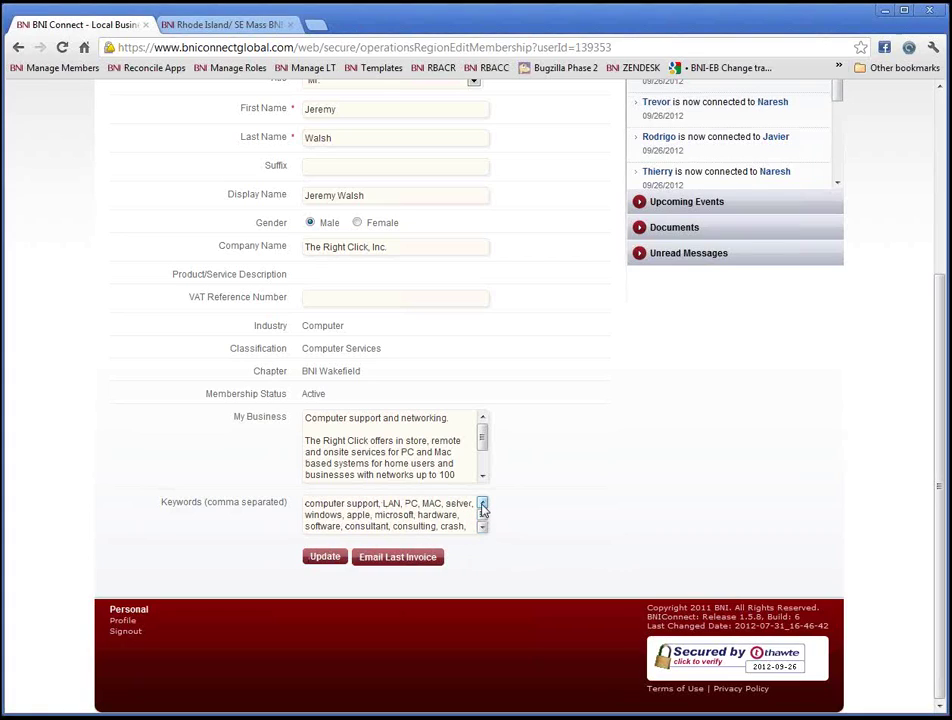
left_click(229, 27)
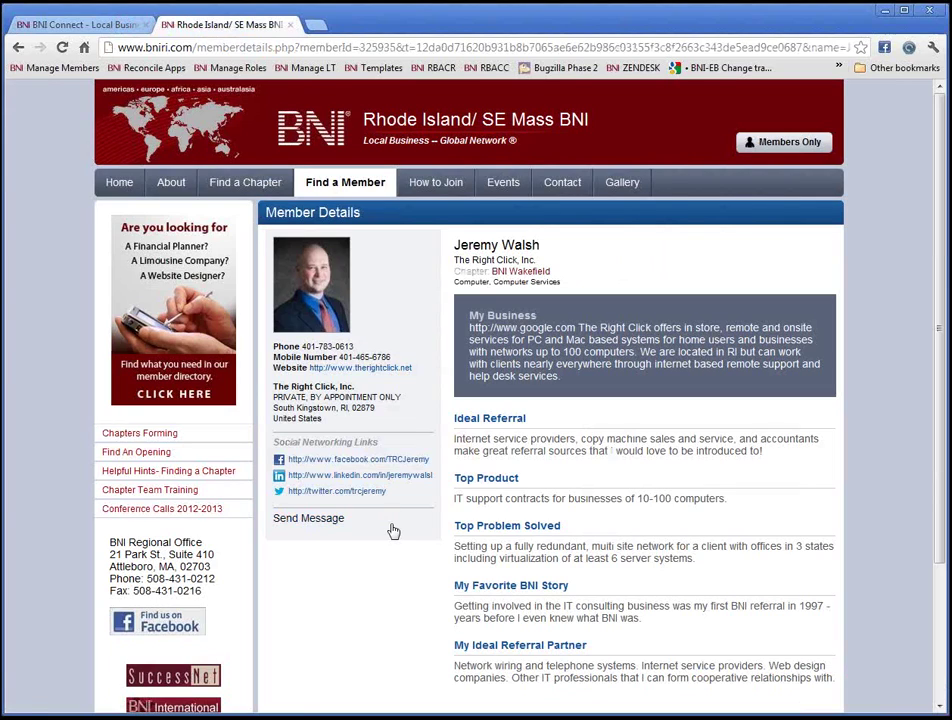
Open Find a Member and set the Profession filter to Computer
left_click(328, 193)
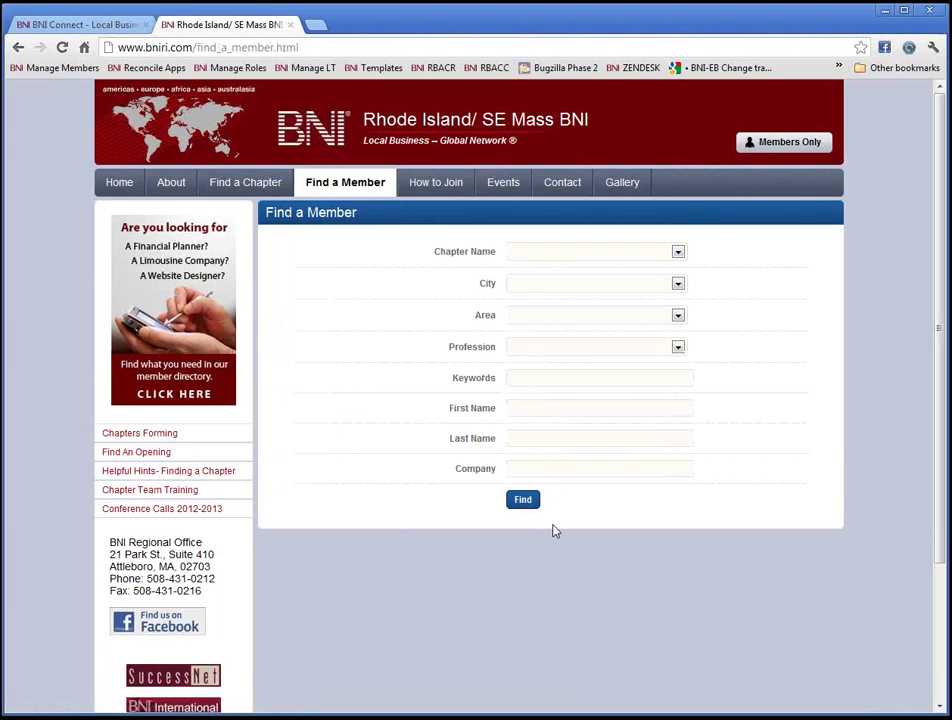
left_click(532, 409)
left_click(540, 440)
left_click(541, 412)
left_click(540, 348)
left_click_drag(680, 395, 684, 443)
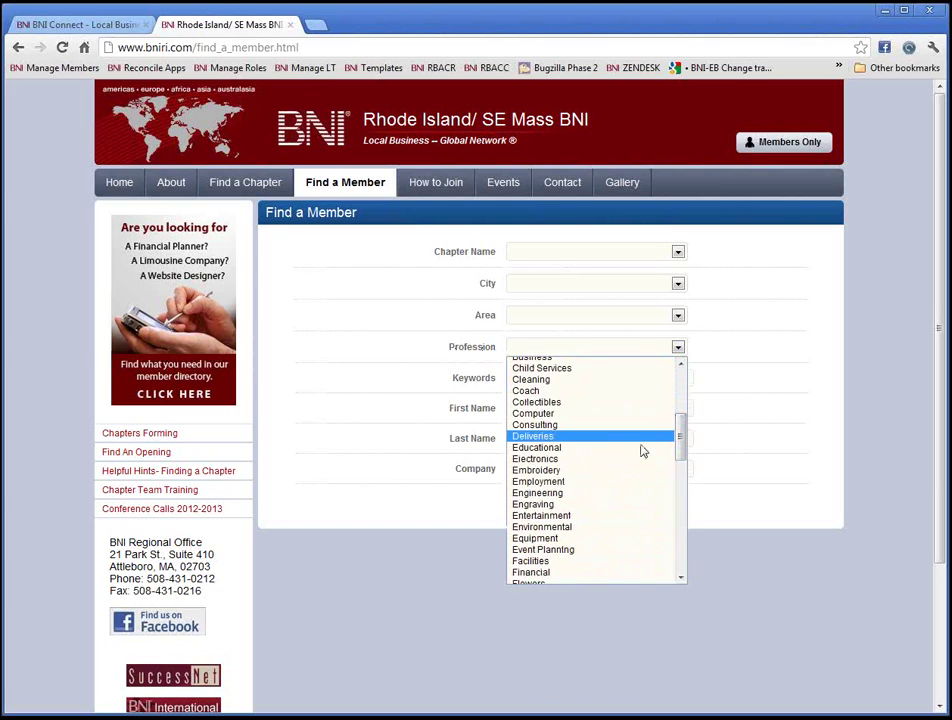
left_click(596, 414)
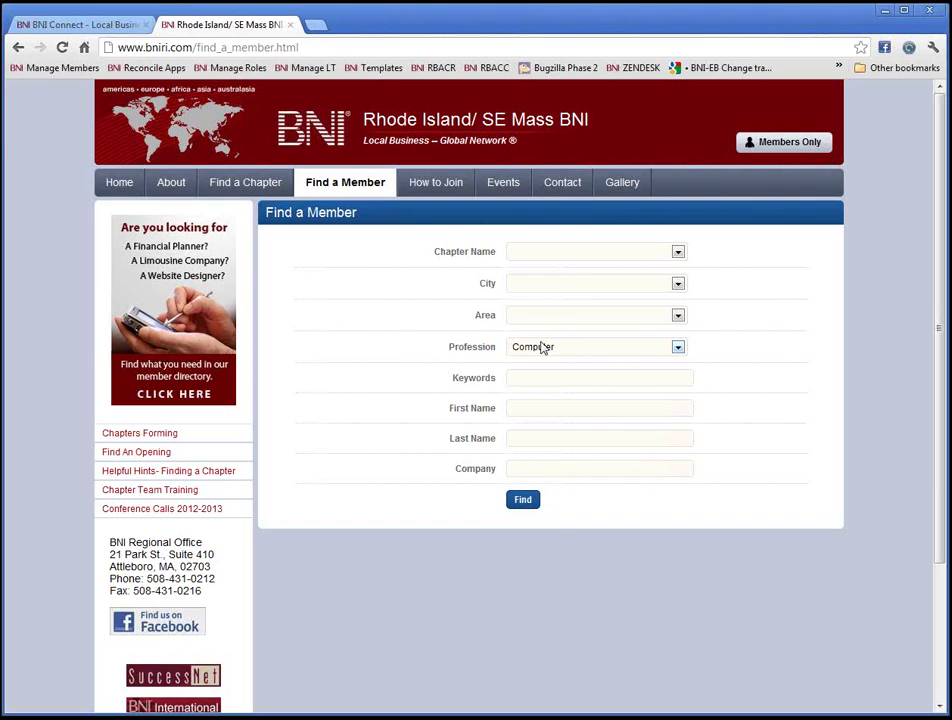
Check the Computer industry entry in BNI Connect, then run the Computer profession search
left_click(78, 26)
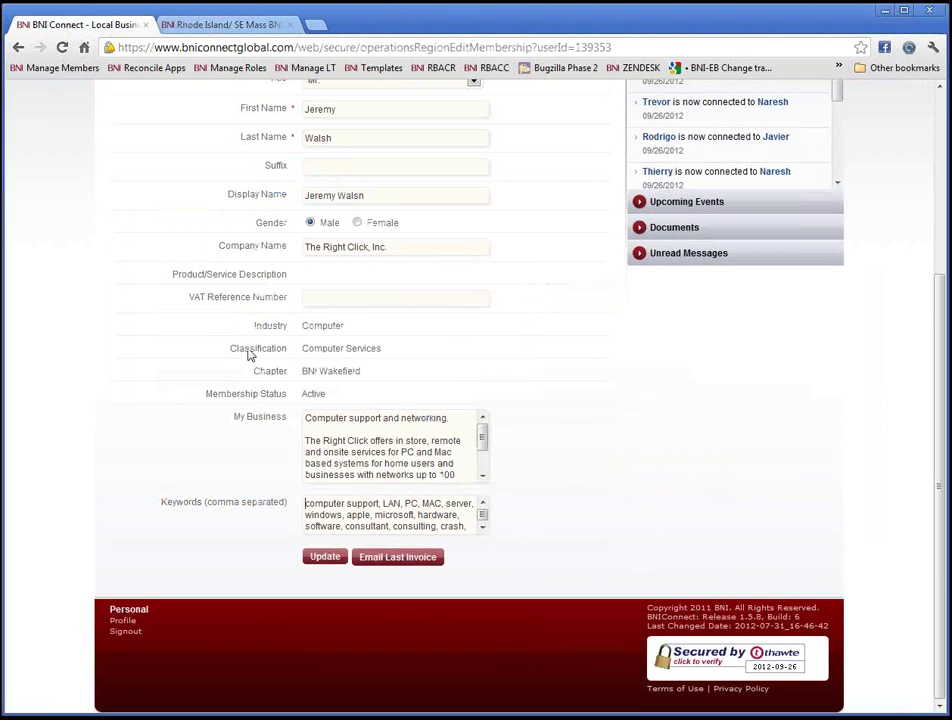
left_click_drag(344, 325, 253, 323)
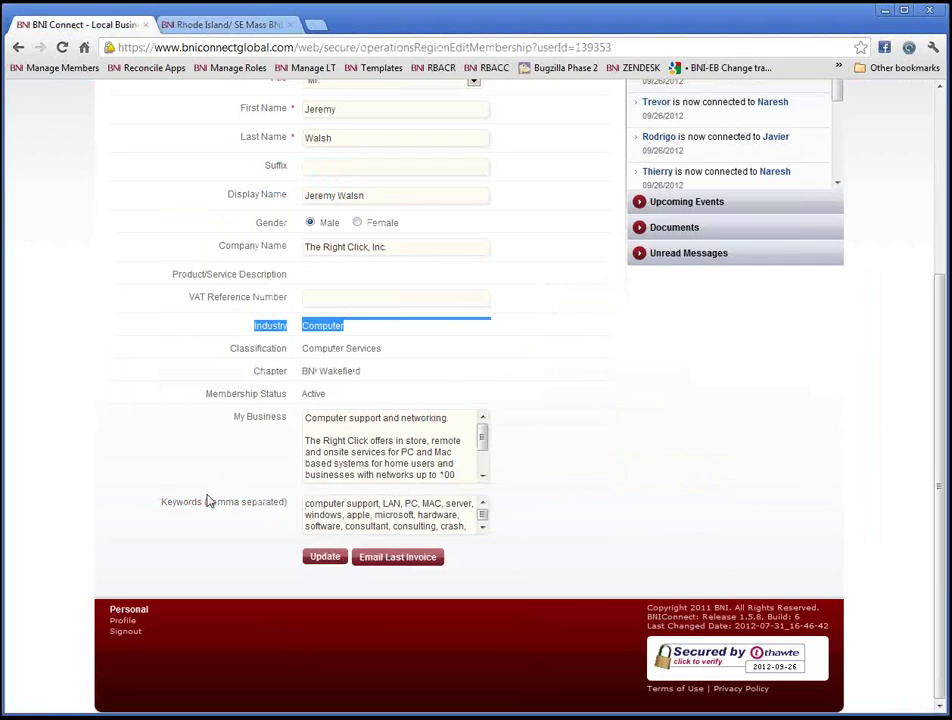
left_click(202, 25)
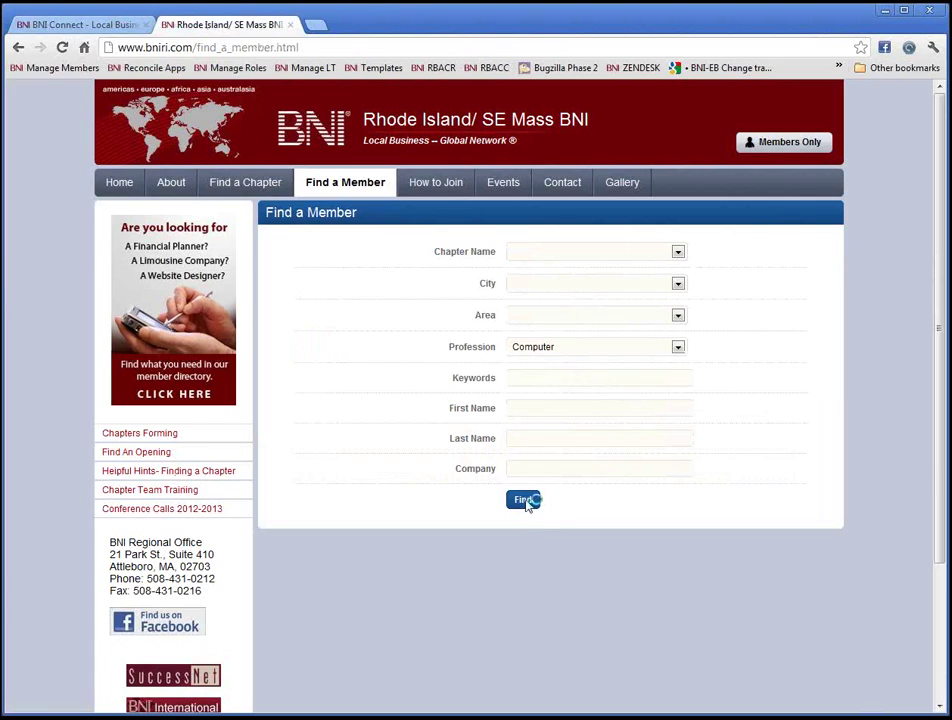
left_click(525, 502)
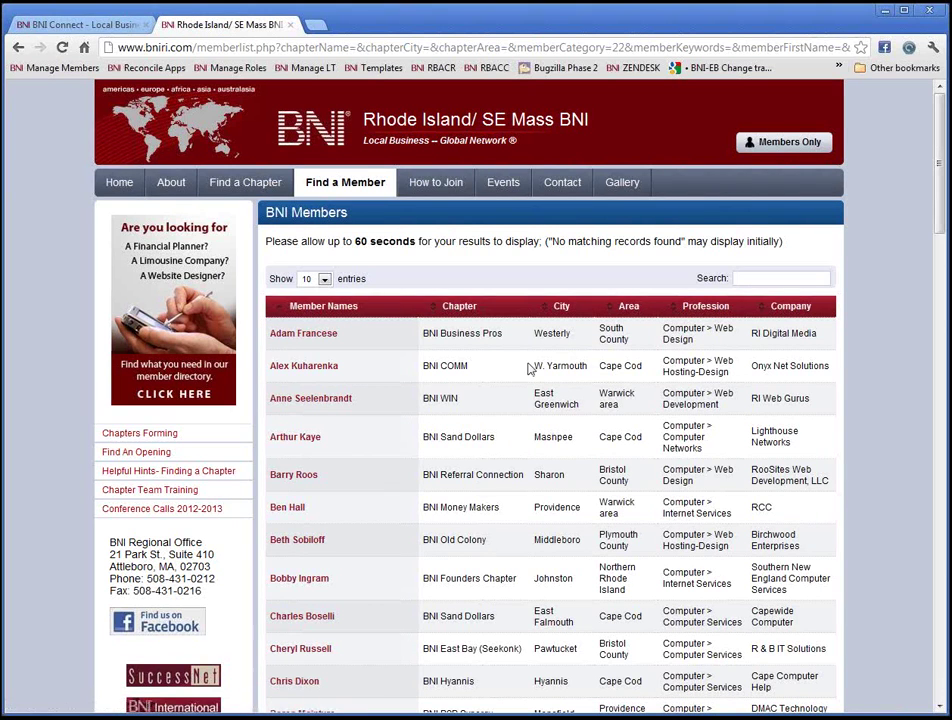
scroll(644, 446, "down", 7)
scroll(622, 466, "down", 10)
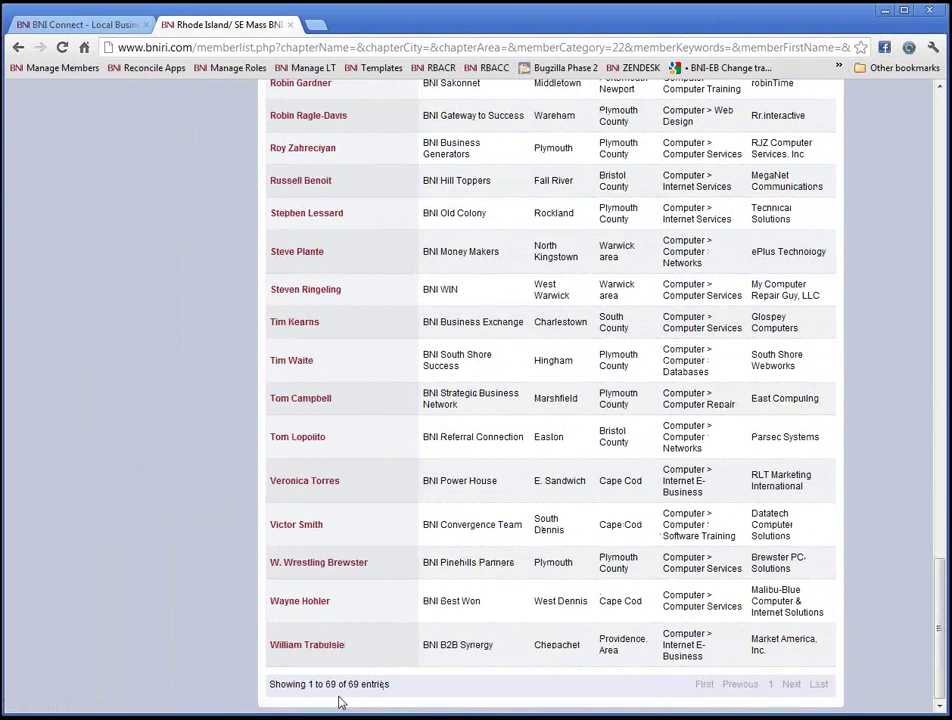
scroll(476, 432, "up", 4)
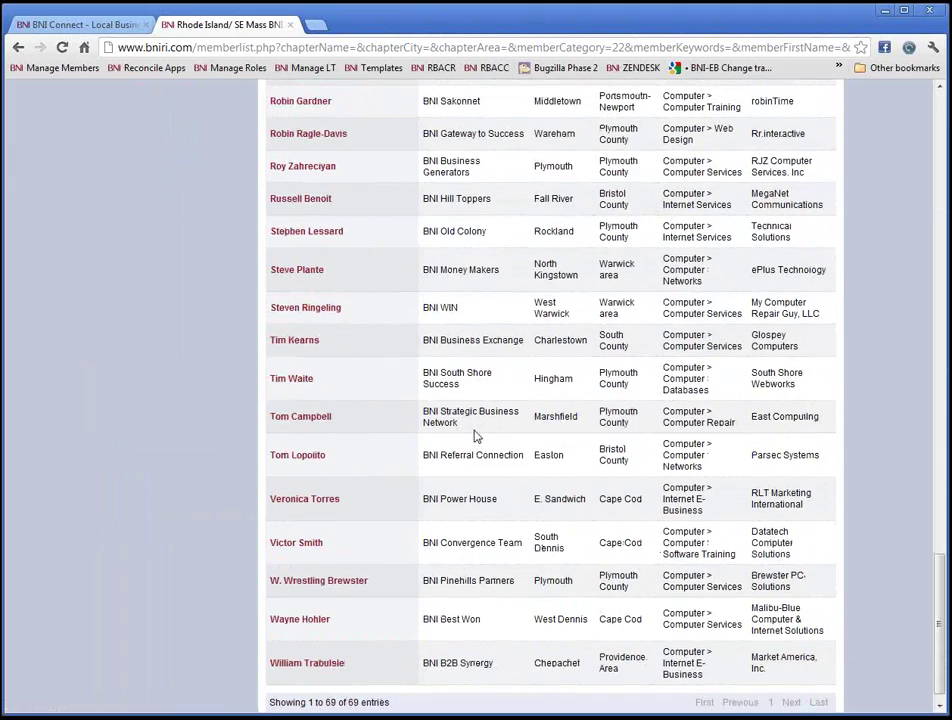
scroll(706, 418, "up", 15)
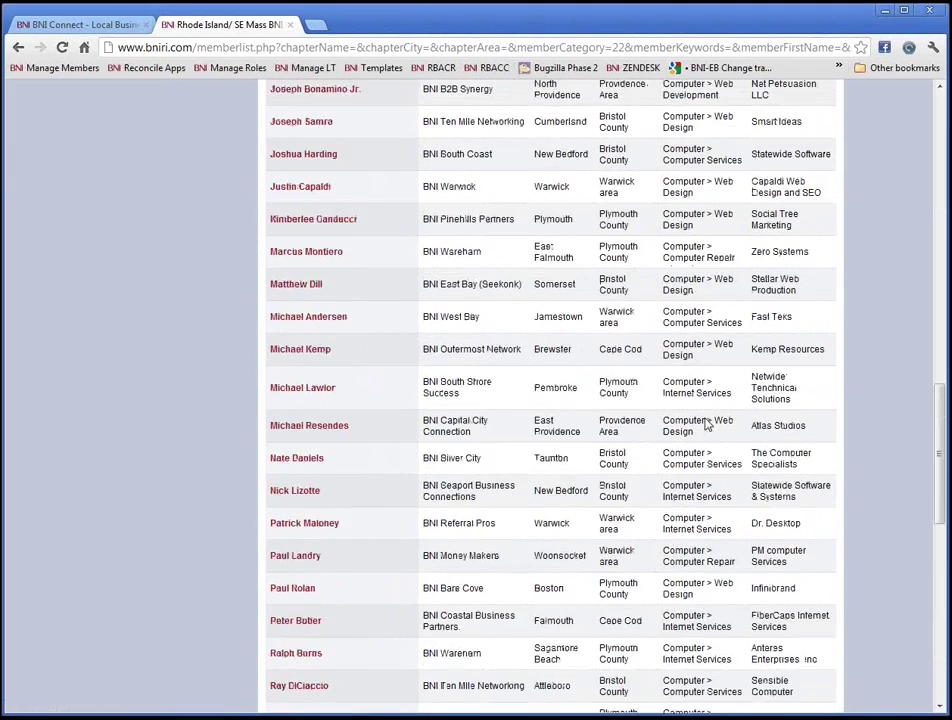
scroll(706, 418, "up", 3)
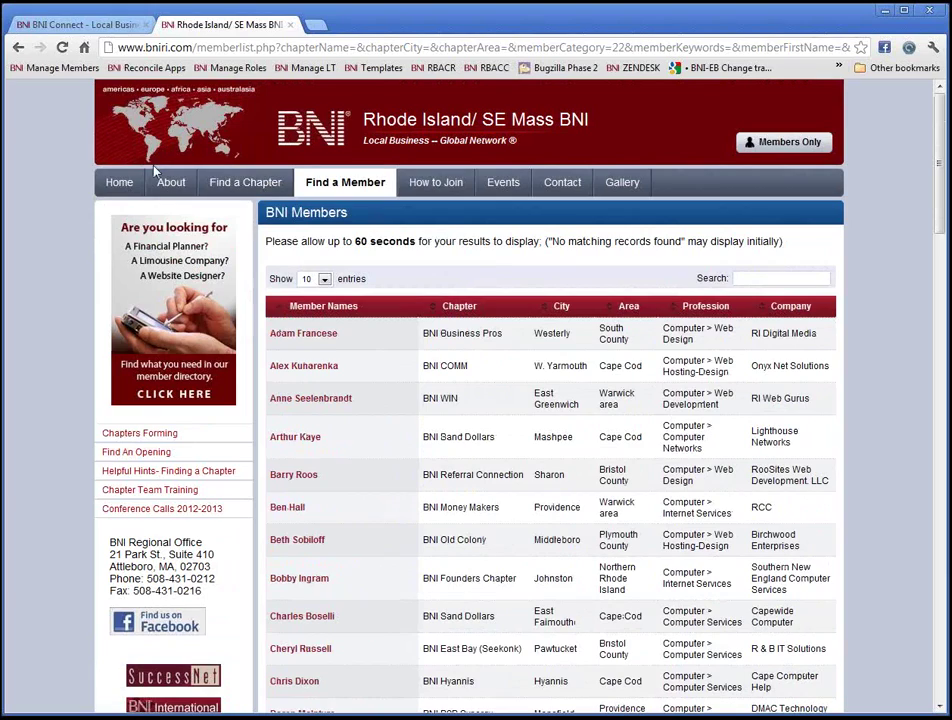
Search Find a Member for the keyword 'computer' and review the results
left_click(18, 47)
left_click(527, 379)
type("computer")
key("Return")
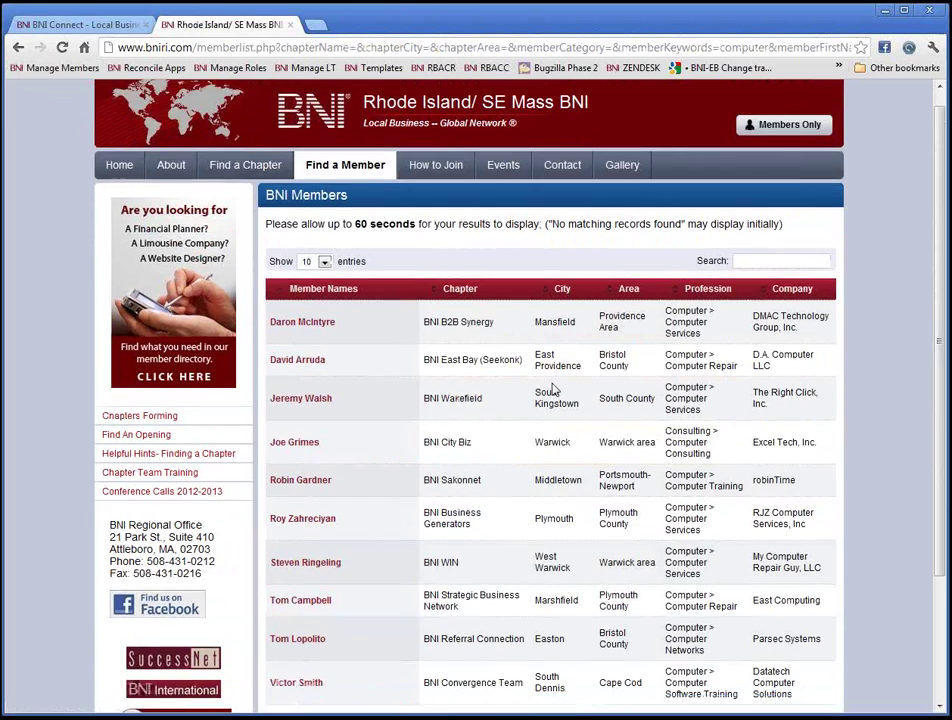
scroll(548, 387, "down", 3)
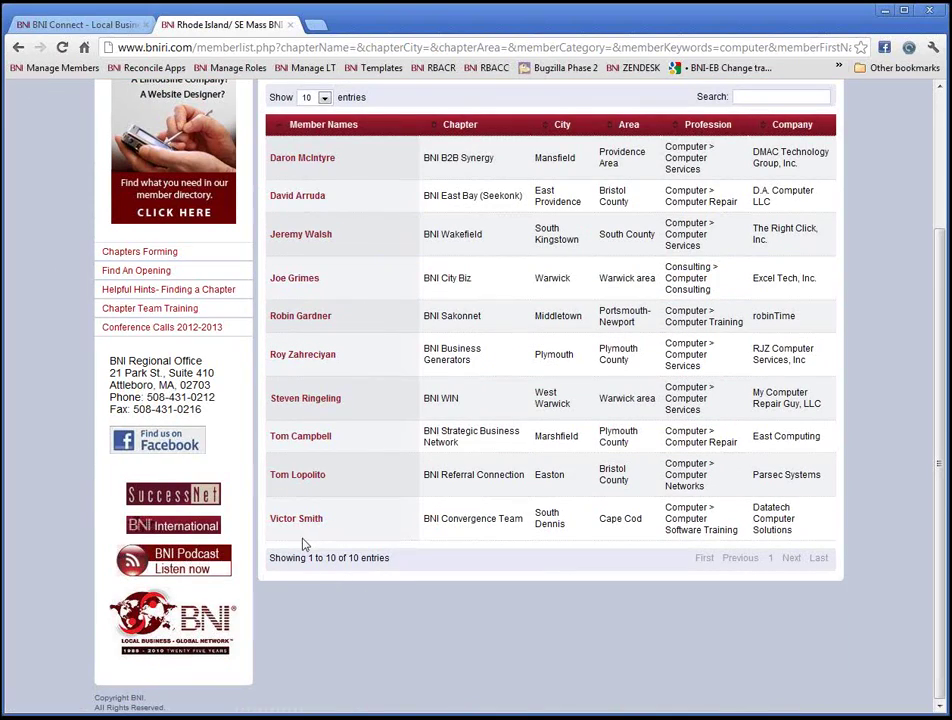
scroll(358, 618, "up", 1)
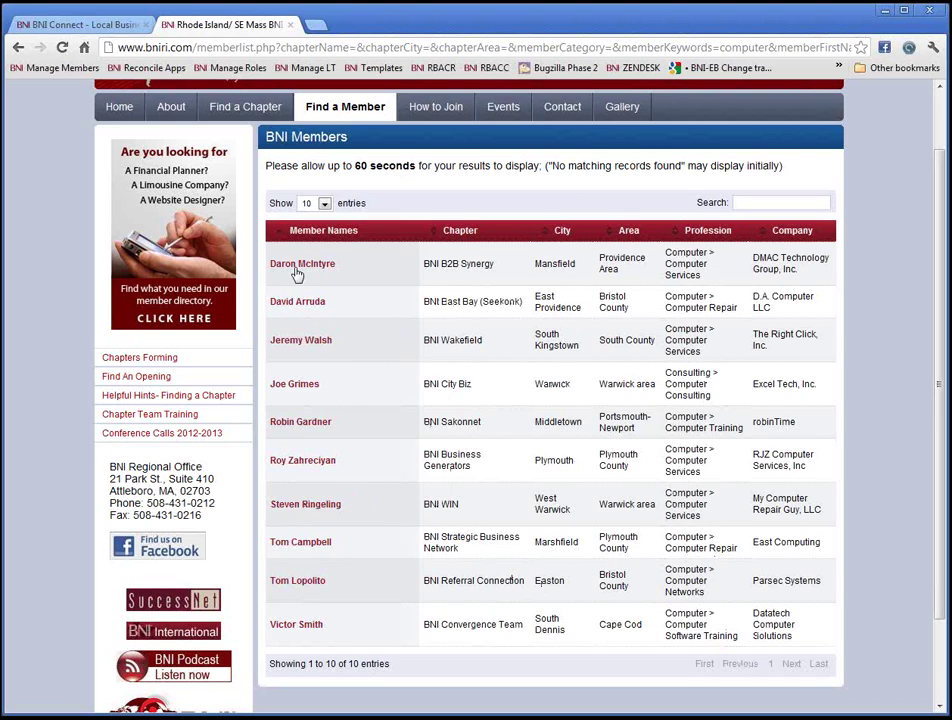
Open BNI Connect's people search in a new tab
left_click(44, 22)
scroll(355, 418, "up", 3)
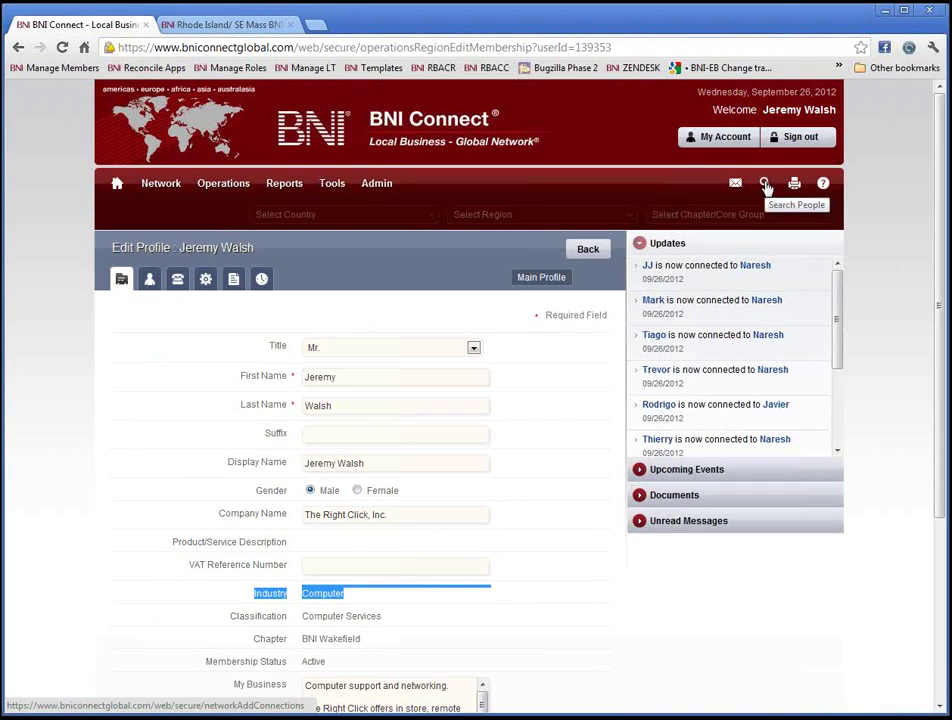
right_click(766, 188)
left_click(822, 190)
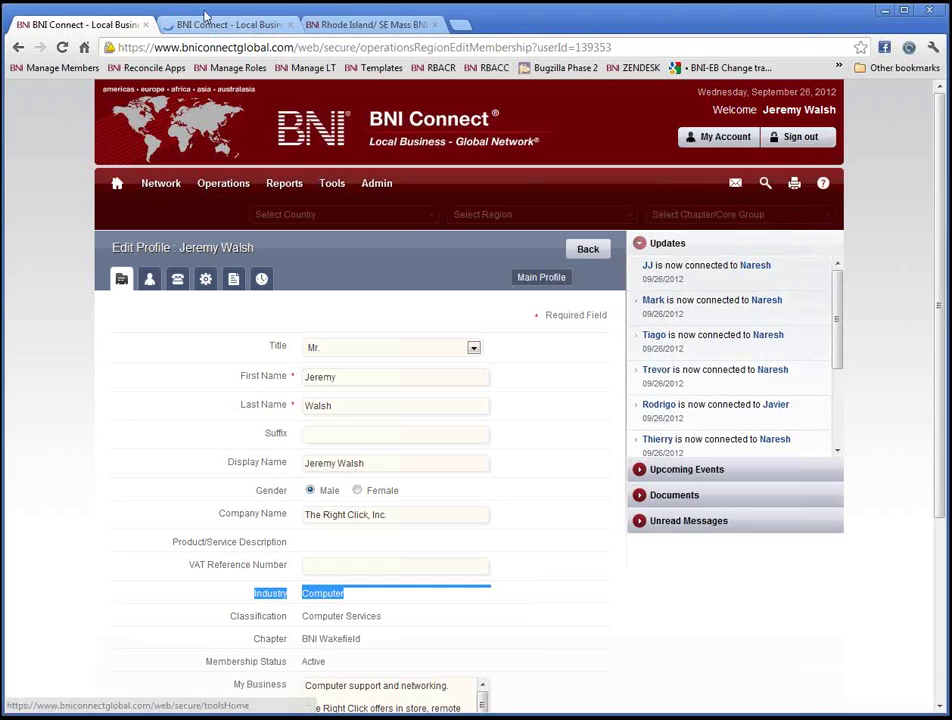
In the new tab, search people by the keyword 'computer support'
left_click(253, 23)
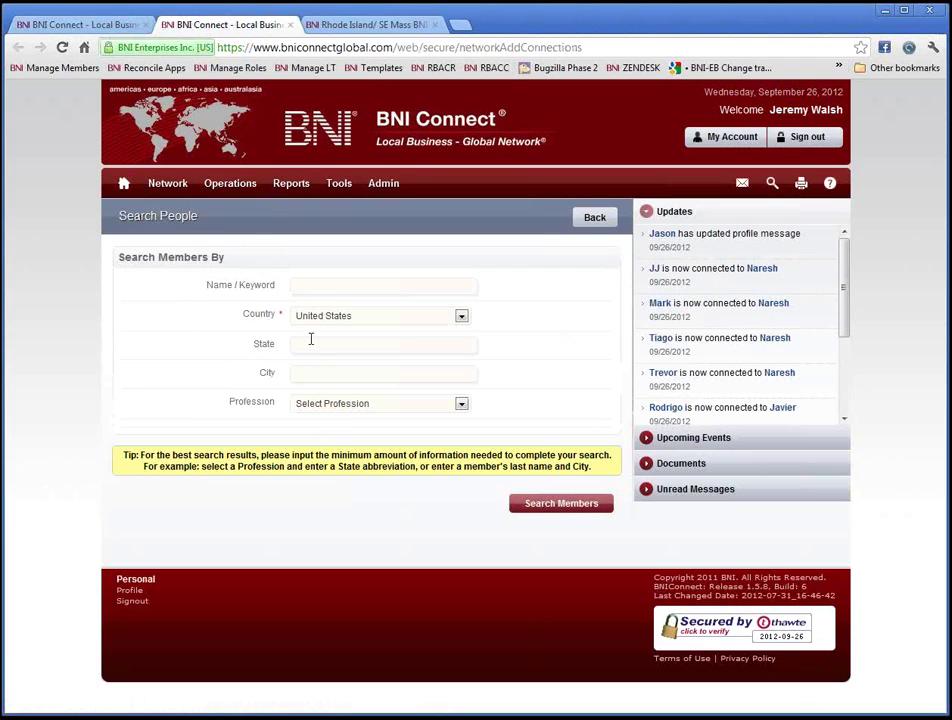
left_click_drag(276, 289, 207, 285)
left_click(206, 299)
left_click(312, 285)
type("computer support")
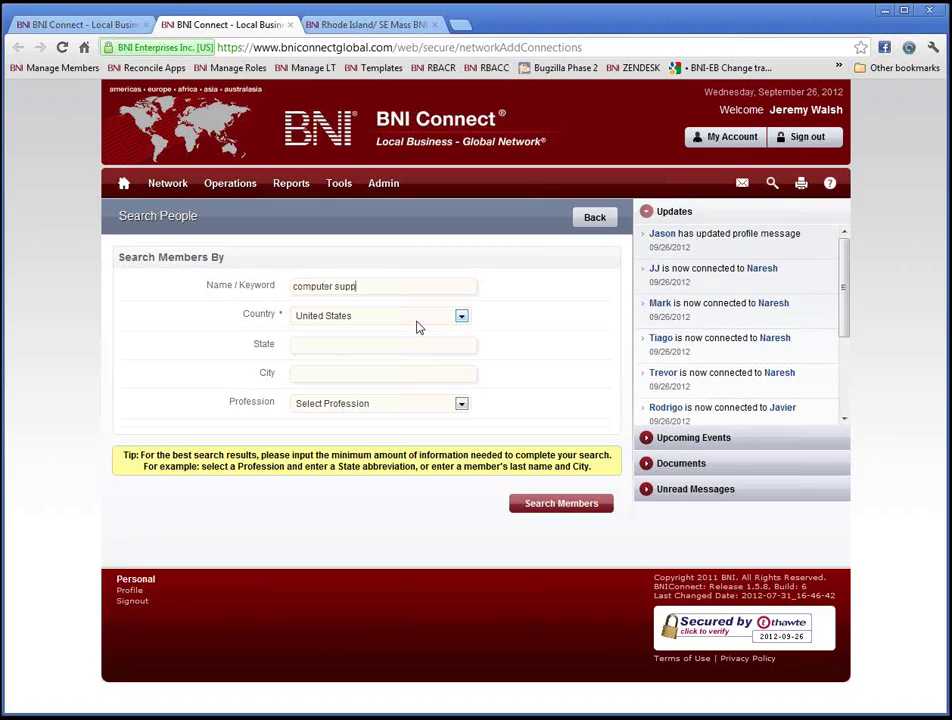
key("Return")
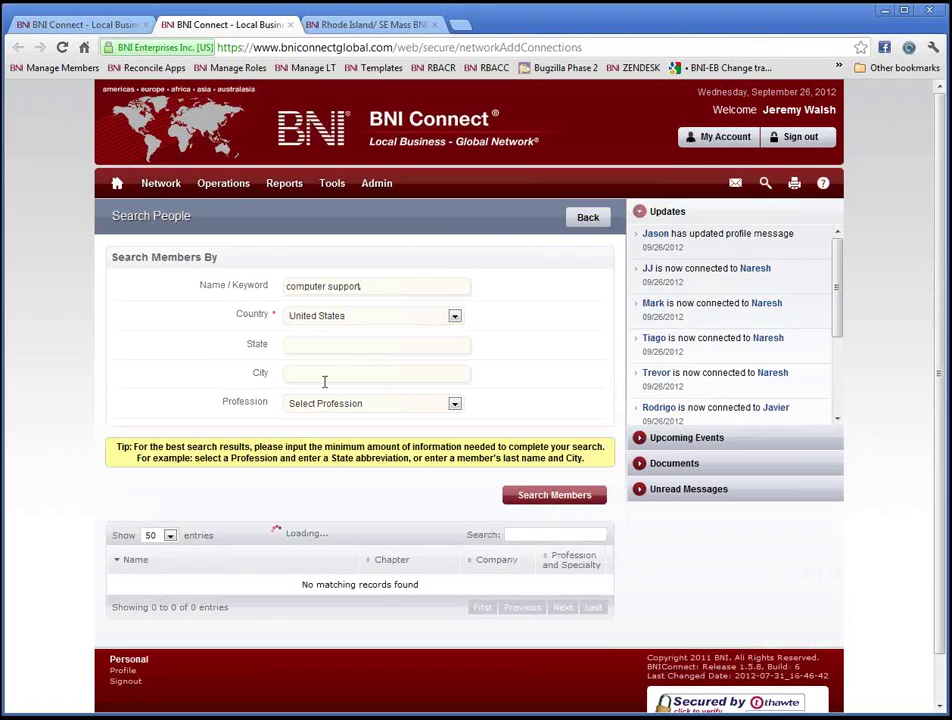
Scroll through the 64 'computer support' member results with their chapters and companies
scroll(324, 389, "down", 4)
scroll(324, 390, "down", 15)
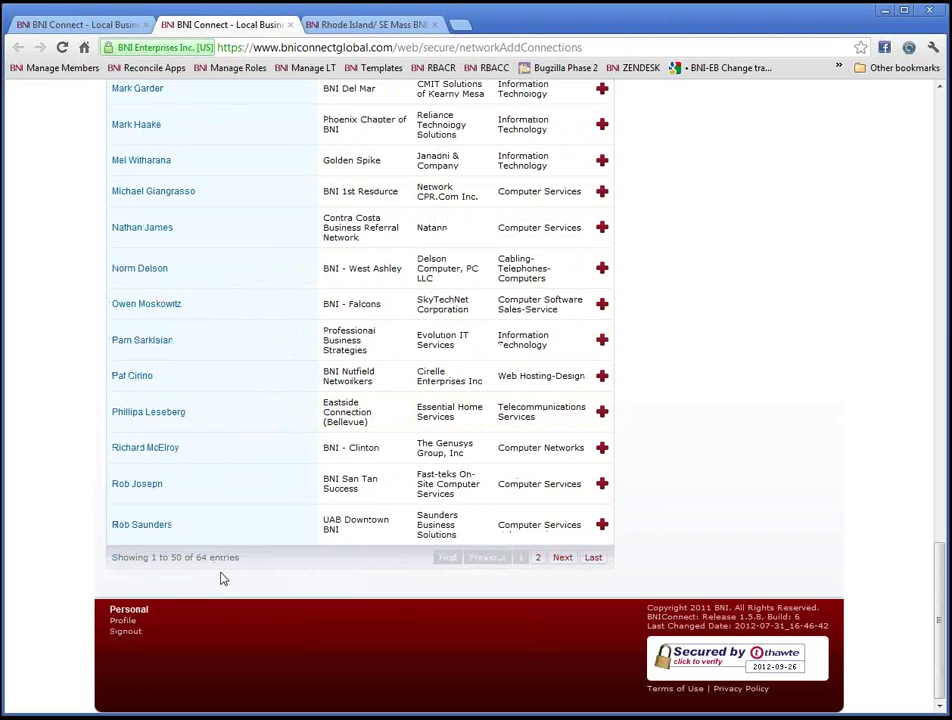
scroll(223, 578, "up", 15)
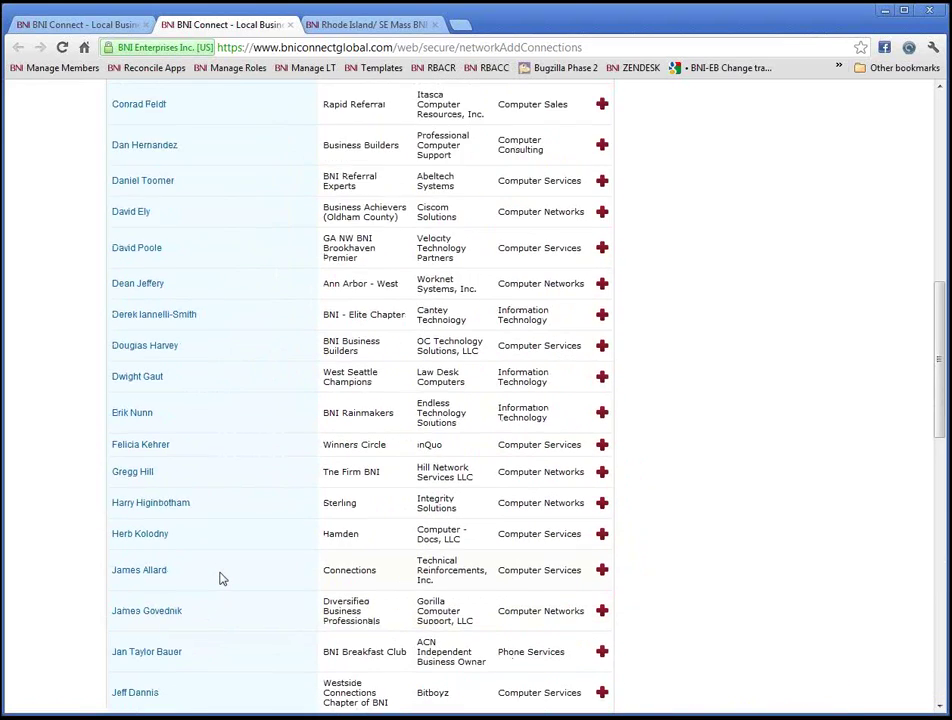
scroll(222, 578, "up", 3)
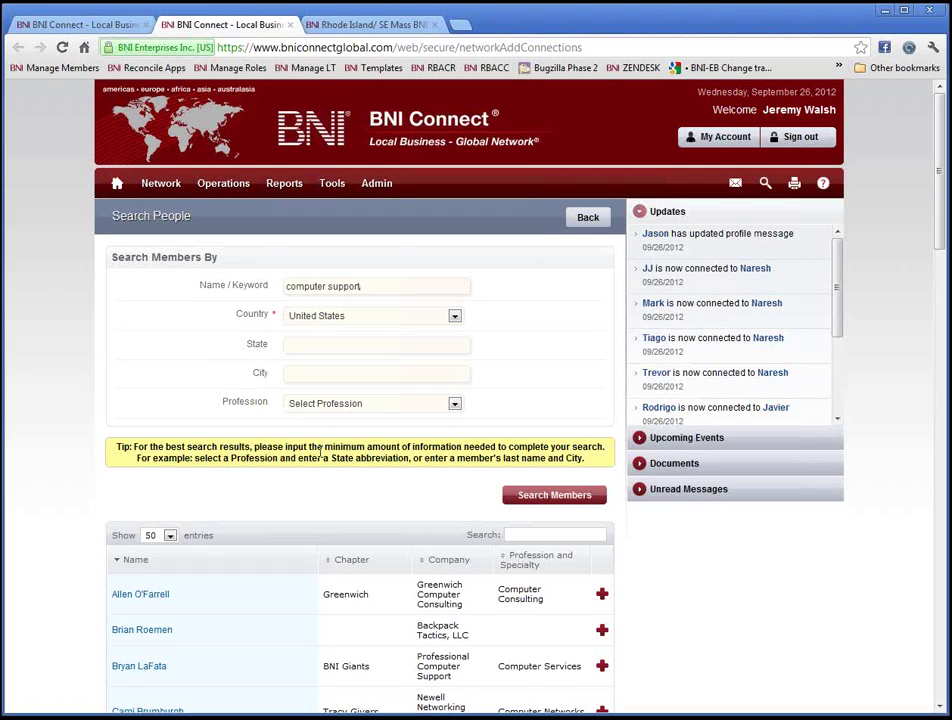
scroll(306, 490, "down", 6)
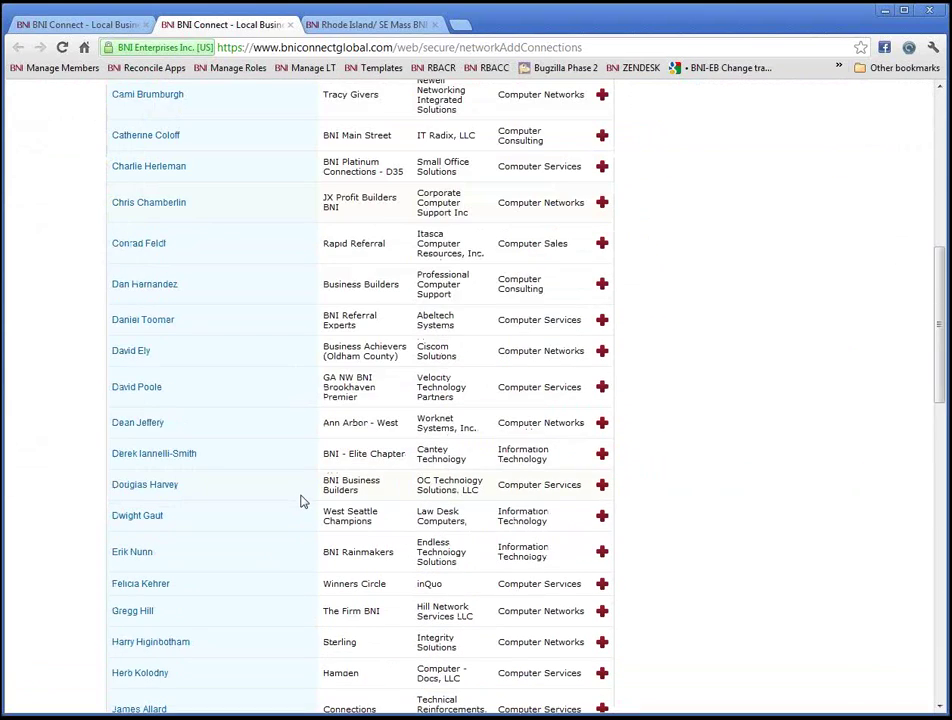
scroll(304, 500, "up", 4)
scroll(302, 495, "up", 3)
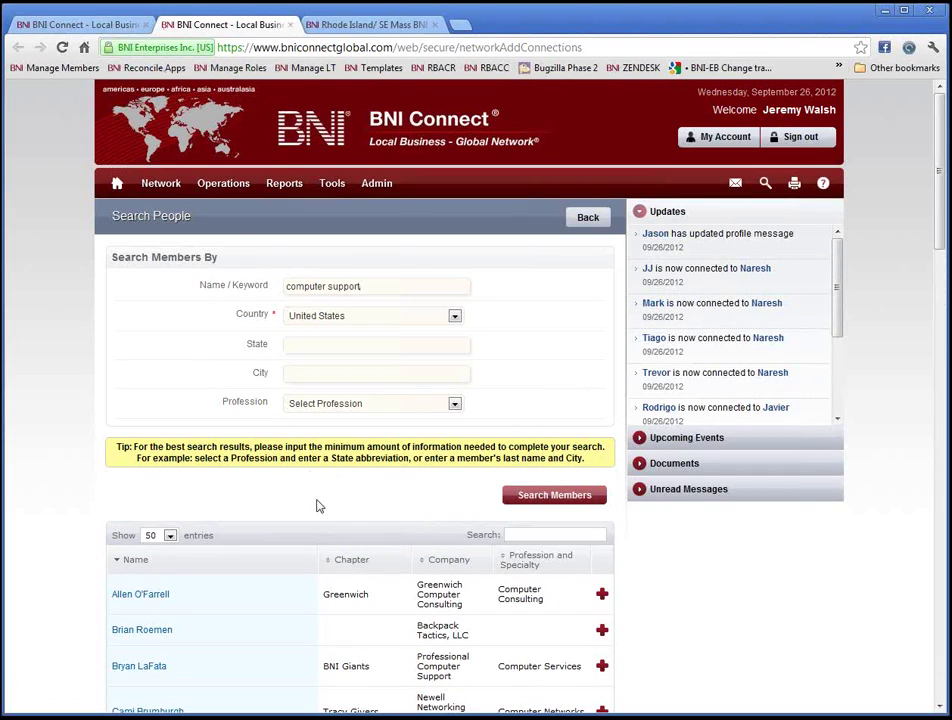
scroll(319, 505, "down", 1)
scroll(319, 505, "down", 3)
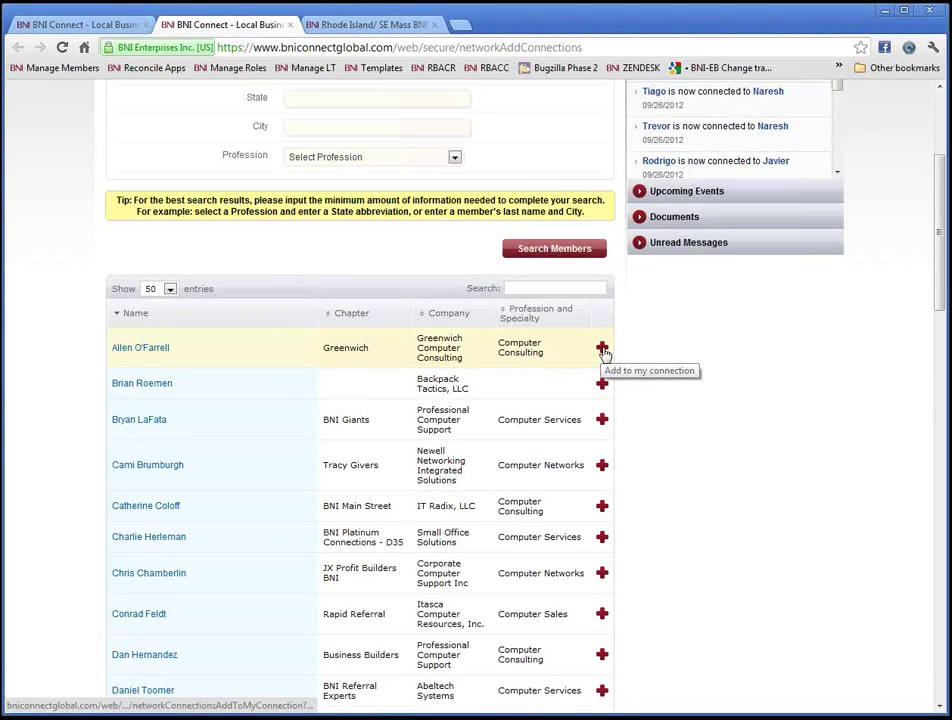
Review the first result's member profile, then close the people-search tab
left_click(128, 352)
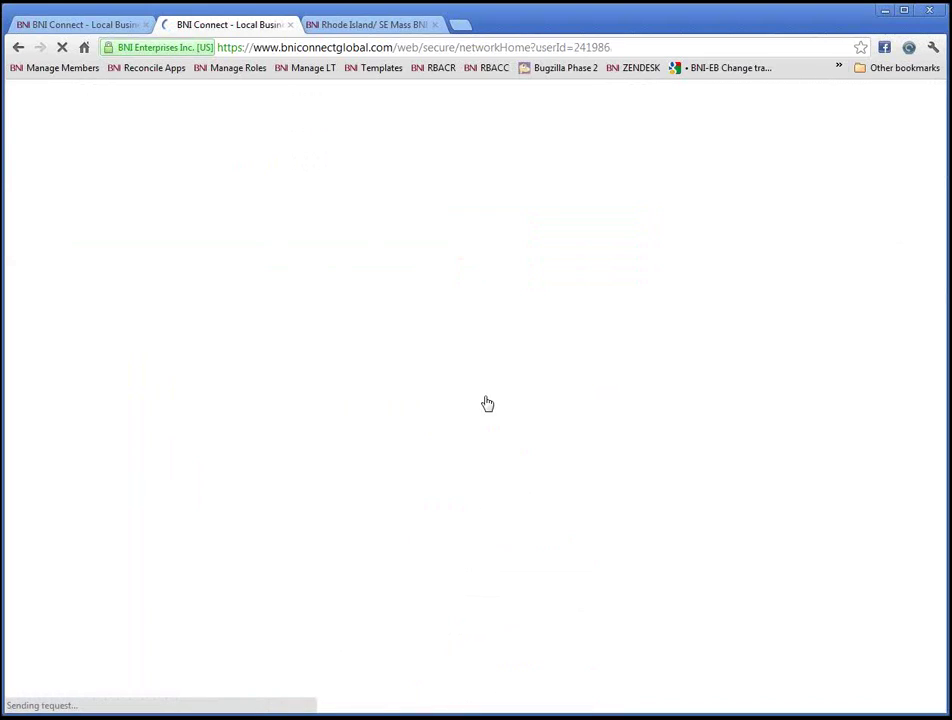
scroll(503, 540, "down", 3)
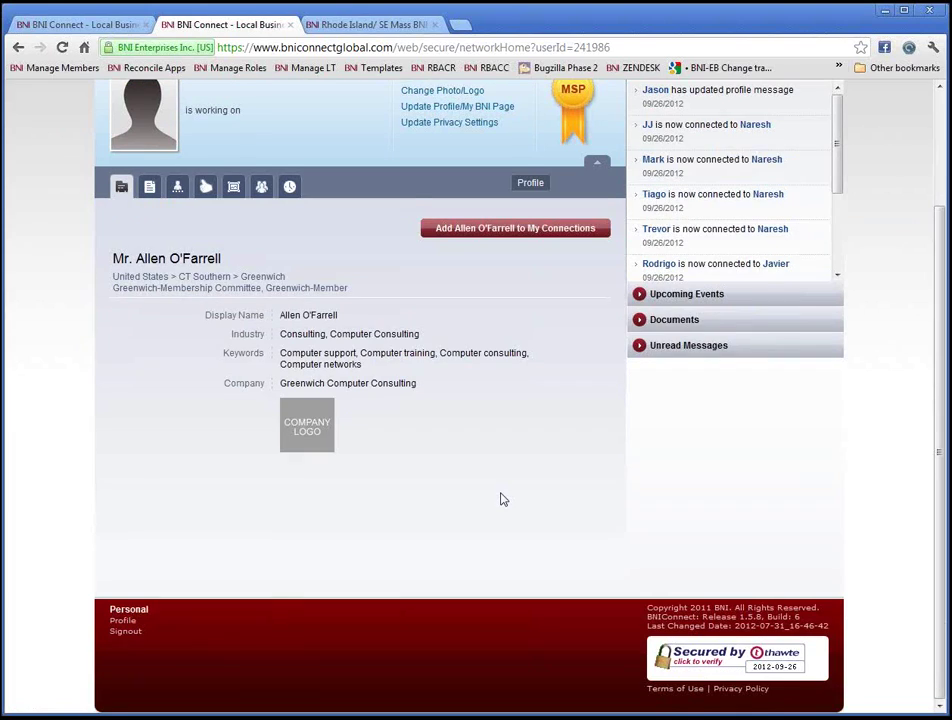
scroll(501, 499, "up", 3)
left_click(291, 25)
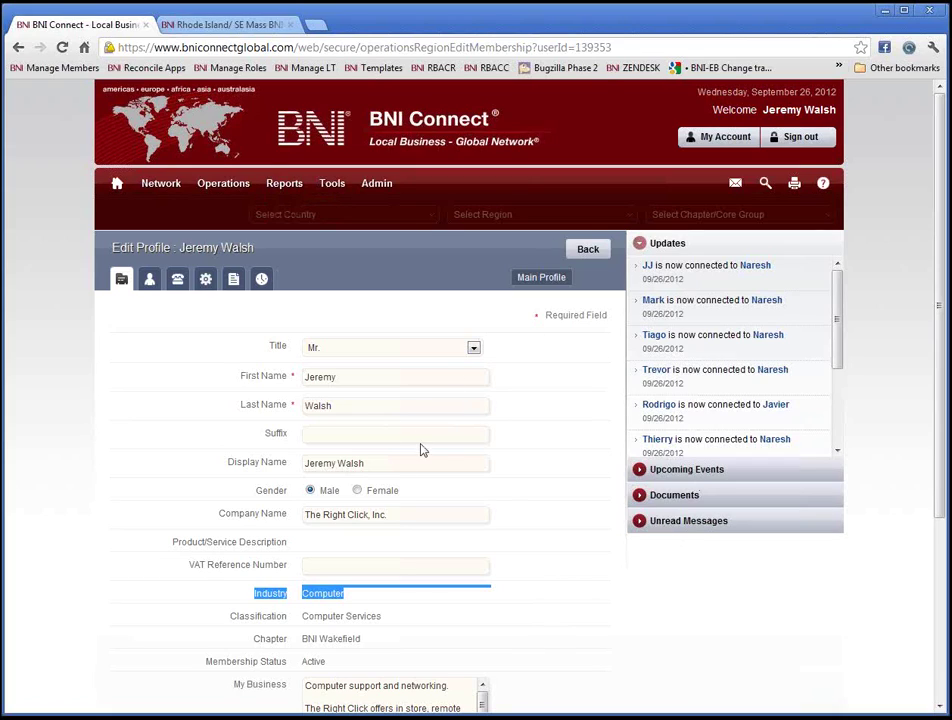
From the profile's account and image section, open the Change Username dialog
scroll(586, 463, "down", 1)
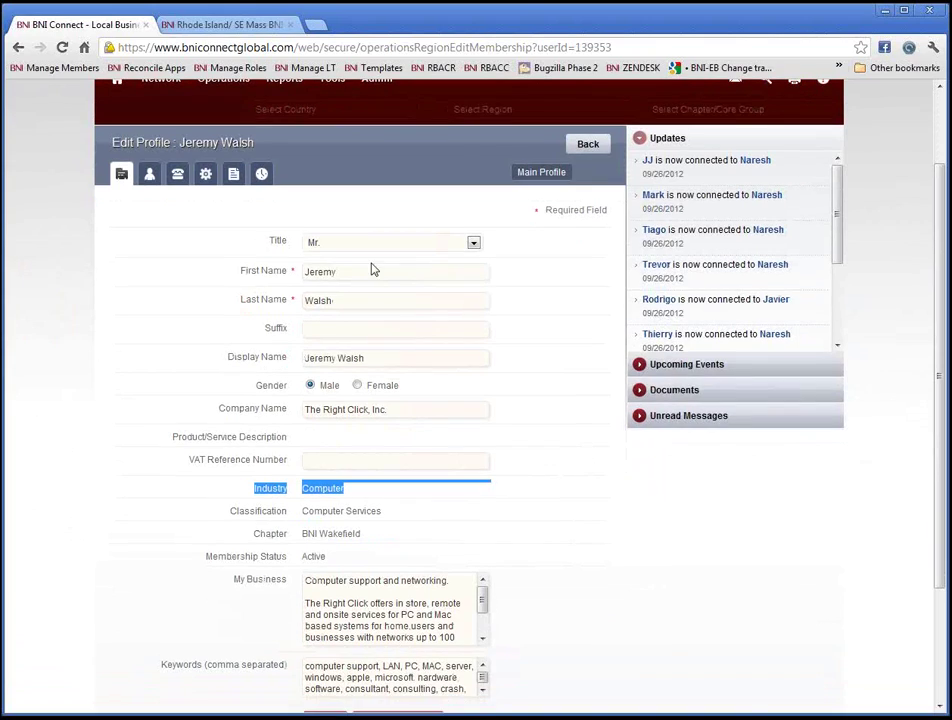
scroll(300, 273, "up", 1)
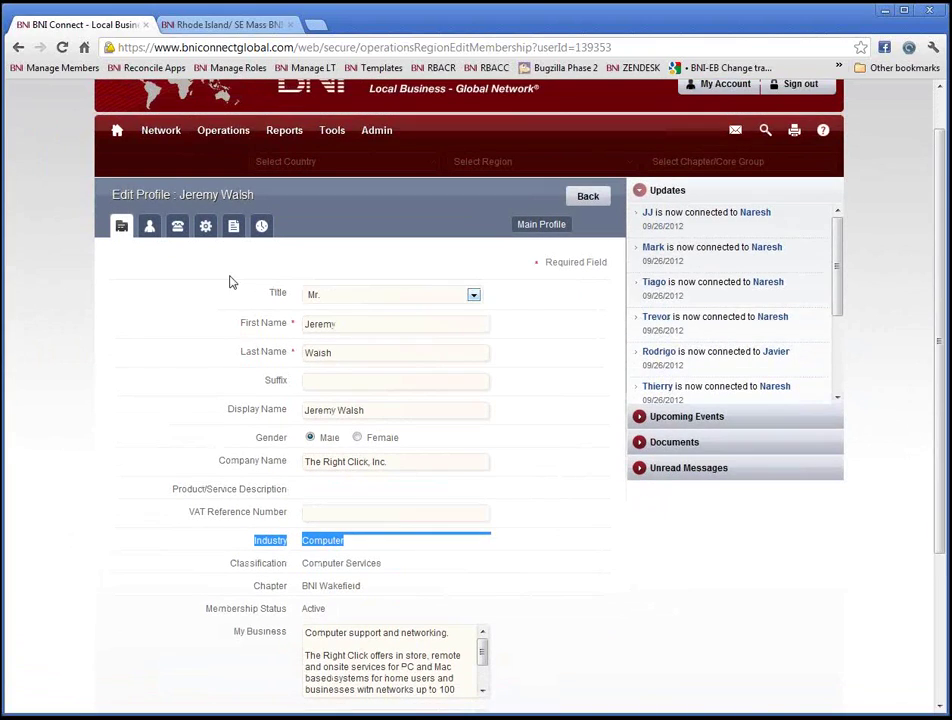
left_click(150, 227)
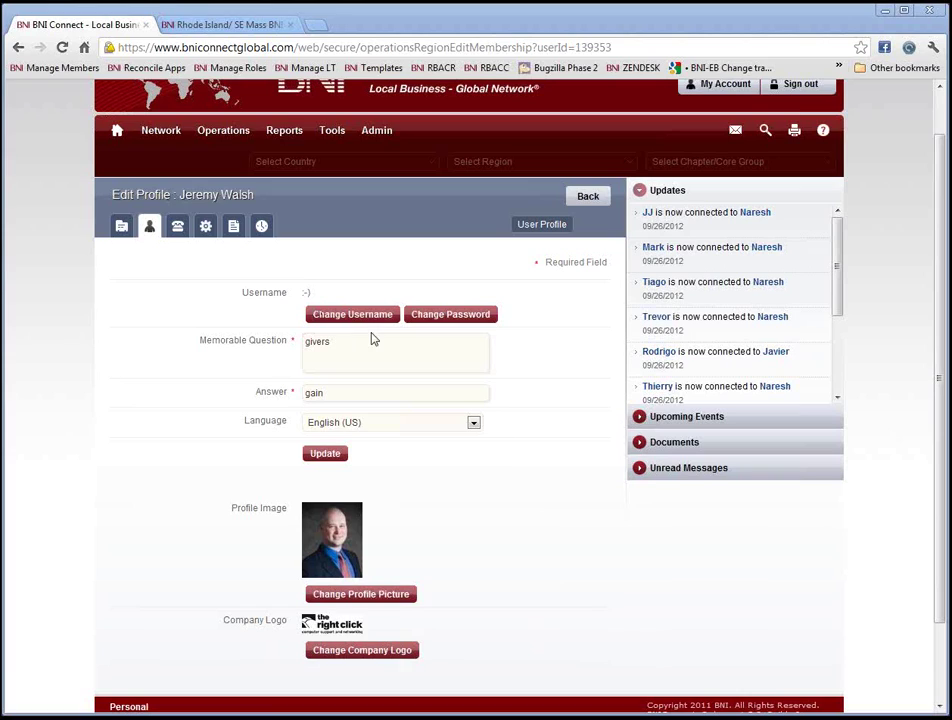
left_click(354, 315)
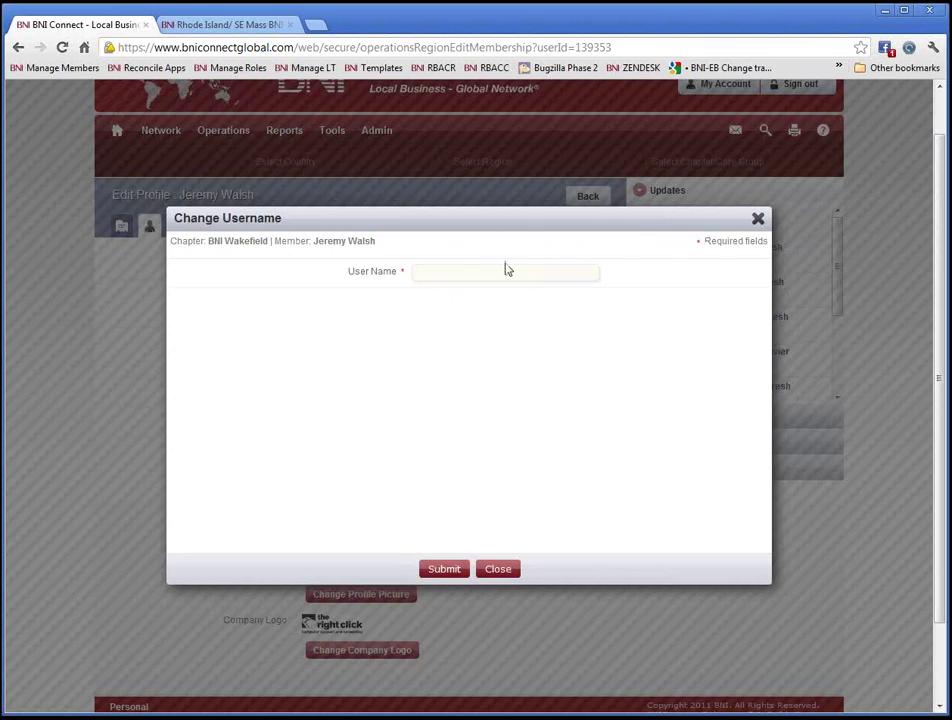
Close the Change Username dialog without changes
left_click(758, 220)
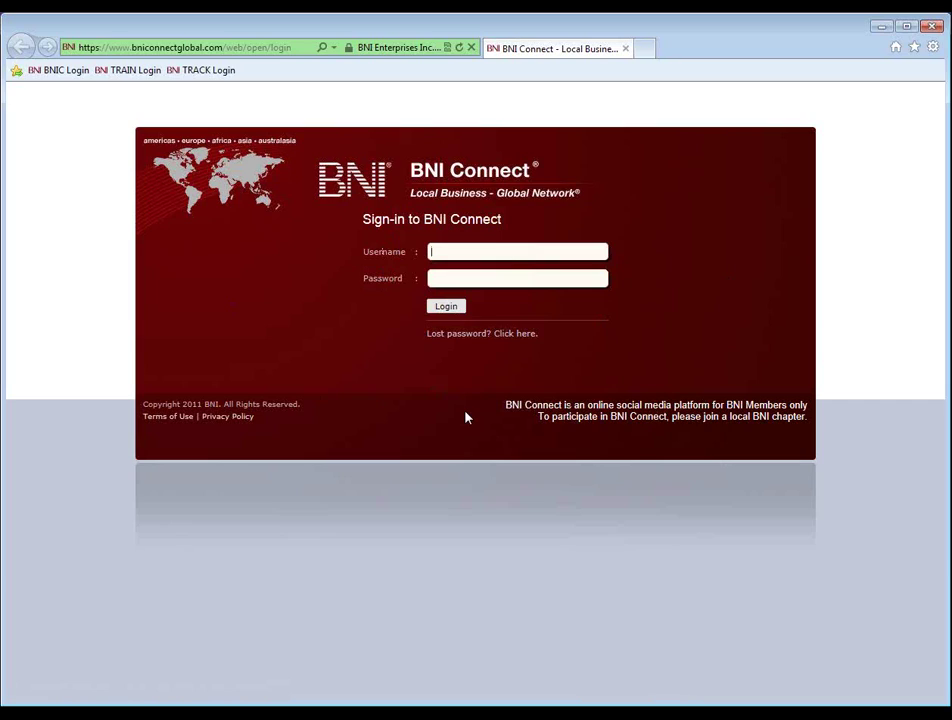
On the lost-password page, enter the member's e-mail to reveal their memorable question
left_click(444, 341)
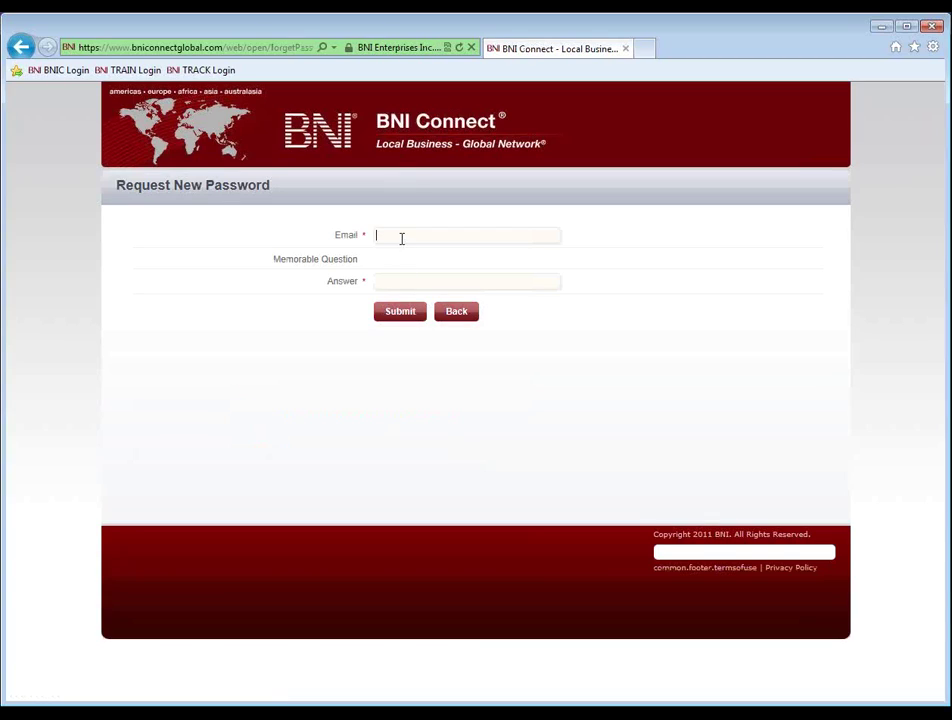
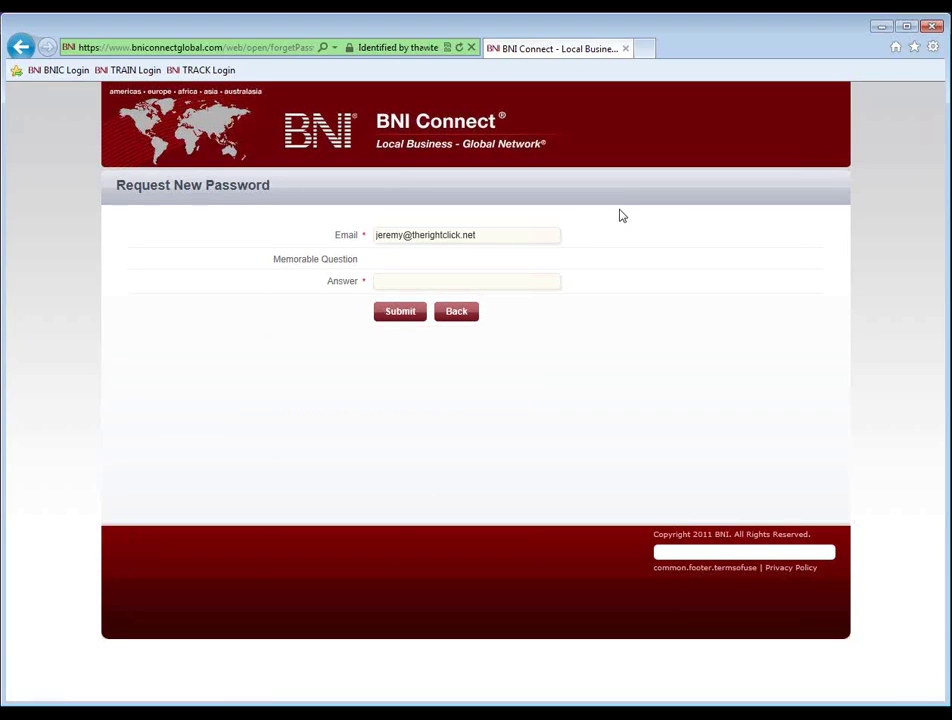
left_click(473, 286)
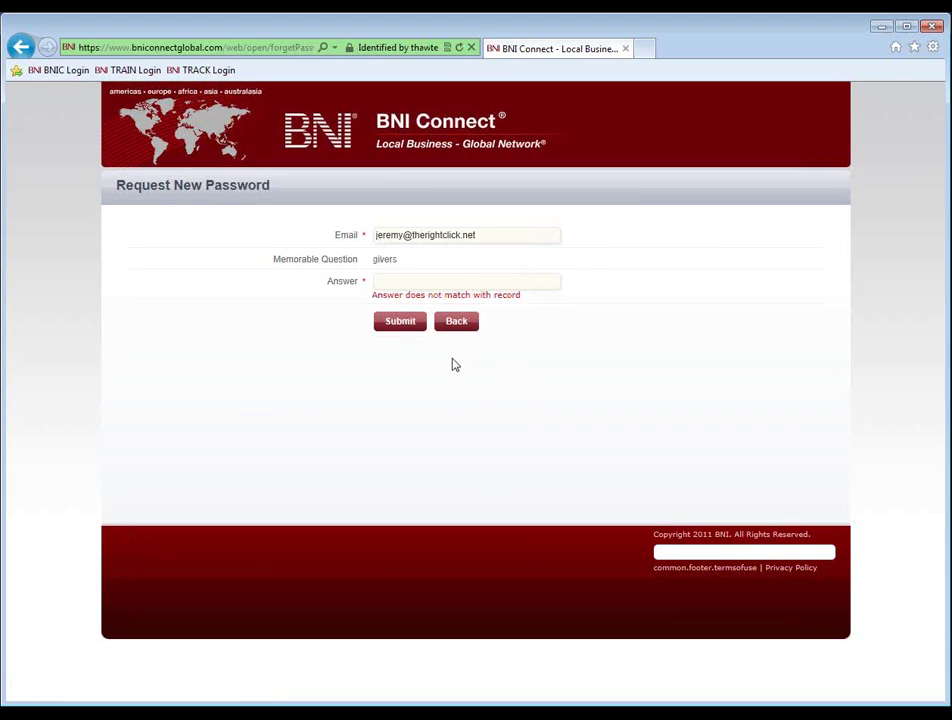
double_click(390, 260)
left_click(408, 283)
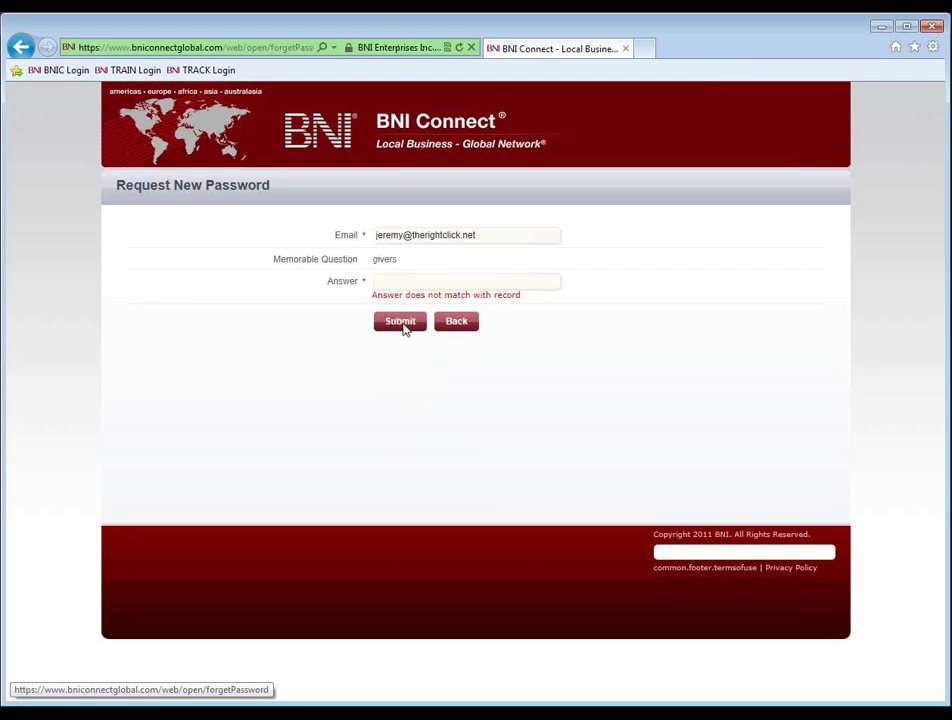
left_click_drag(485, 236, 358, 226)
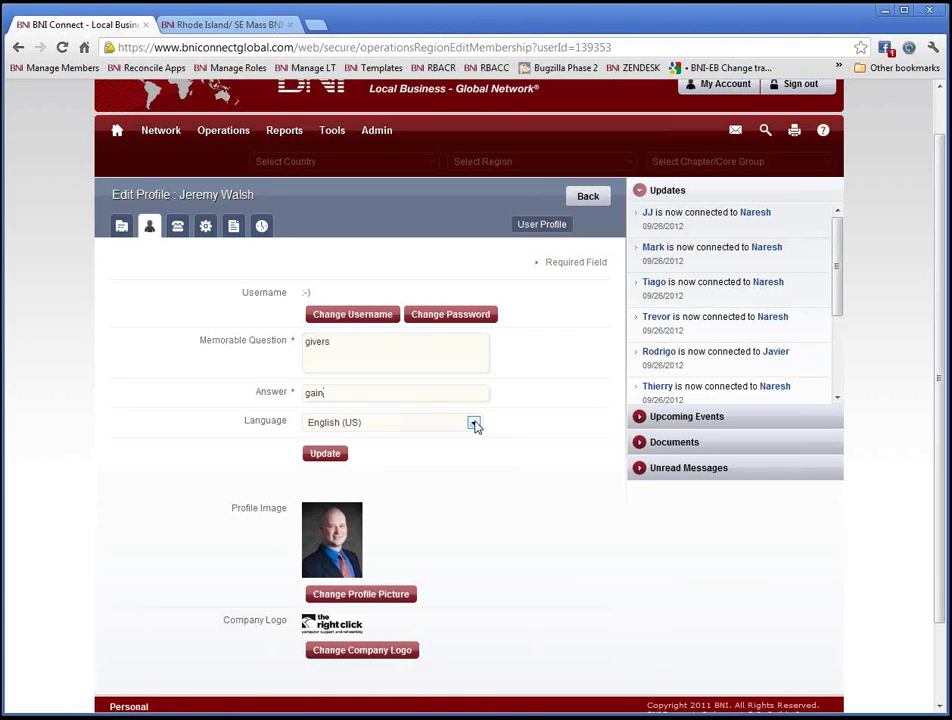
Keep the account language set to English (US)
left_click(475, 425)
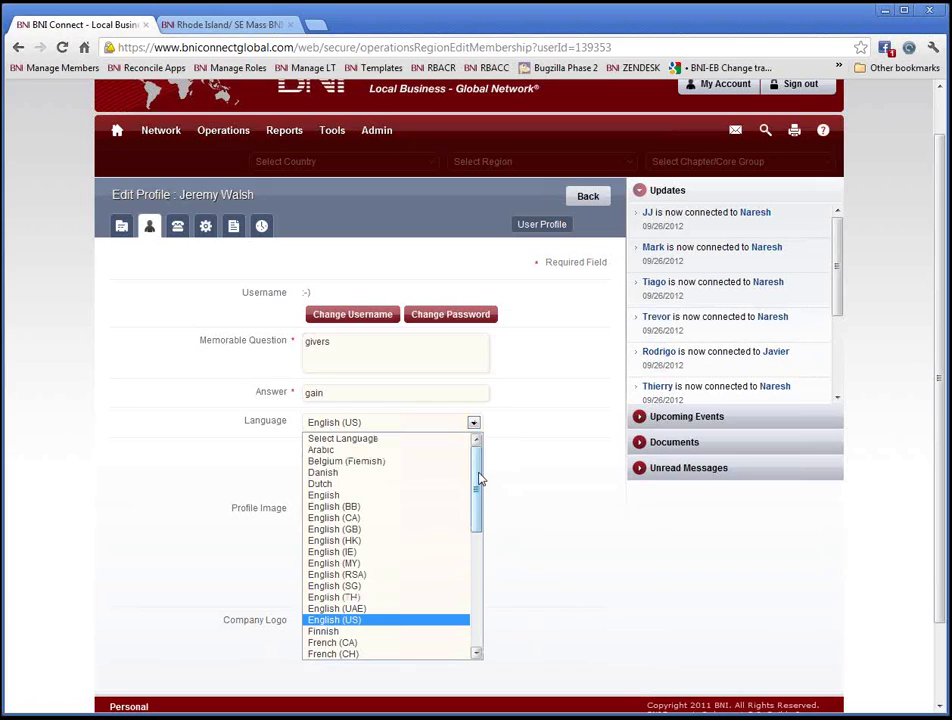
left_click_drag(478, 474, 487, 450)
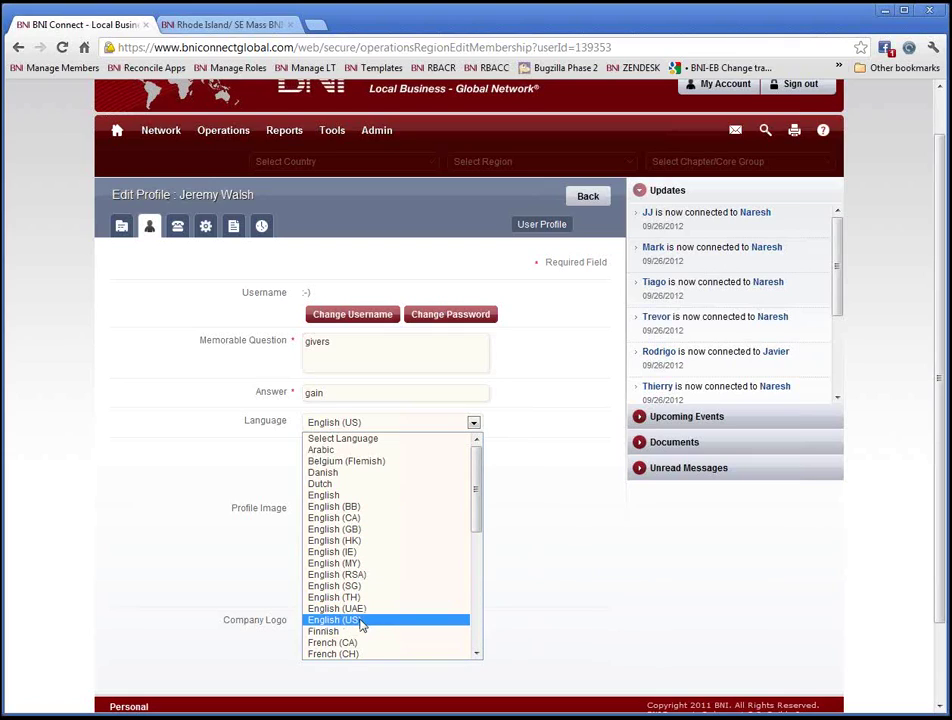
left_click(362, 621)
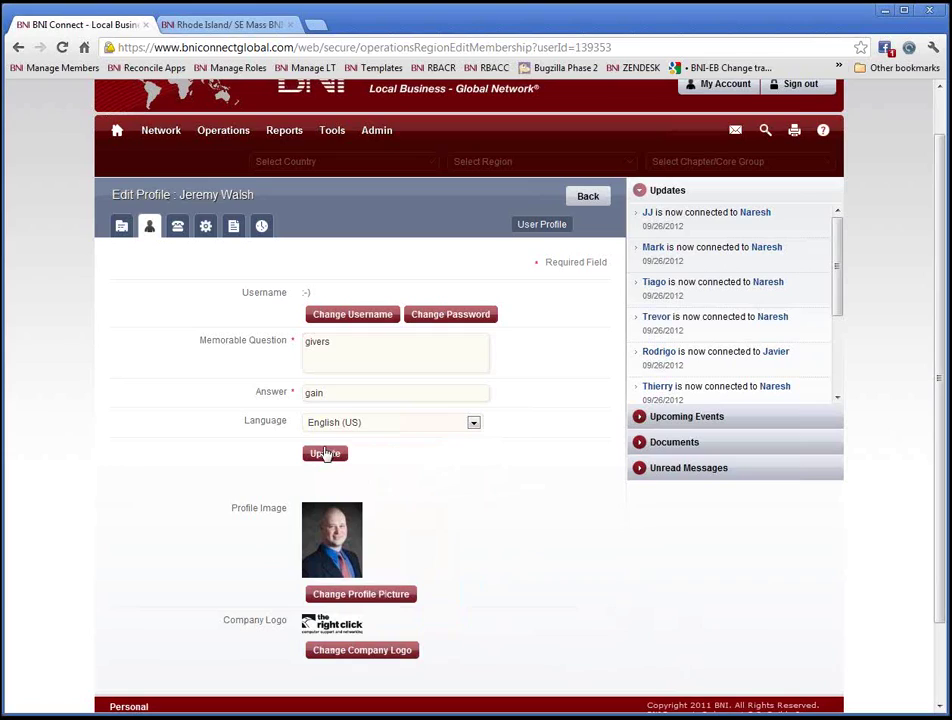
Replace the memorable question with 'what street were you born on', enter a new answer, and update
left_click(339, 392)
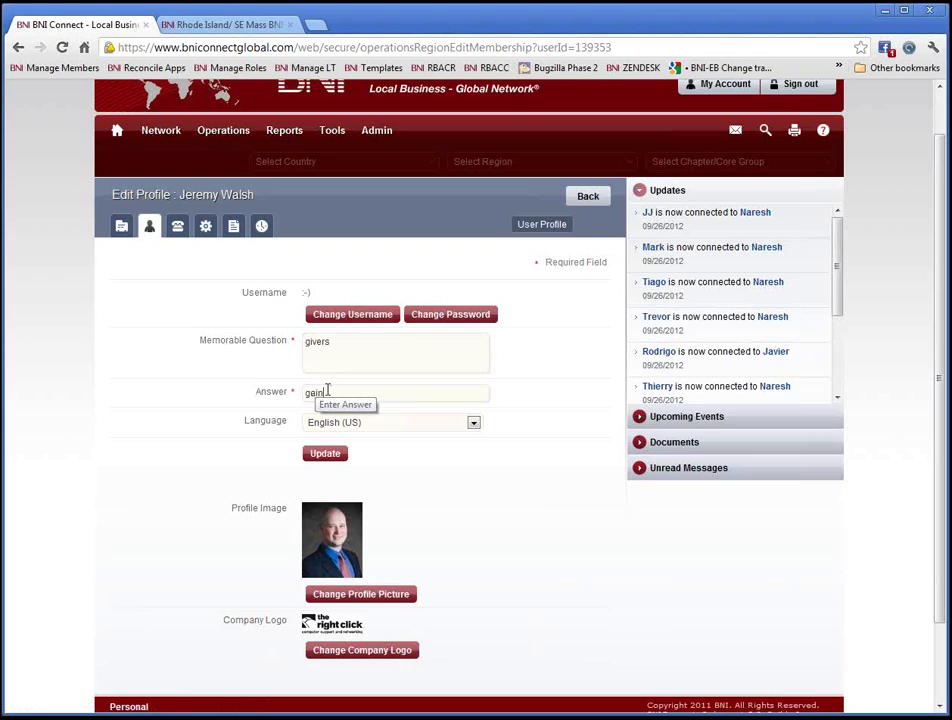
double_click(352, 351)
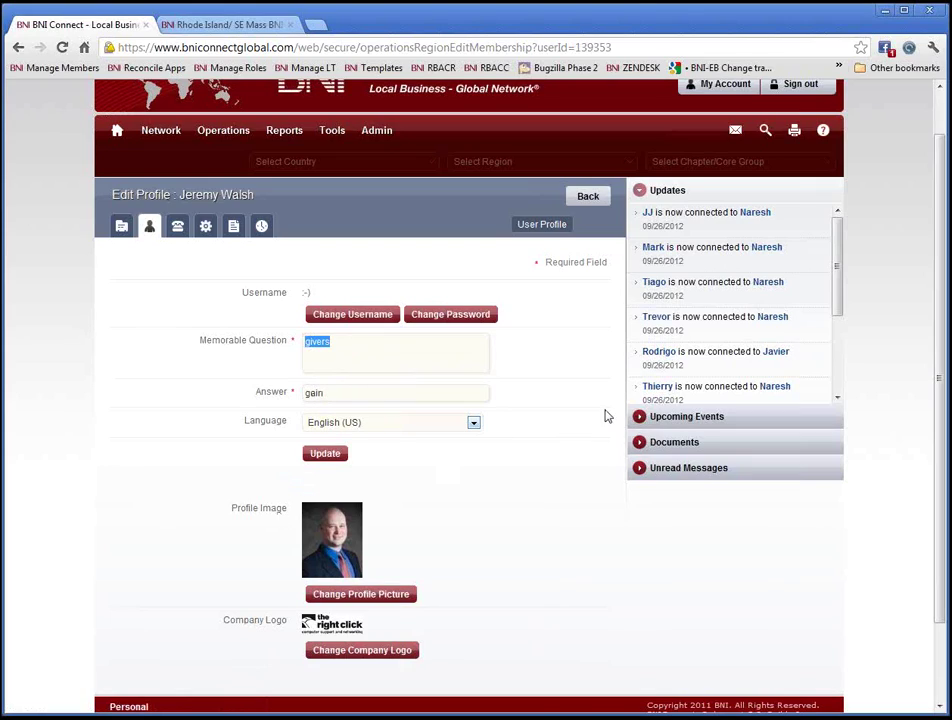
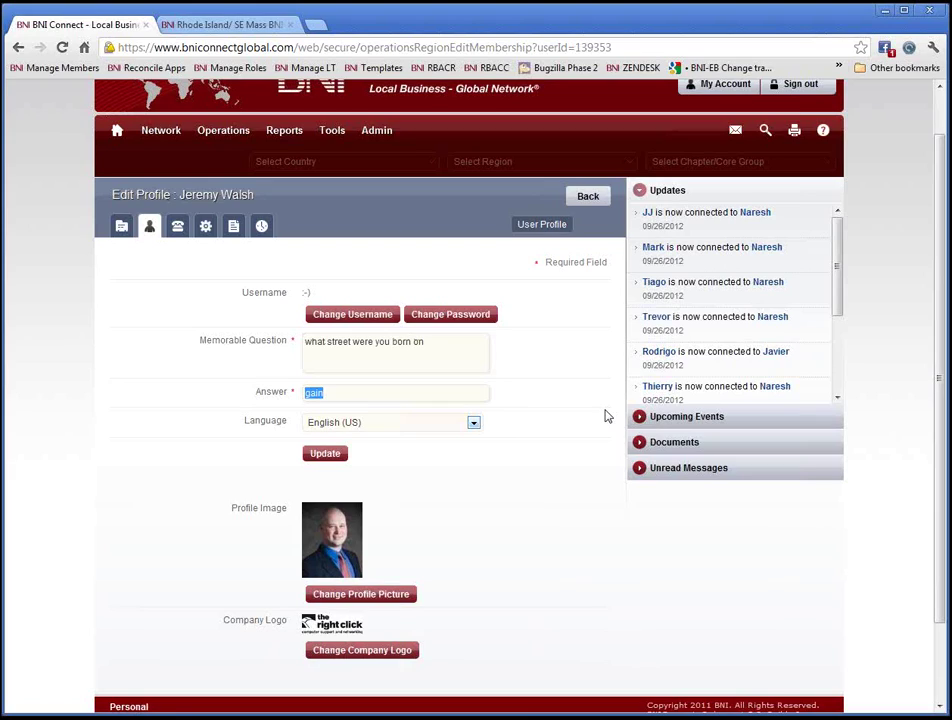
key("ctrl+a")
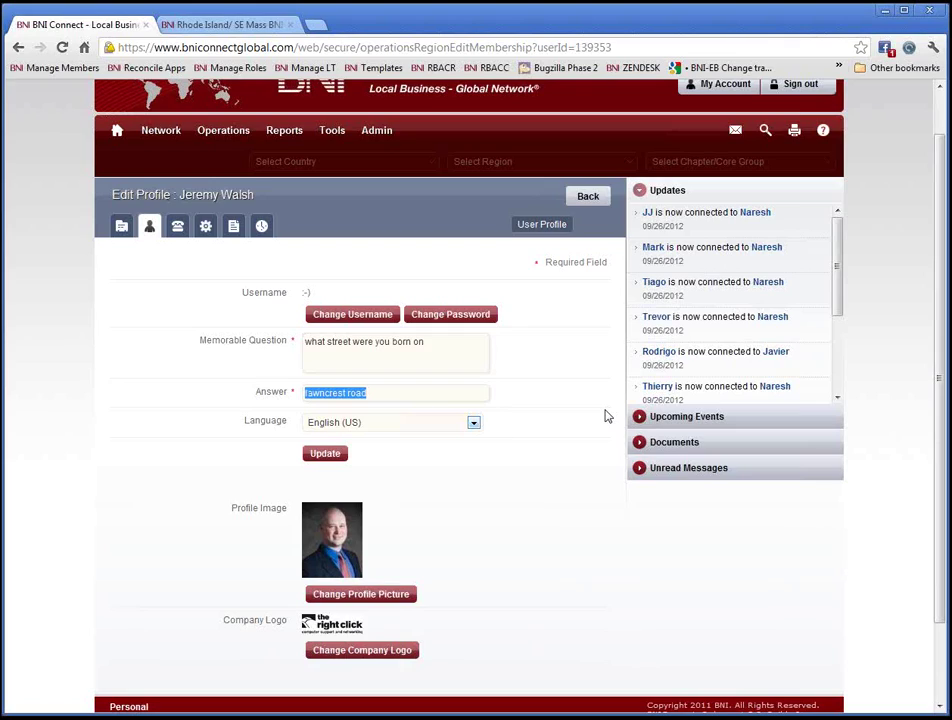
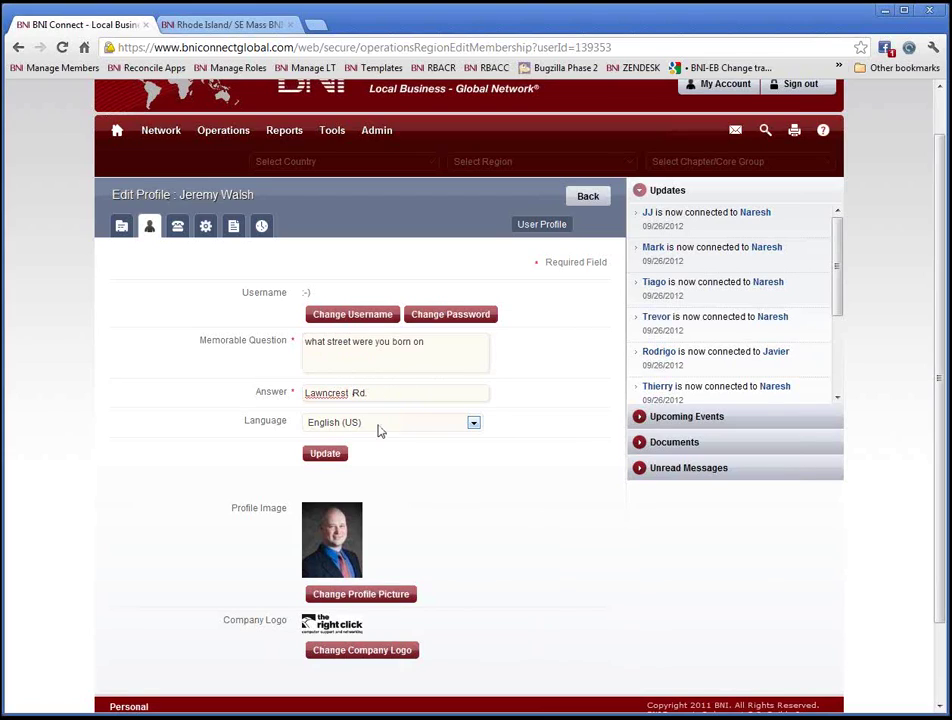
left_click(332, 456)
scroll(550, 541, "down", 3)
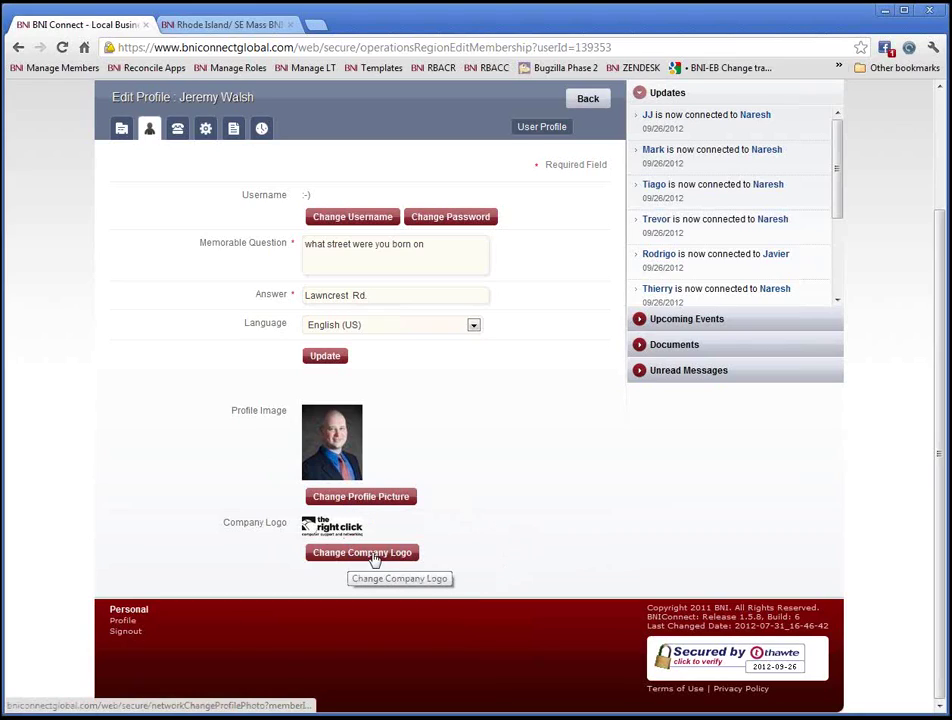
On the Change Profile Picture and Company Logo page, browse to the Help image for the logo
left_click(357, 498)
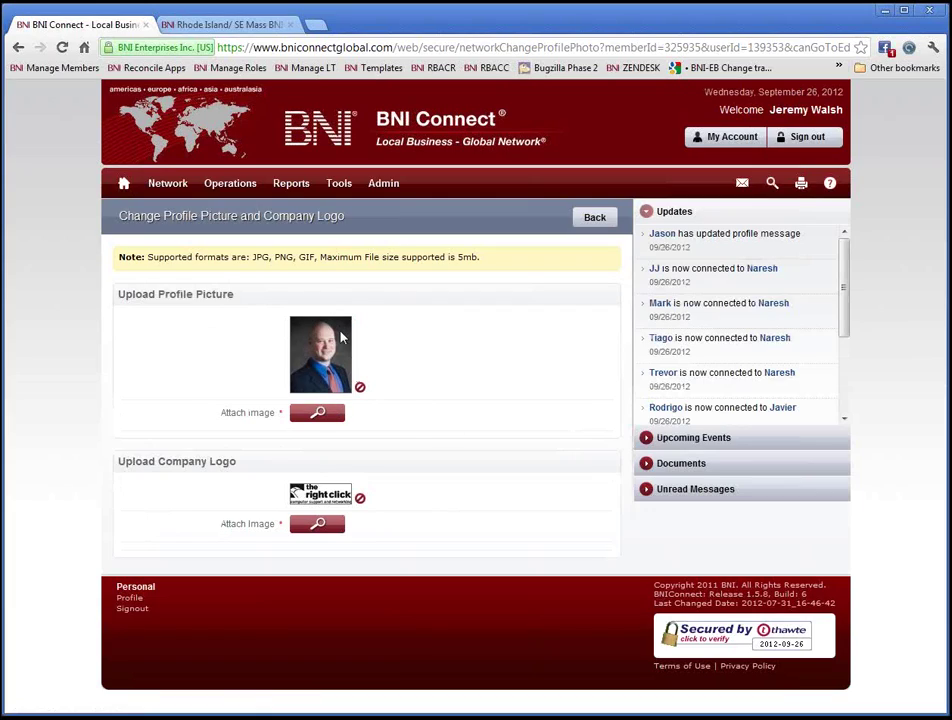
left_click(320, 414)
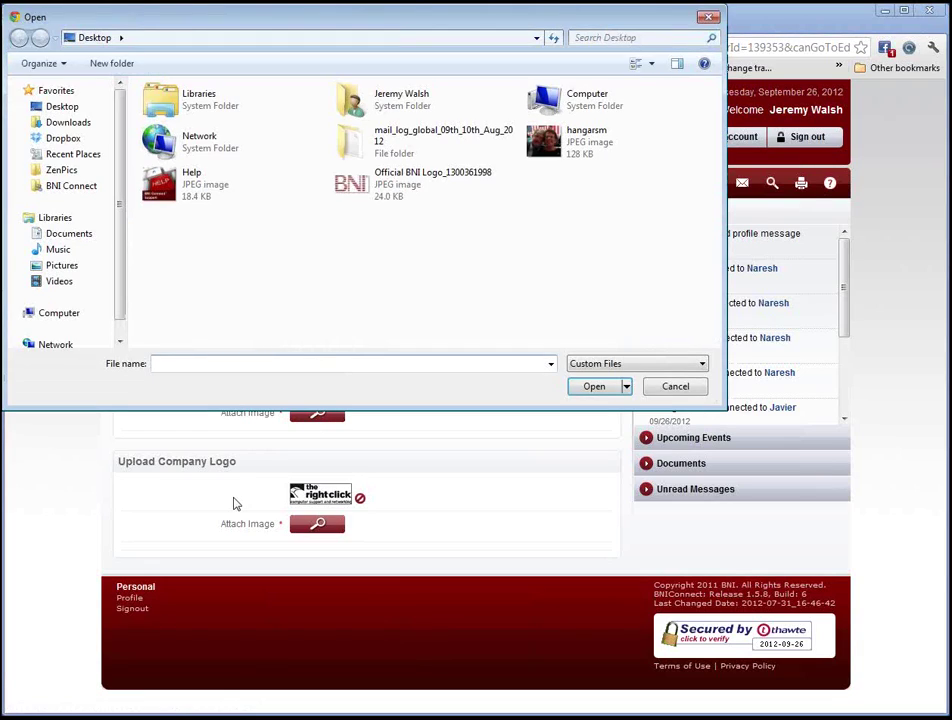
left_click(712, 20)
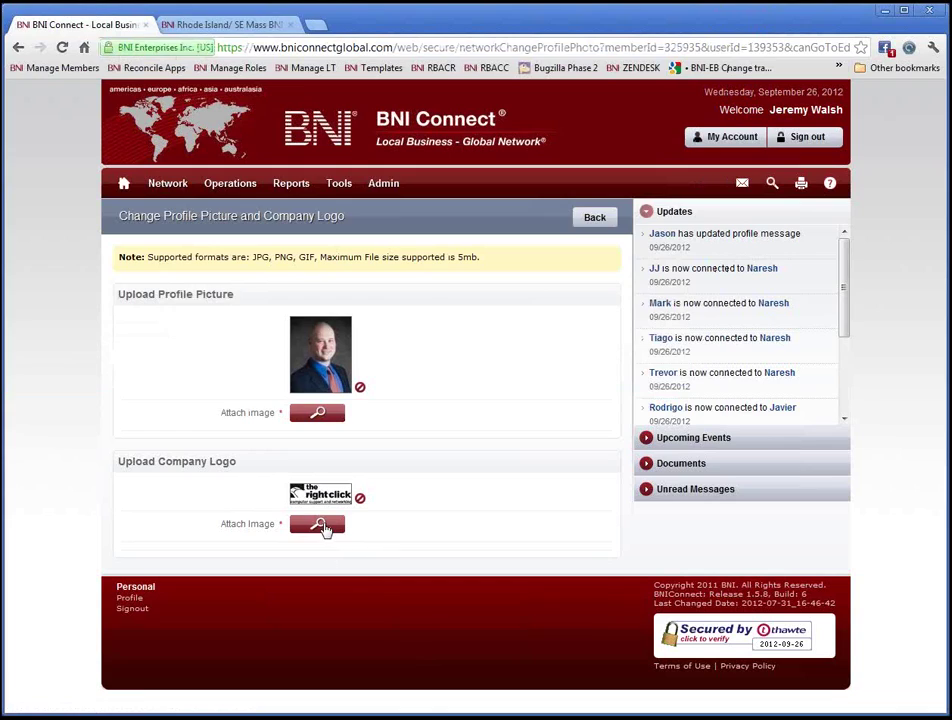
left_click(323, 526)
left_click(185, 185)
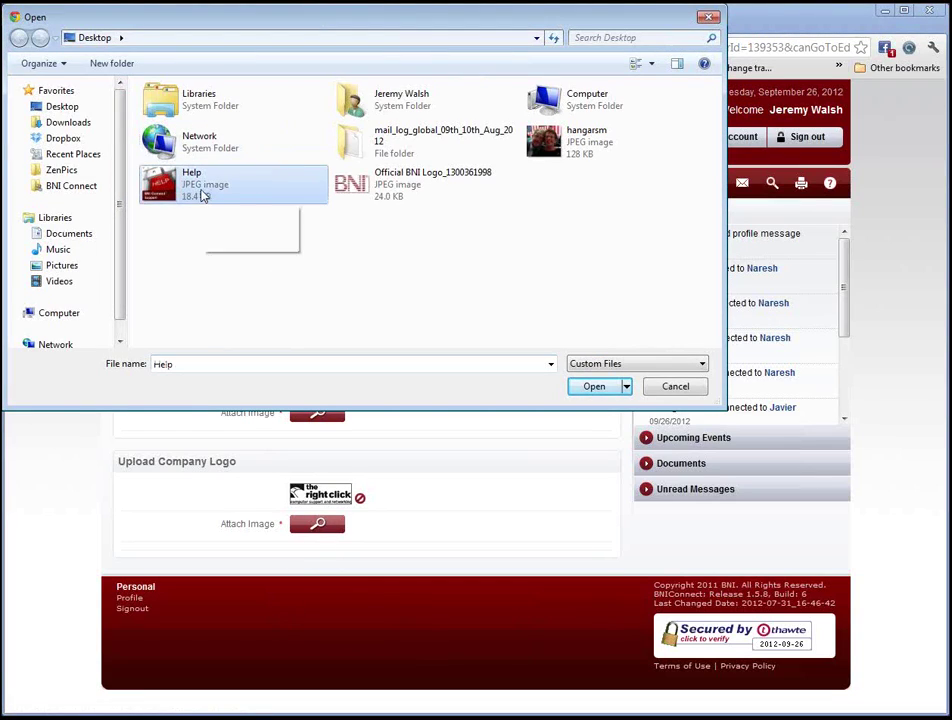
Upload Help.jpg, stretch the crop box over the whole image, and save the logo
double_click(203, 196)
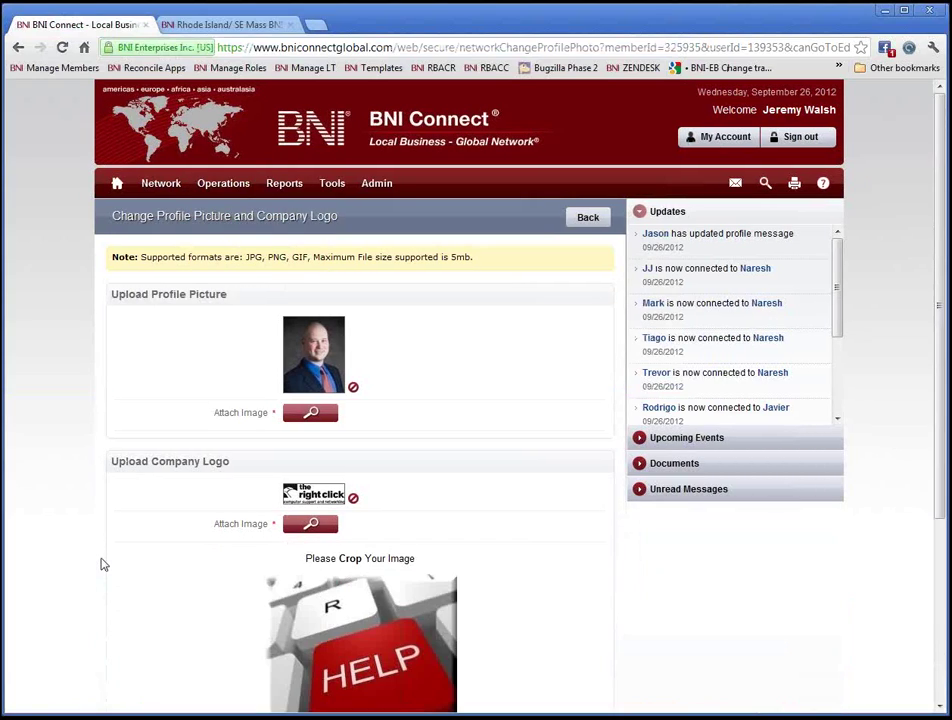
scroll(409, 445, "down", 3)
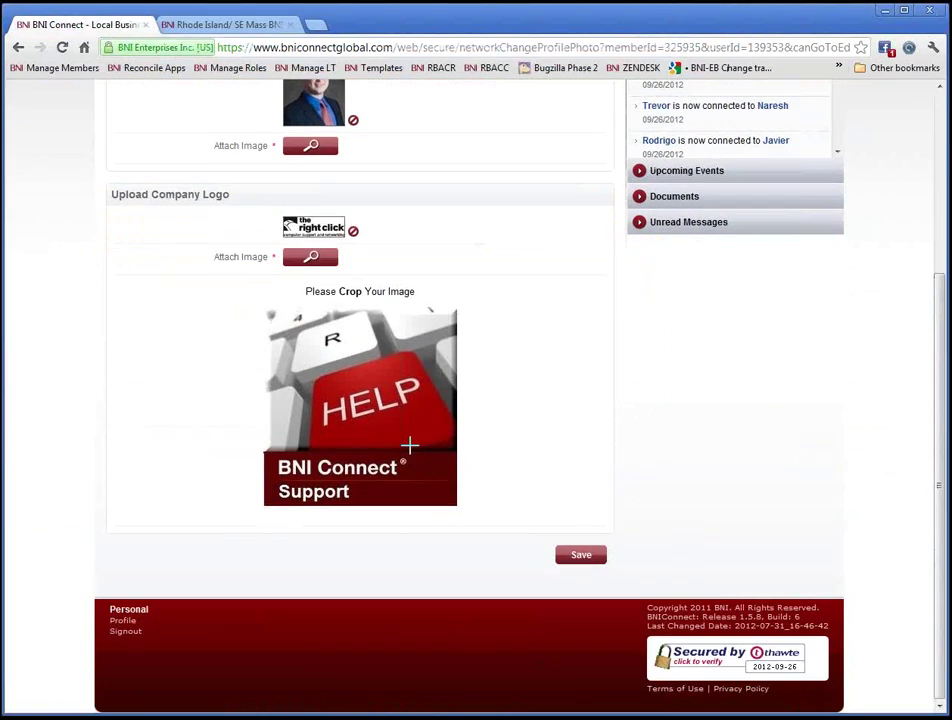
left_click_drag(301, 345, 431, 468)
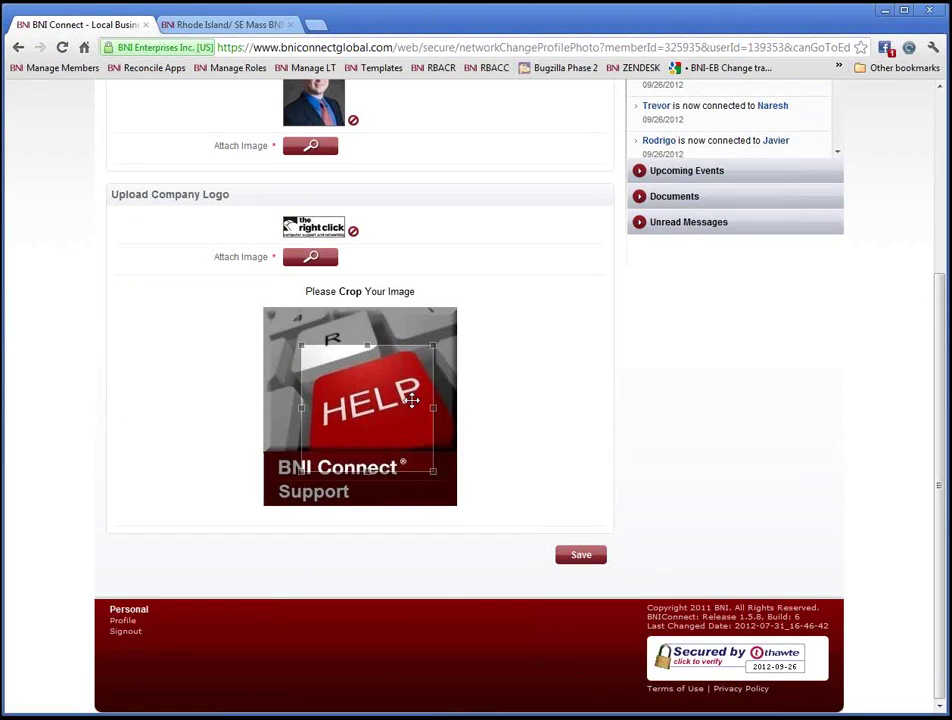
left_click_drag(311, 347, 221, 287)
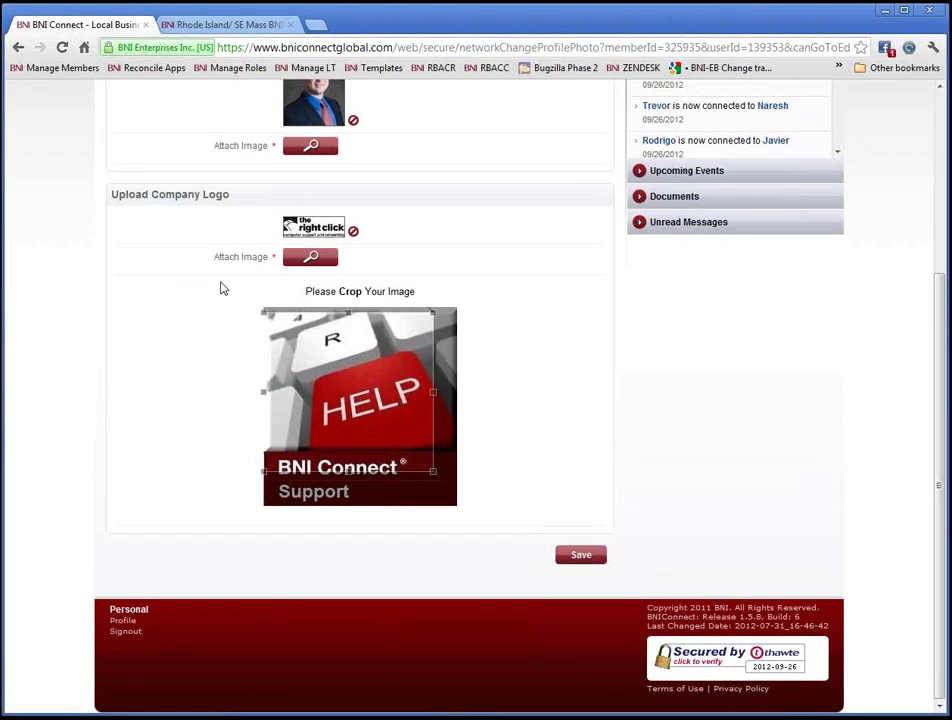
left_click_drag(433, 470, 457, 505)
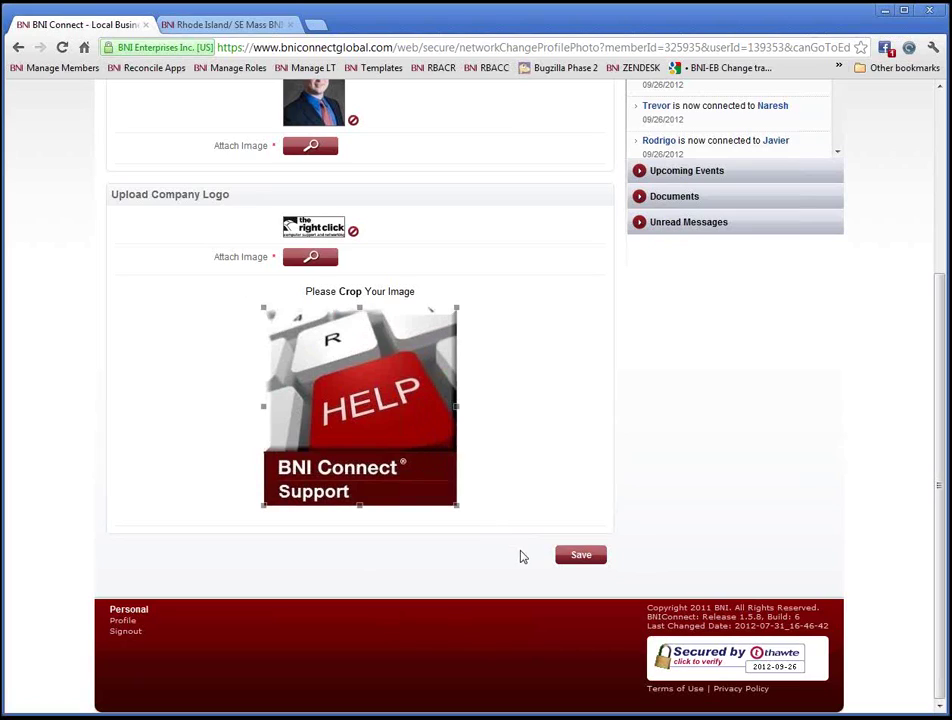
left_click(578, 555)
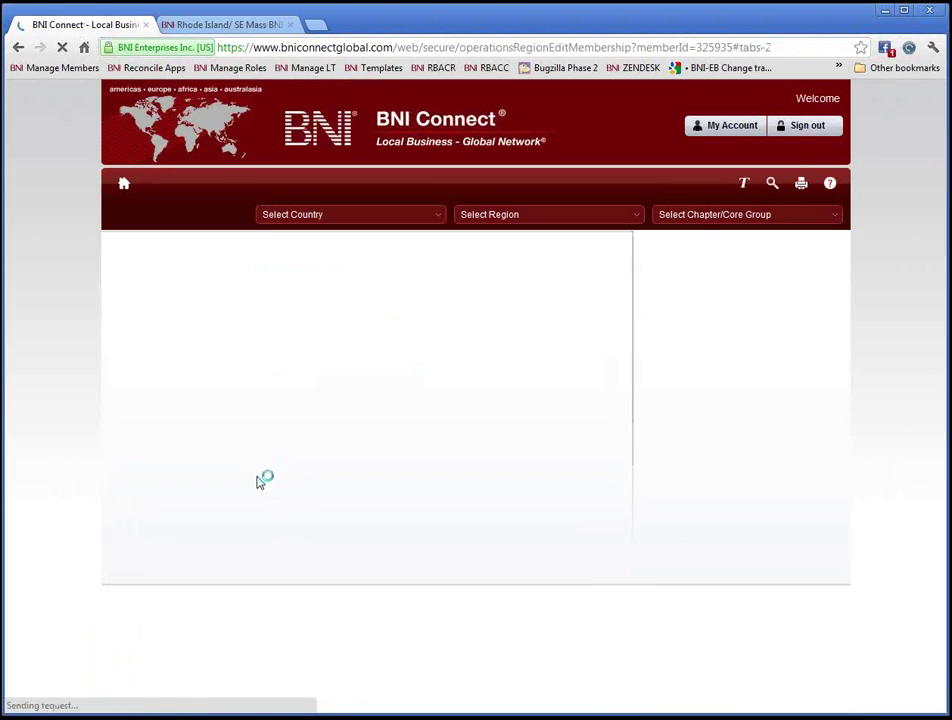
scroll(253, 487, "down", 2)
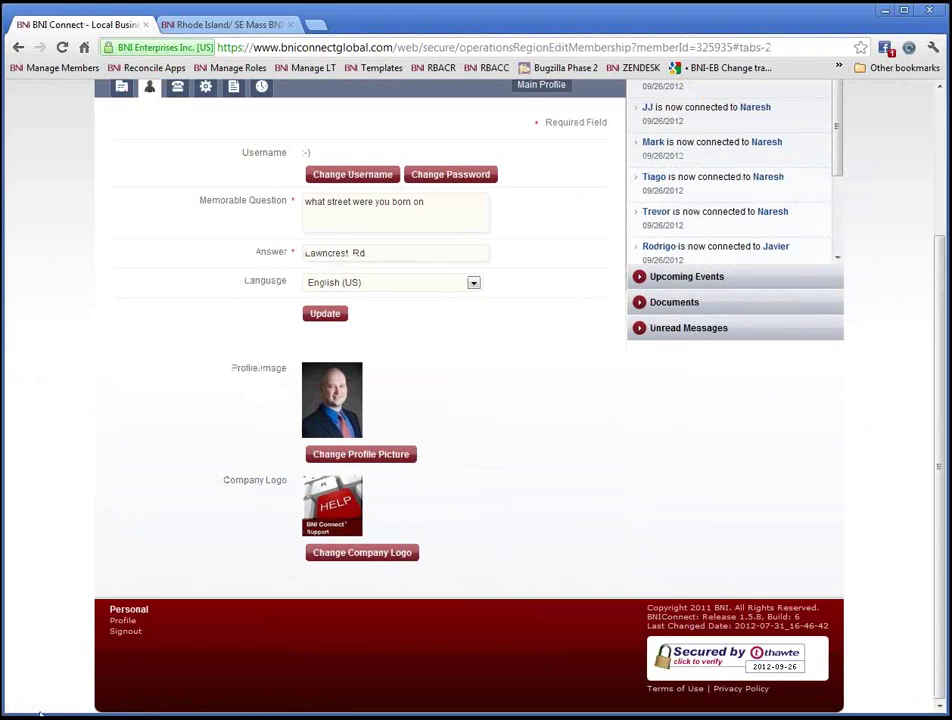
right_click(122, 621)
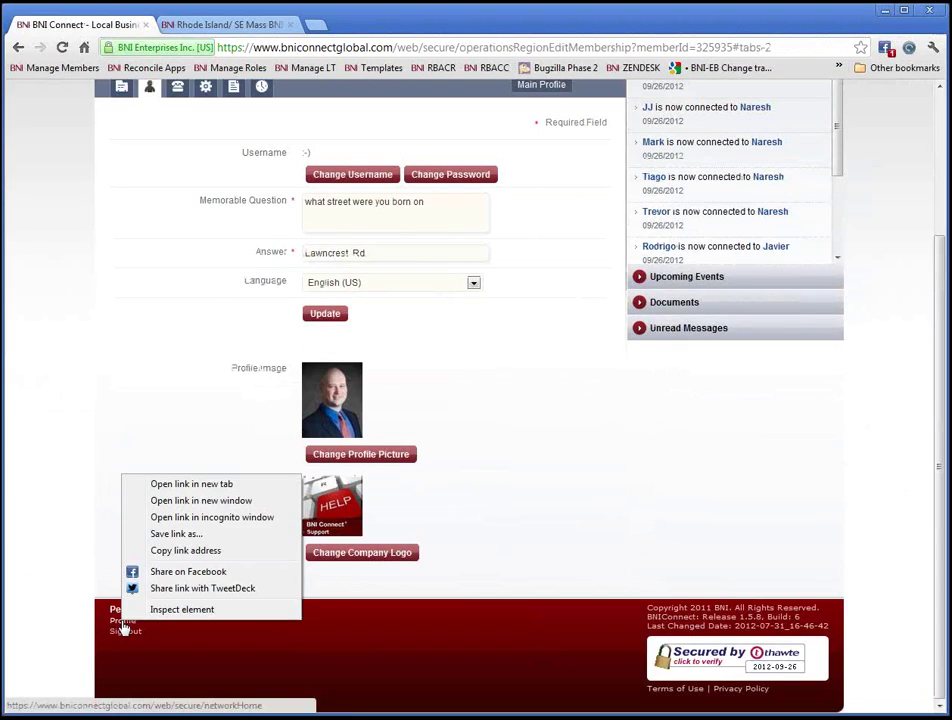
left_click(197, 484)
left_click(212, 24)
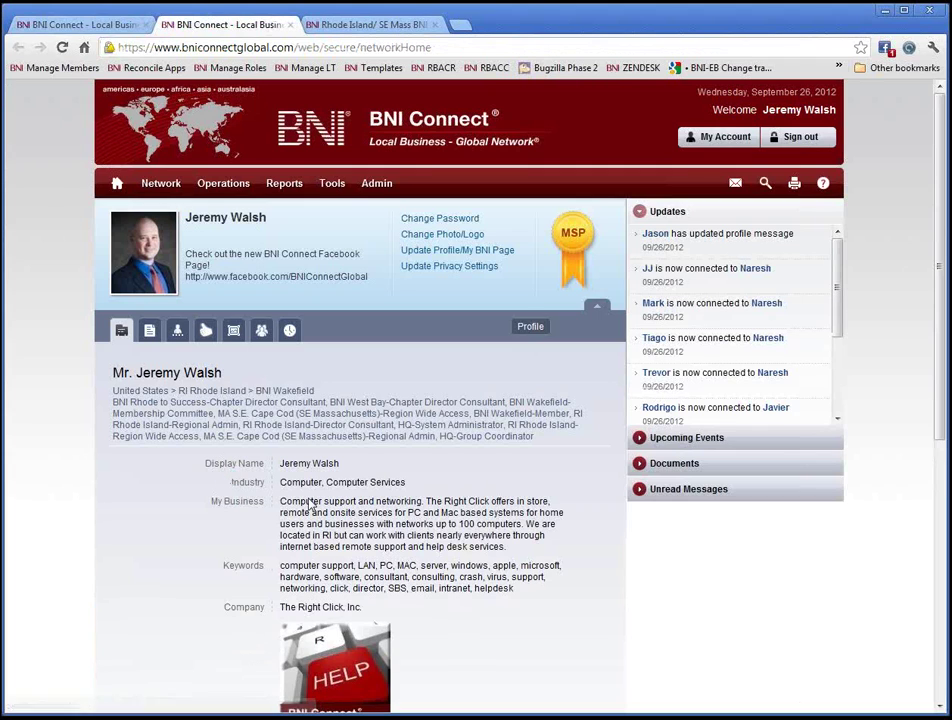
scroll(419, 476, "down", 2)
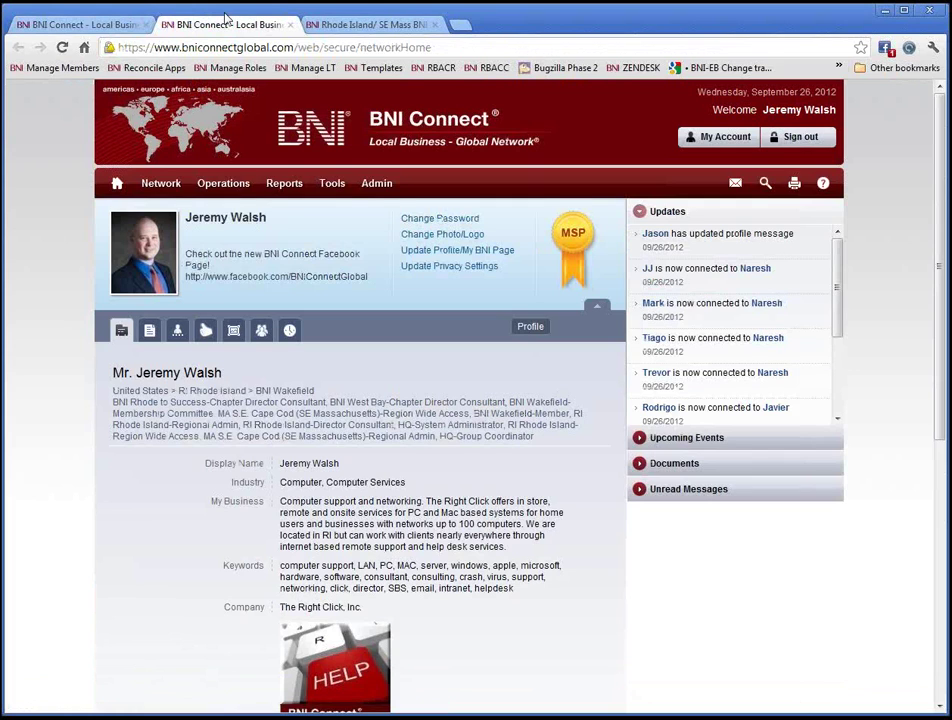
left_click(290, 24)
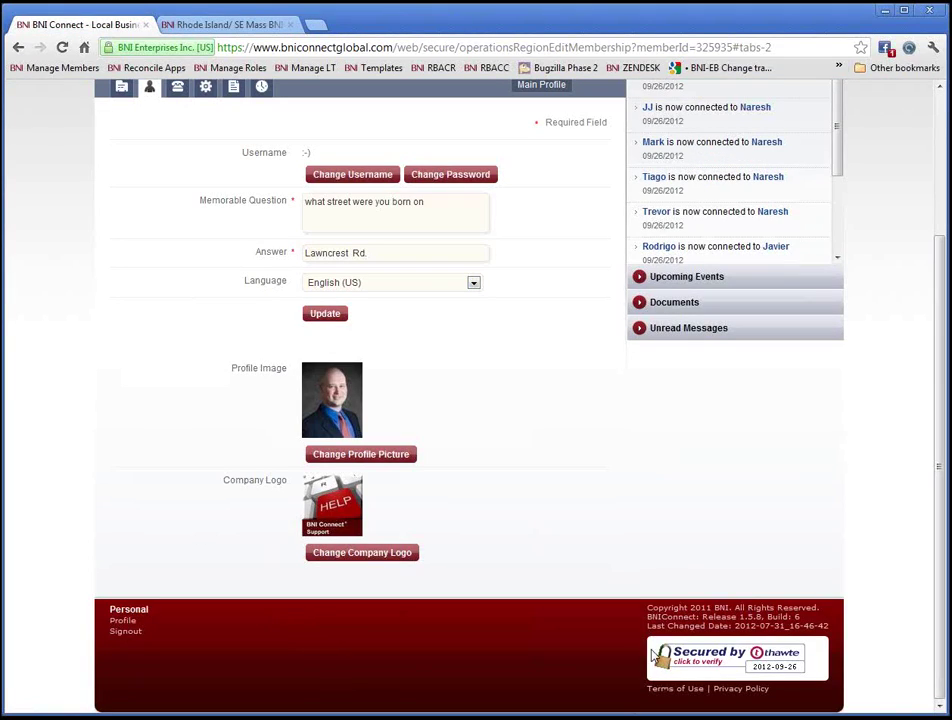
scroll(533, 527, "up", 2)
scroll(532, 528, "down", 1)
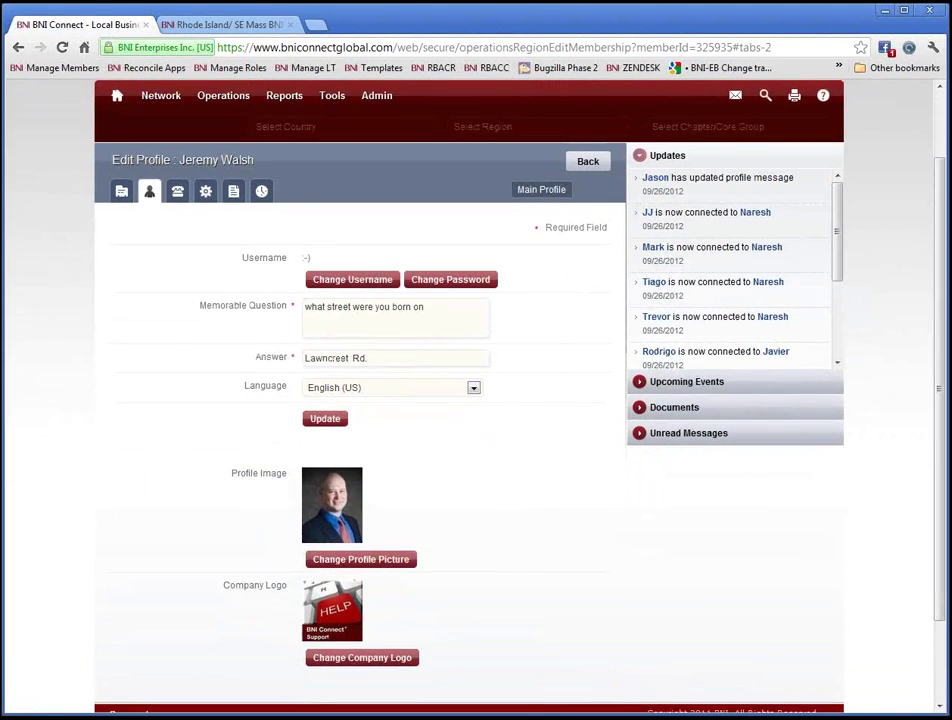
Show the Contact Details form with its phone numbers and Facebook, LinkedIn and Twitter links
mouse_move(223, 95)
left_click(177, 190)
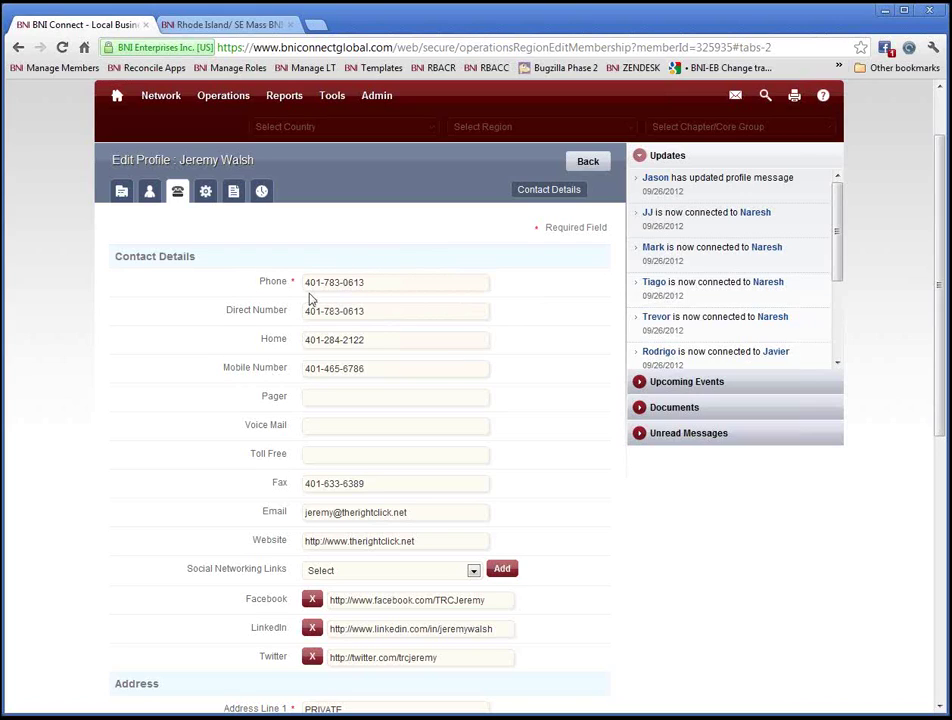
scroll(153, 470, "up", 2)
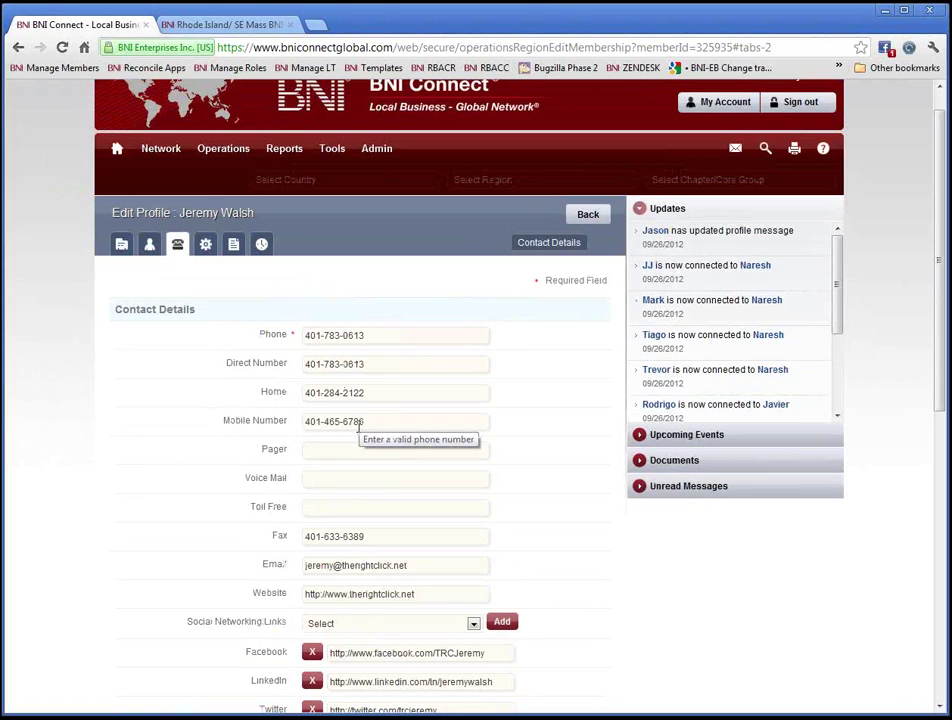
Check the member's public phone and mobile numbers on bniri.com, then return to BNI Connect
left_click(178, 20)
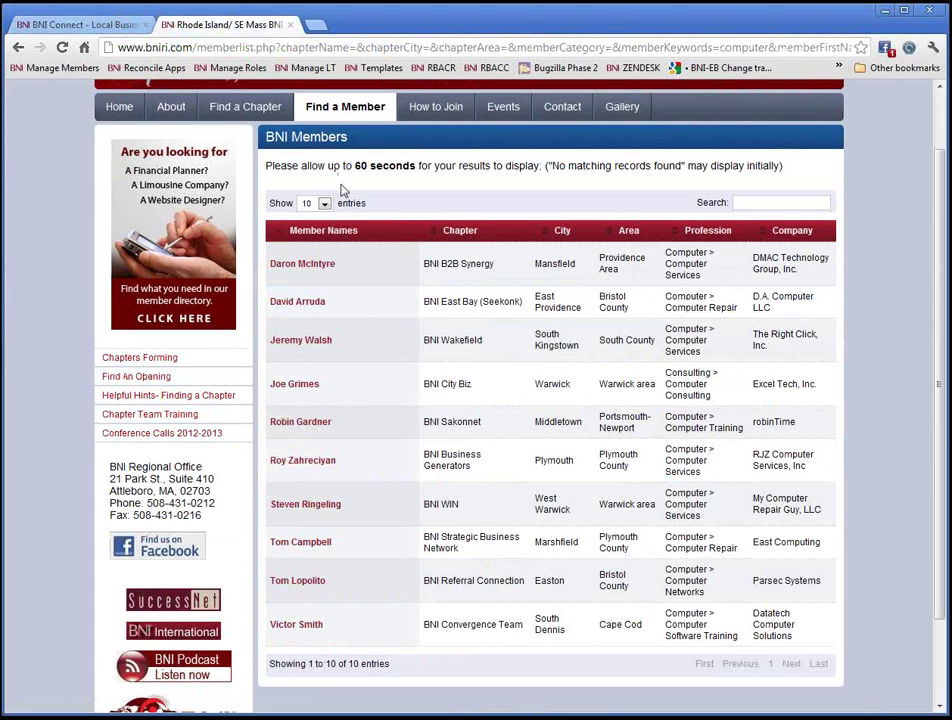
left_click(300, 342)
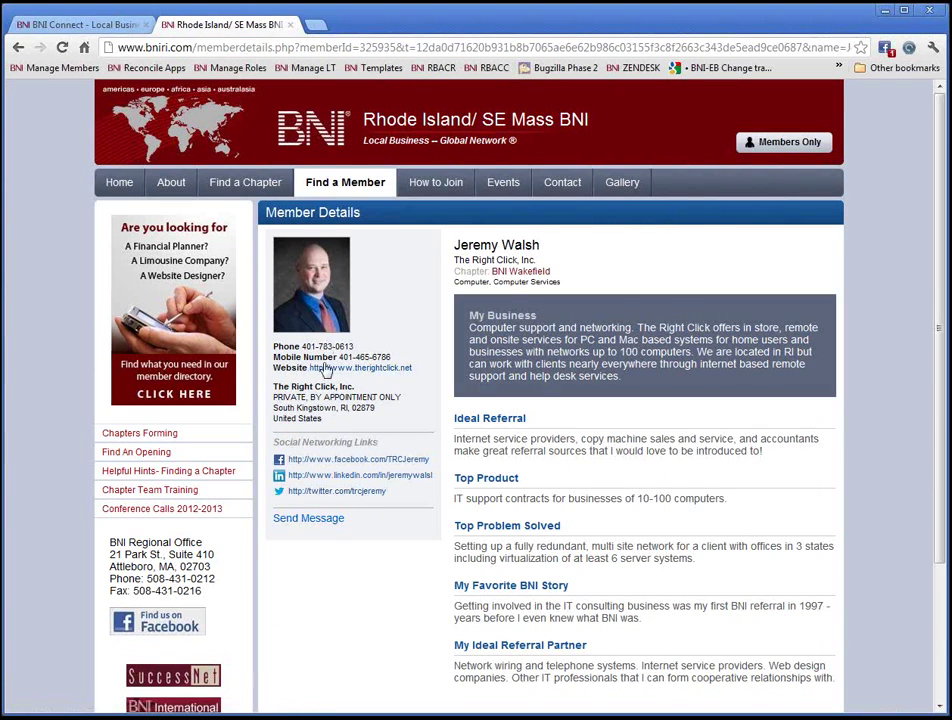
left_click_drag(355, 346, 280, 345)
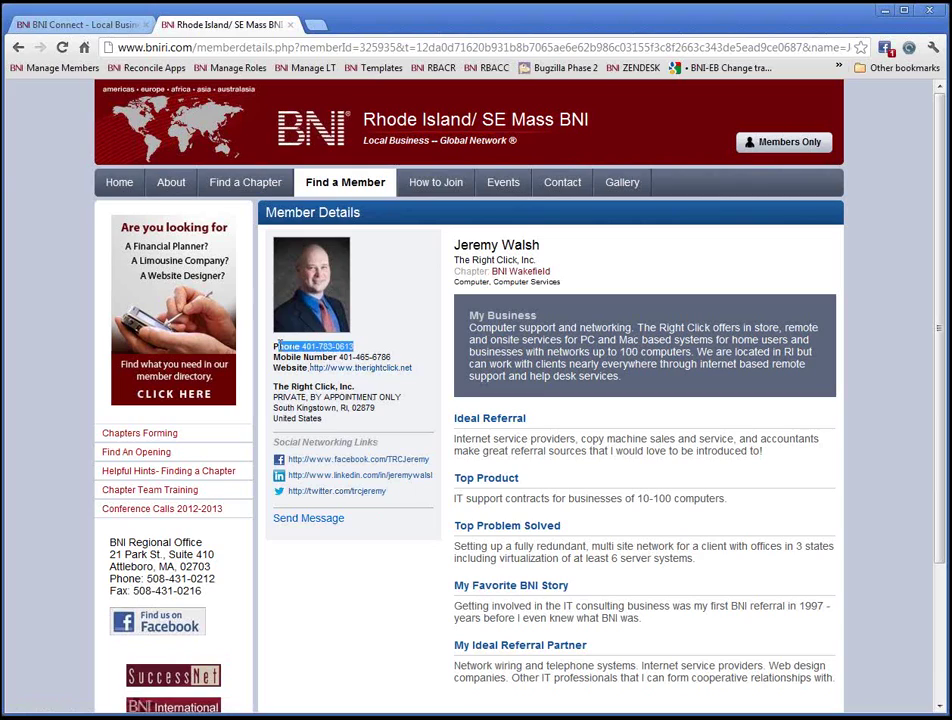
left_click_drag(391, 357, 273, 357)
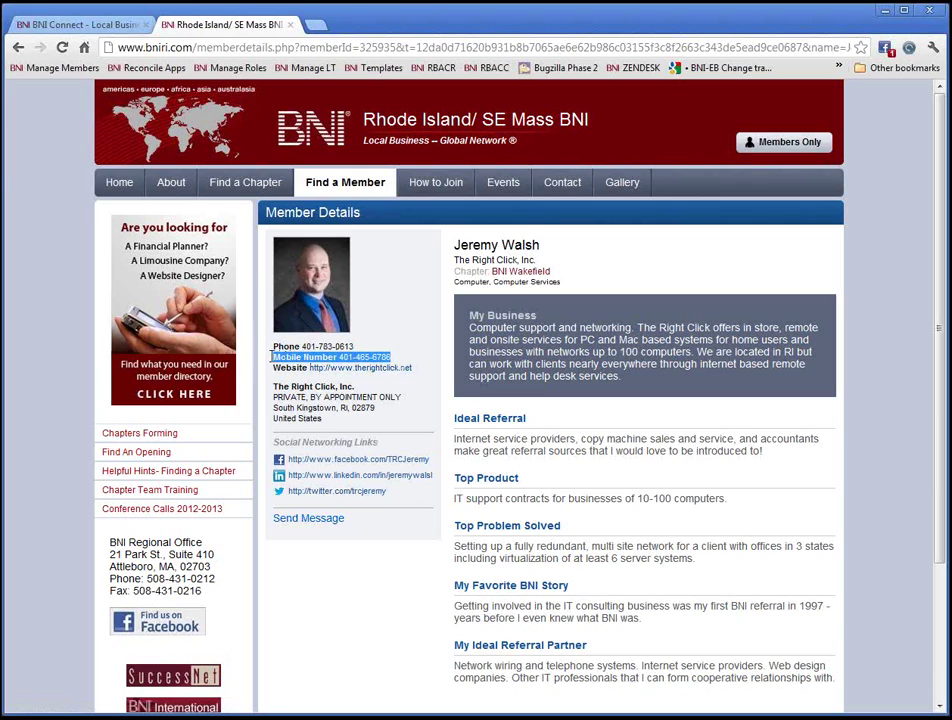
left_click(80, 24)
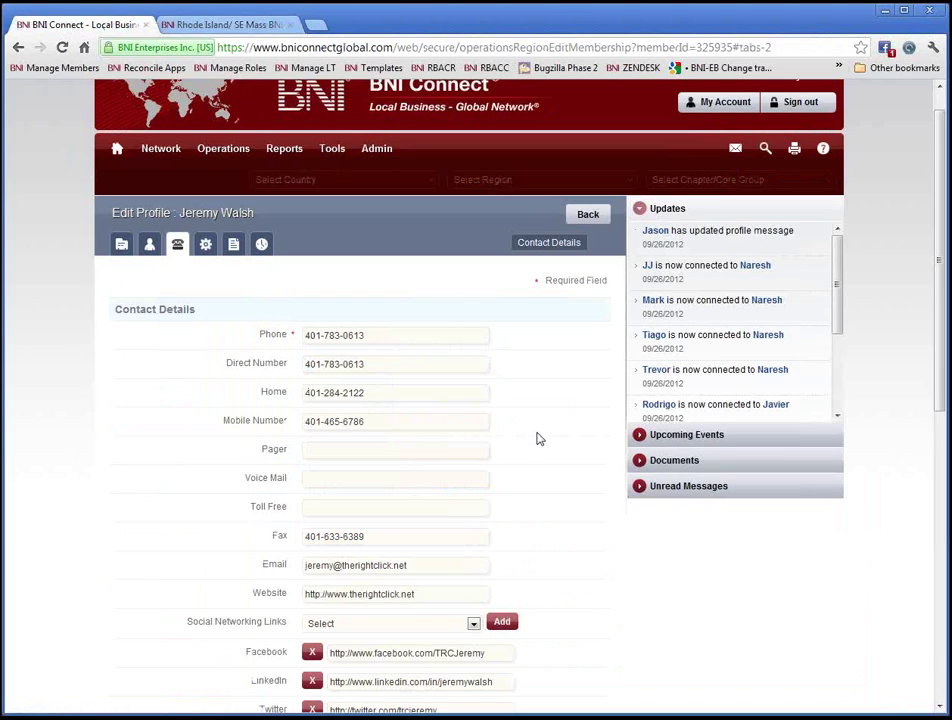
Review the contact and Website fields, then switch to the public bniri.com member page
scroll(538, 438, "down", 2)
scroll(560, 440, "down", 1)
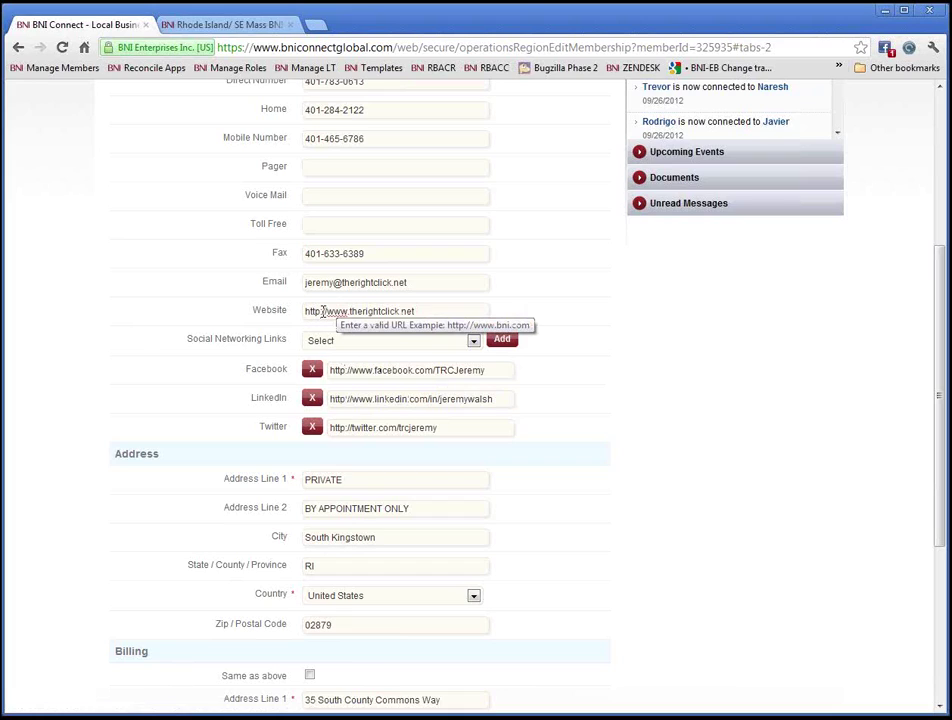
double_click(318, 311)
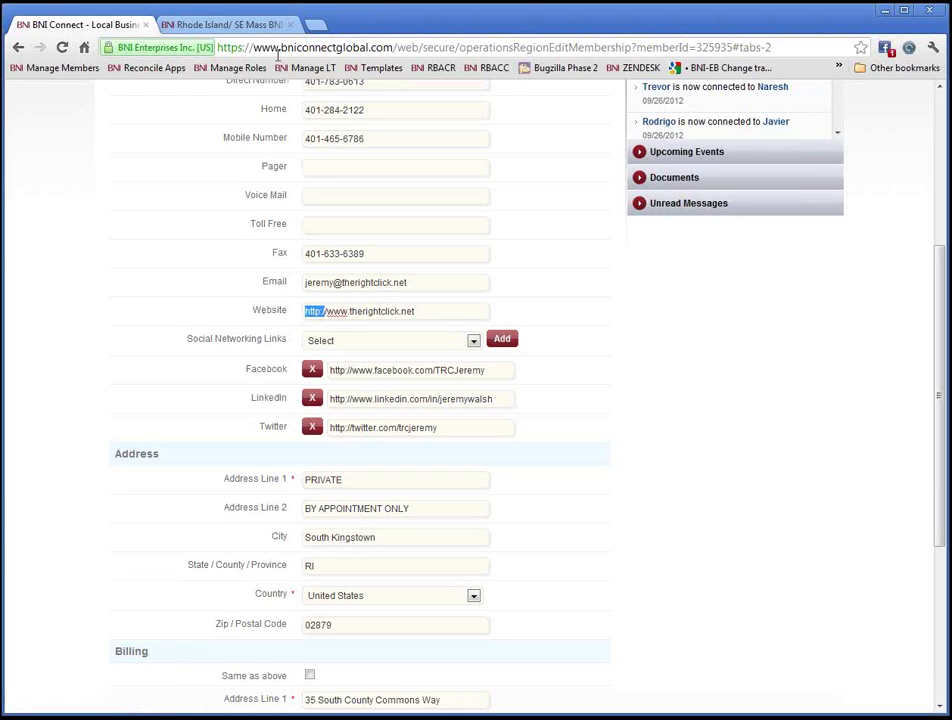
key("ctrl+Tab")
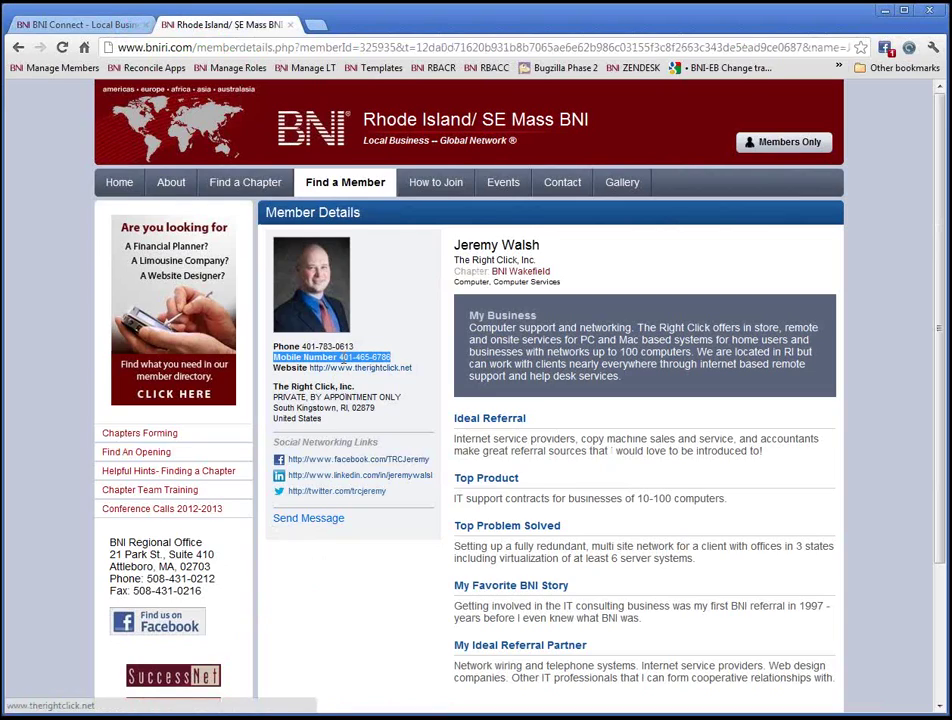
Clear the mobile number selection and return to the BNI Connect profile editor
left_click(340, 372)
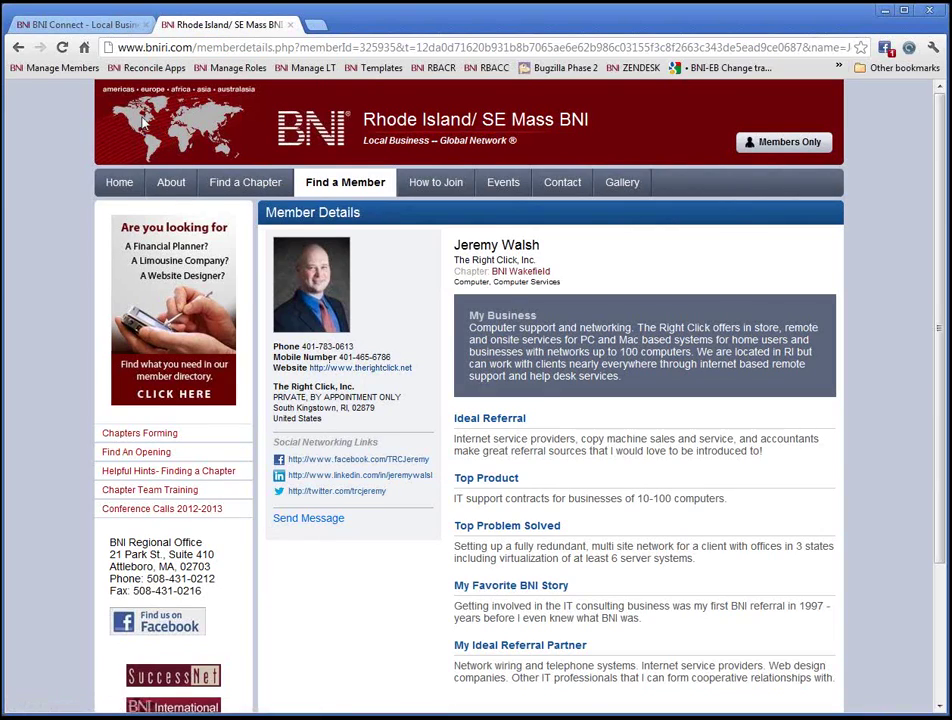
left_click(96, 28)
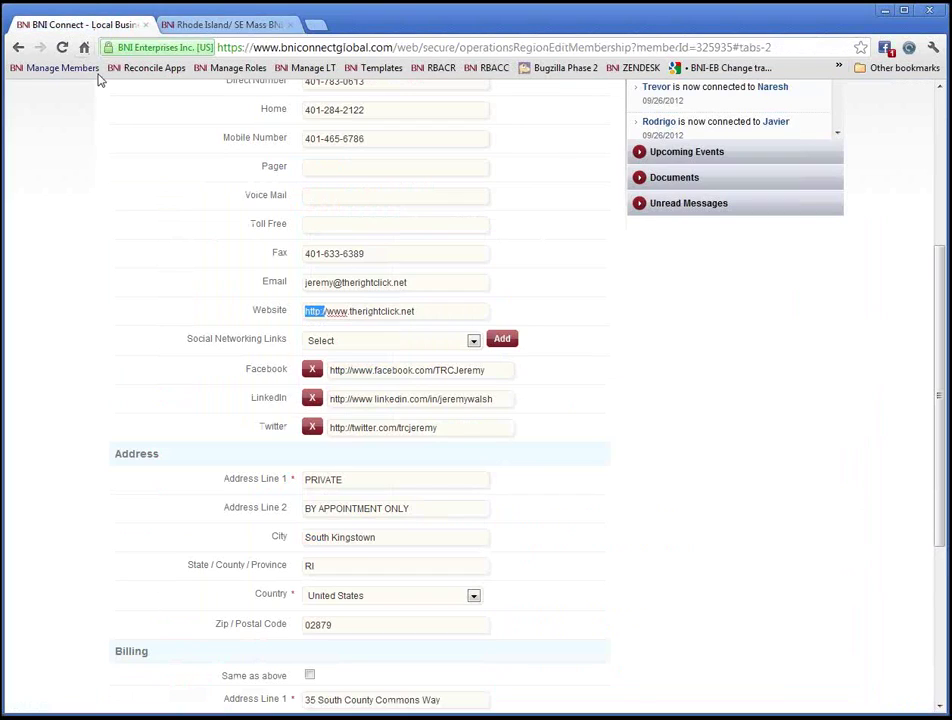
Add an iGoogle row from the Social Networking Links dropdown
scroll(437, 306, "down", 2)
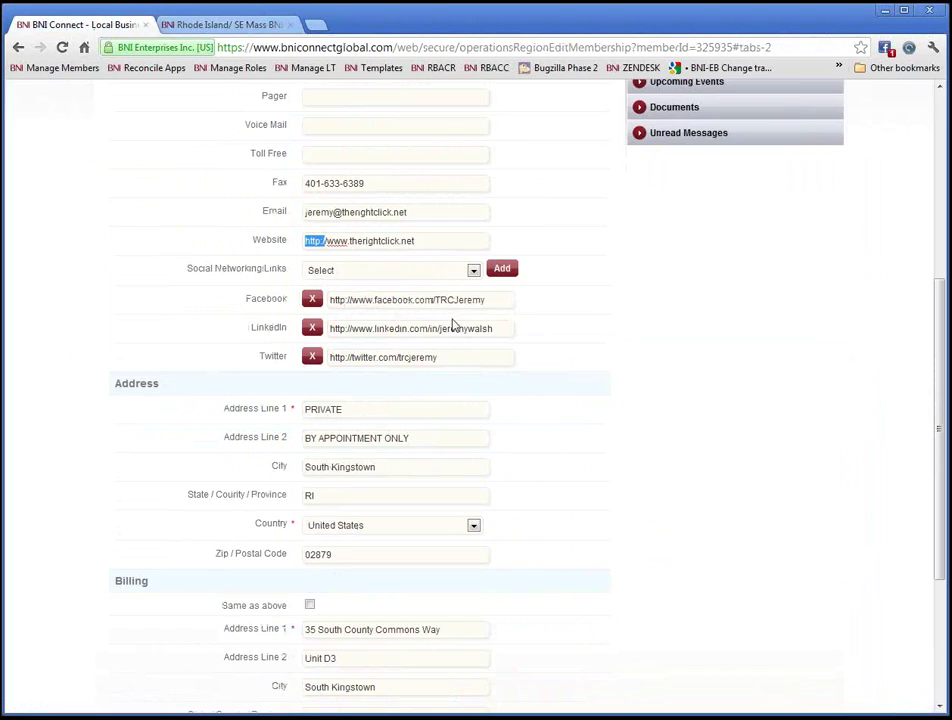
left_click(472, 271)
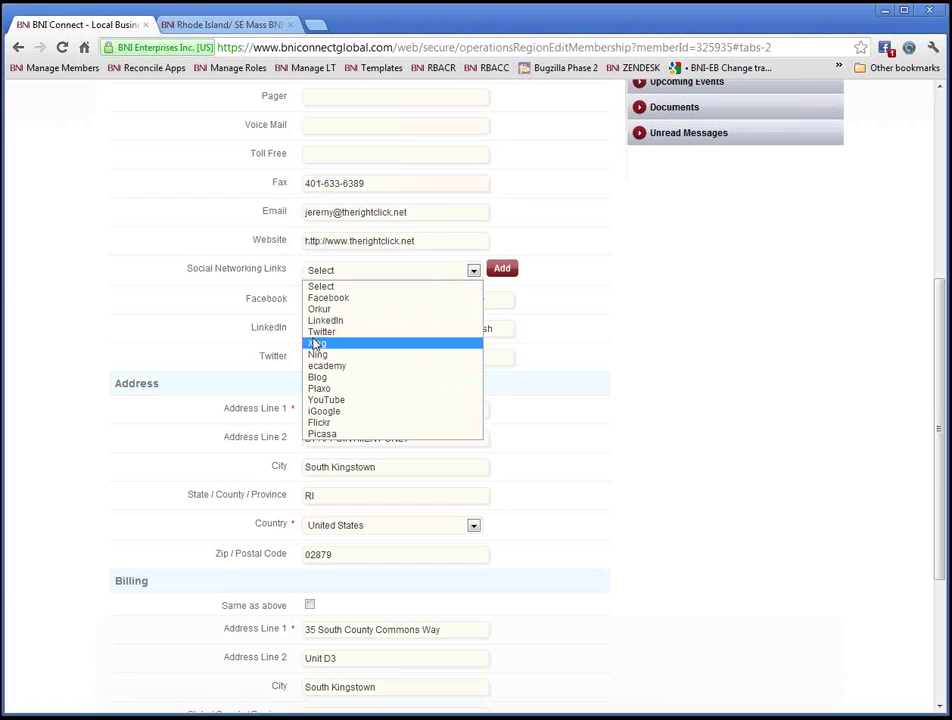
left_click(358, 416)
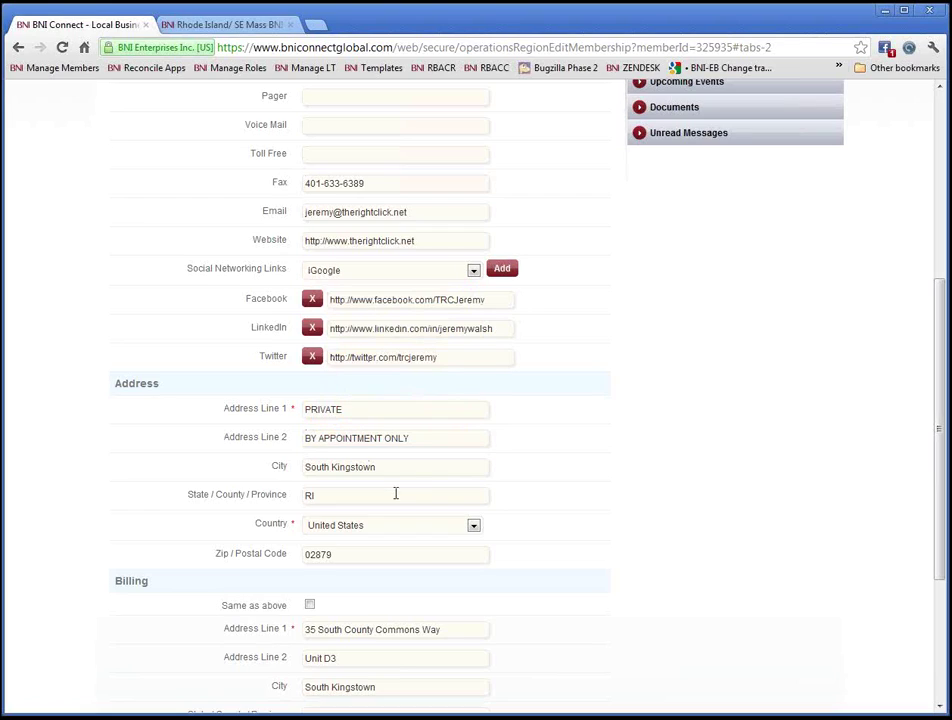
left_click(500, 270)
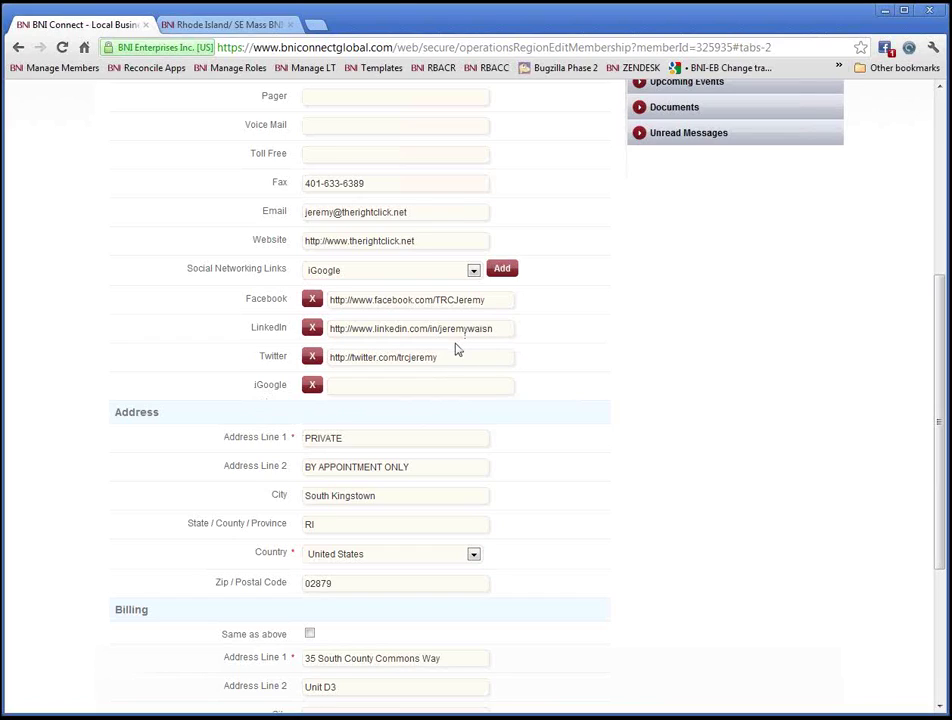
Delete the empty iGoogle row, keeping only Facebook, LinkedIn and Twitter links
left_click(473, 271)
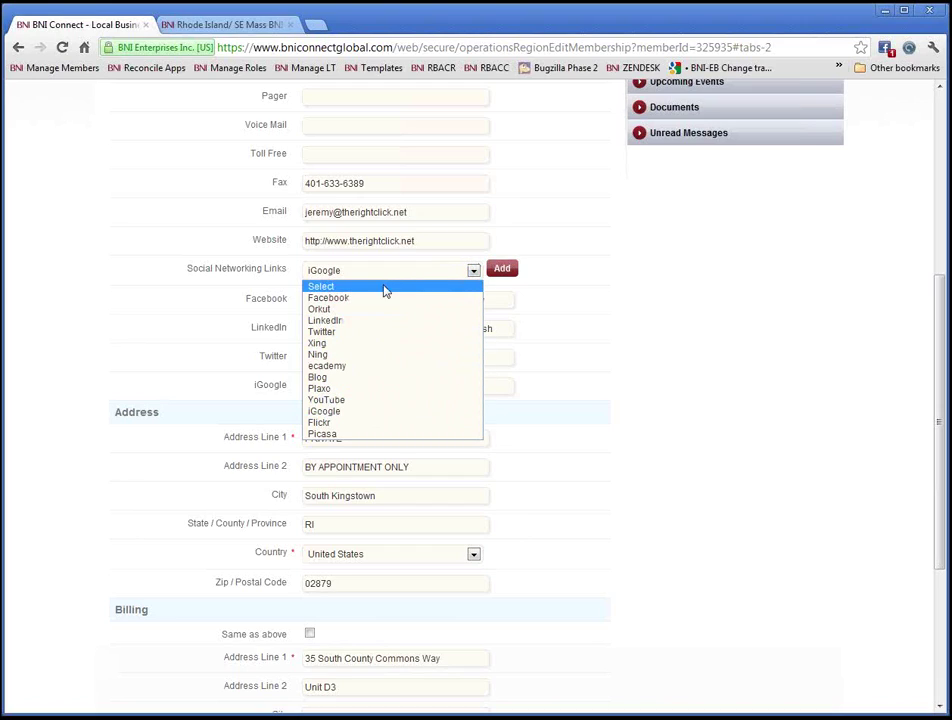
left_click(474, 270)
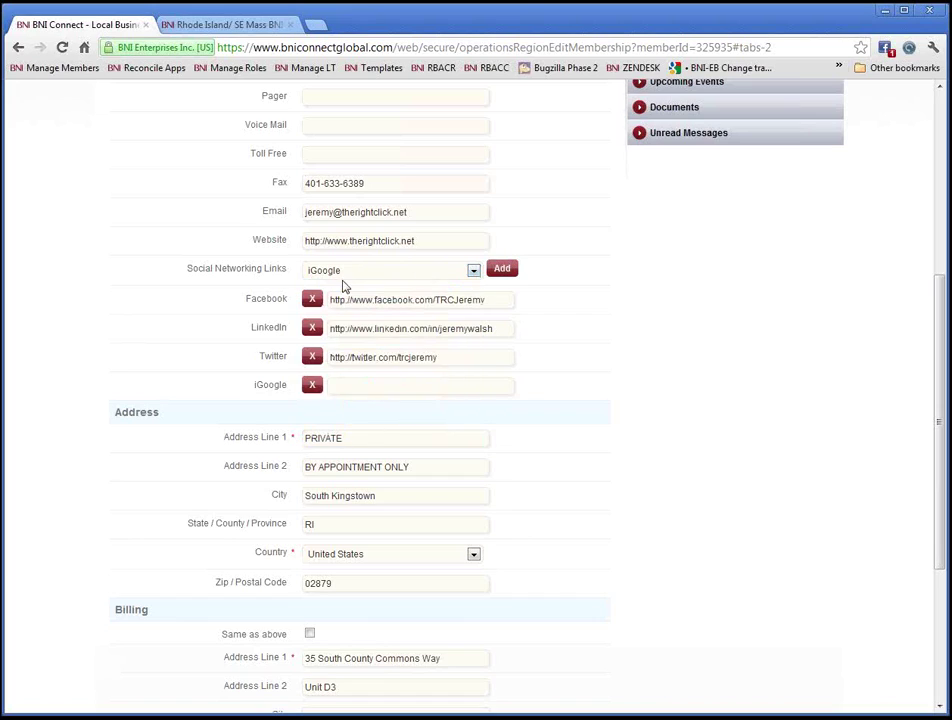
left_click(316, 388)
Glance at the public member details page, then return to the edit form's address fields
scroll(639, 400, "down", 3)
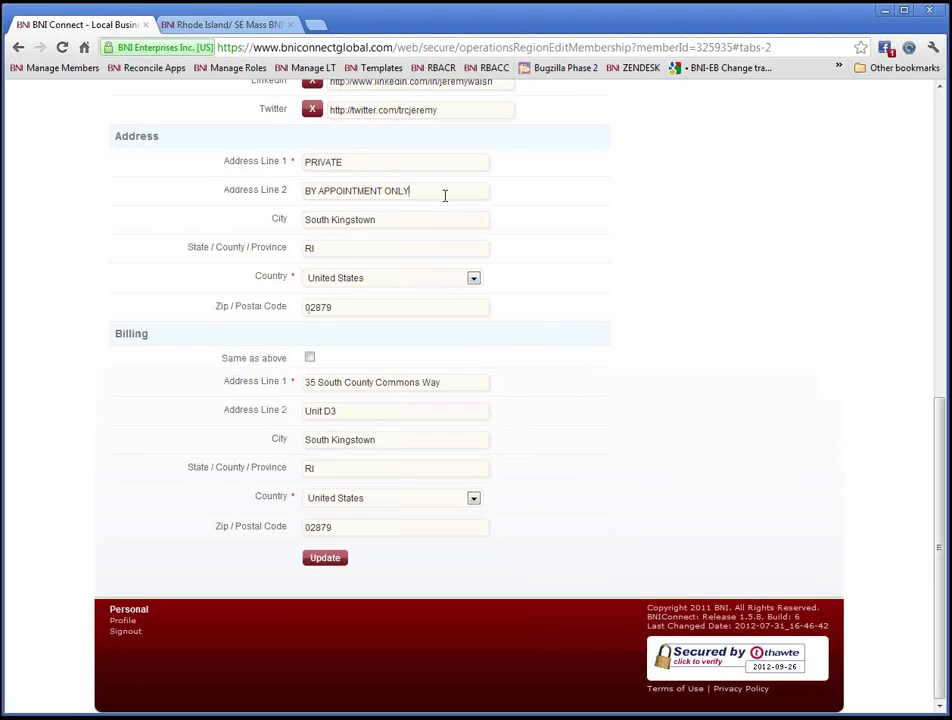
scroll(346, 263, "up", 1)
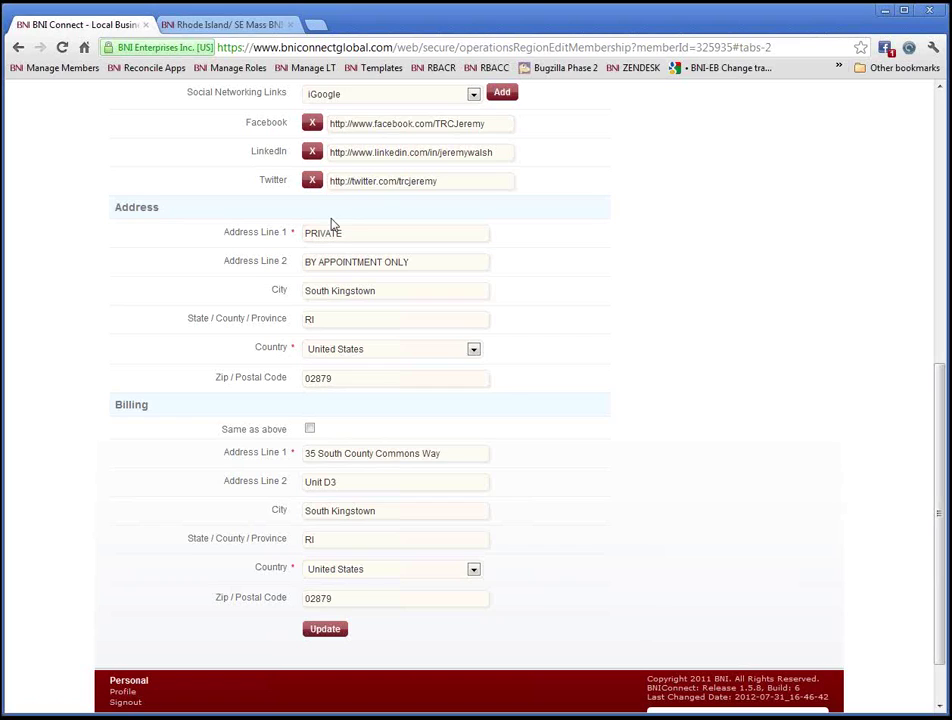
left_click(163, 21)
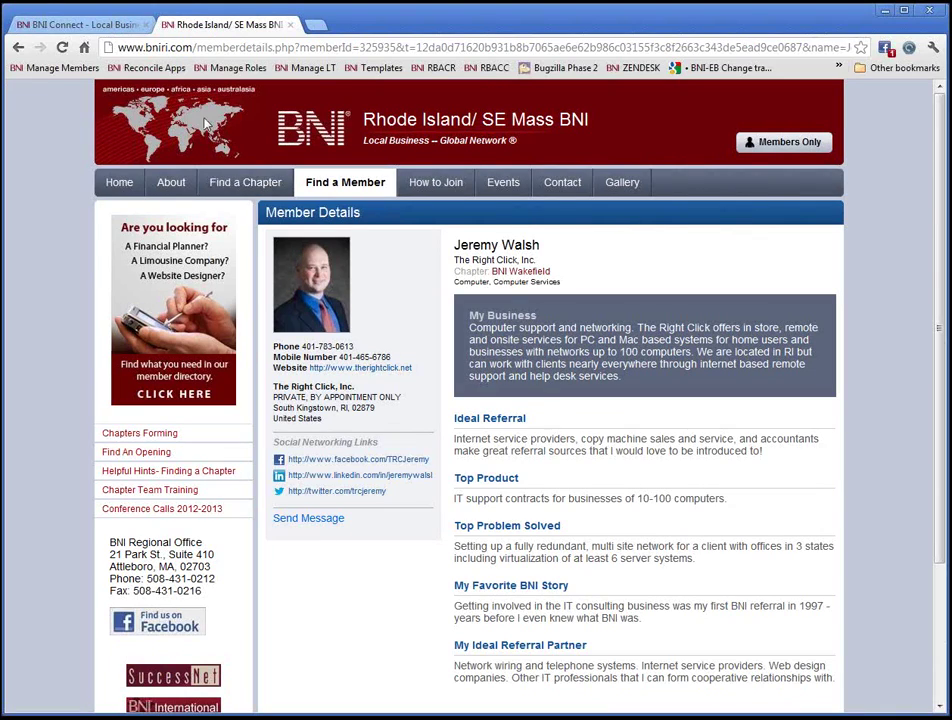
left_click(72, 24)
Clear PRIVATE from Address Line 1 and BY APPOINTMENT ONLY from Address Line 2
double_click(360, 229)
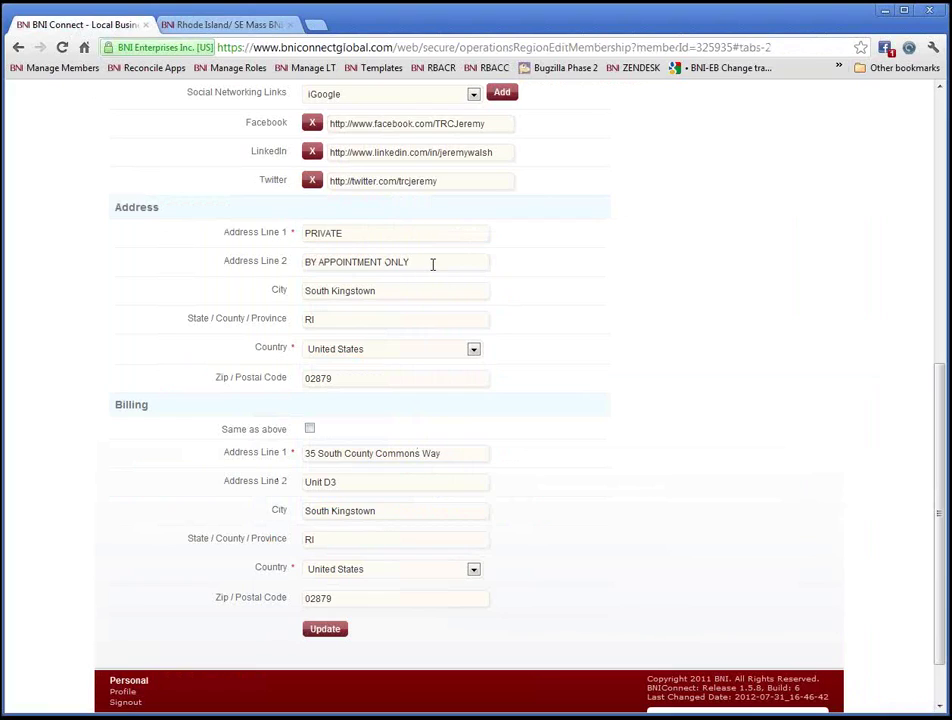
left_click_drag(433, 264, 251, 308)
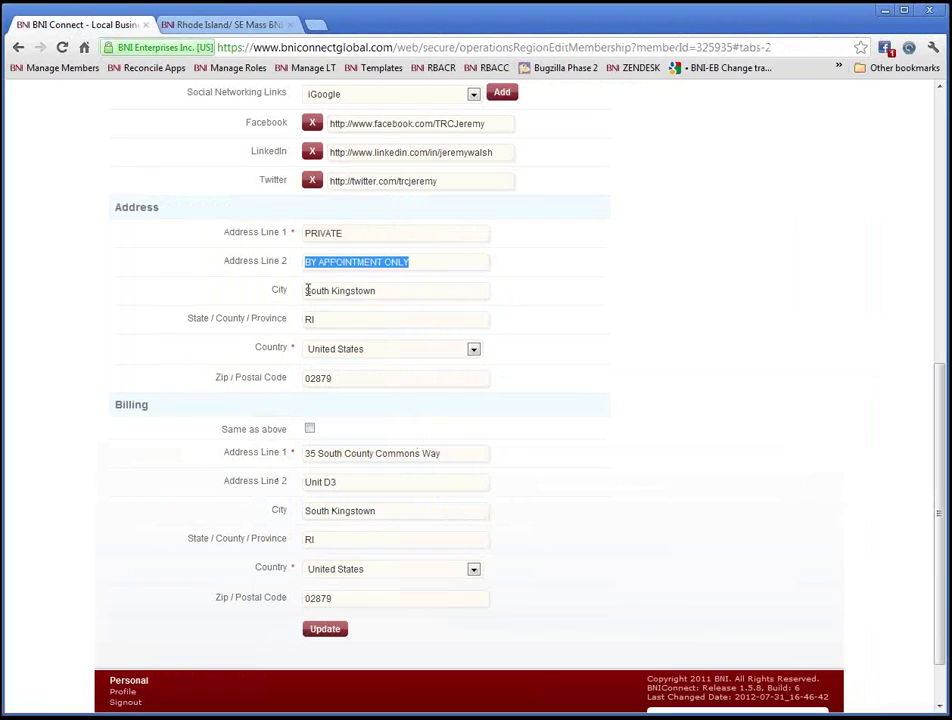
double_click(340, 229)
key("BackSpace")
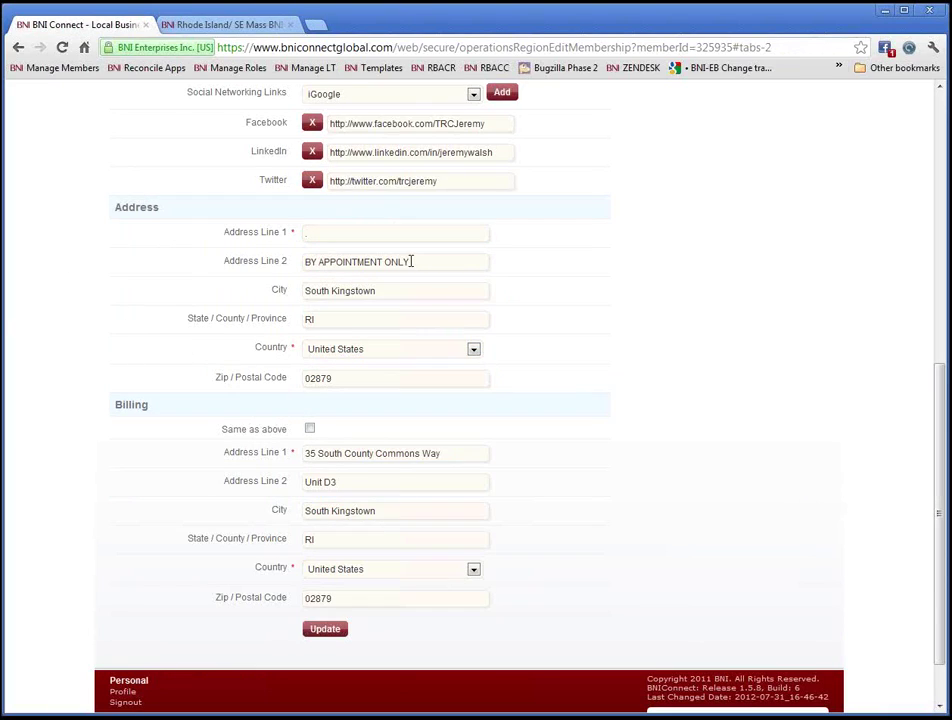
left_click_drag(410, 262, 303, 262)
key("BackSpace")
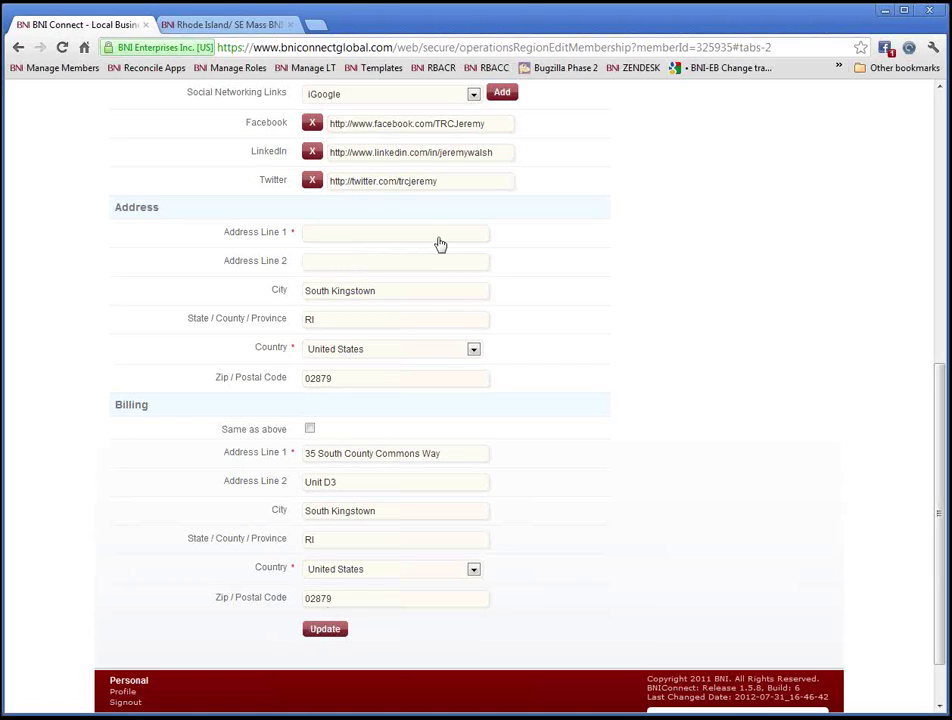
left_click(265, 22)
Reload the public member page to confirm the address line is gone, then return to BNI Connect
right_click(434, 256)
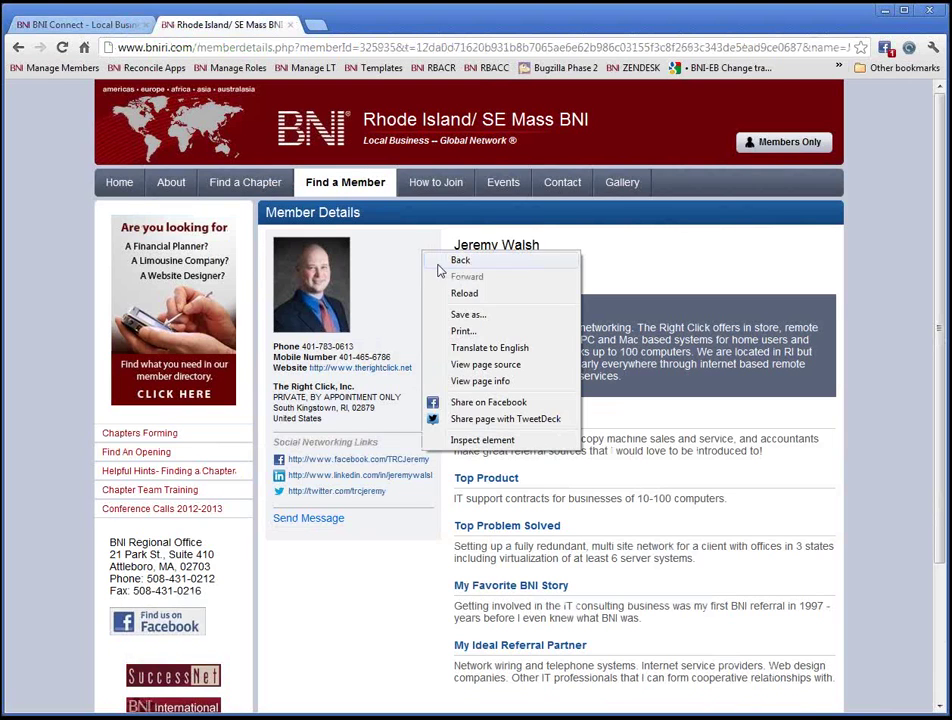
left_click(459, 296)
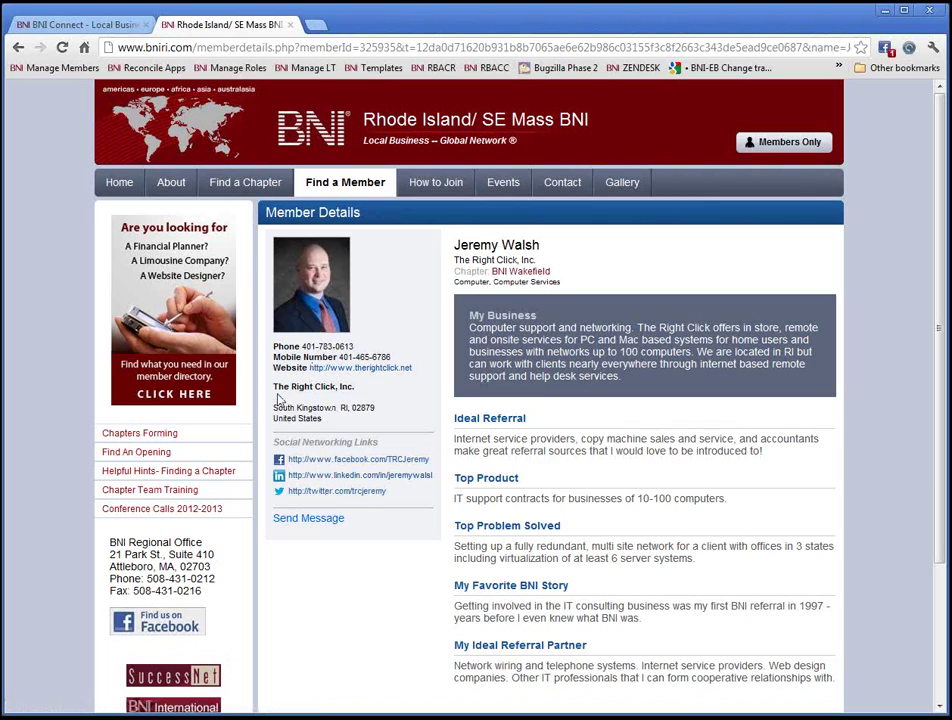
left_click(62, 24)
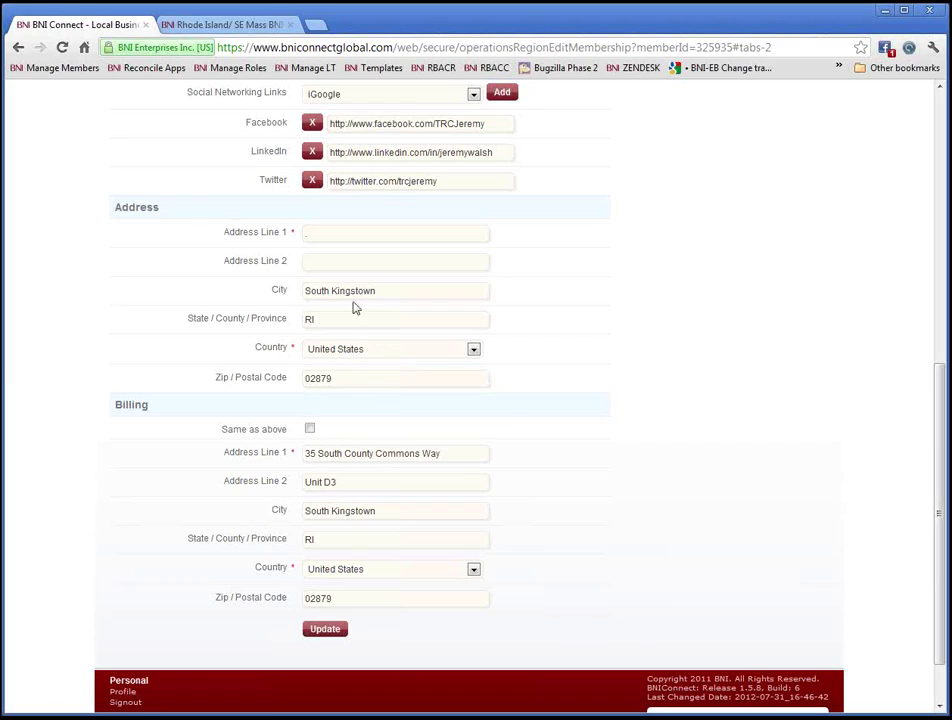
left_click_drag(460, 456, 6, 385)
key("ctrl+c")
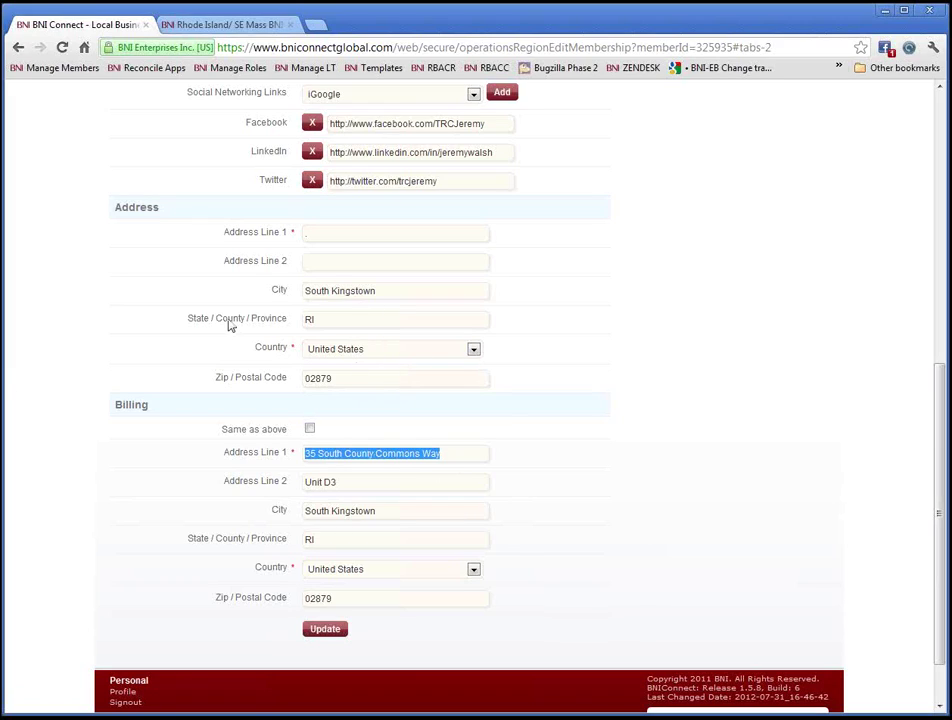
left_click(312, 231)
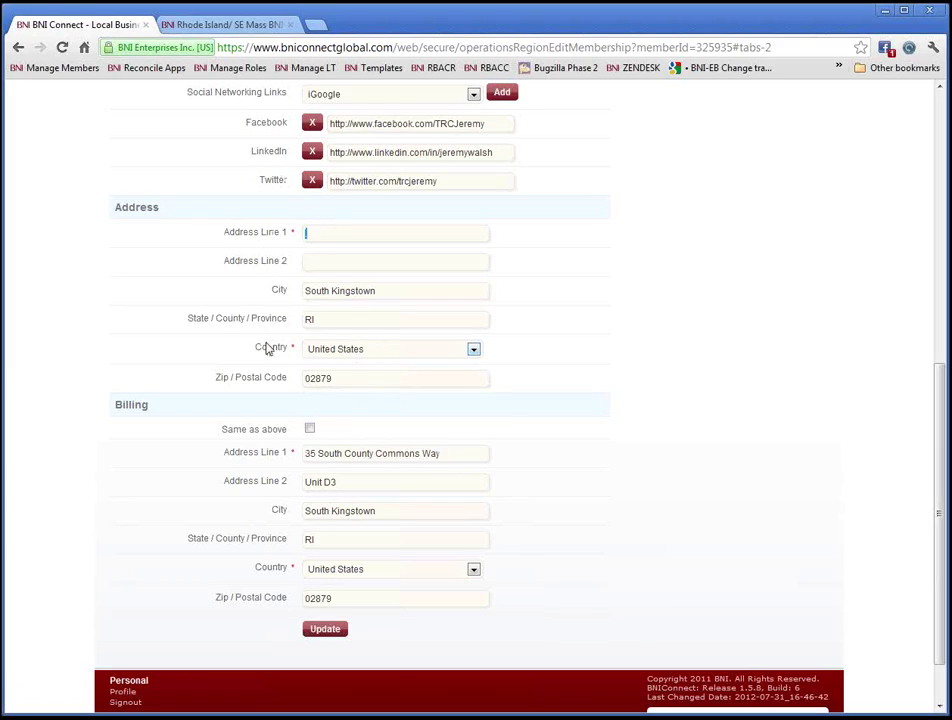
key("ctrl+v")
left_click_drag(361, 479, 21, 480)
key("ctrl+c")
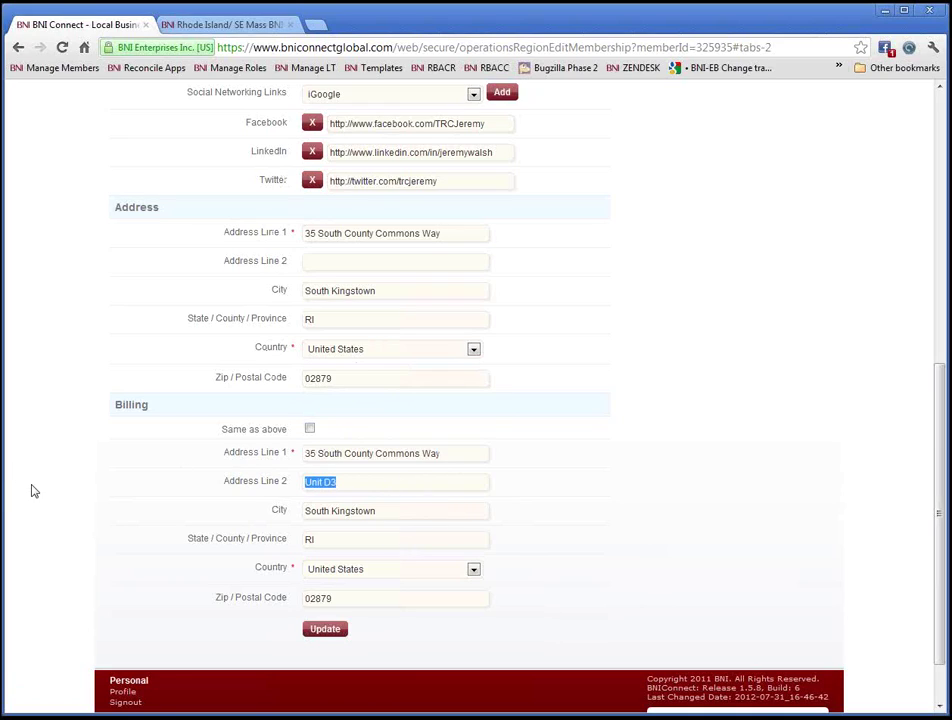
left_click(315, 266)
key("ctrl+v")
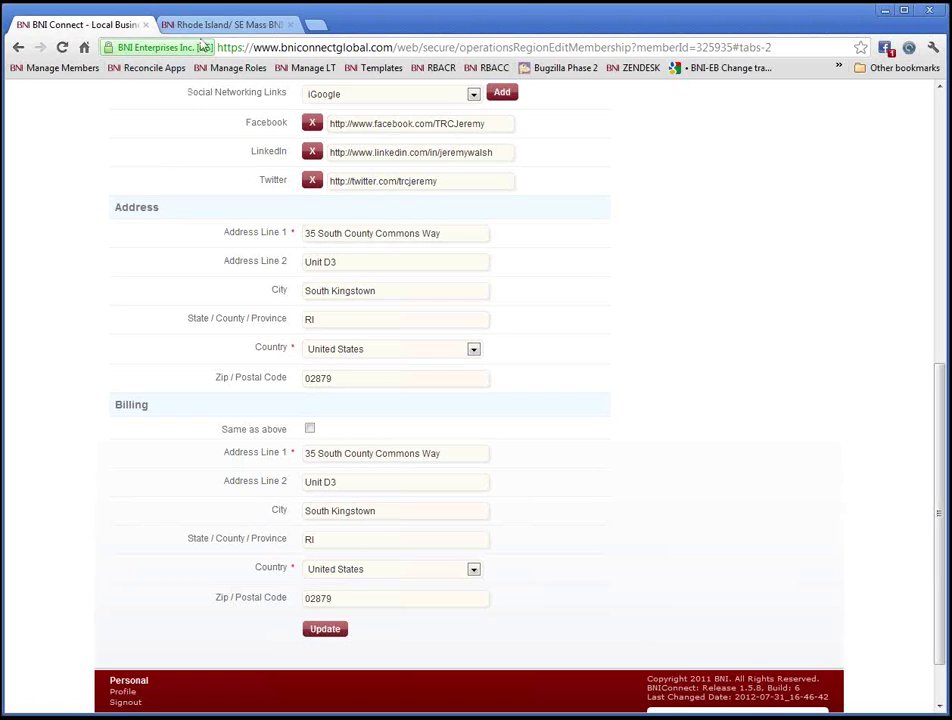
Reload the public member page to confirm the new address, then return to the profile editor
left_click(165, 24)
right_click(373, 622)
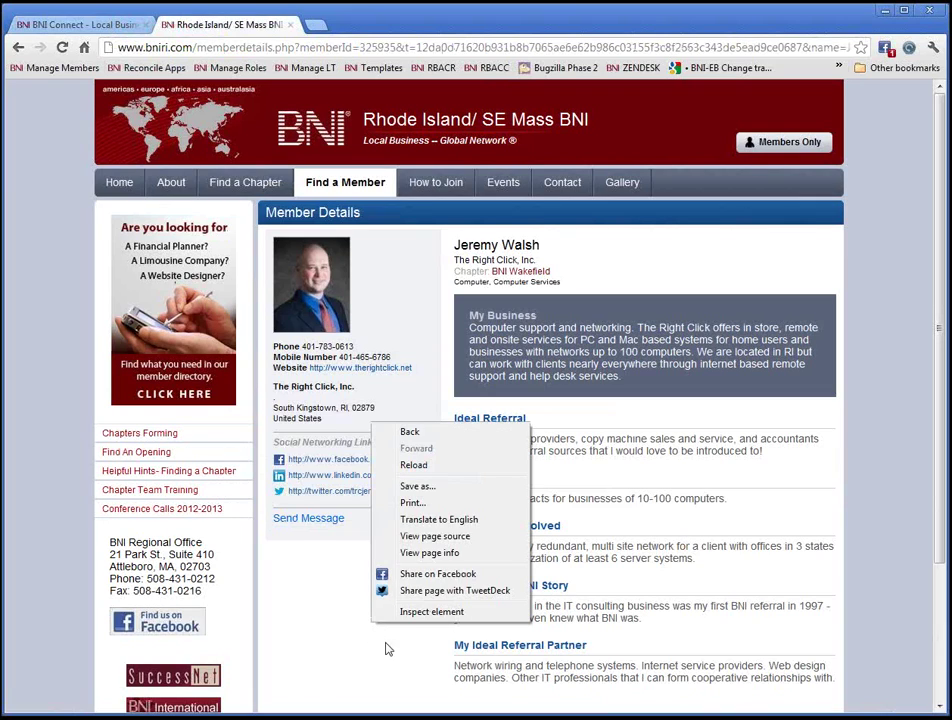
left_click(428, 468)
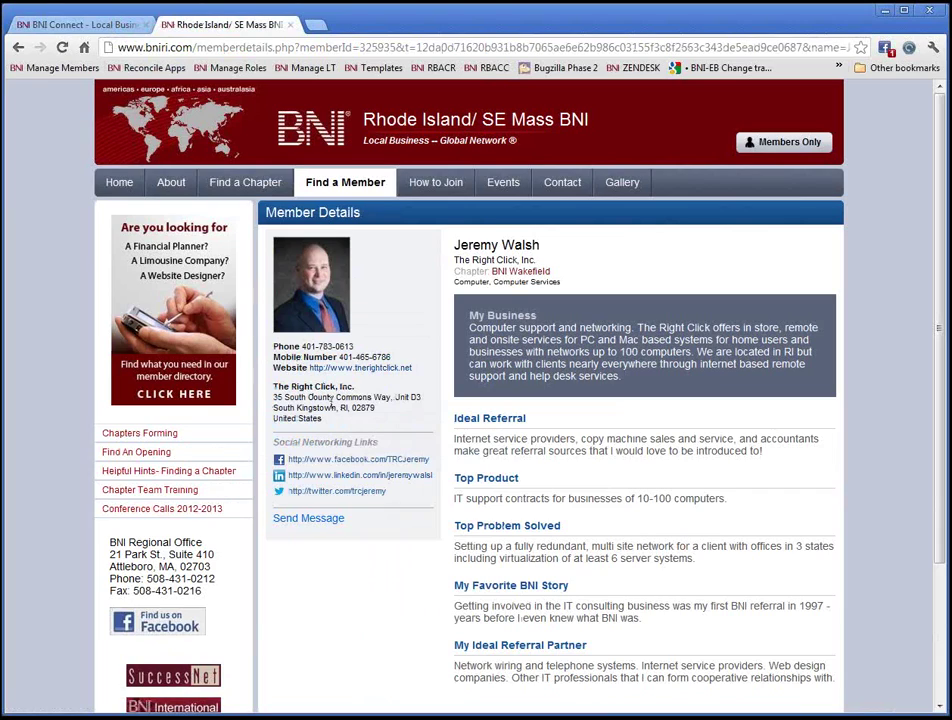
left_click(79, 24)
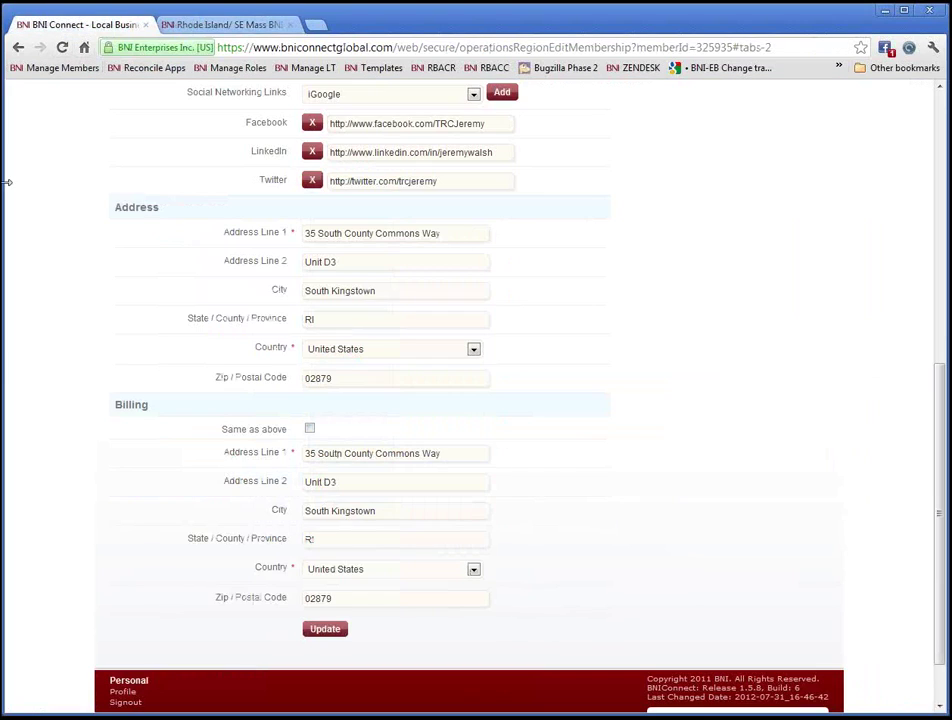
scroll(676, 474, "up", 6)
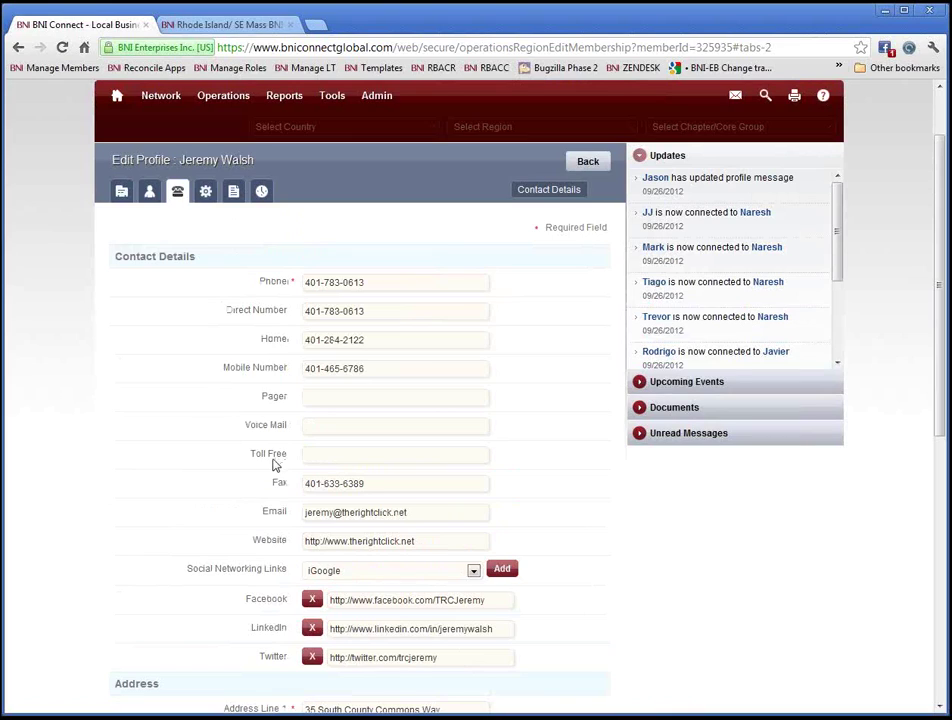
scroll(275, 464, "up", 1)
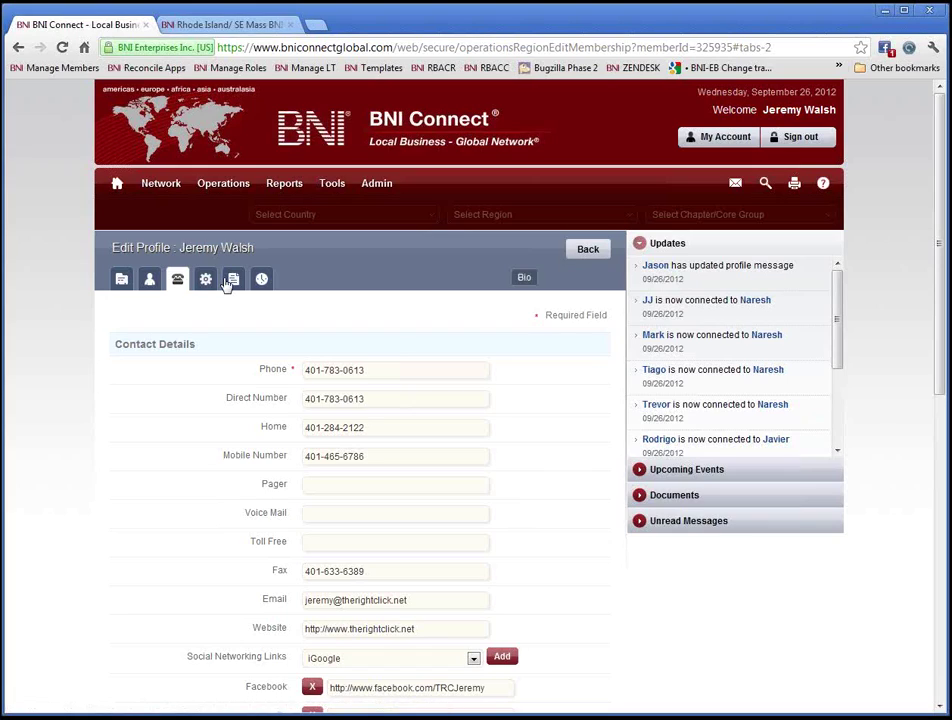
Open the Bio section and scroll through My Bio, Commercial, GAINS and Tops Profile
left_click(233, 280)
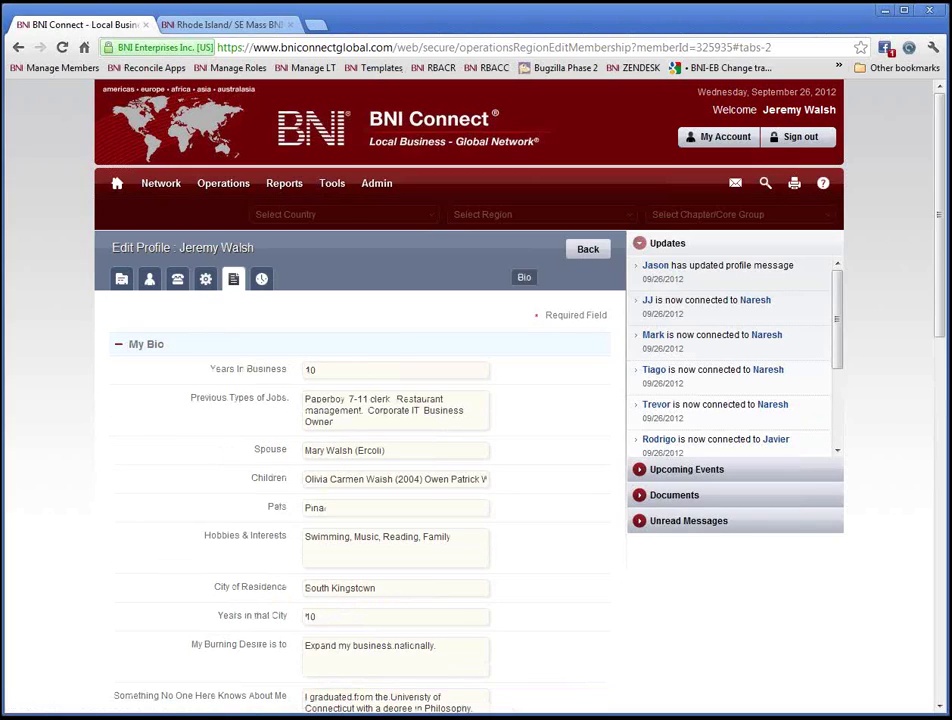
scroll(238, 215, "down", 2)
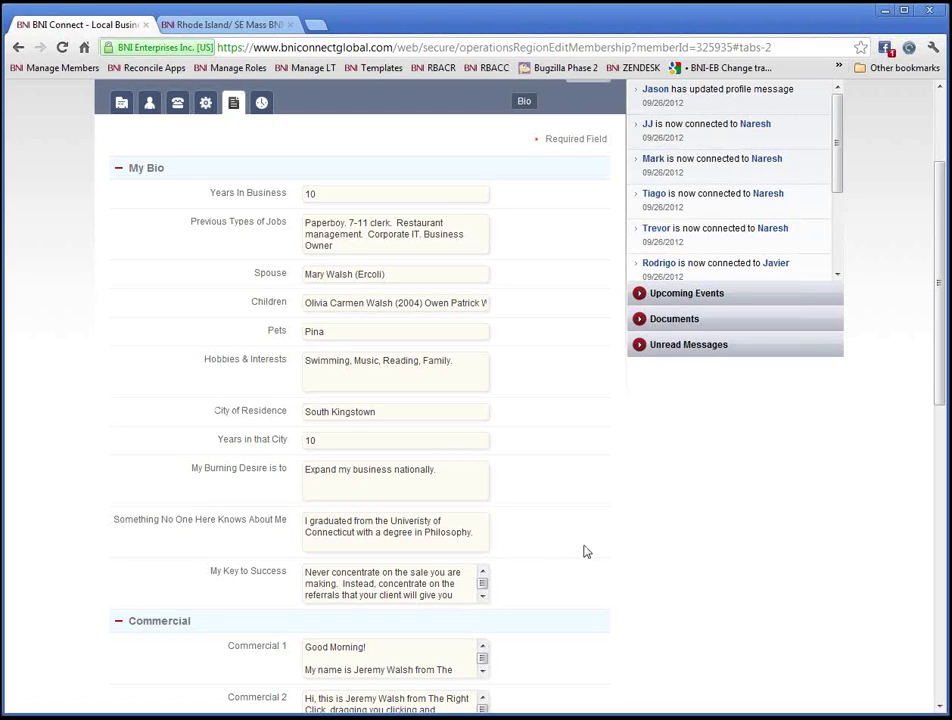
scroll(593, 548, "down", 1)
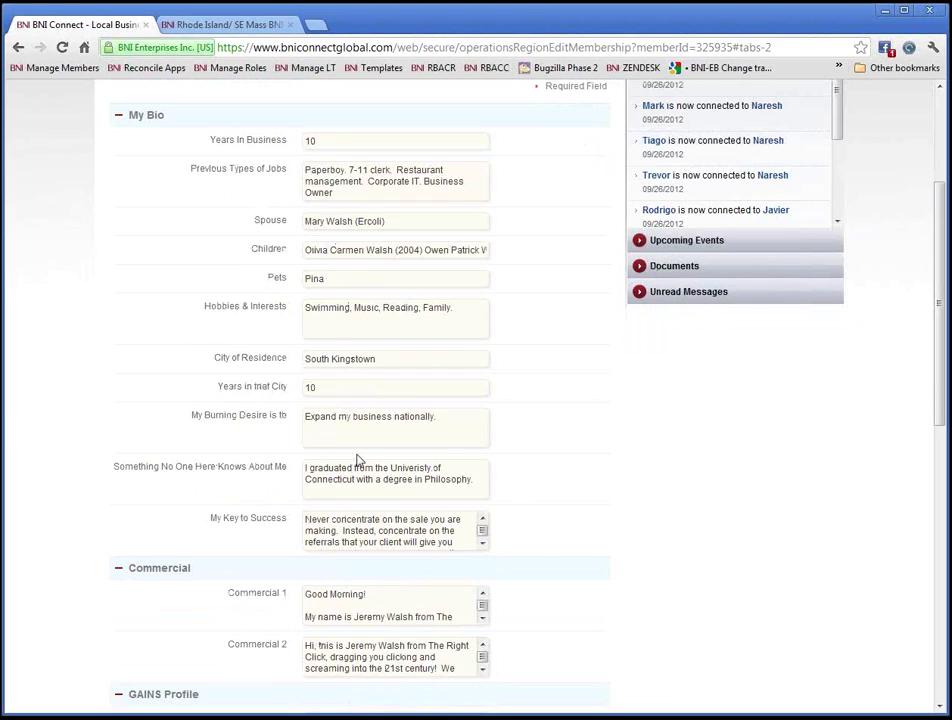
scroll(563, 508, "down", 1)
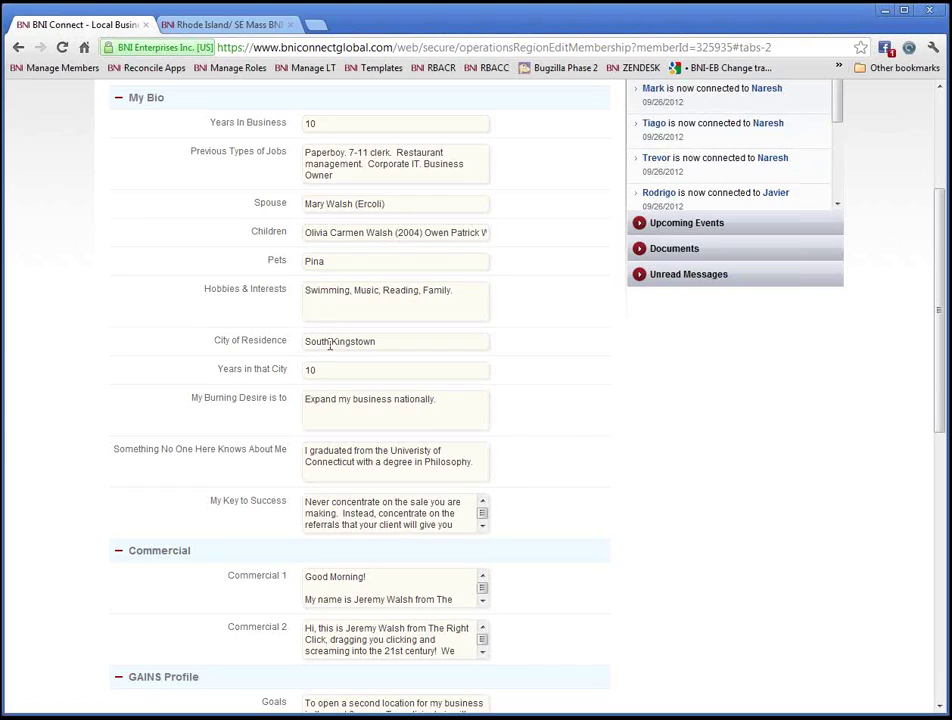
scroll(452, 256, "down", 1)
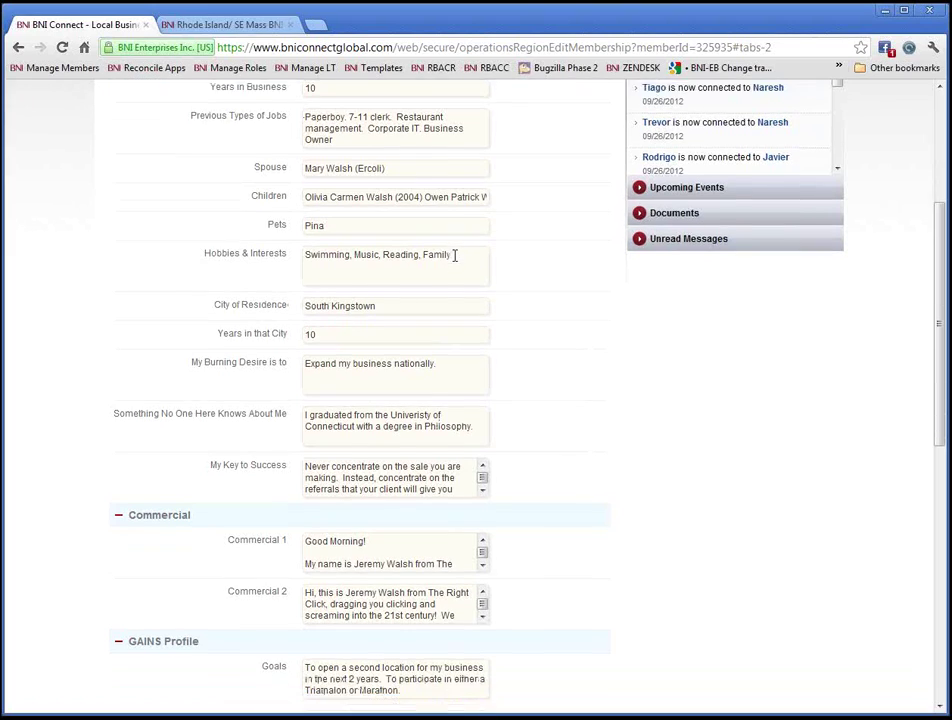
scroll(450, 255, "up", 1)
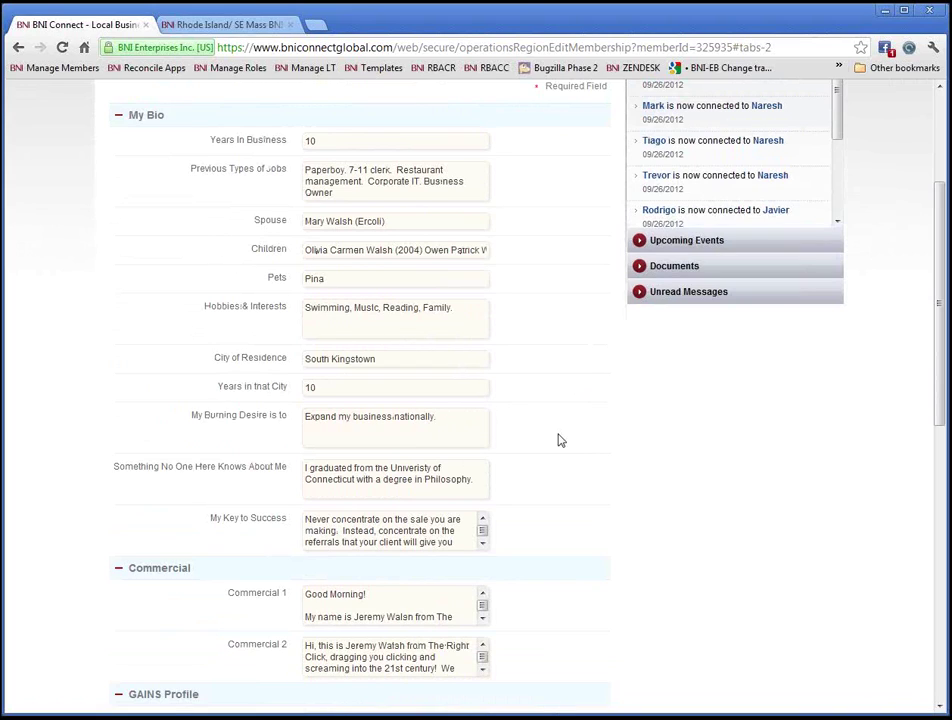
scroll(565, 440, "down", 4)
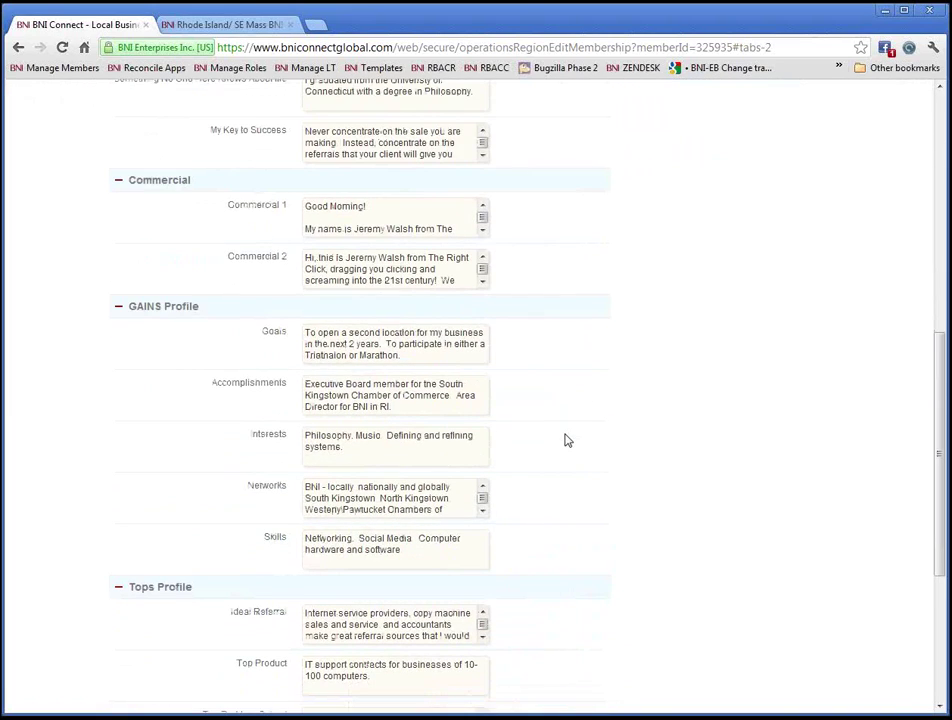
scroll(565, 440, "down", 3)
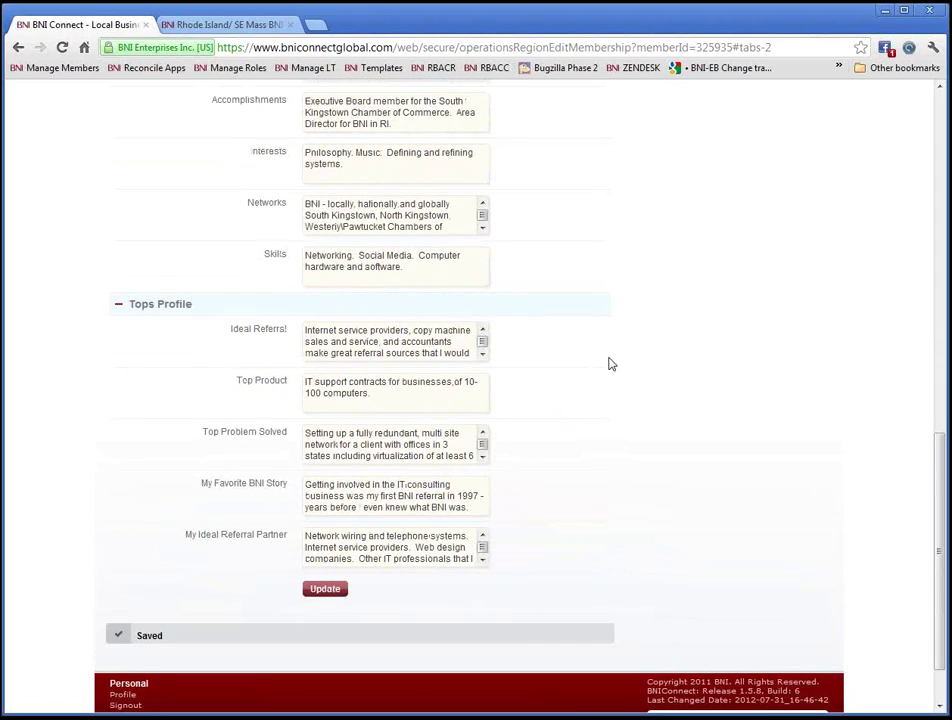
scroll(610, 363, "up", 2)
scroll(606, 377, "up", 2)
scroll(601, 389, "down", 2)
scroll(596, 397, "down", 1)
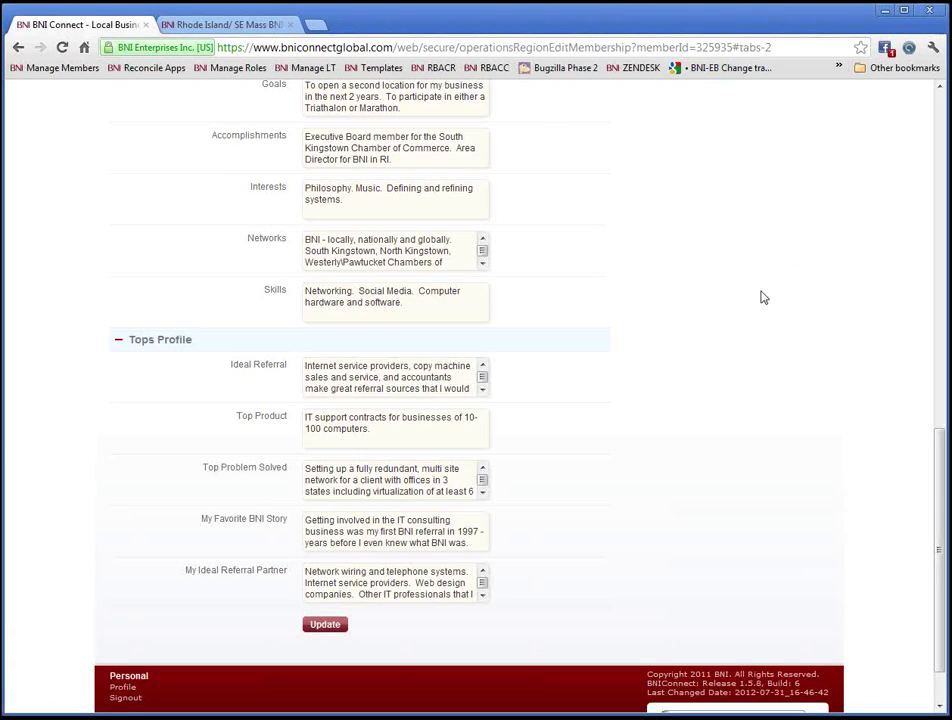
scroll(763, 297, "up", 5)
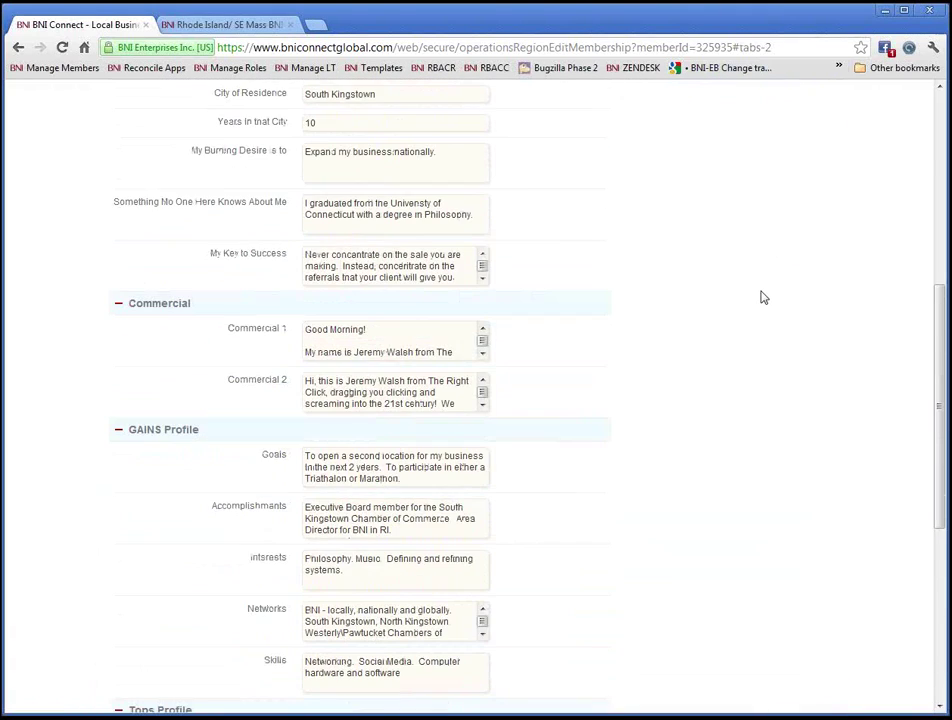
scroll(475, 257, "down", 2)
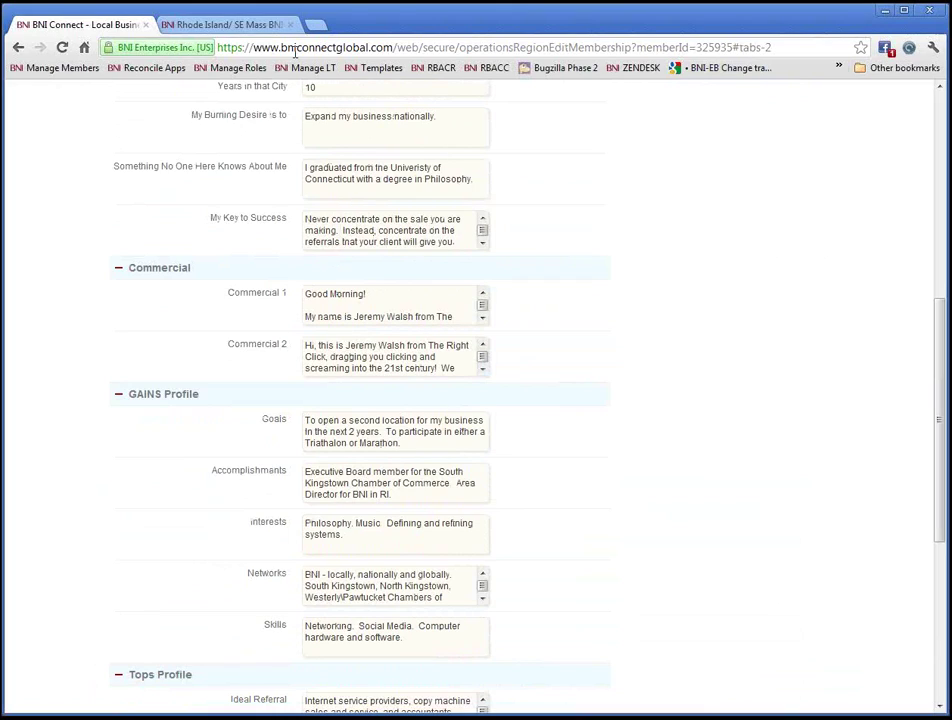
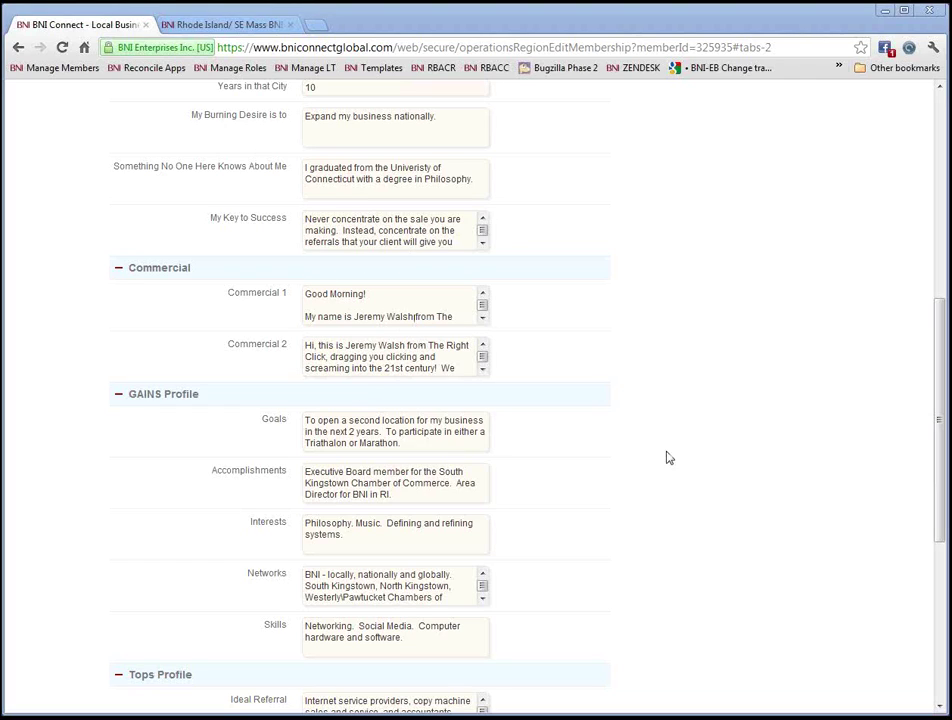
Scroll to the Tops Profile answers, then view the member's public page on the Rhode Island/SE Mass BNI site
scroll(663, 420, "down", 1)
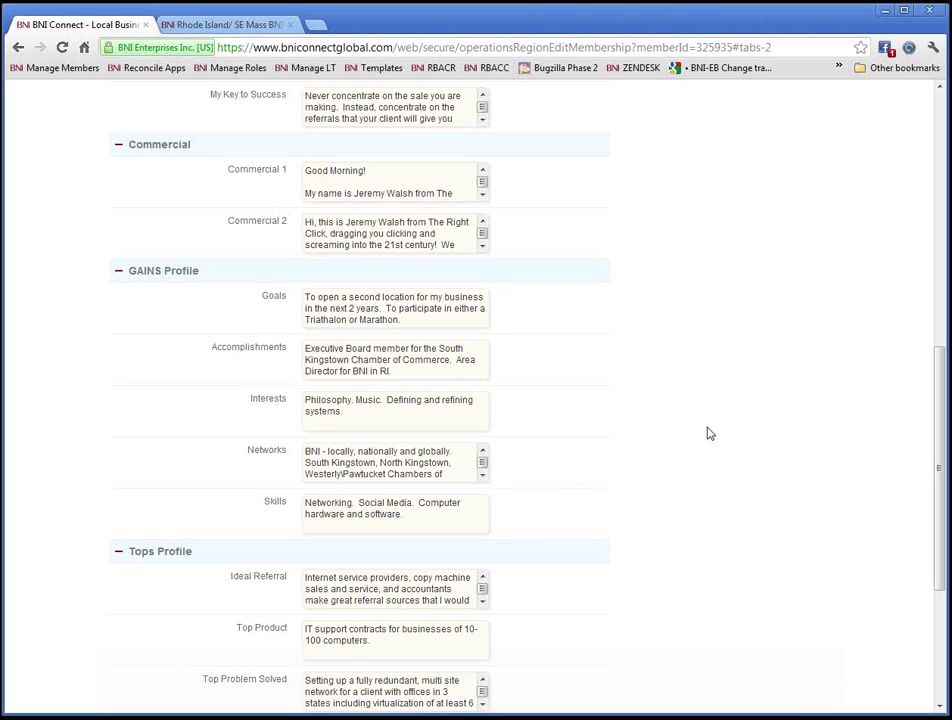
scroll(707, 433, "down", 3)
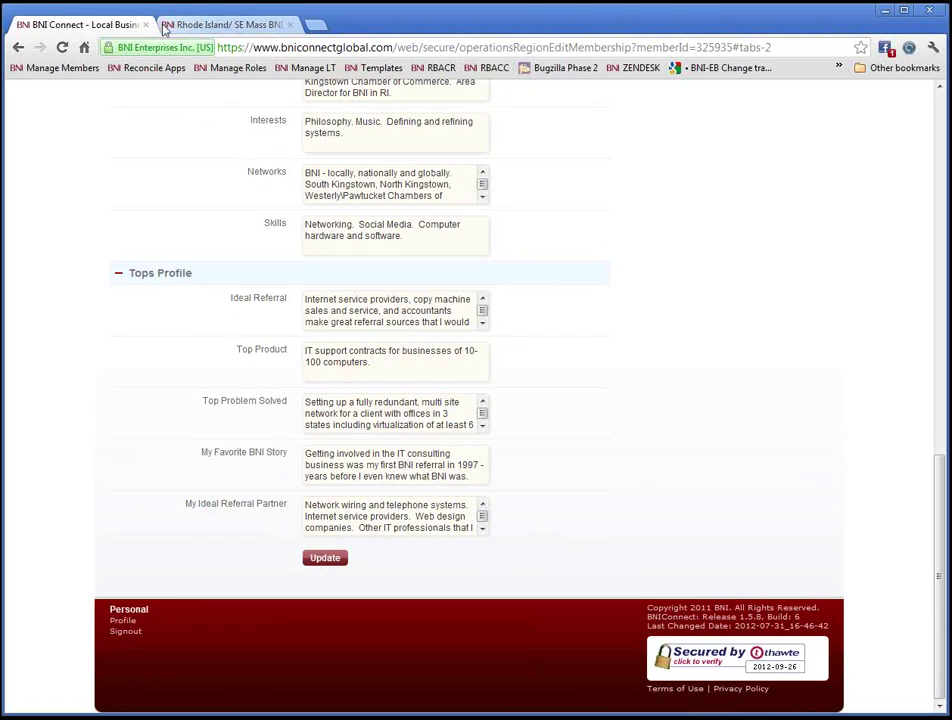
left_click(245, 27)
scroll(641, 428, "down", 3)
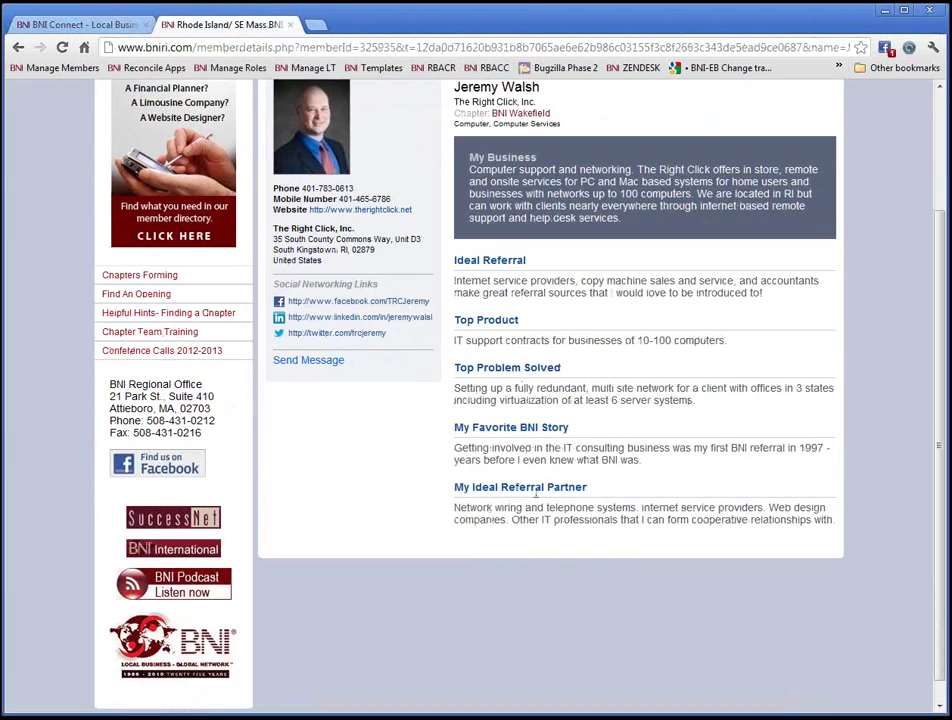
Return to the BNI Connect Edit Profile page
left_click(100, 24)
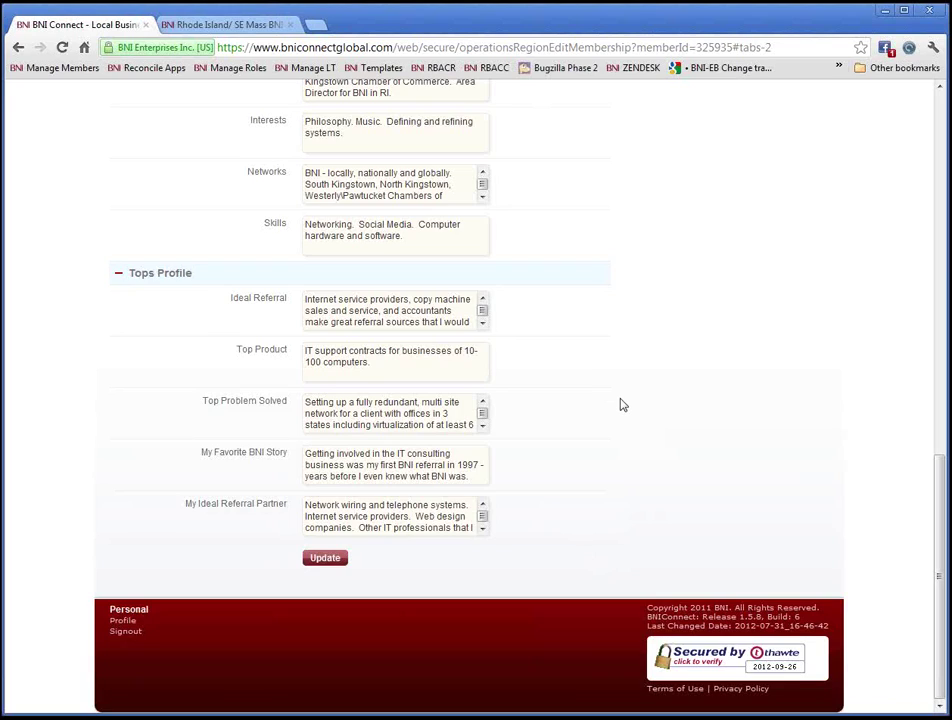
Go to the privacy settings and open the footer Profile link in a new tab to view it
scroll(619, 404, "up", 15)
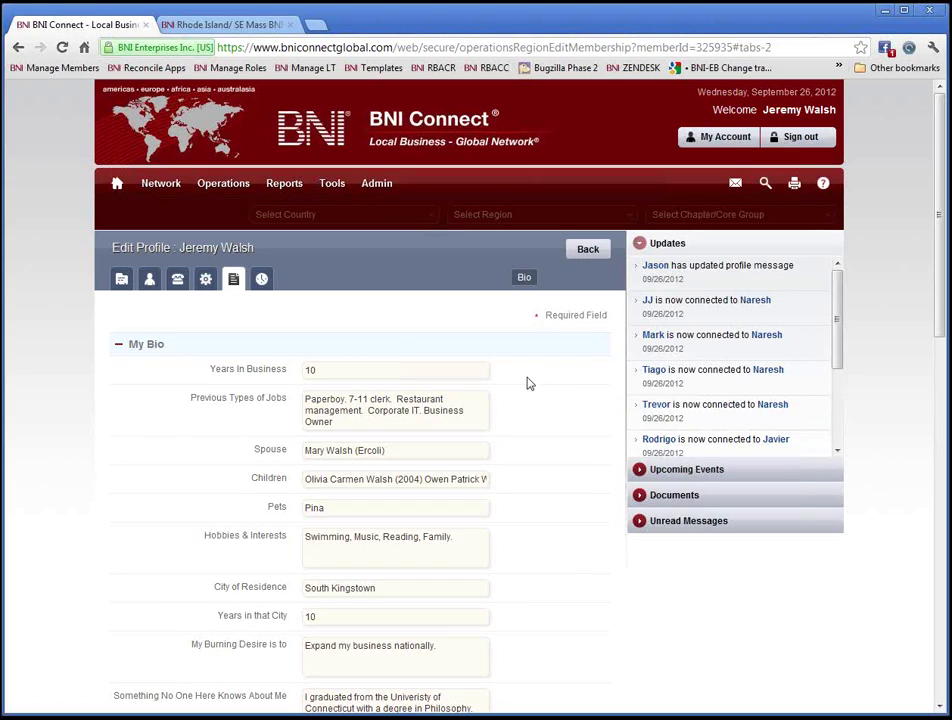
left_click(205, 281)
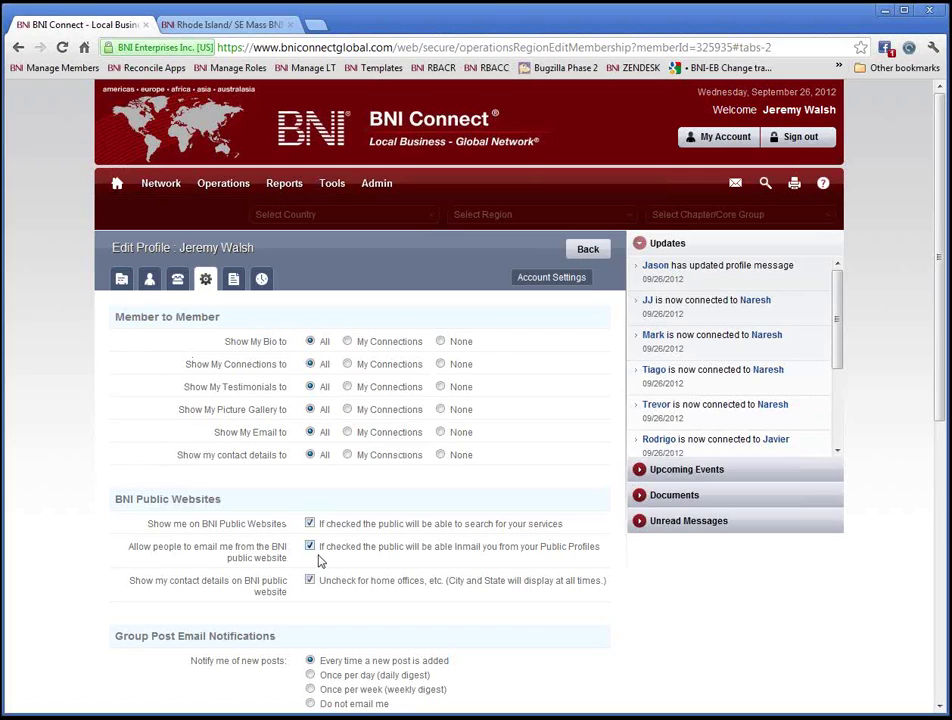
scroll(420, 565, "down", 5)
scroll(397, 553, "down", 1)
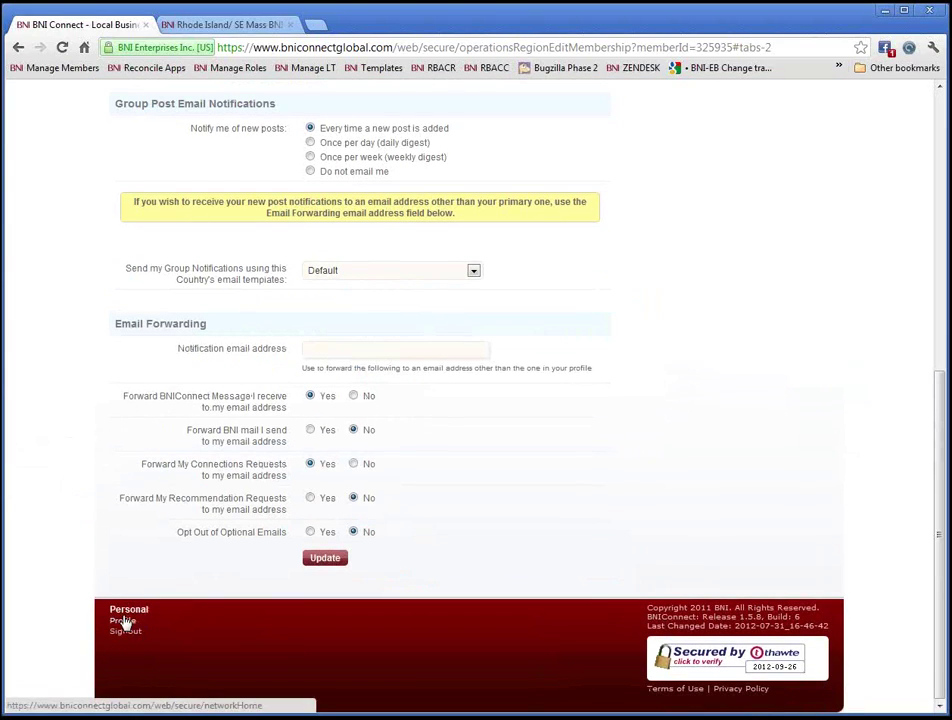
right_click(123, 621)
left_click(195, 481)
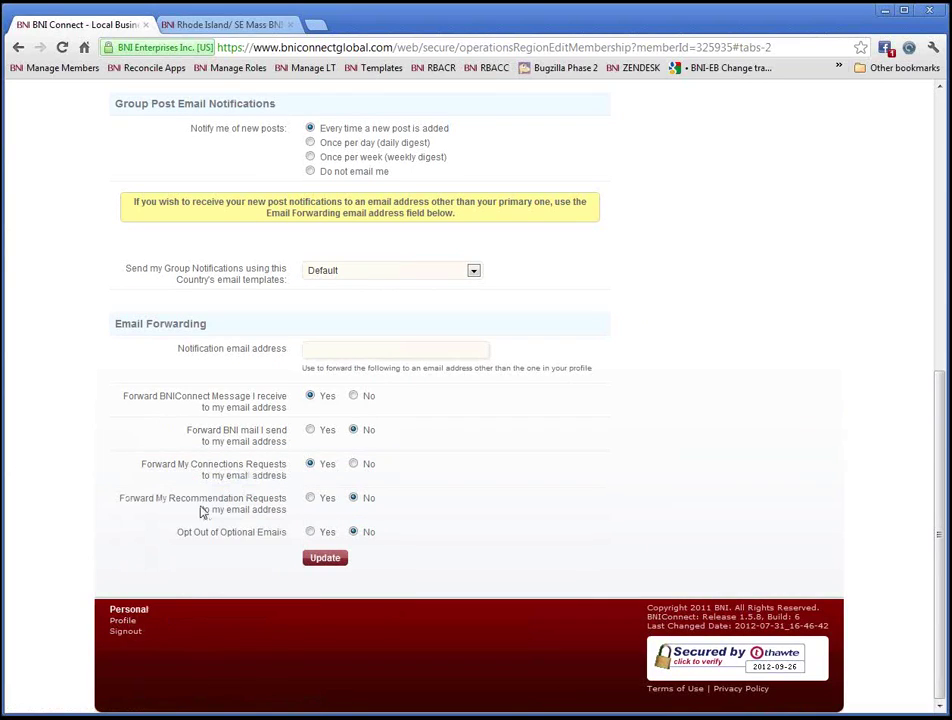
left_click(236, 27)
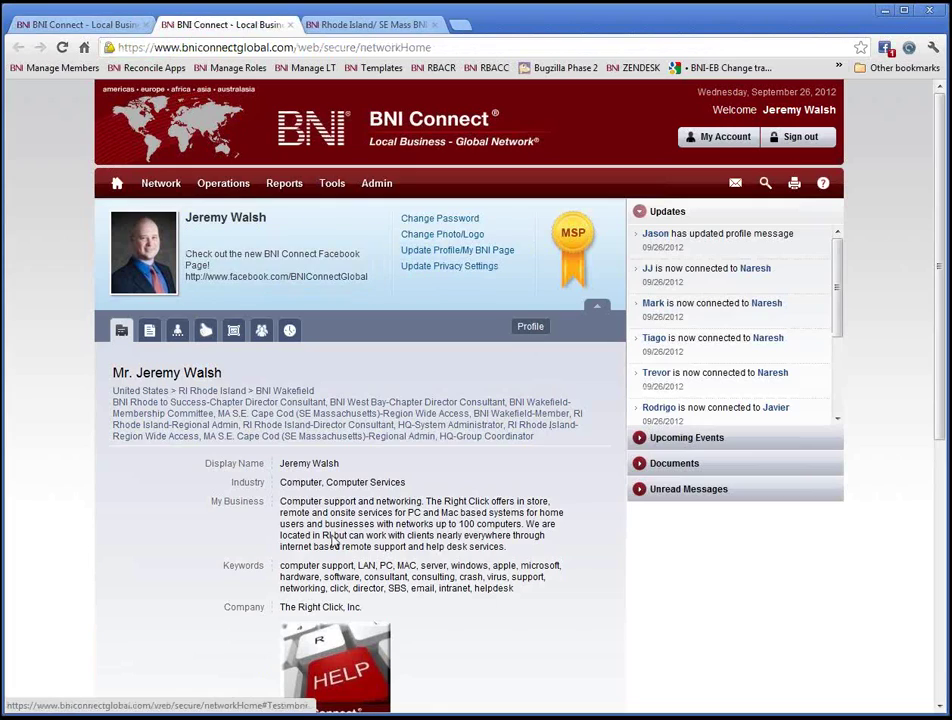
left_click(298, 268)
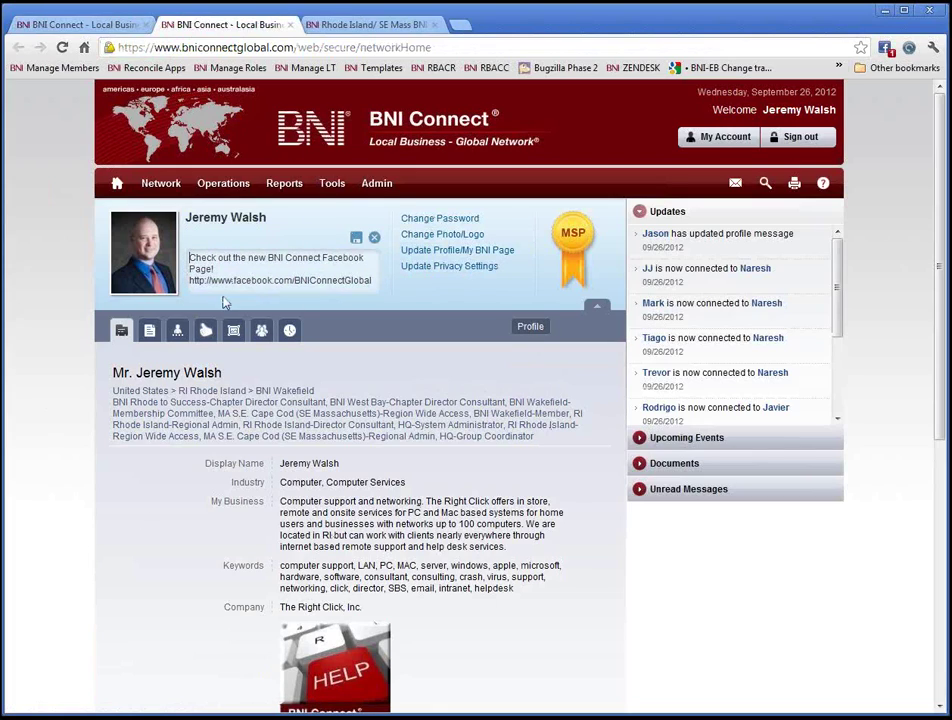
key("Return")
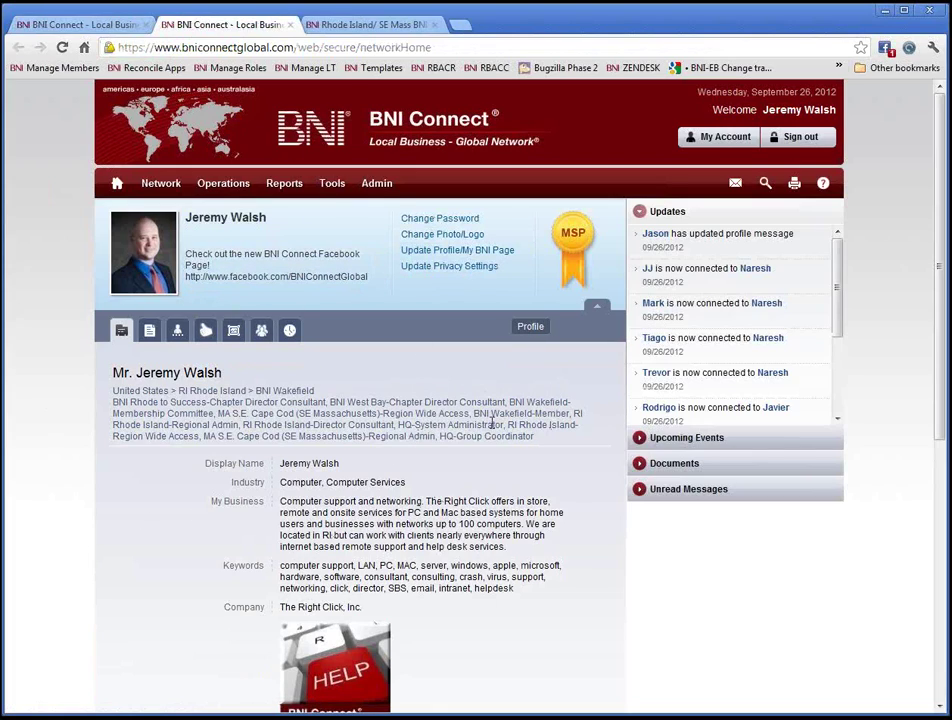
scroll(491, 424, "down", 3)
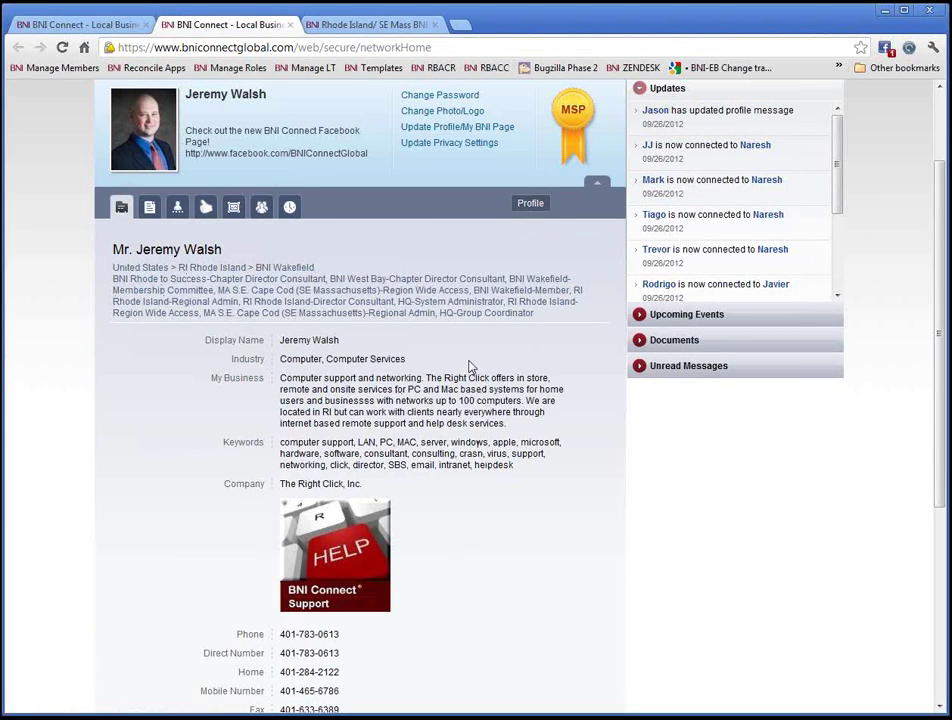
scroll(470, 390, "up", 3)
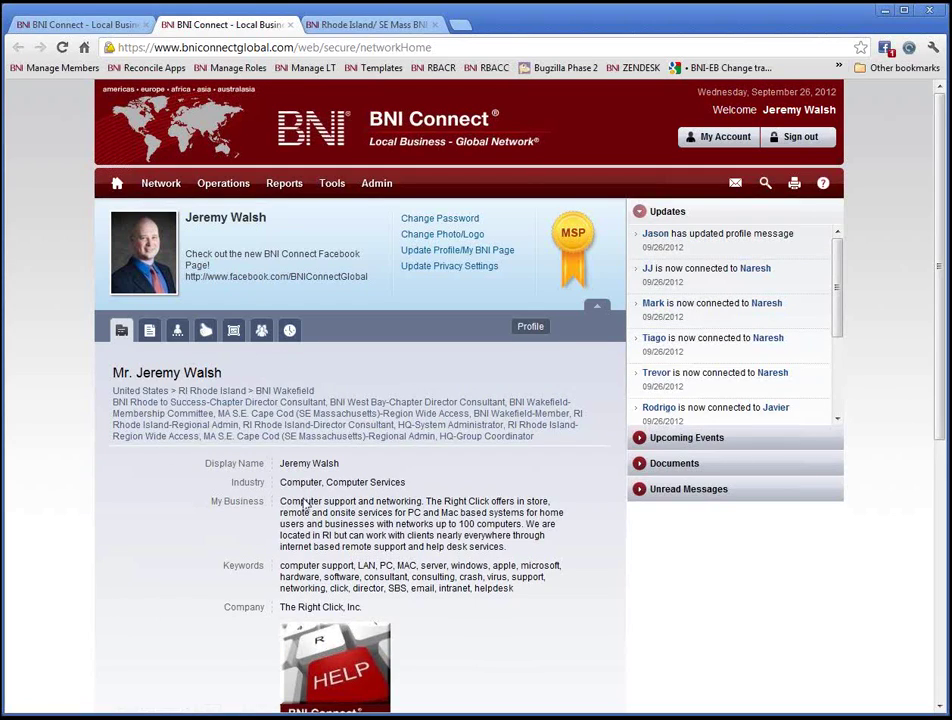
left_click(107, 18)
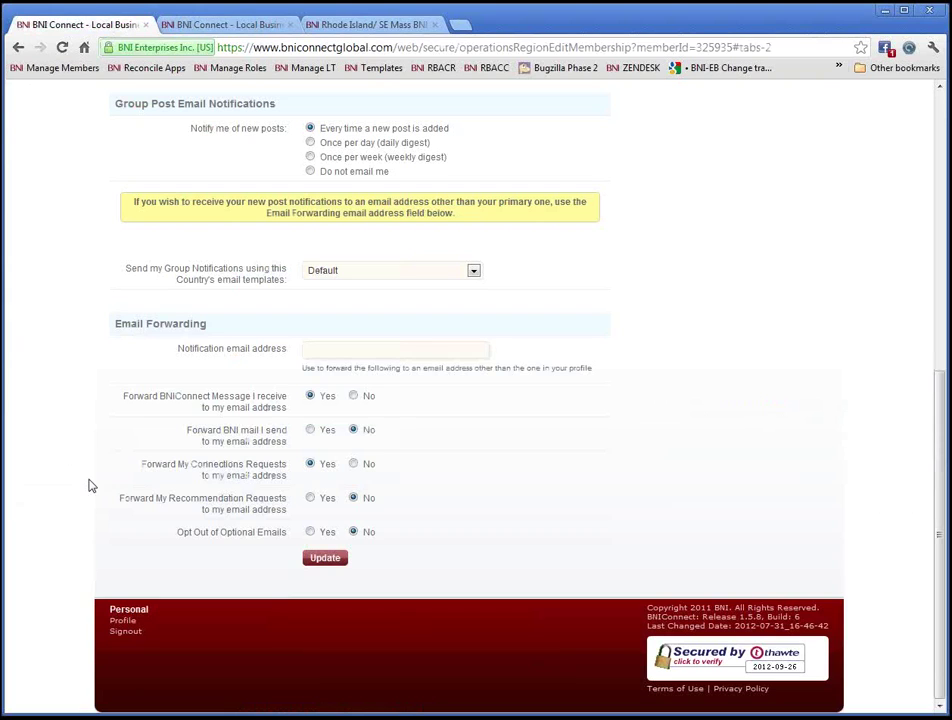
scroll(425, 391, "up", 5)
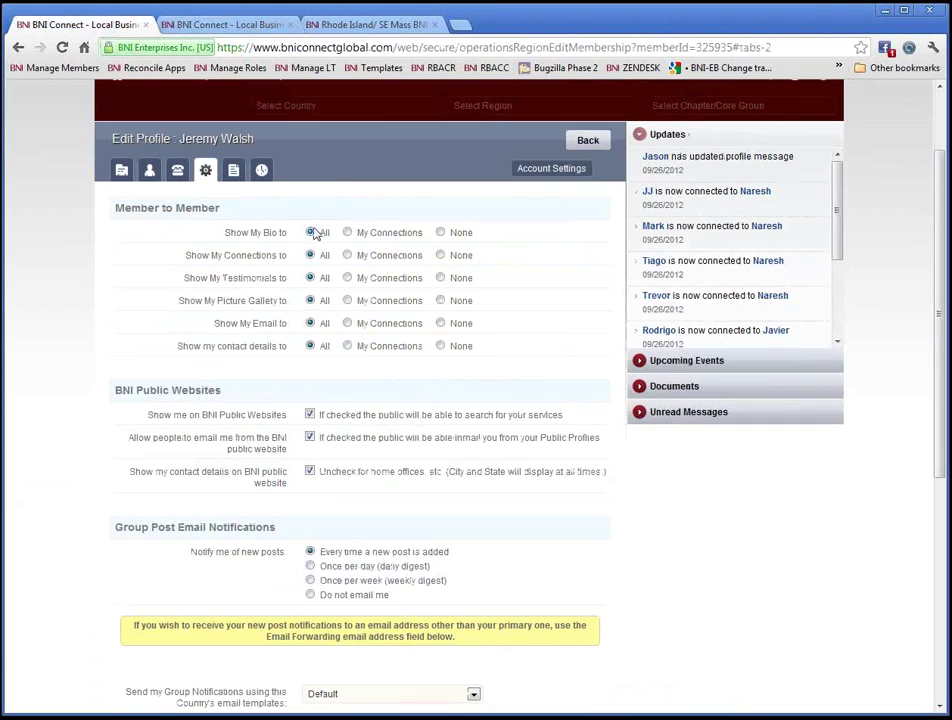
left_click(313, 68)
left_click(362, 25)
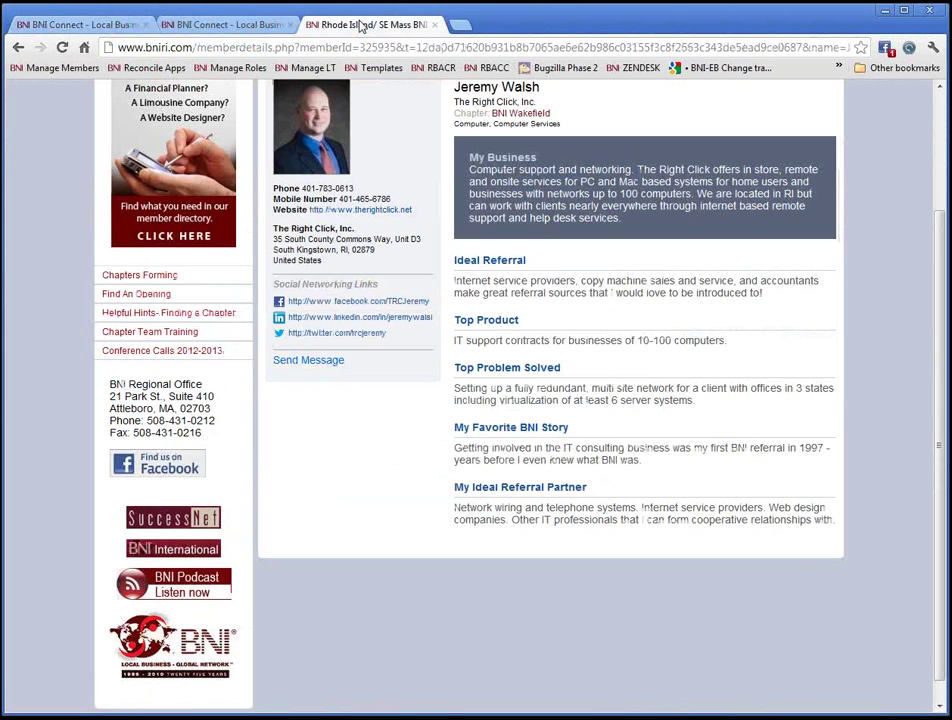
left_click(221, 25)
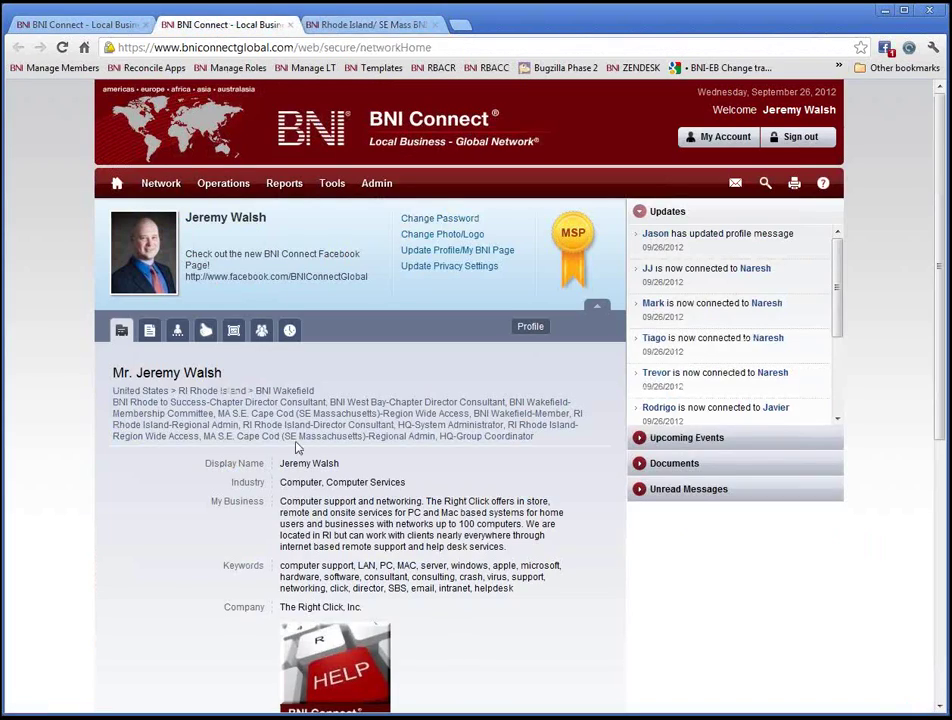
Show the member's Bio section, briefly checking the profile settings tab in between
left_click(150, 332)
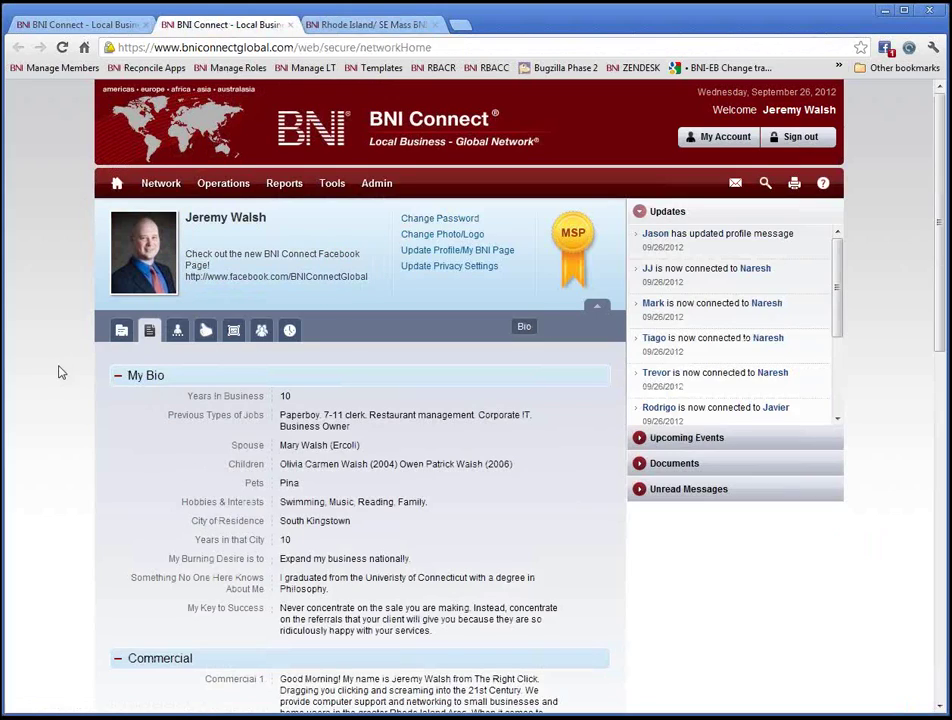
left_click(88, 18)
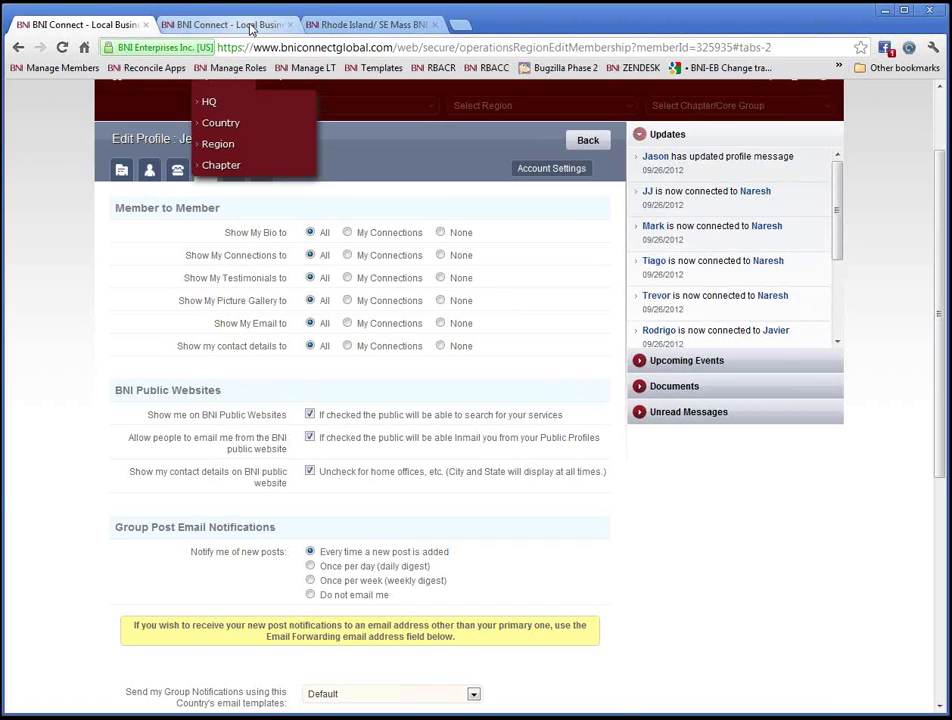
left_click(248, 25)
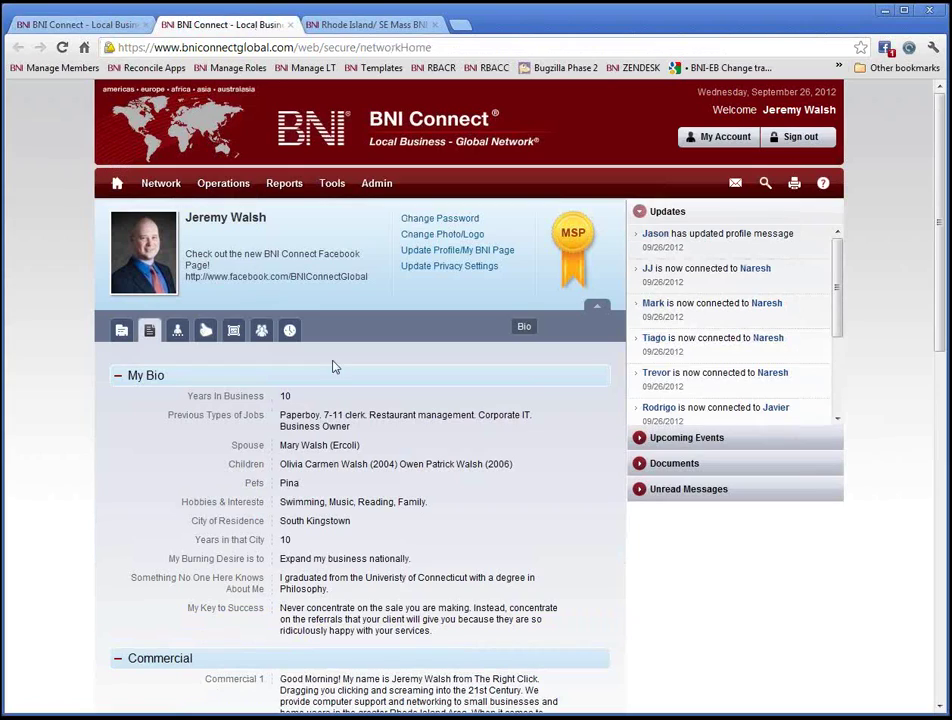
Browse the Connections, Testimonials and Photos sections, then return to Profile and the privacy settings tab
left_click(180, 331)
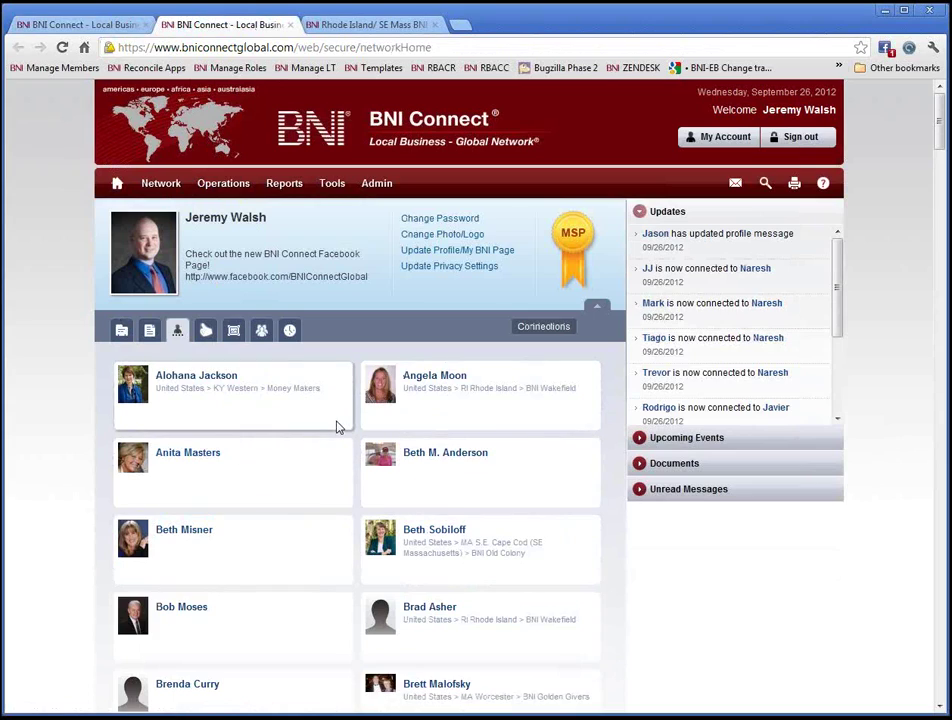
left_click(205, 330)
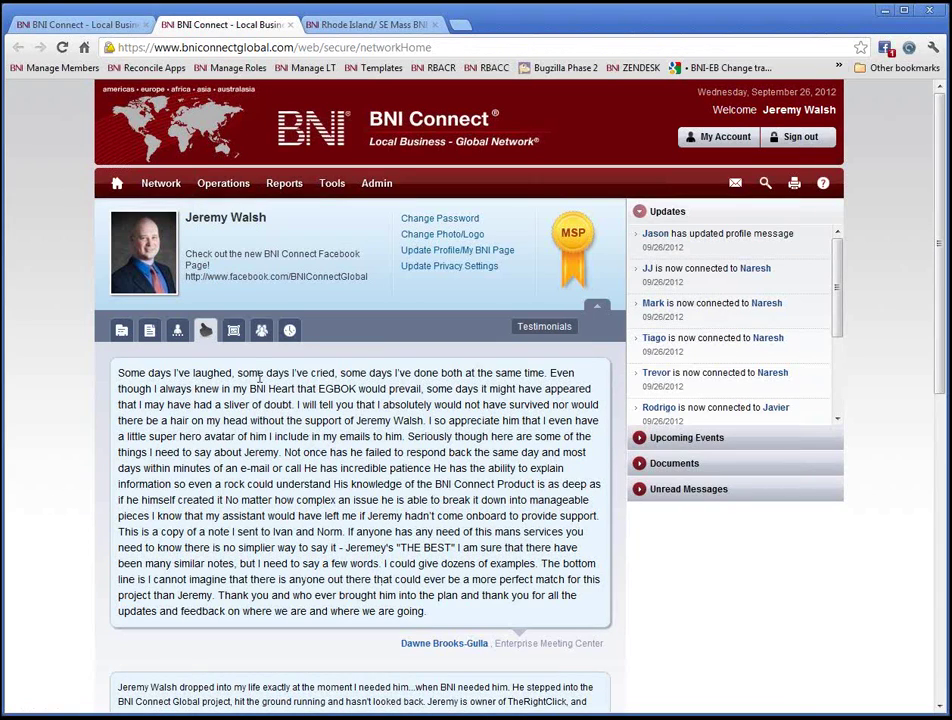
left_click(234, 331)
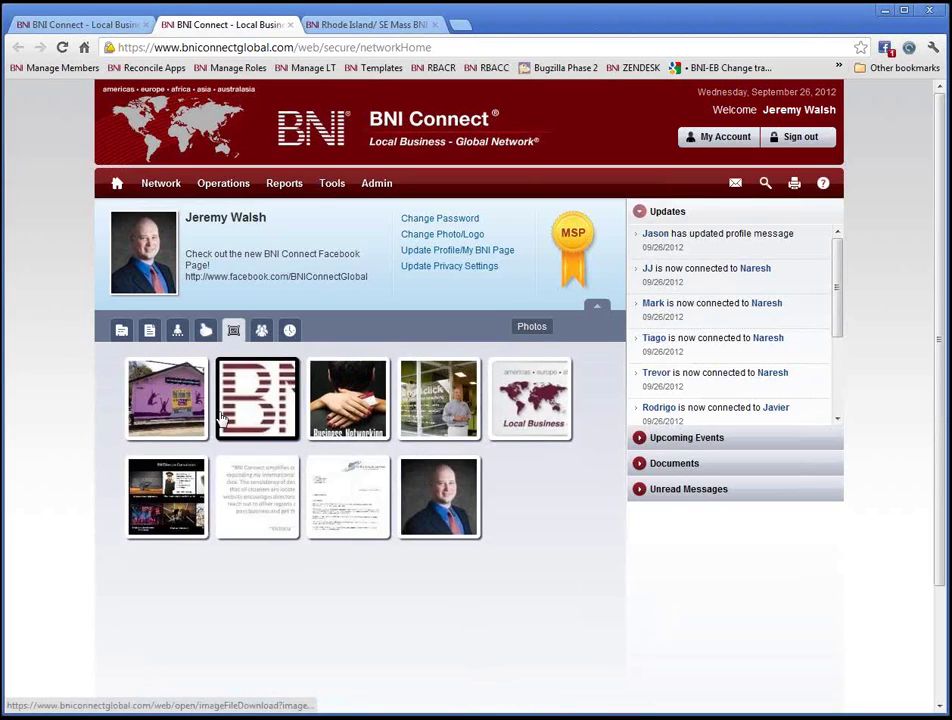
left_click(121, 330)
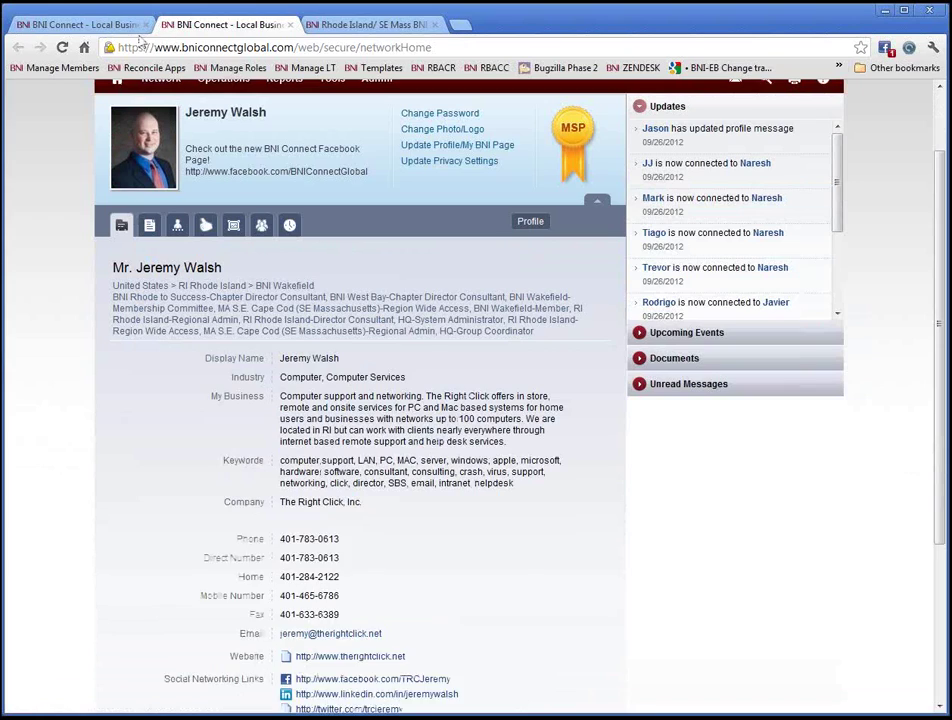
left_click(132, 25)
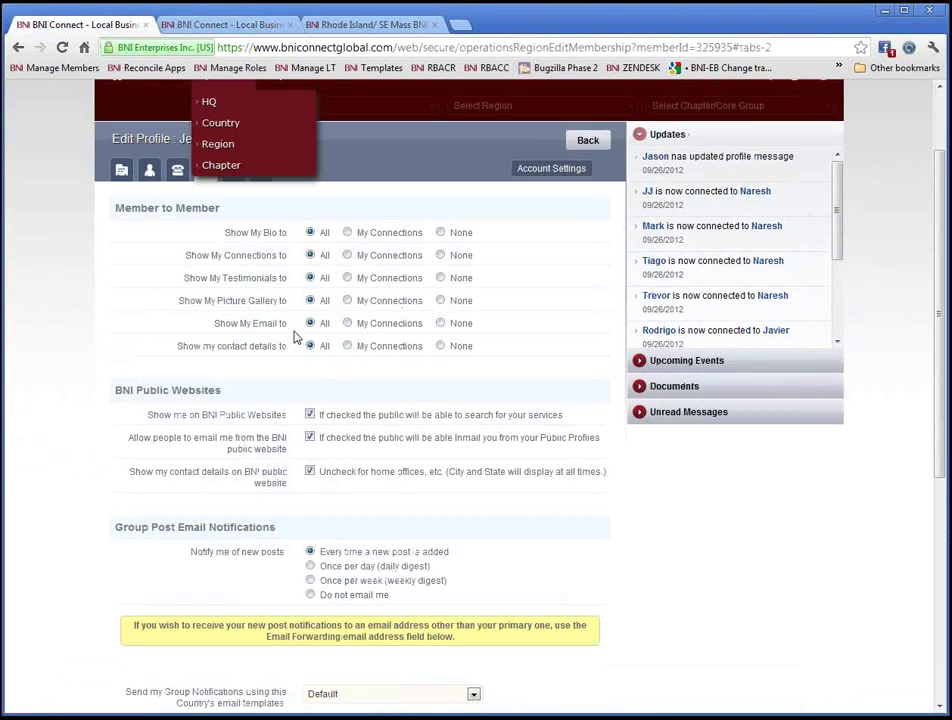
Review the member's phone numbers, website, social links and address on his BNI Connect profile
left_click(176, 28)
scroll(398, 493, "down", 1)
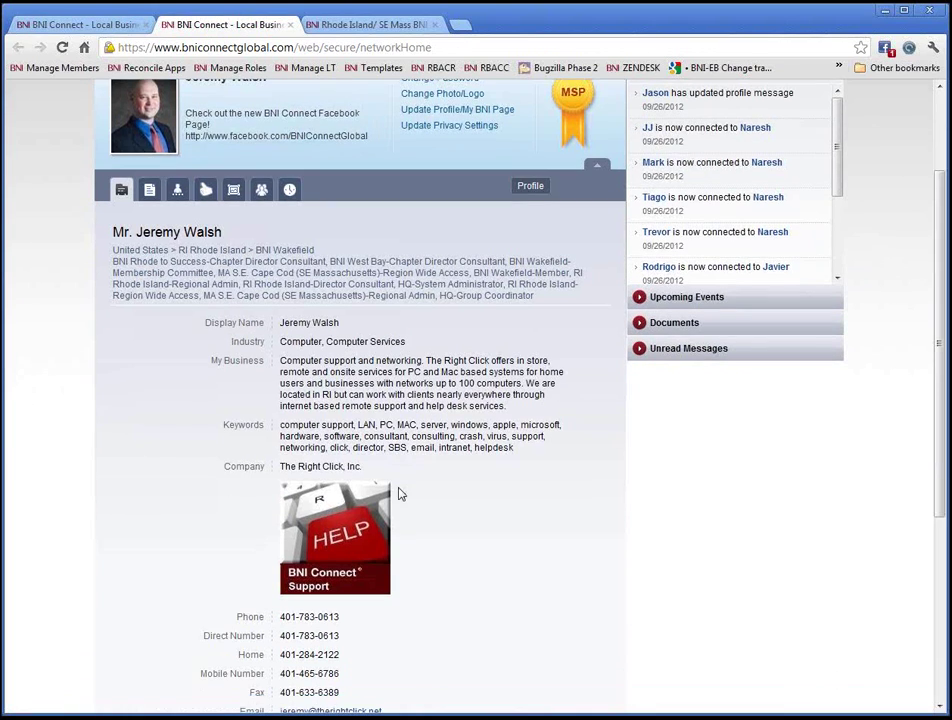
scroll(398, 493, "down", 5)
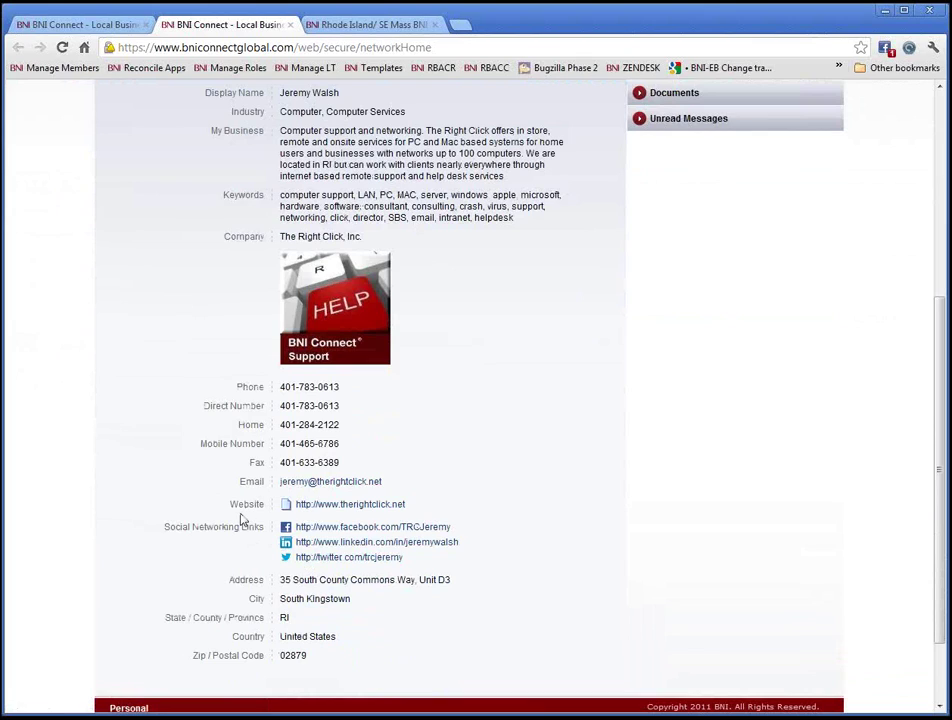
scroll(428, 437, "up", 4)
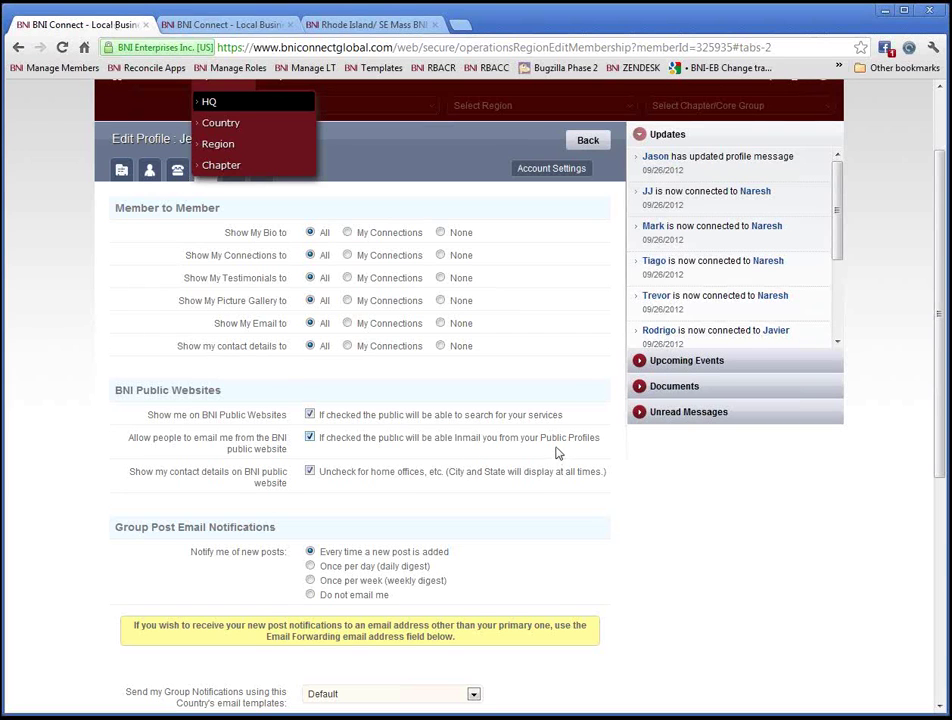
Look through the Email Forwarding settings, then view the member's page on the Rhode Island/SE Mass BNI site
scroll(559, 450, "down", 1)
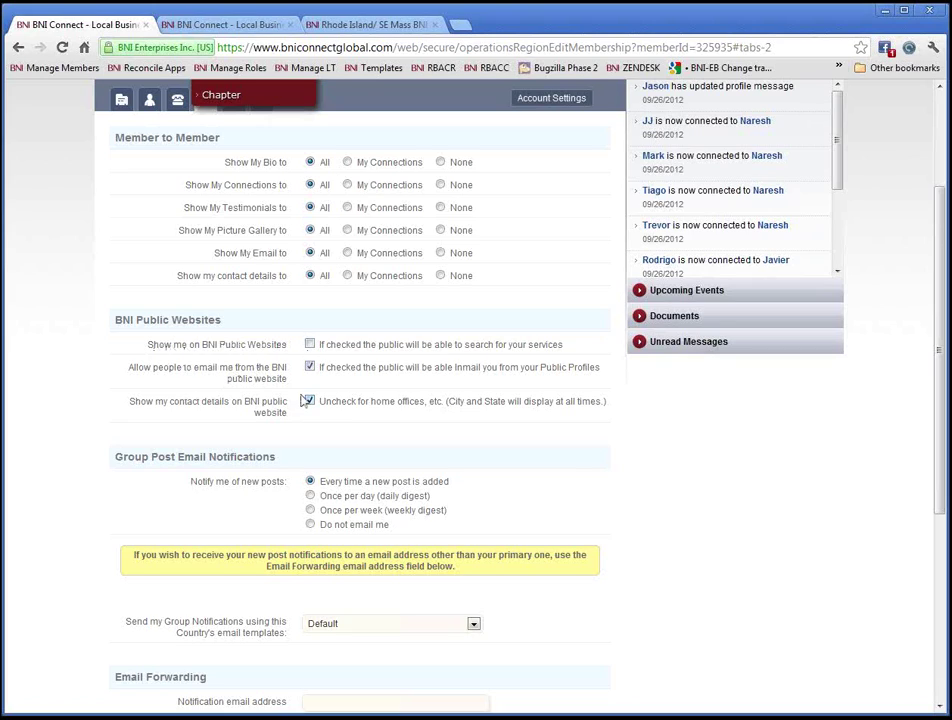
scroll(311, 420, "down", 3)
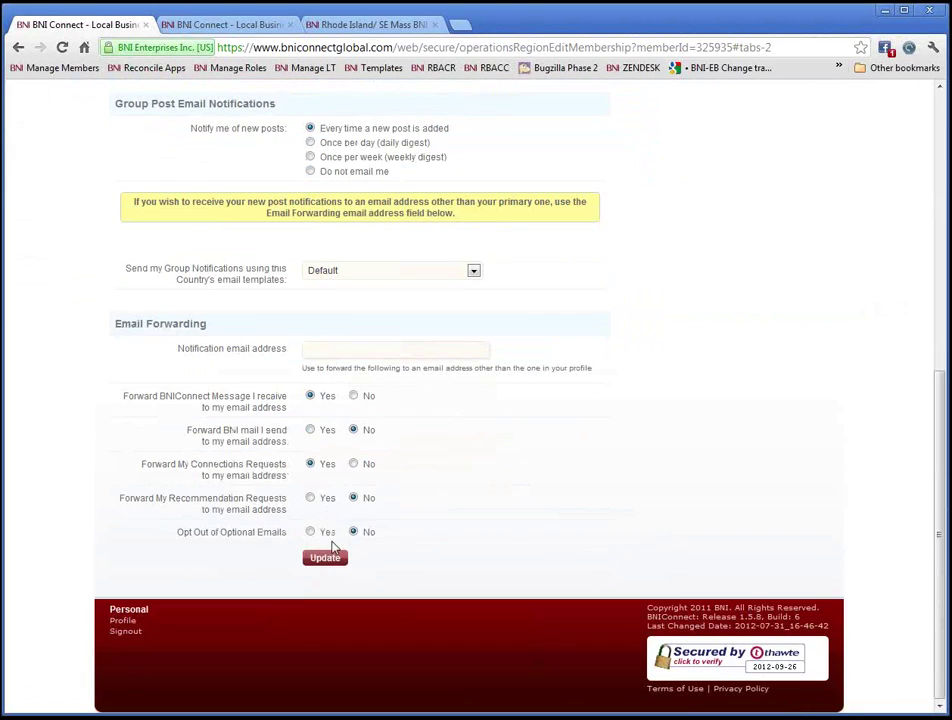
scroll(410, 455, "up", 2)
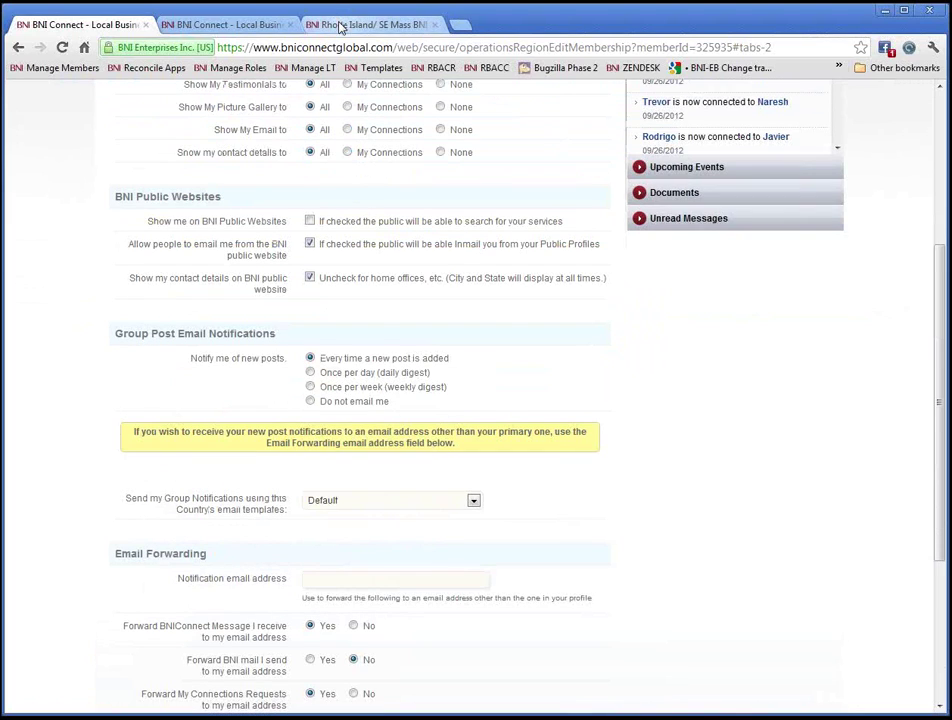
left_click(340, 25)
scroll(436, 340, "up", 2)
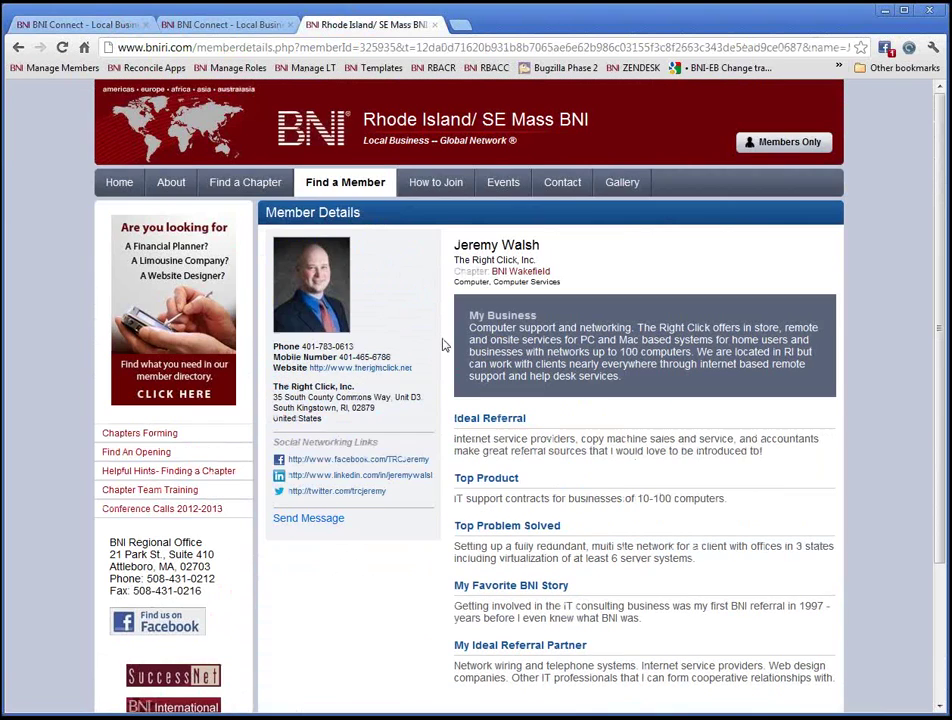
Search bniri.com's Find a Member directory by last name, then return to BNI Connect membership settings
left_click(346, 183)
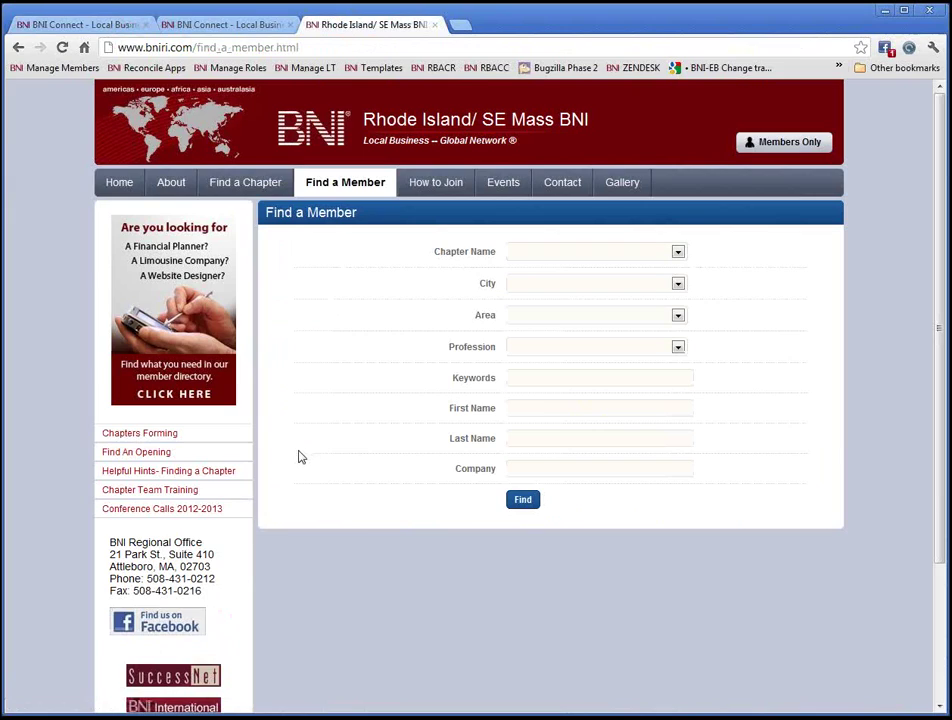
left_click(536, 432)
type("walsh")
key("Return")
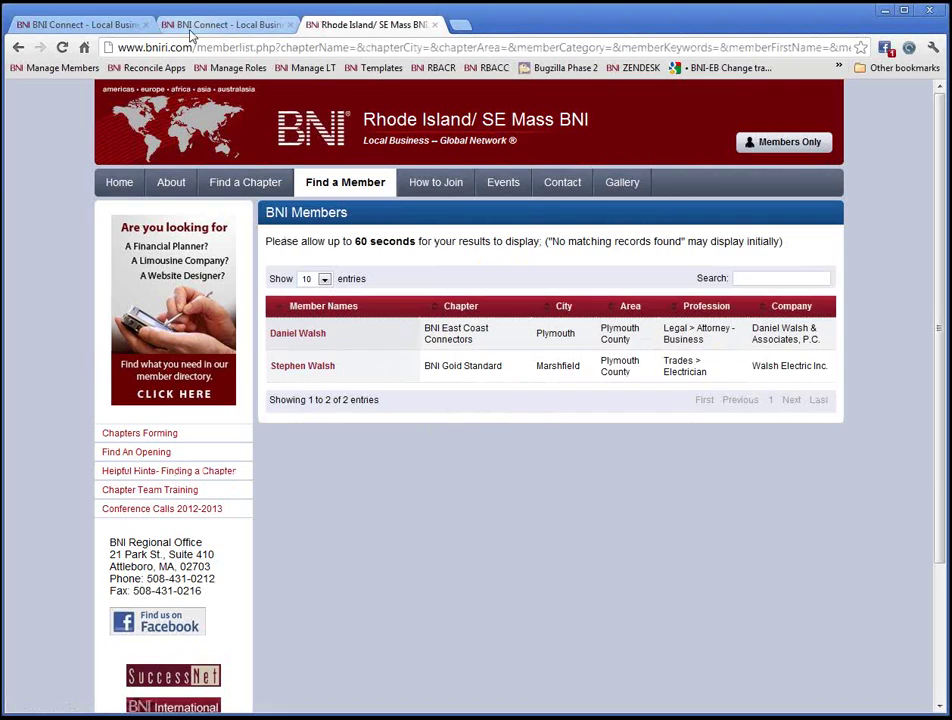
left_click(100, 24)
scroll(330, 320, "up", 1)
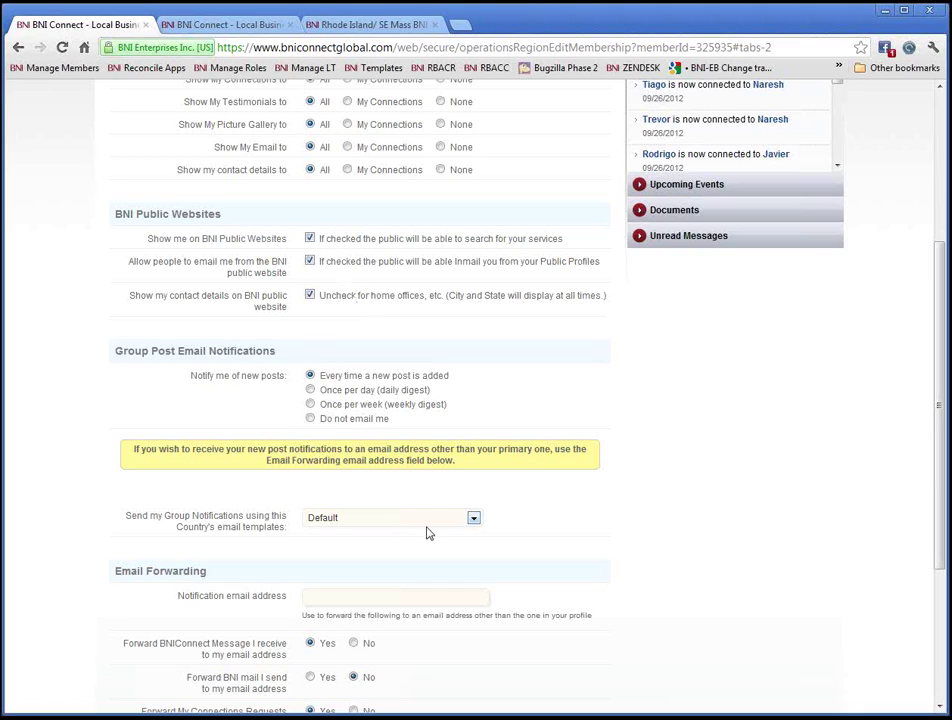
Glance at the BNI Connect network home profile, then return to the Rhode Island member search results
scroll(427, 529, "down", 4)
scroll(500, 465, "up", 4)
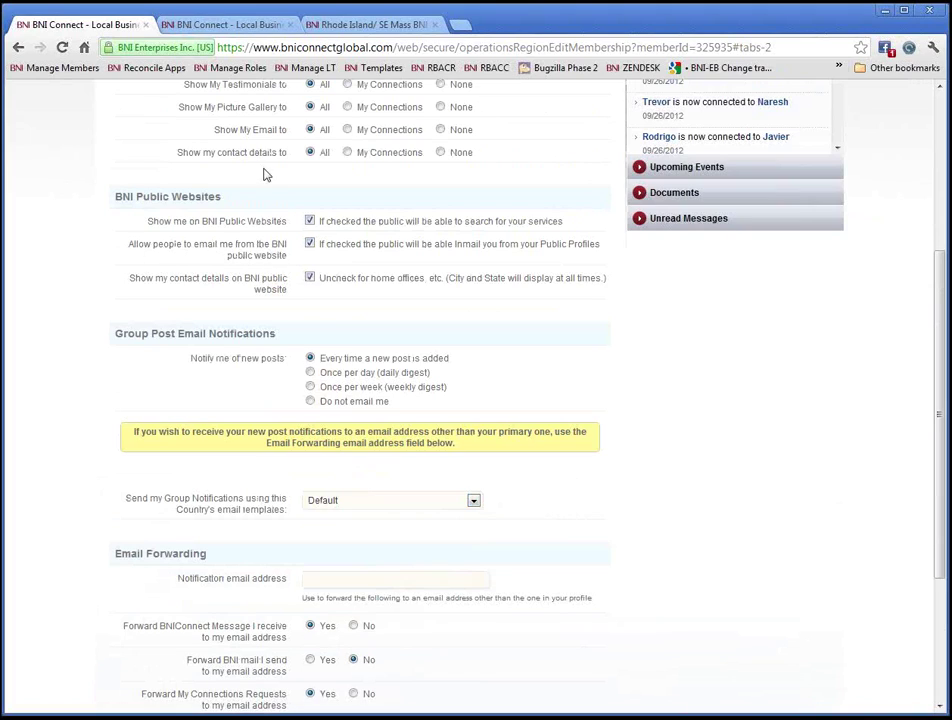
left_click(155, 20)
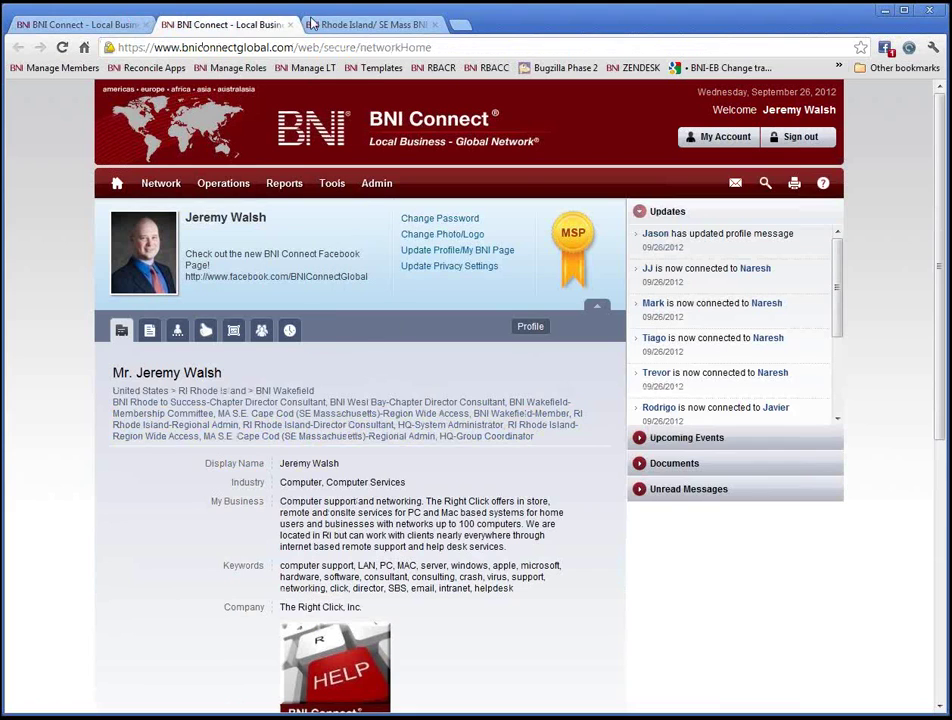
left_click(345, 24)
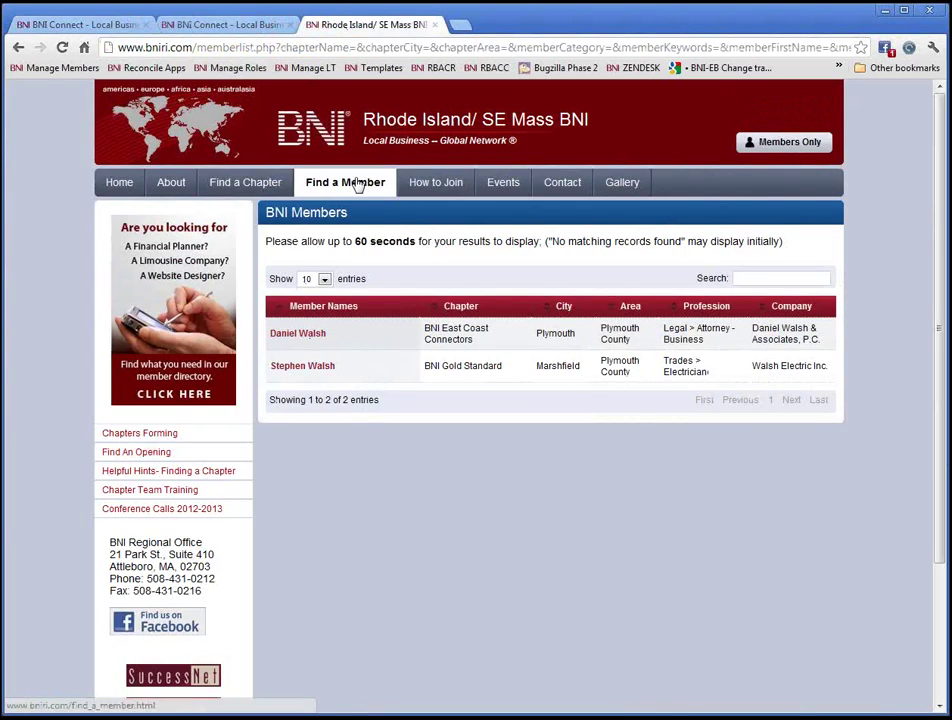
Search members by last name again, open the listed member's details, and open the Send Message form
left_click(348, 183)
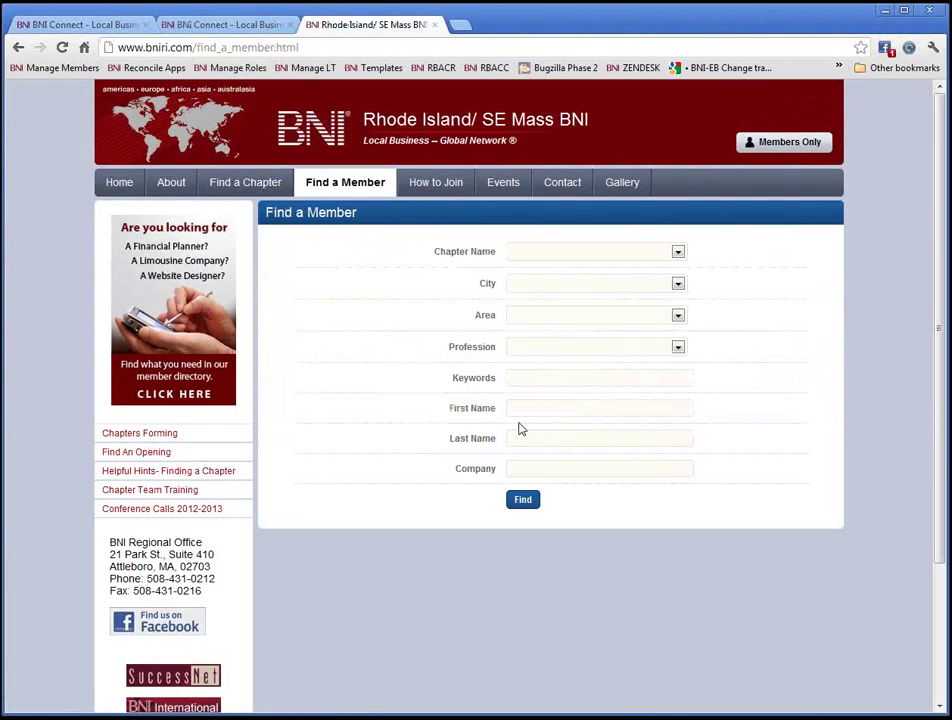
type("wal")
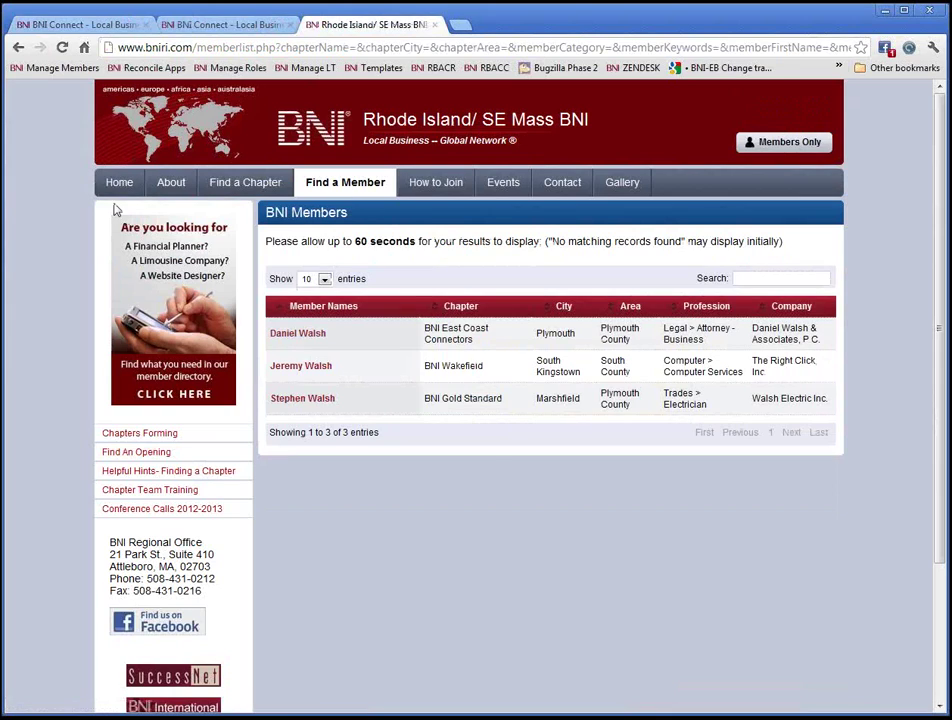
left_click(300, 366)
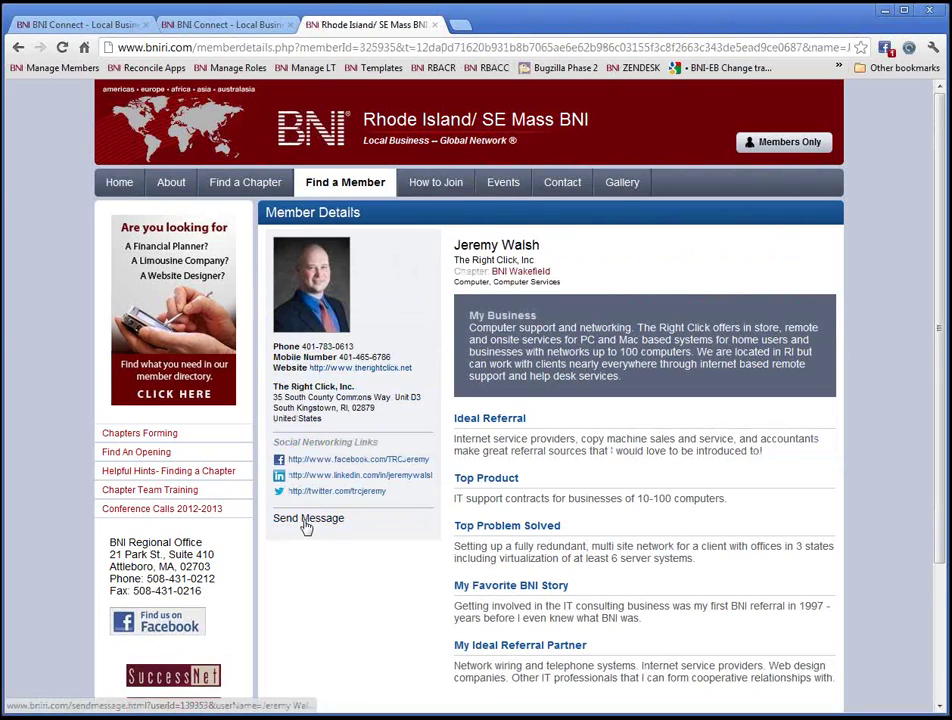
left_click(307, 522)
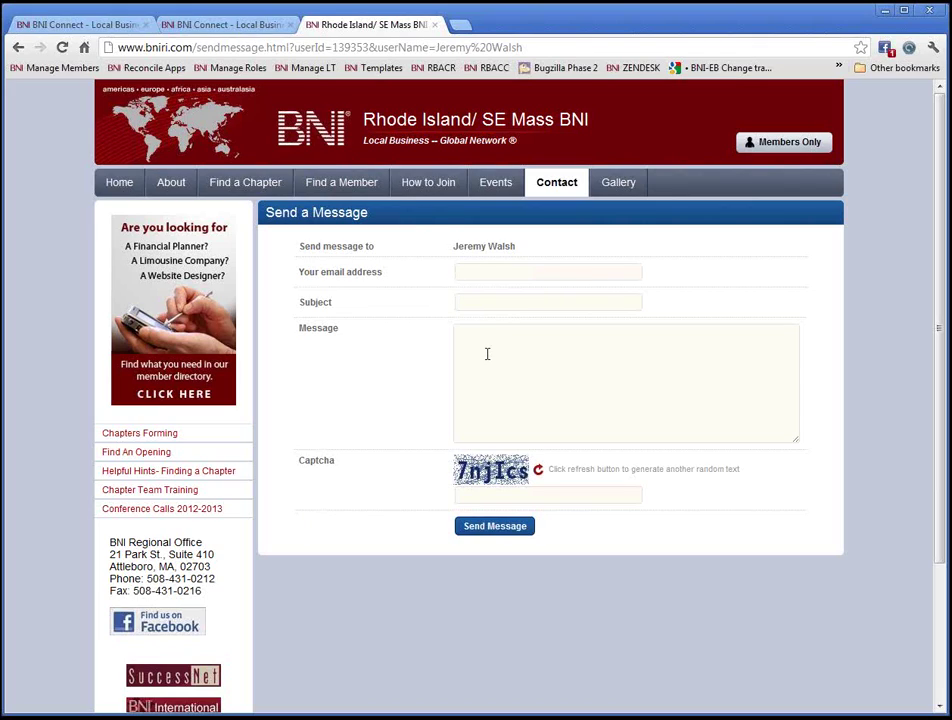
Click into the message form's Captcha field, then go back to the member's details page
left_click(468, 490)
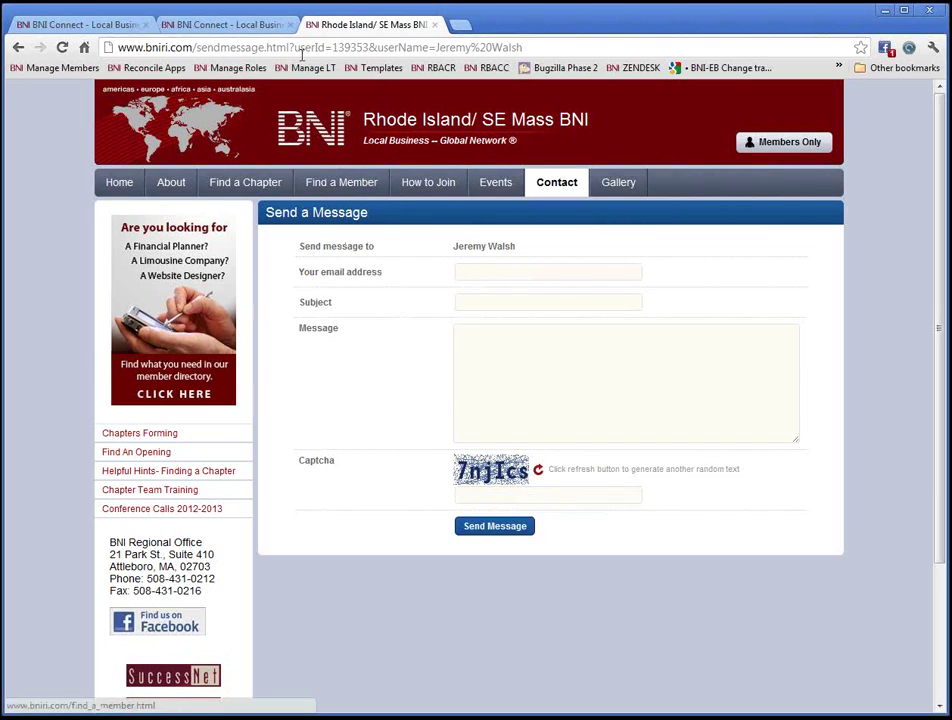
left_click(18, 48)
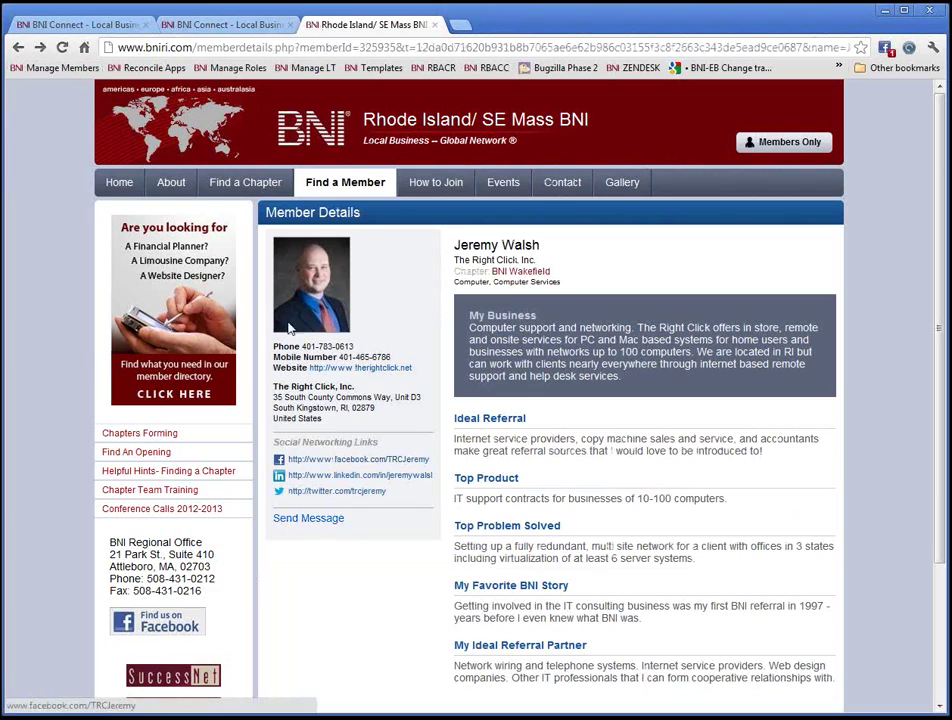
Compare the membership settings with the reloaded public member details page
left_click(180, 27)
left_click(80, 24)
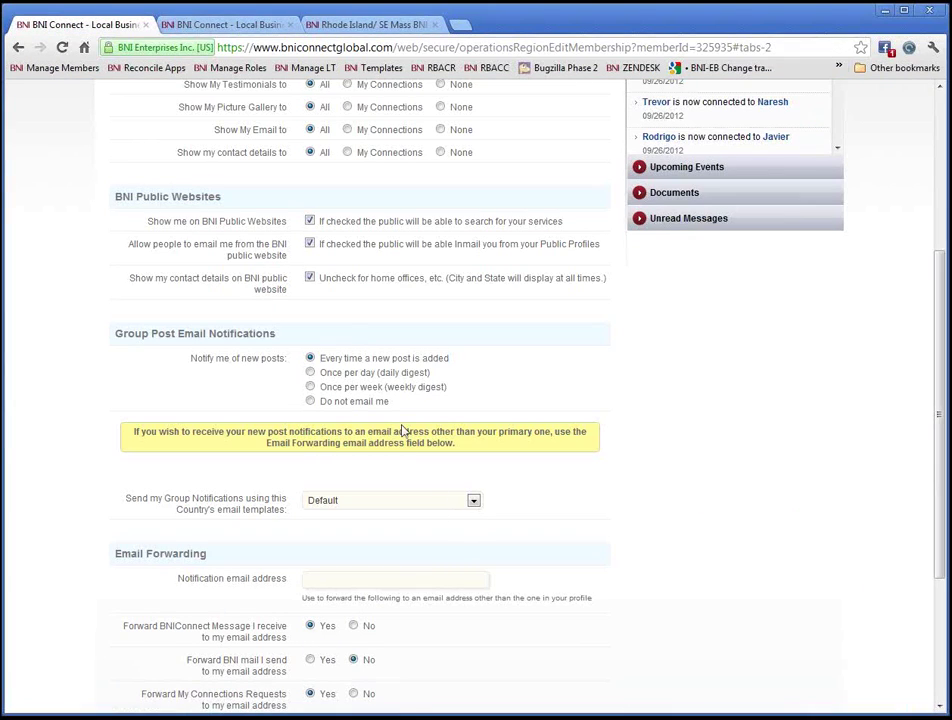
scroll(378, 365, "down", 5)
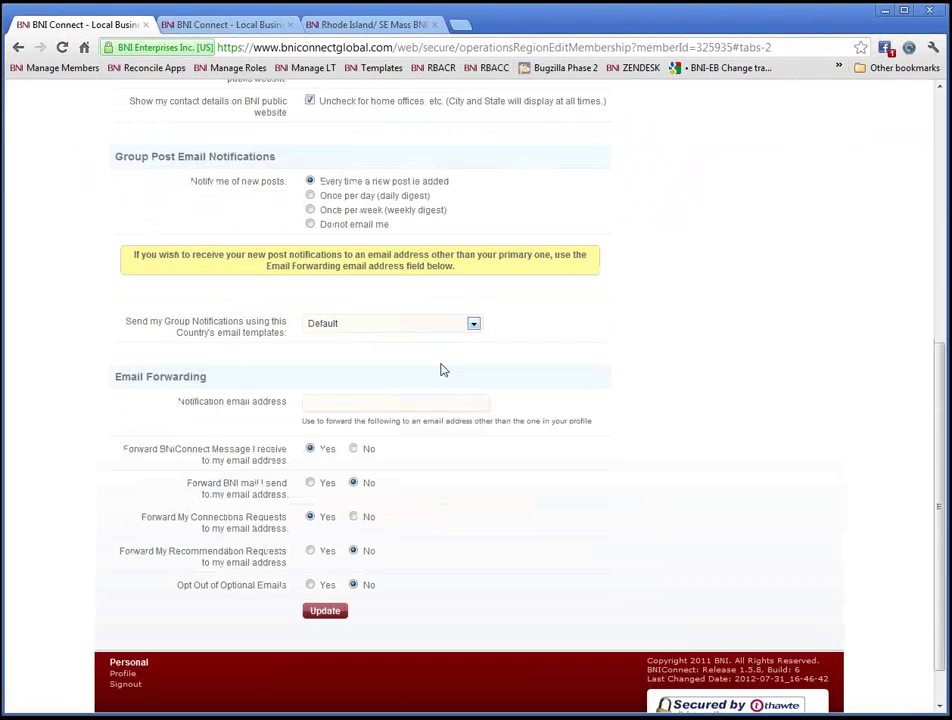
left_click(370, 22)
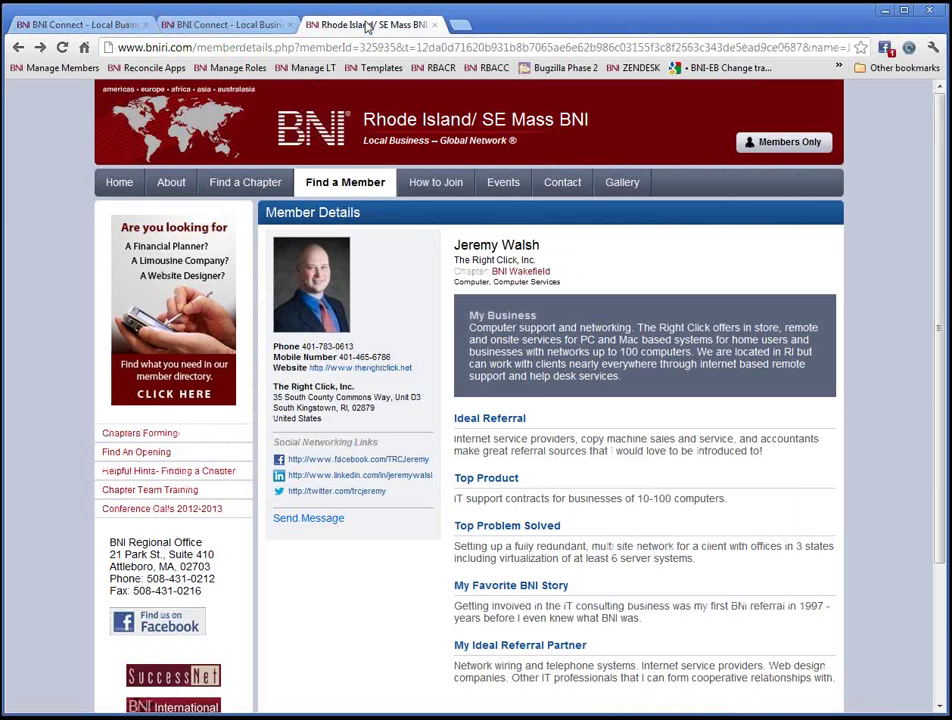
right_click(443, 268)
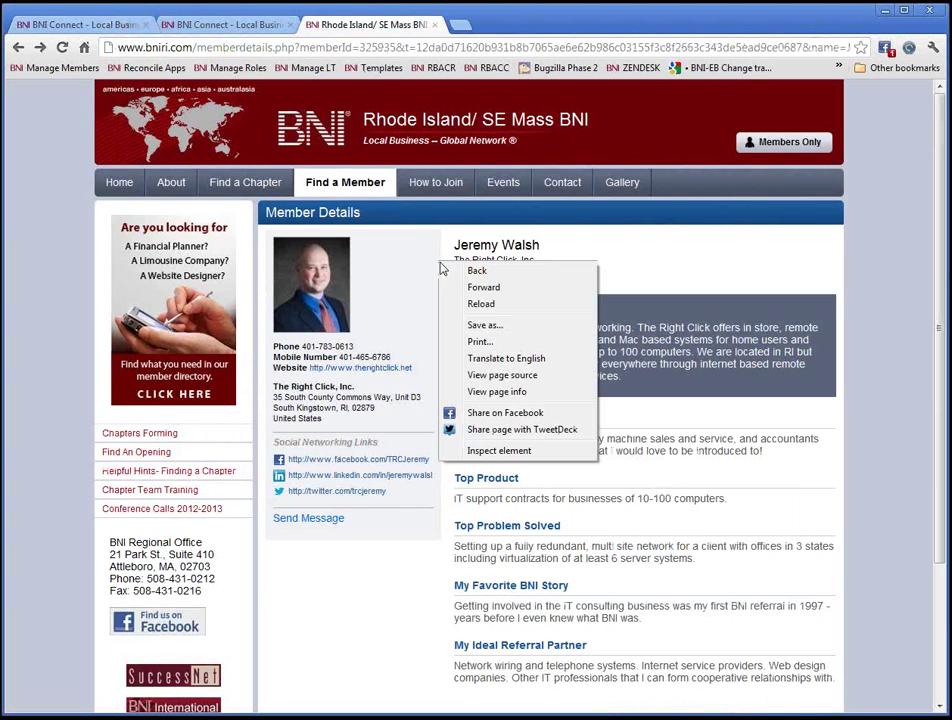
left_click(476, 303)
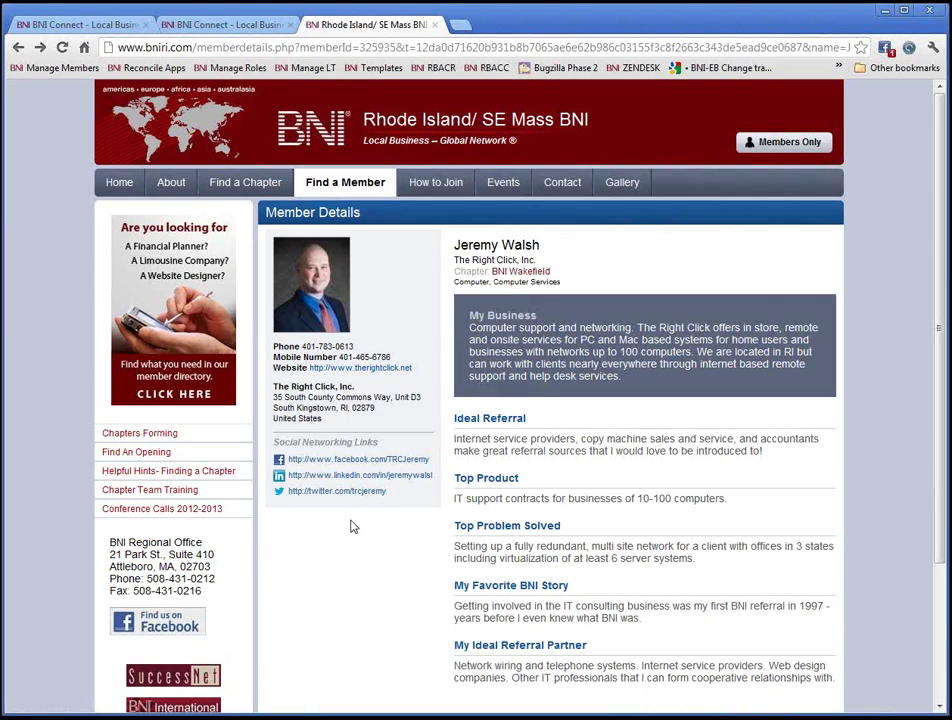
left_click(68, 14)
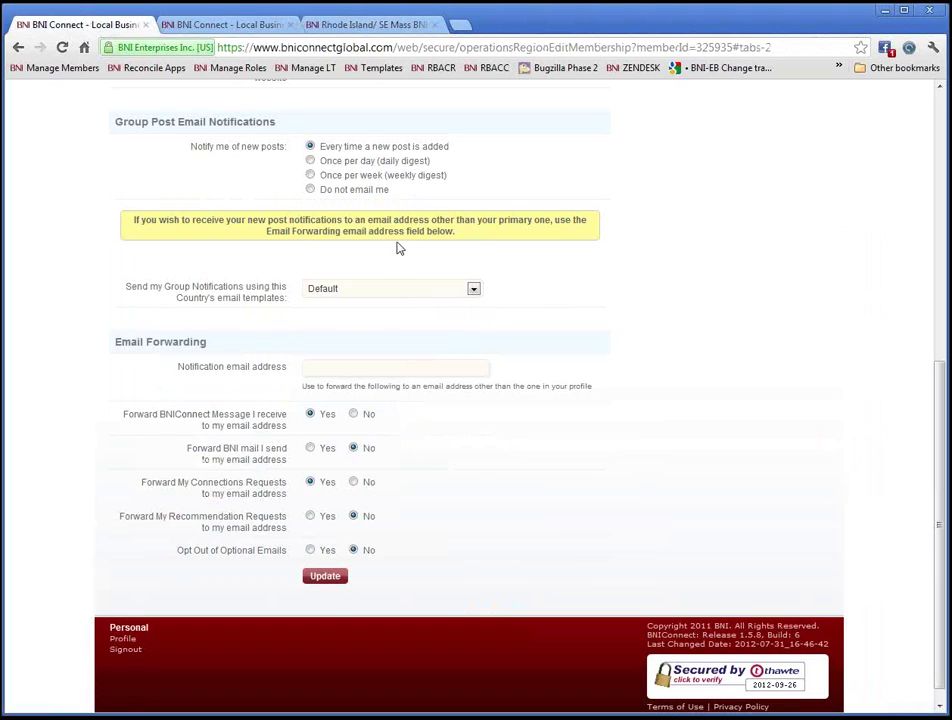
scroll(426, 261, "up", 1)
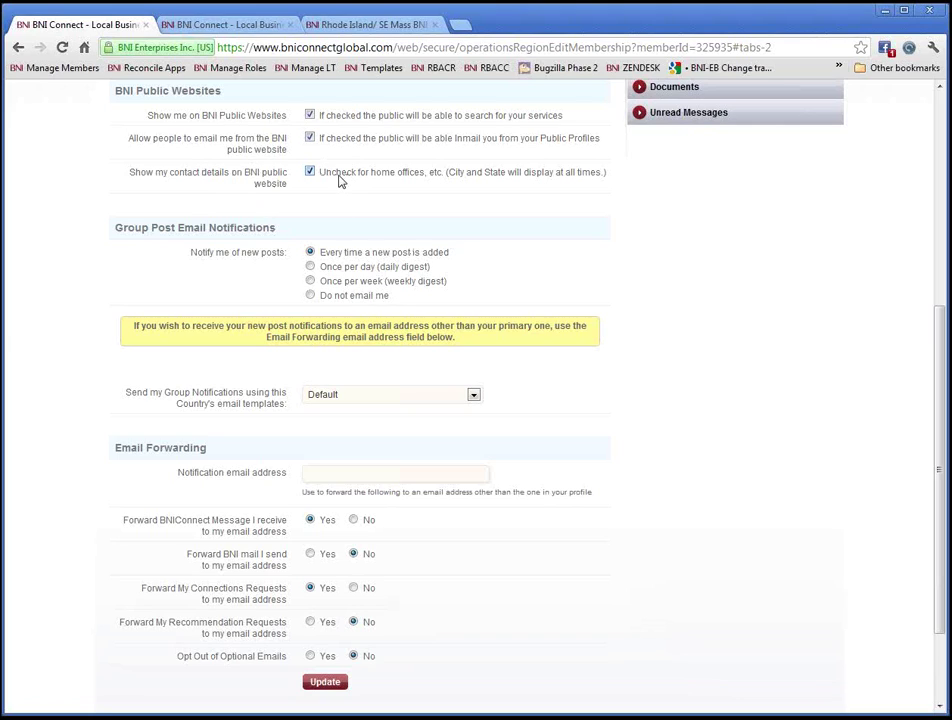
scroll(425, 283, "up", 3)
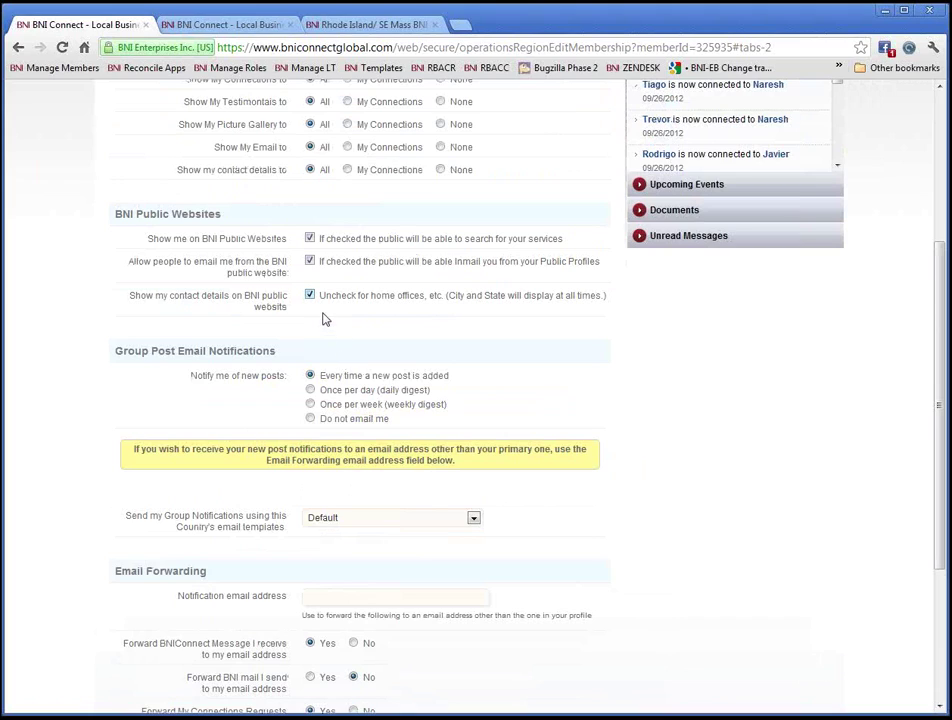
left_click(340, 24)
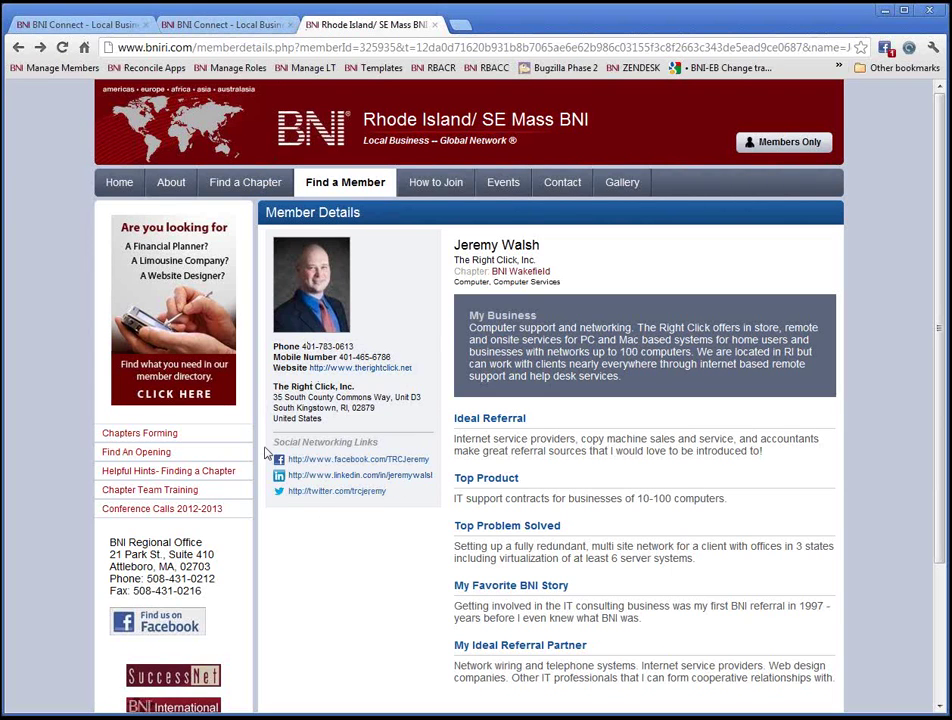
left_click(162, 27)
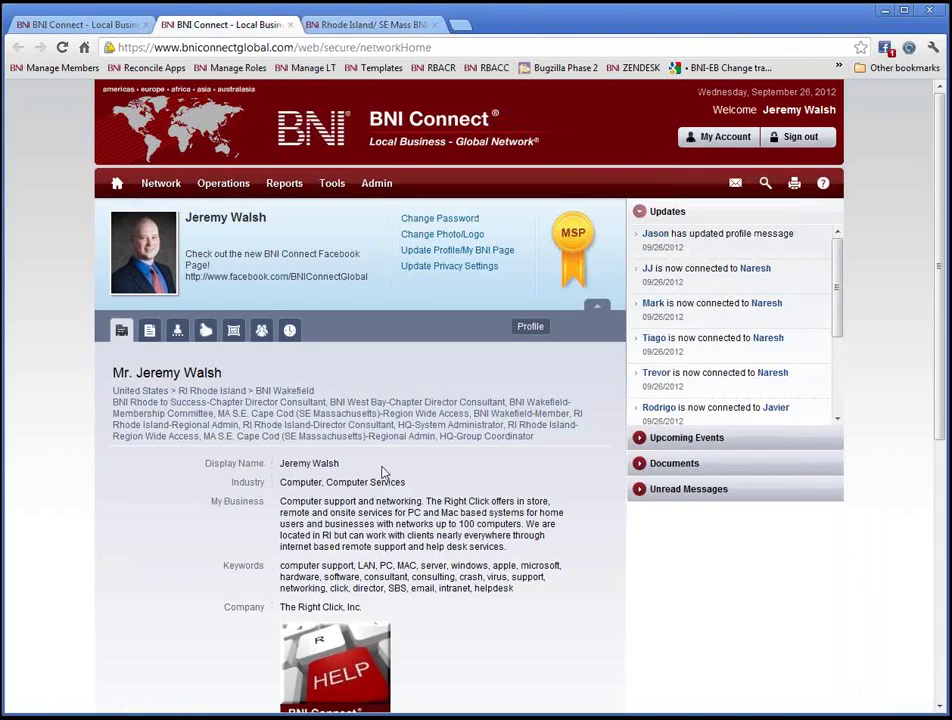
left_click(108, 28)
Uncheck 'Show my contact details on BNI public website', update, and reload the public page
left_click(309, 295)
scroll(433, 372, "down", 5)
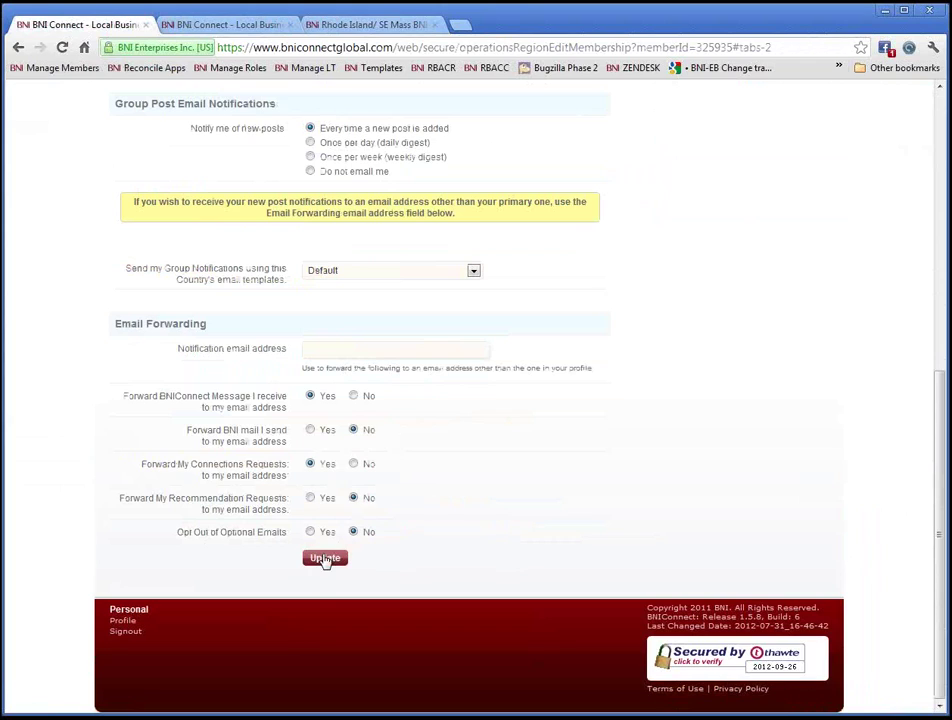
left_click(325, 557)
left_click(365, 24)
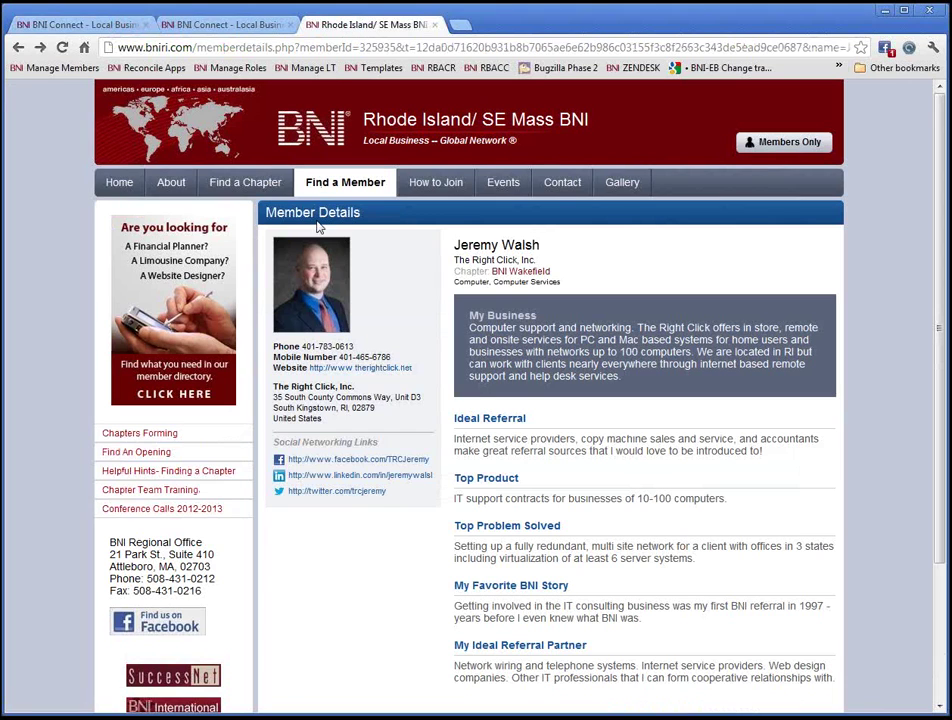
right_click(395, 262)
left_click(425, 300)
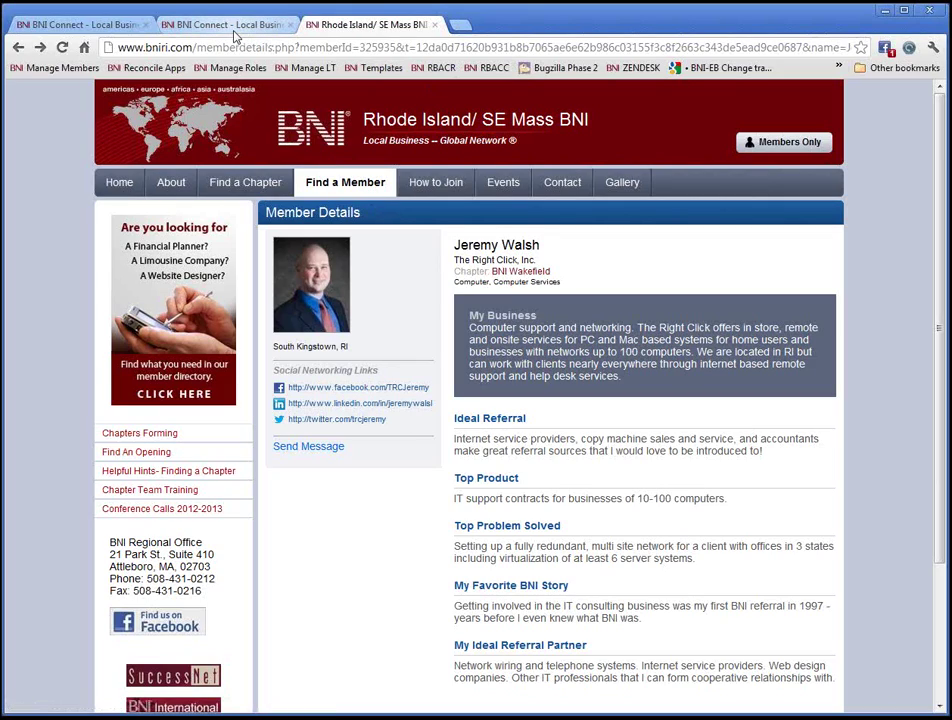
left_click(68, 27)
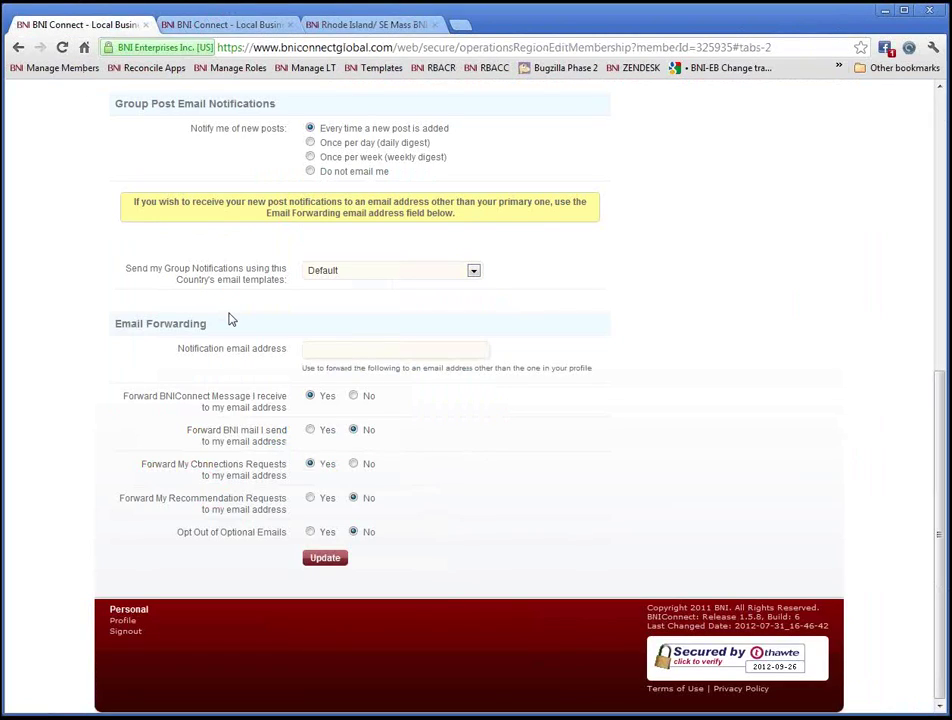
scroll(220, 304, "up", 4)
scroll(230, 321, "up", 2)
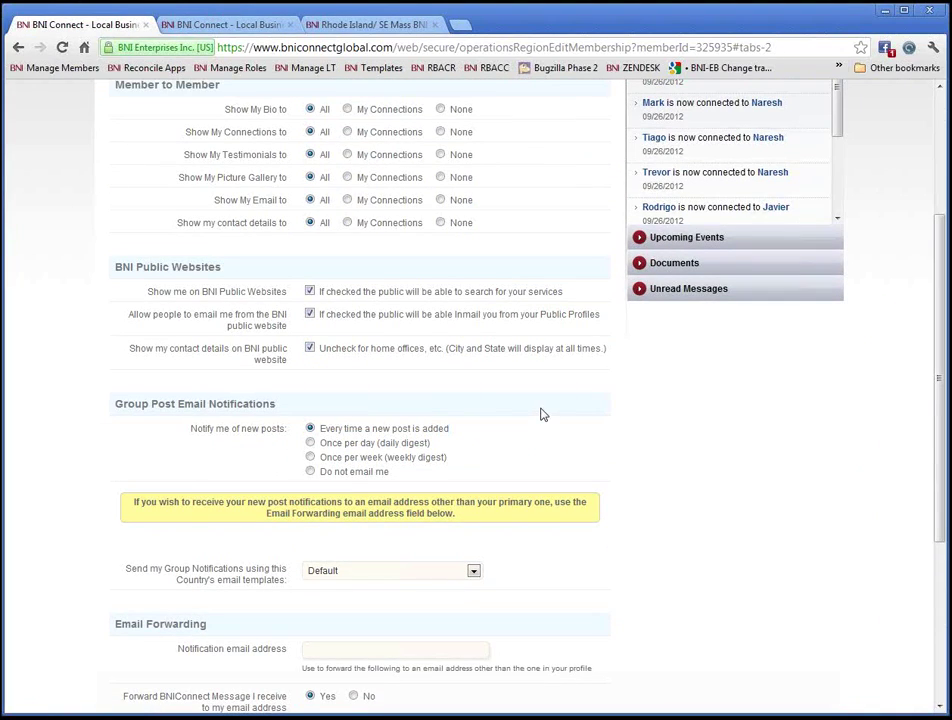
scroll(541, 420, "down", 5)
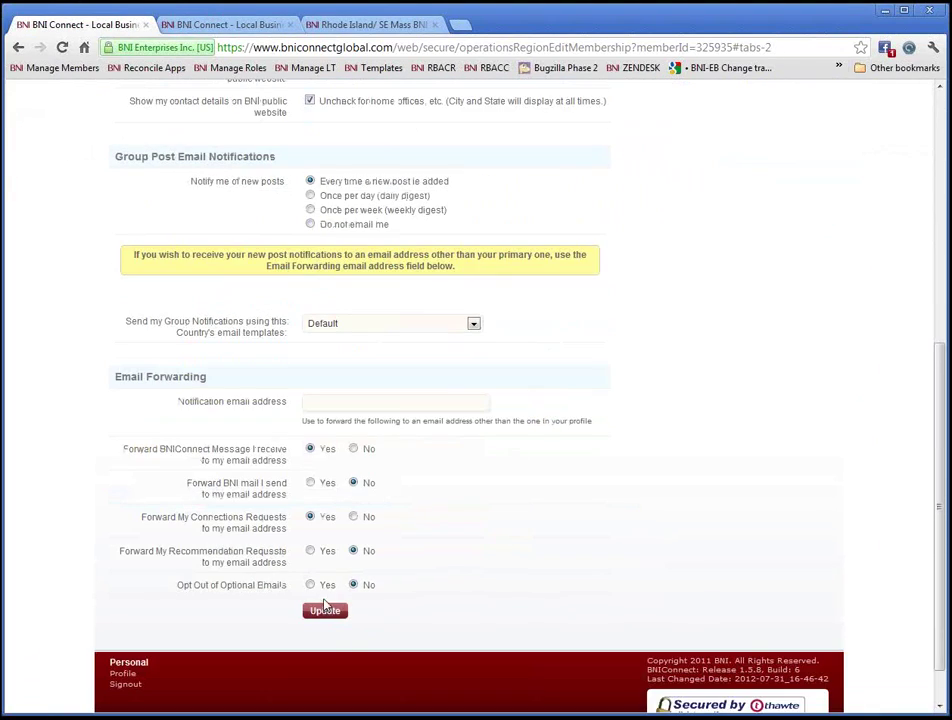
scroll(496, 589, "up", 2)
scroll(497, 587, "up", 3)
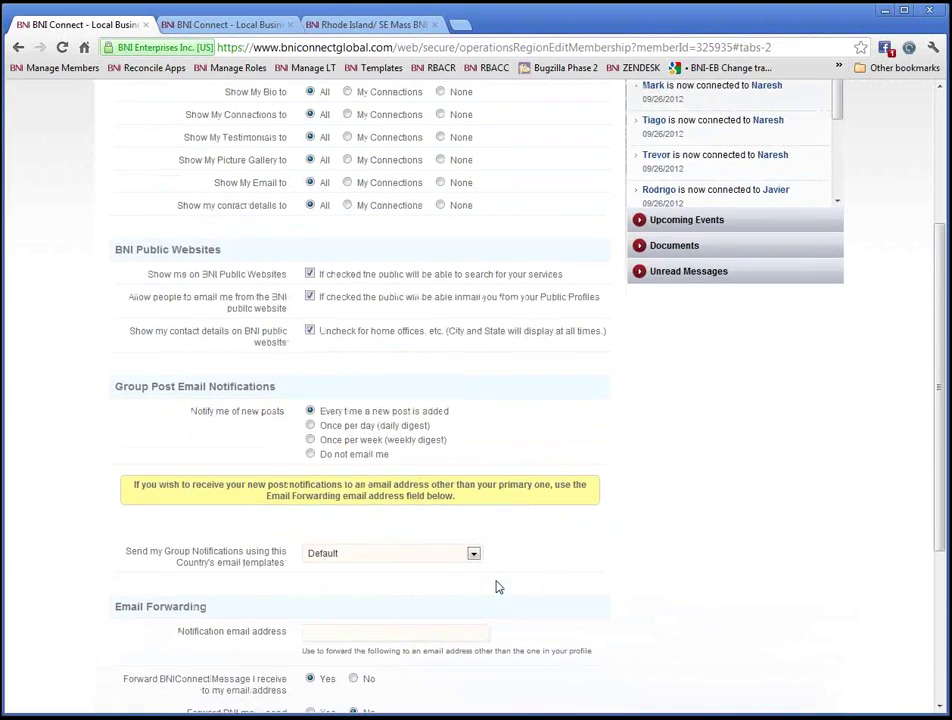
scroll(495, 585, "down", 5)
scroll(567, 497, "up", 4)
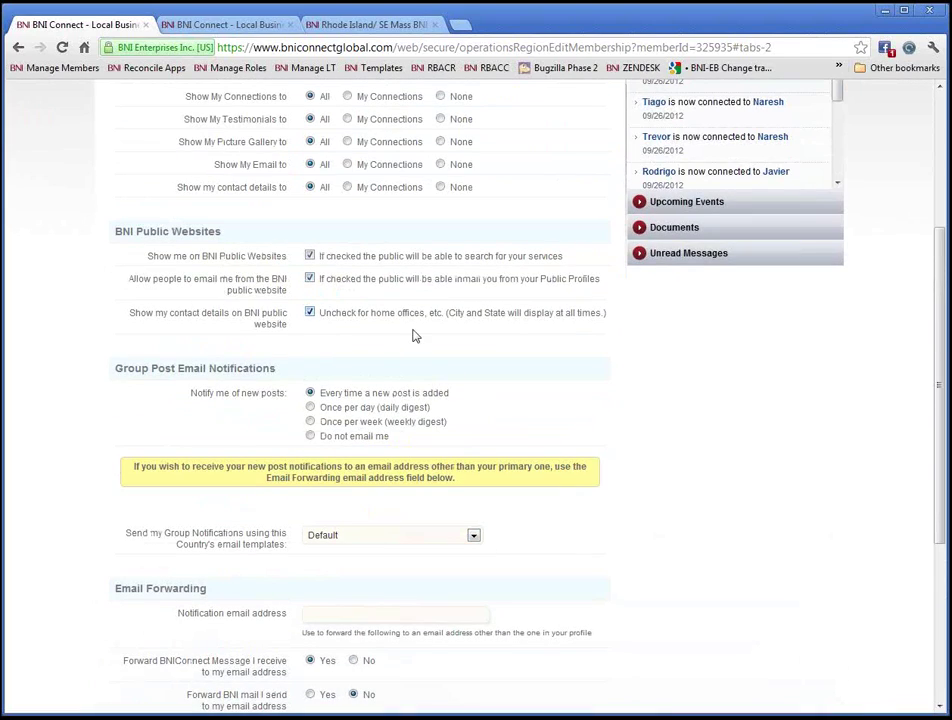
scroll(378, 217, "up", 2)
scroll(312, 364, "down", 5)
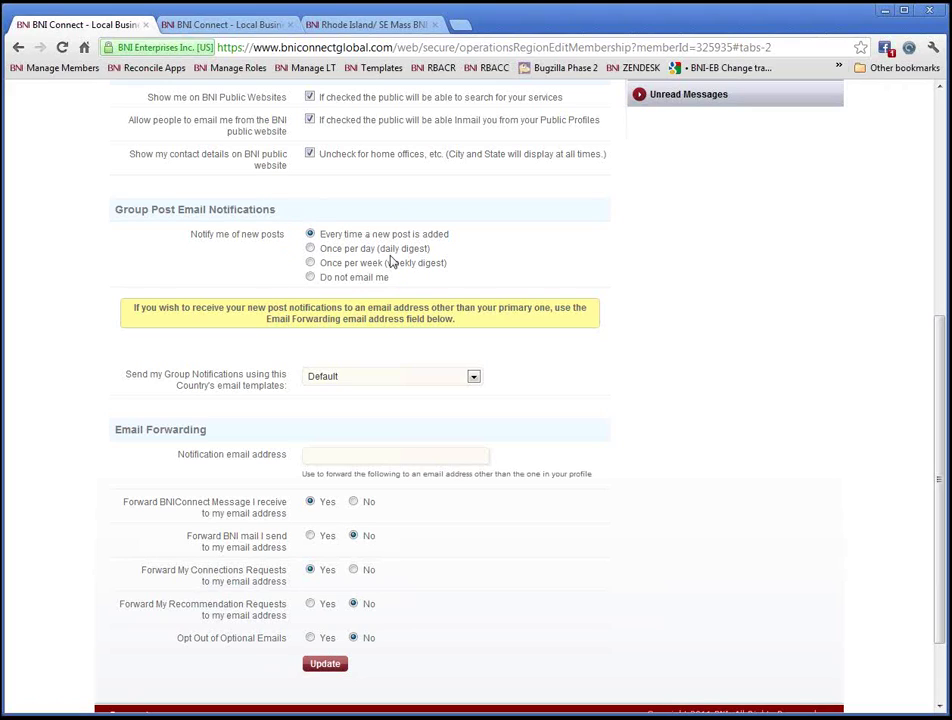
scroll(593, 319, "down", 2)
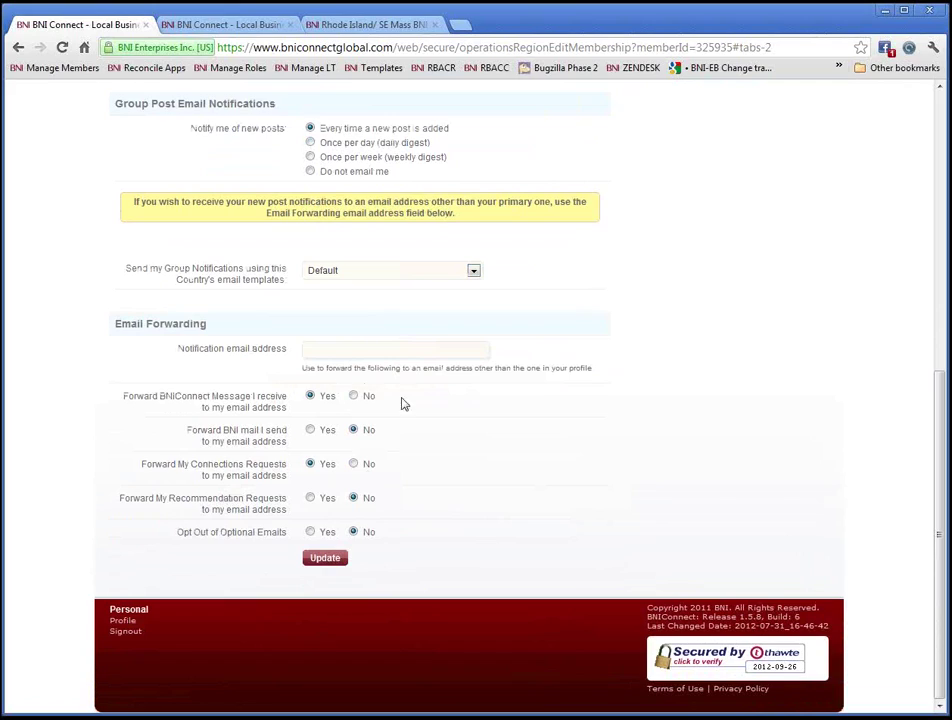
left_click(346, 353)
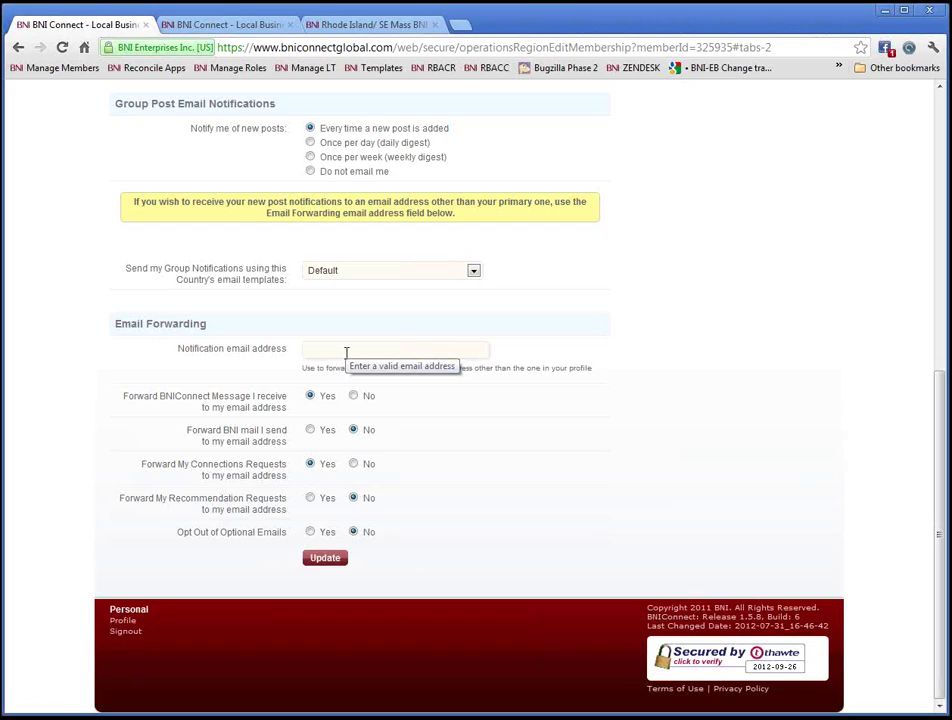
left_click(346, 352)
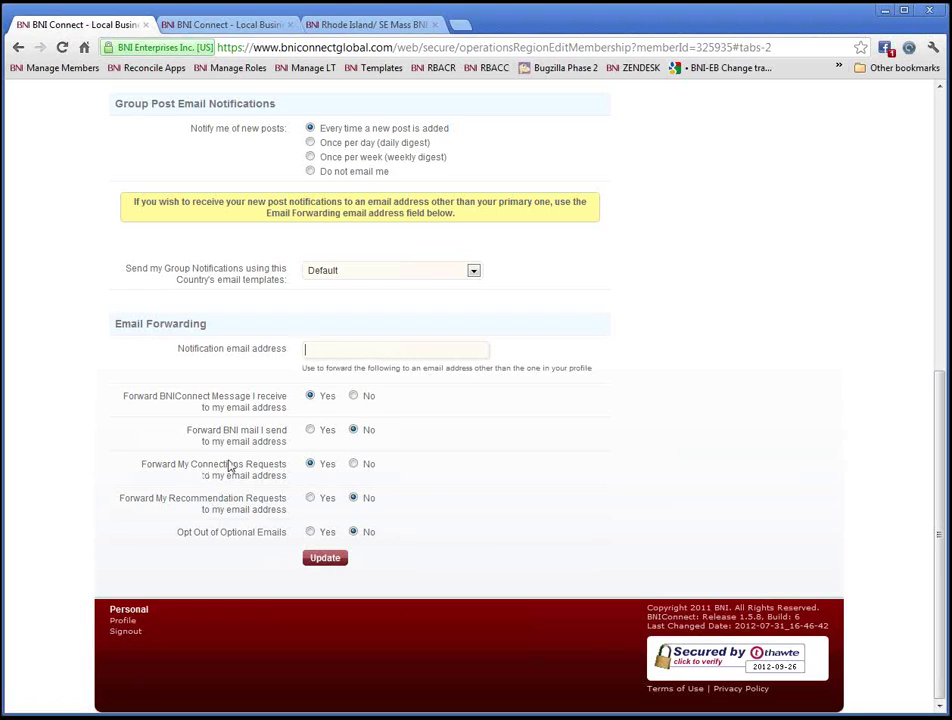
scroll(582, 440, "up", 5)
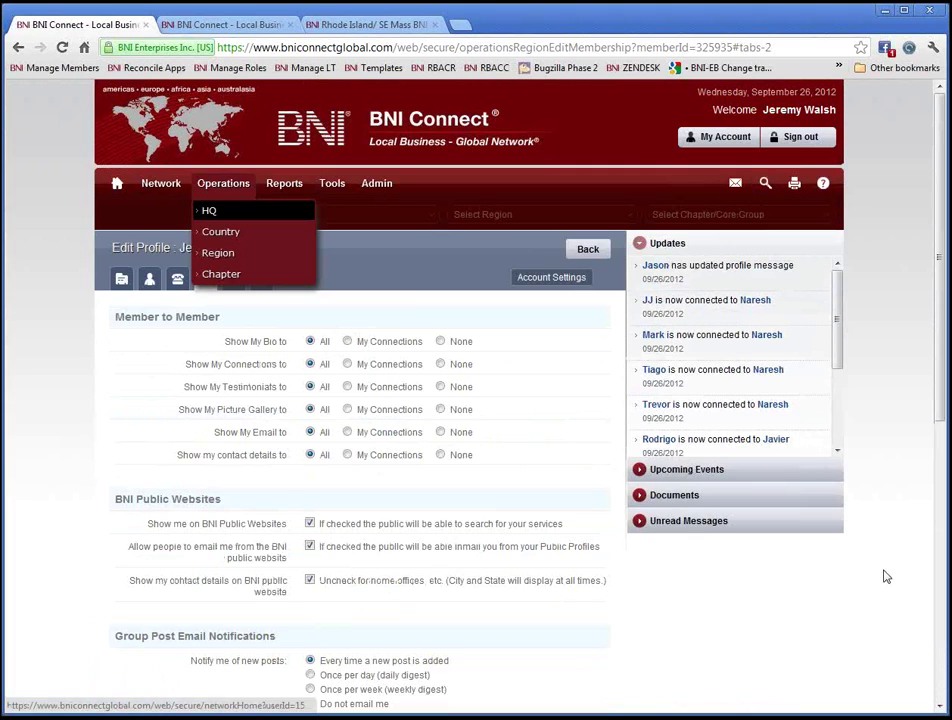
scroll(884, 576, "down", 5)
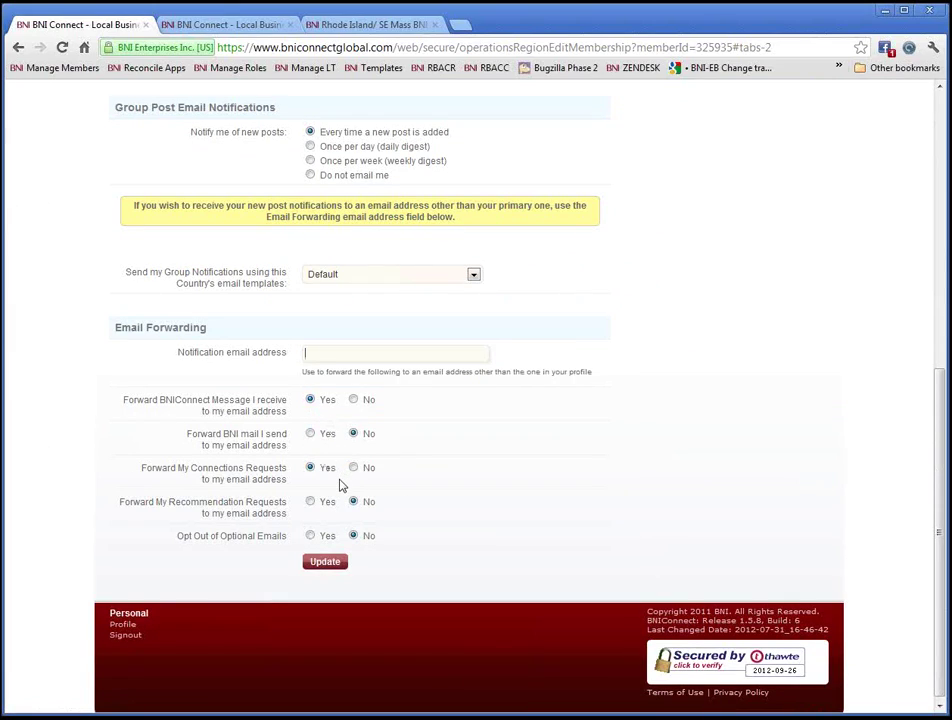
scroll(431, 513, "down", 1)
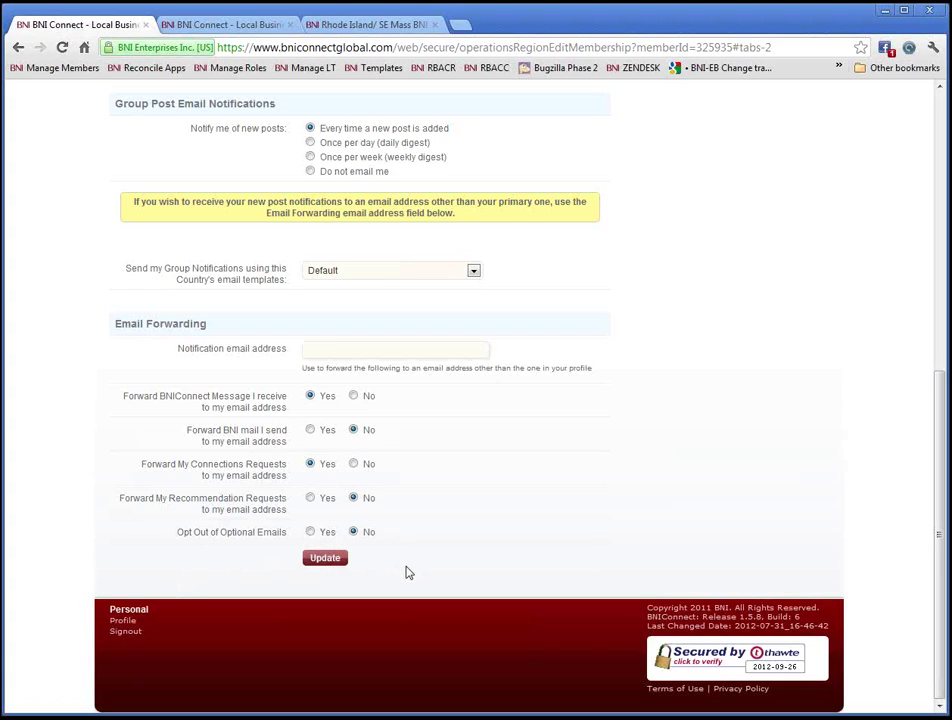
scroll(416, 480, "up", 5)
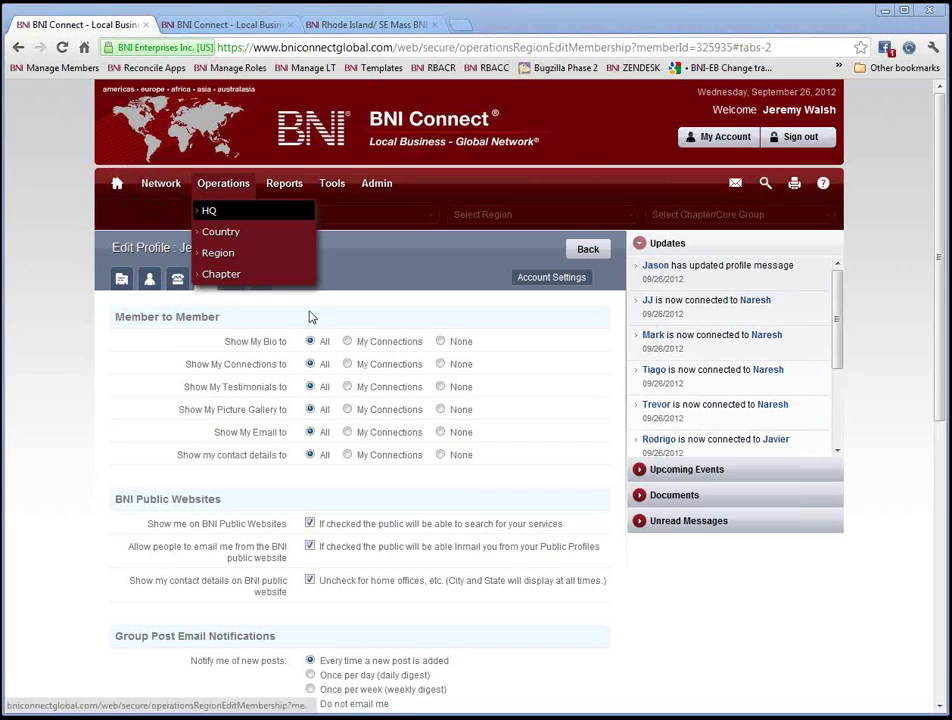
Dismiss the navigation list, go to the Home page, and open Edit Profile's personal details
left_click(513, 461)
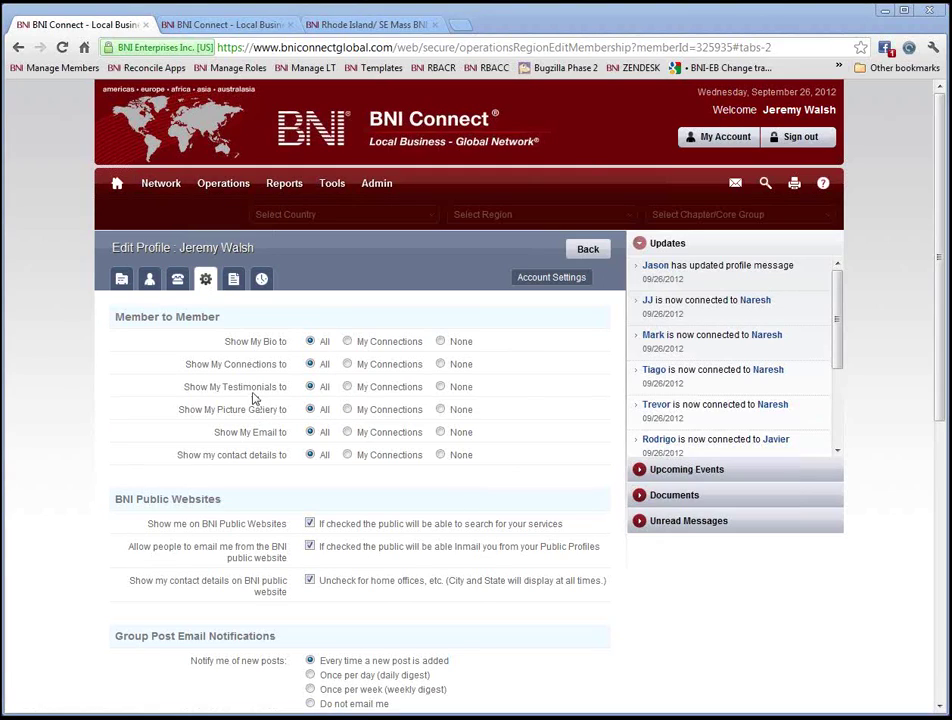
left_click(117, 186)
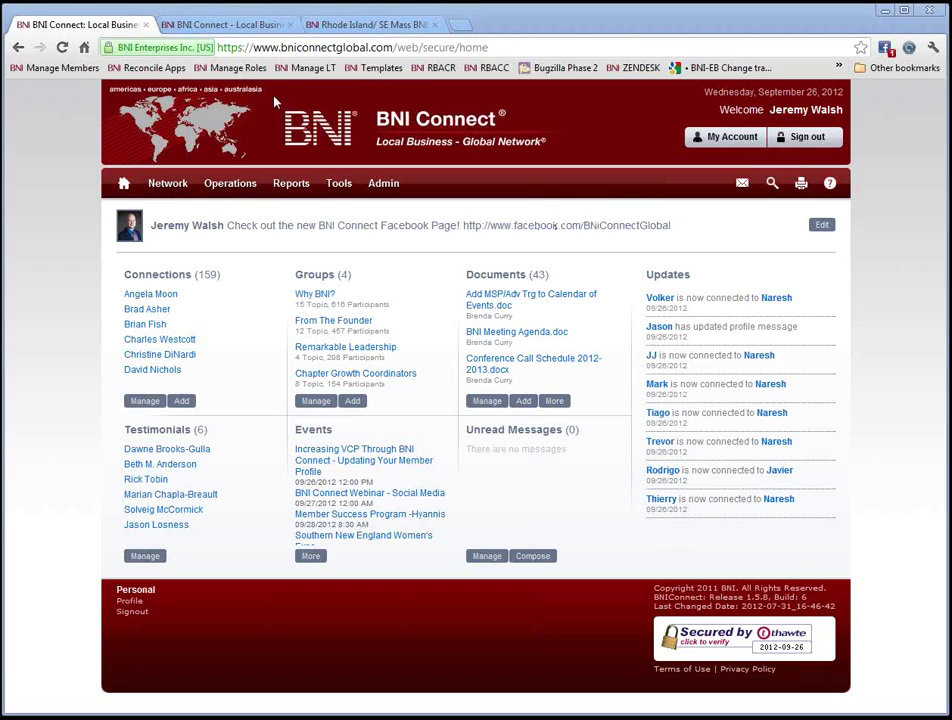
left_click(673, 297)
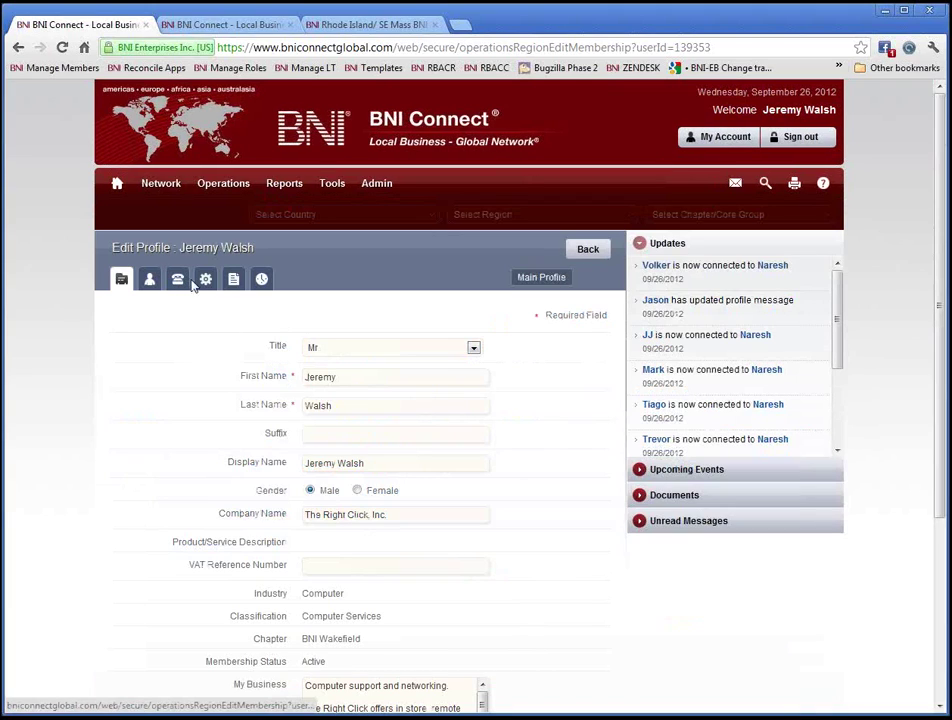
Show the gear settings tab and review Member to Member, Group Post and Email Forwarding settings
left_click(198, 282)
scroll(605, 330, "down", 5)
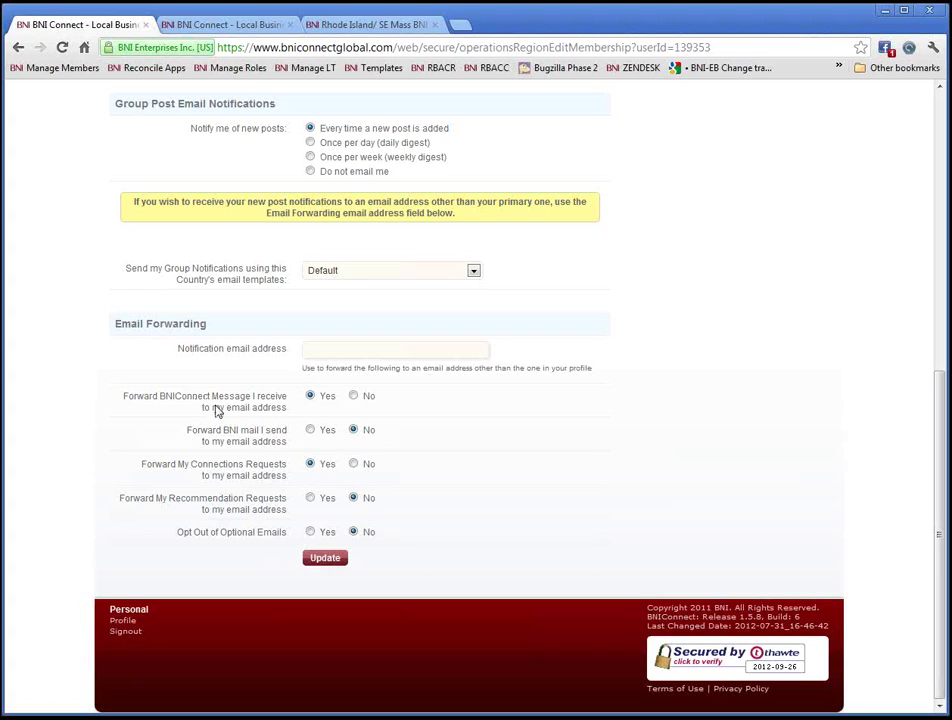
scroll(811, 316, "up", 1)
scroll(811, 316, "up", 4)
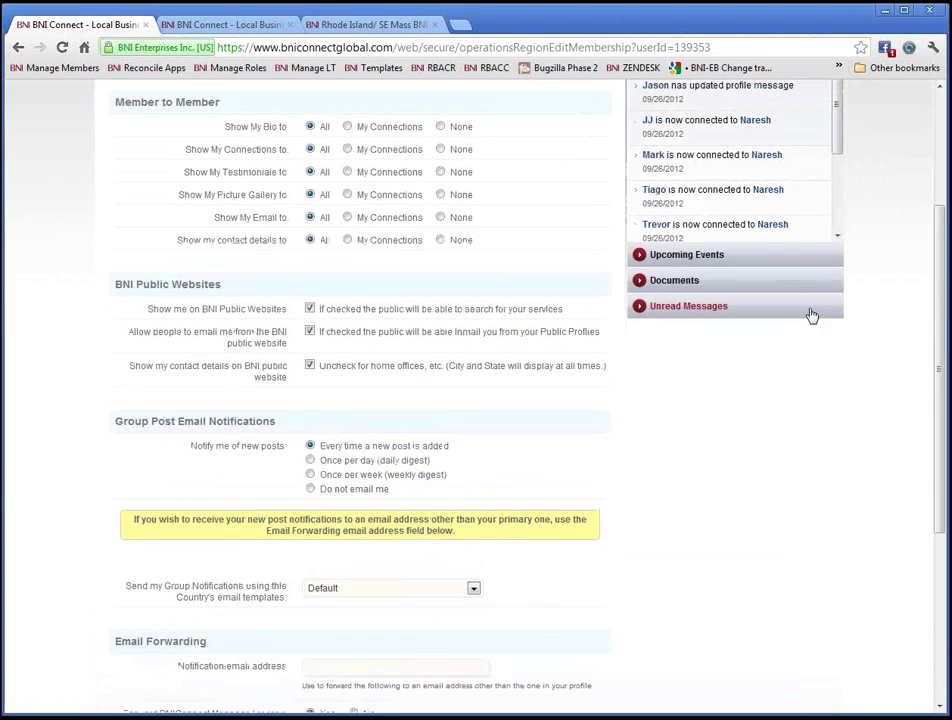
mouse_move(736, 186)
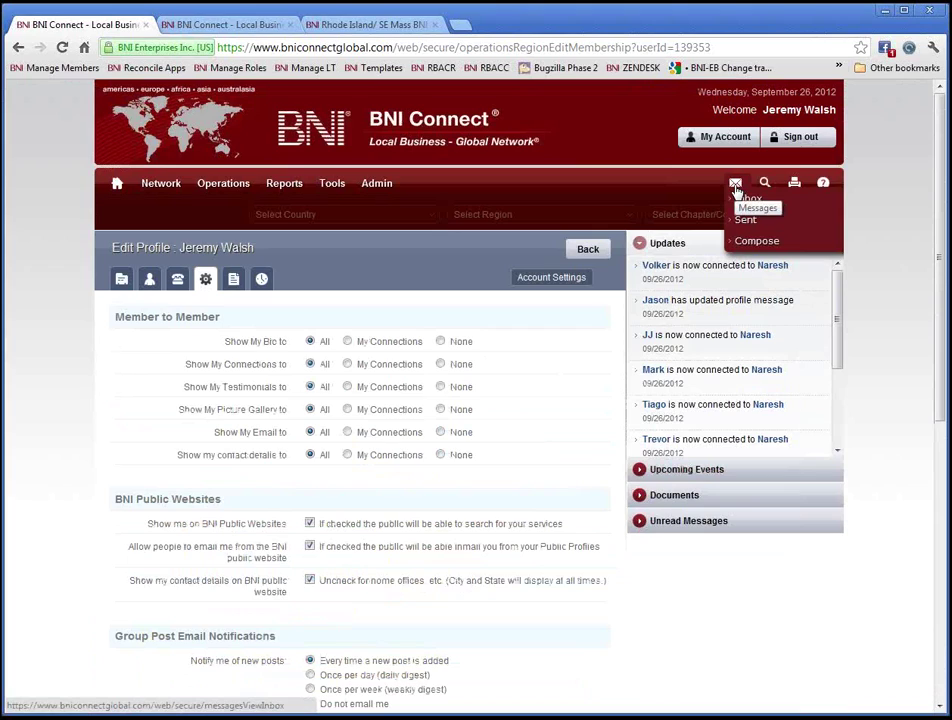
scroll(614, 436, "down", 4)
scroll(616, 433, "down", 2)
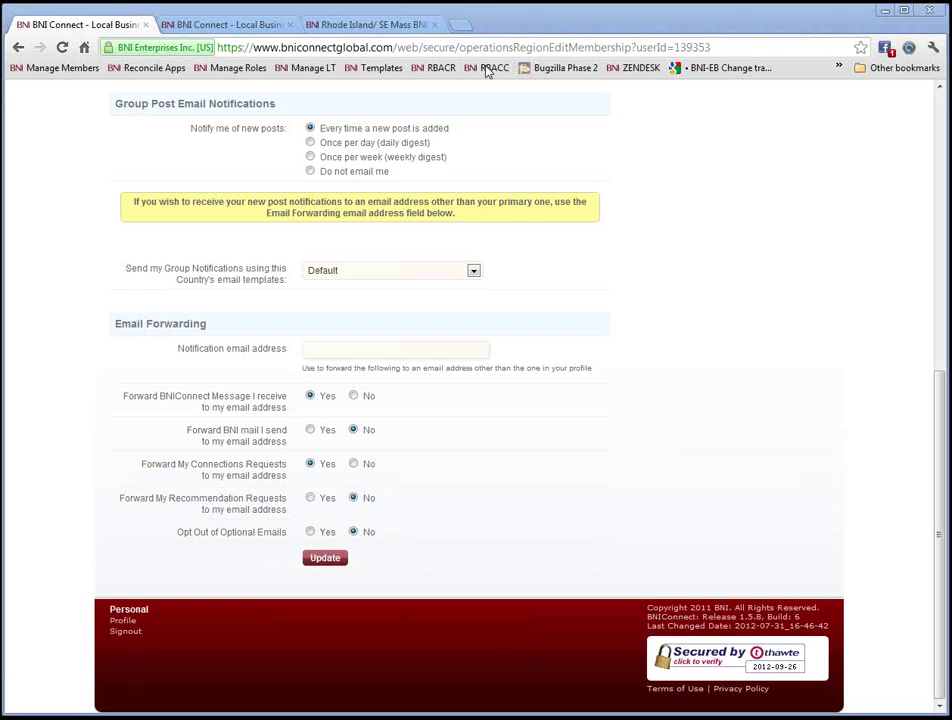
scroll(729, 349, "up", 5)
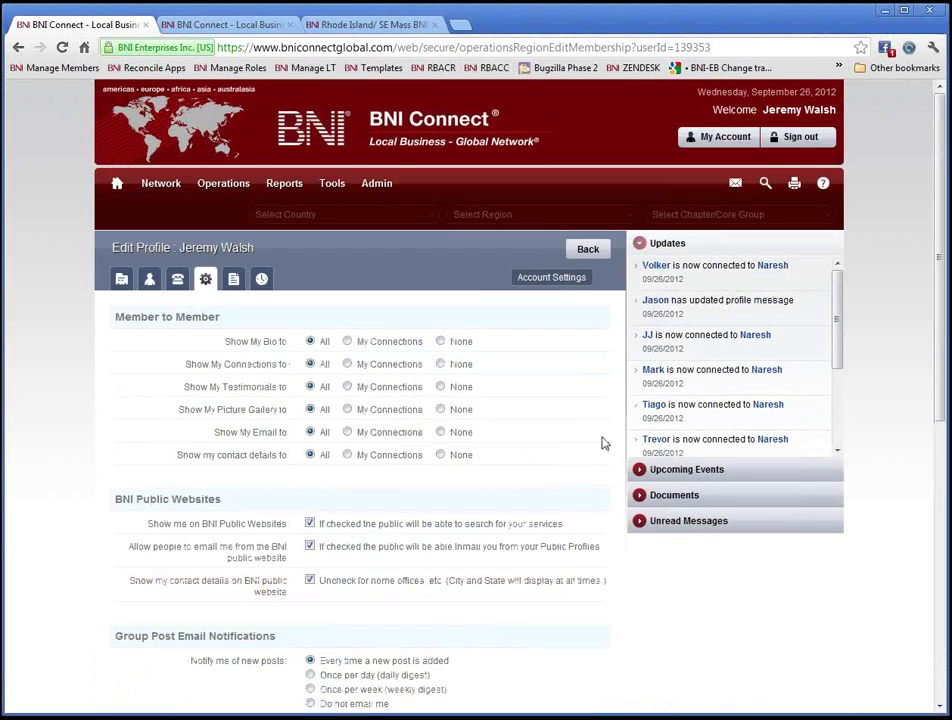
scroll(185, 431, "down", 5)
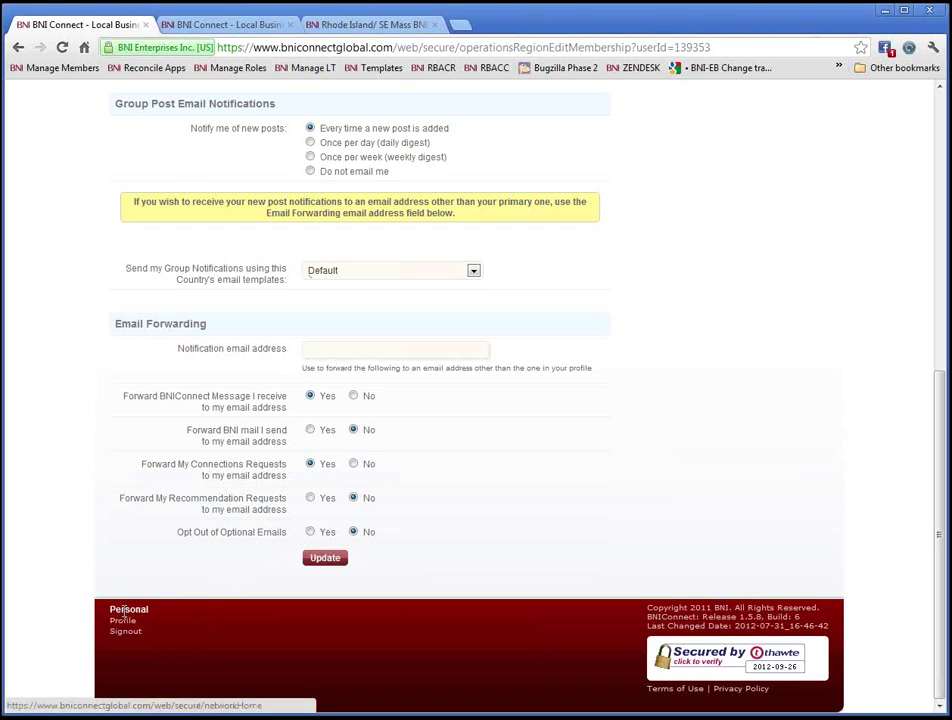
Return to the own profile and close the Rhode Island/SE Mass BNI member details tab
left_click(131, 628)
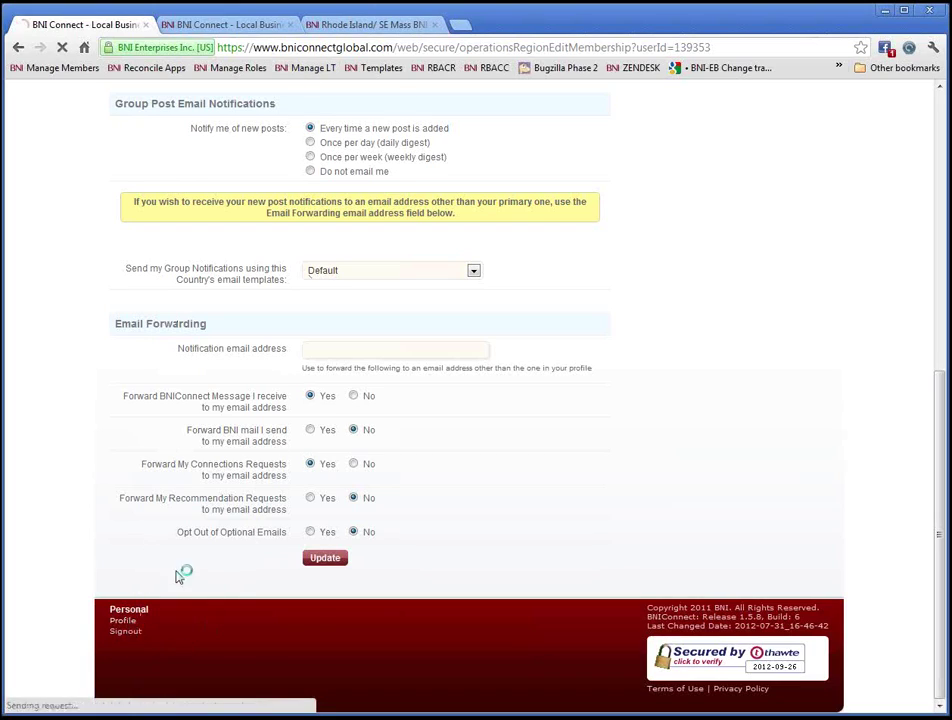
left_click(420, 25)
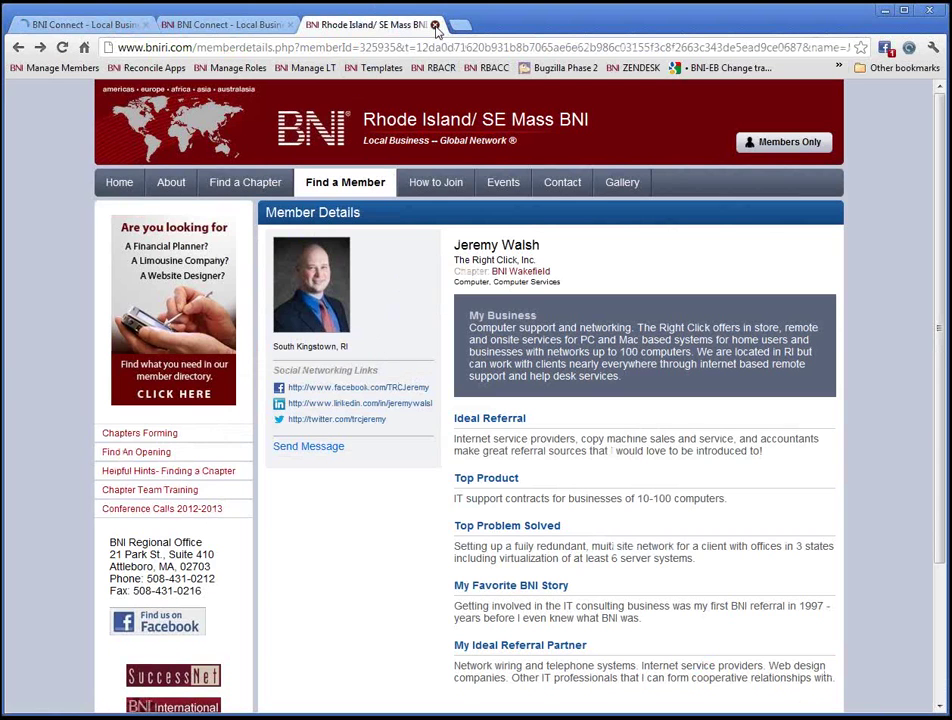
left_click(435, 25)
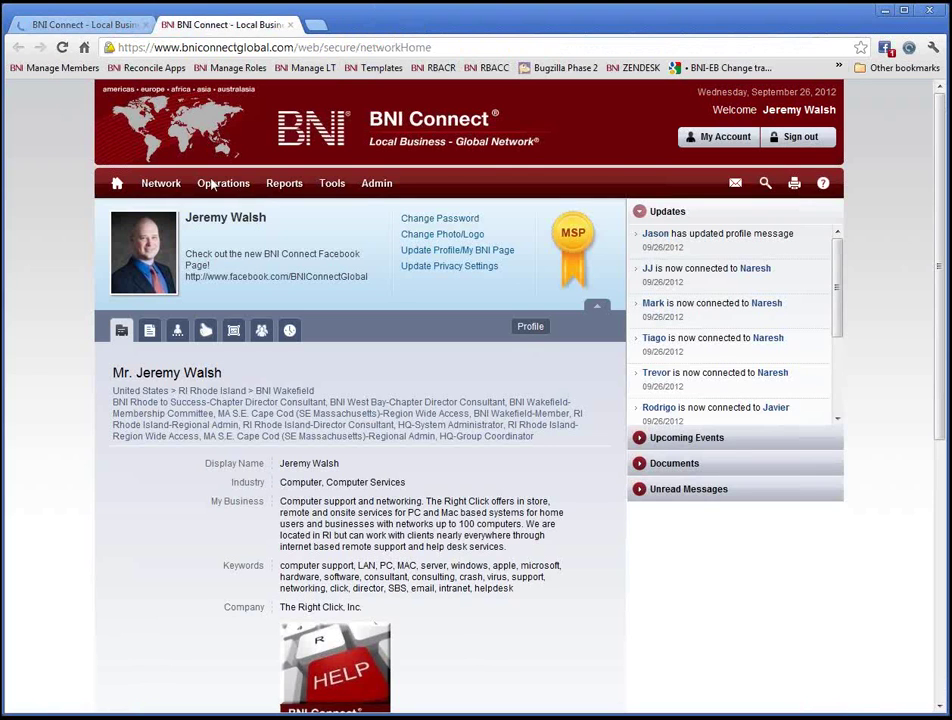
Show the profile Photos and view the recommendation letter full size, then close it
left_click(234, 331)
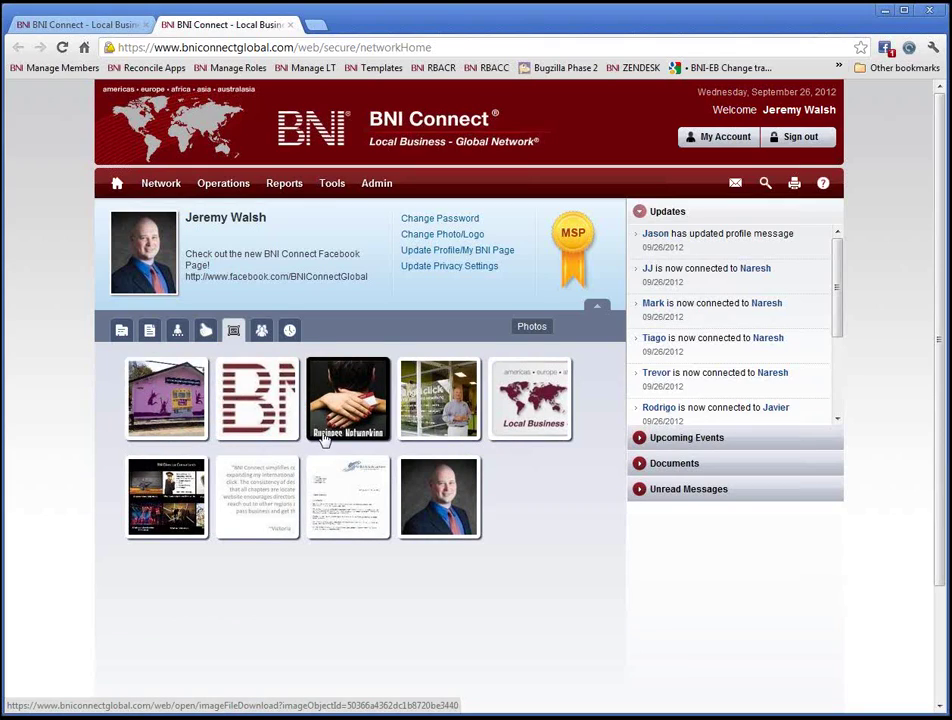
left_click(340, 506)
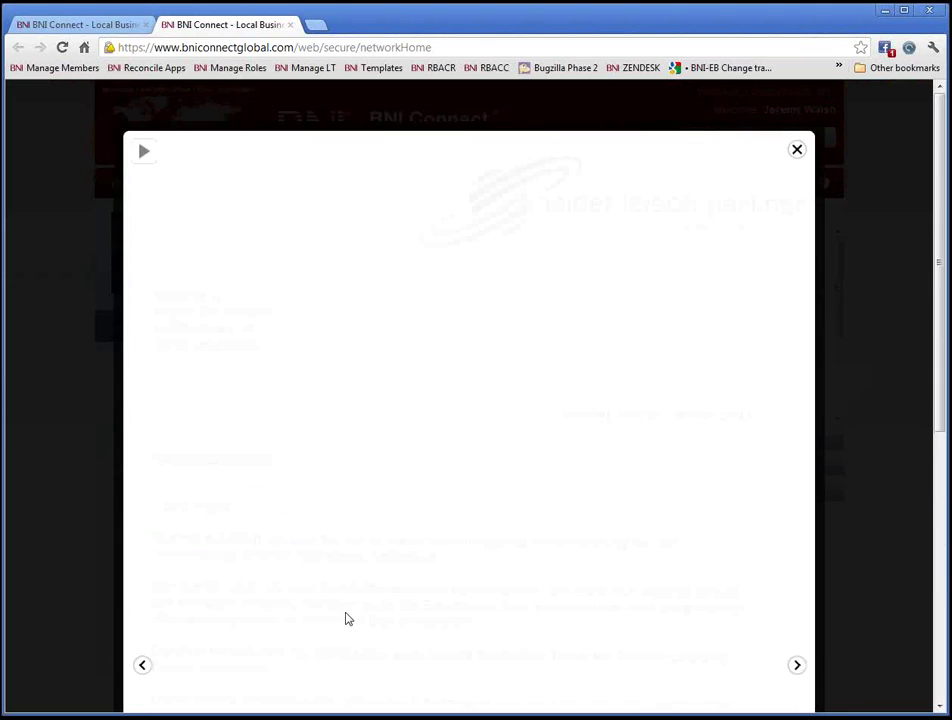
scroll(418, 420, "down", 5)
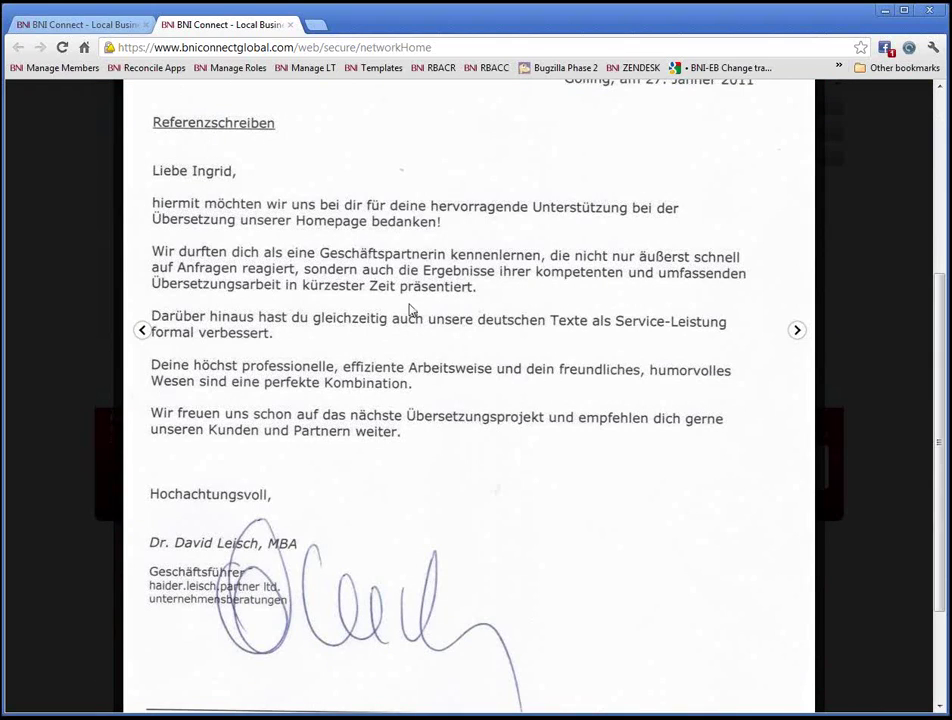
scroll(410, 310, "down", 3)
scroll(410, 310, "up", 4)
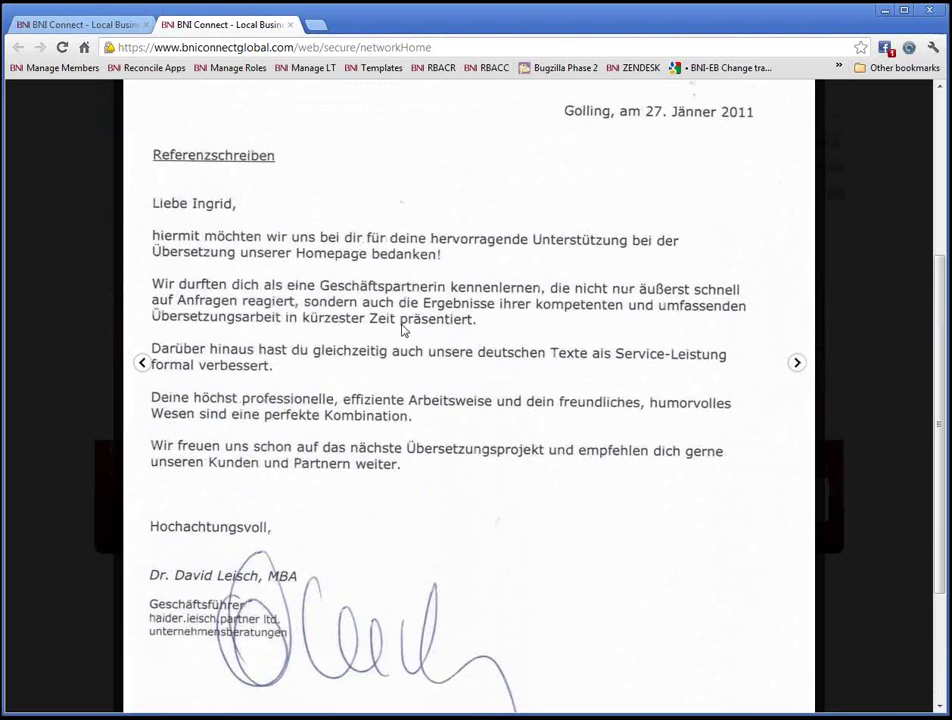
scroll(403, 330, "up", 4)
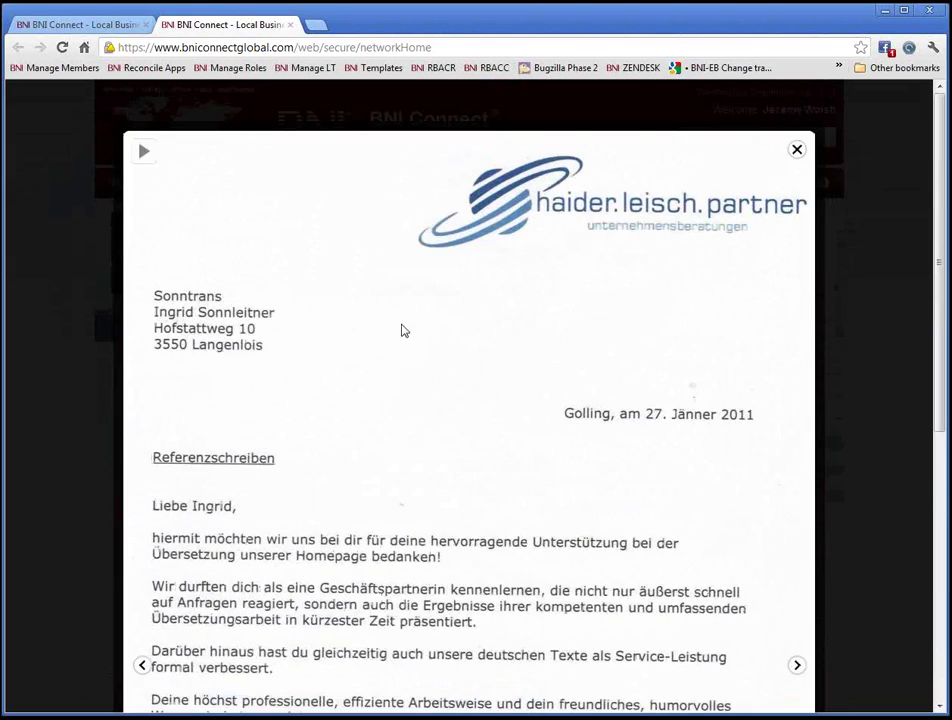
scroll(404, 331, "down", 2)
scroll(404, 333, "up", 2)
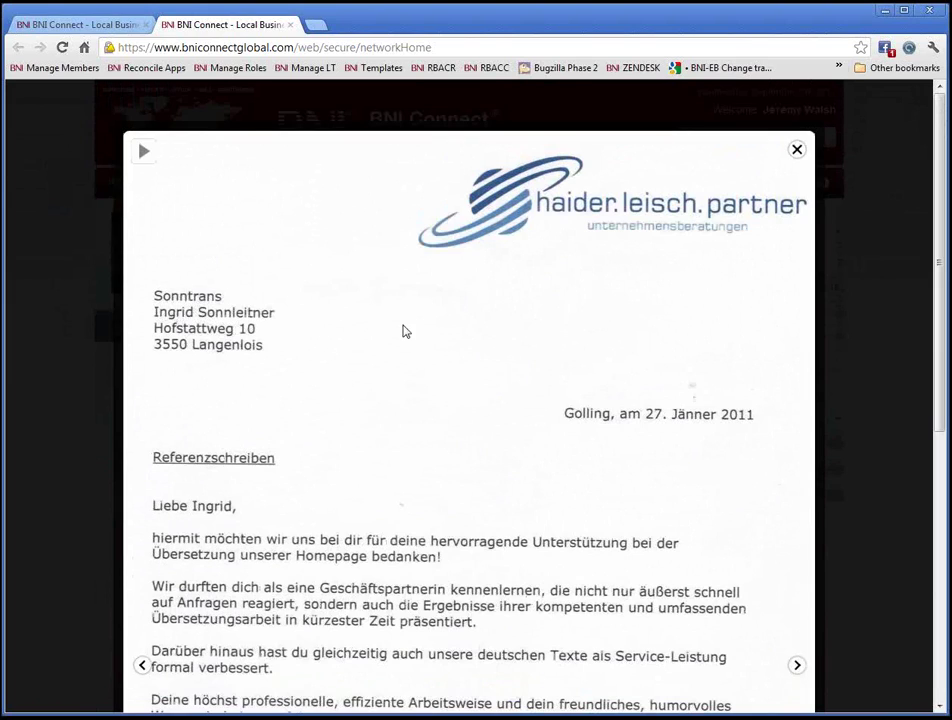
left_click(791, 152)
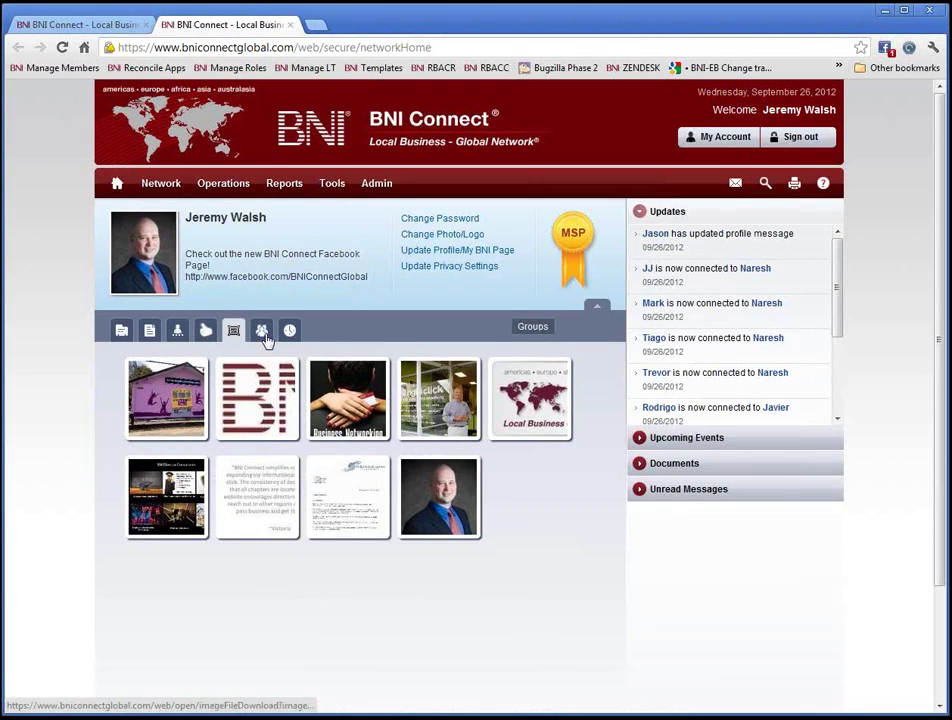
Go to Picture Gallery management and bring up the Upload Picture form
mouse_move(168, 192)
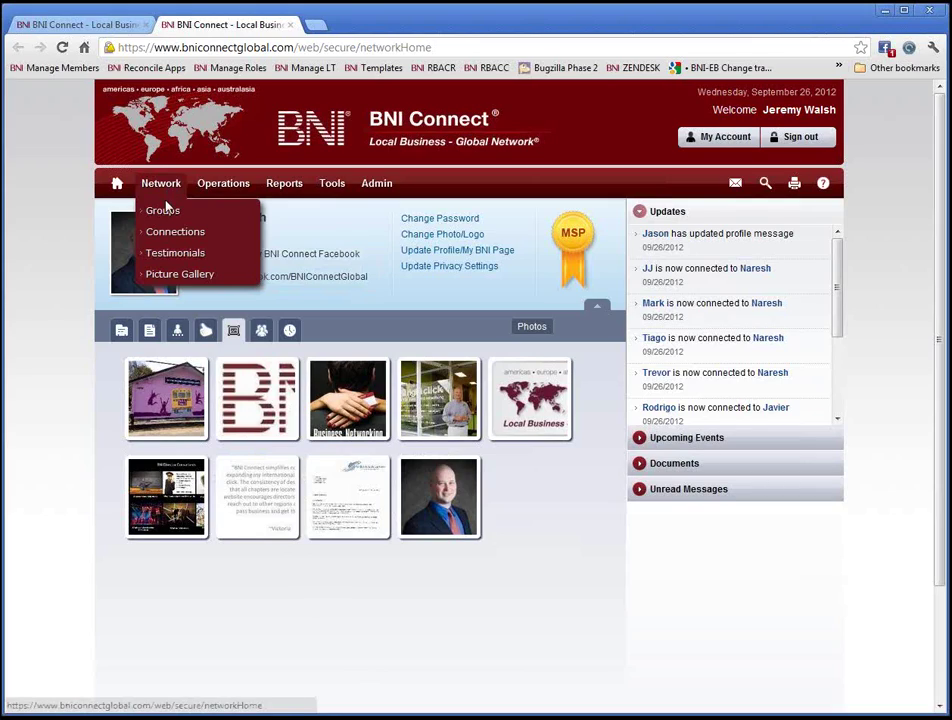
left_click(189, 274)
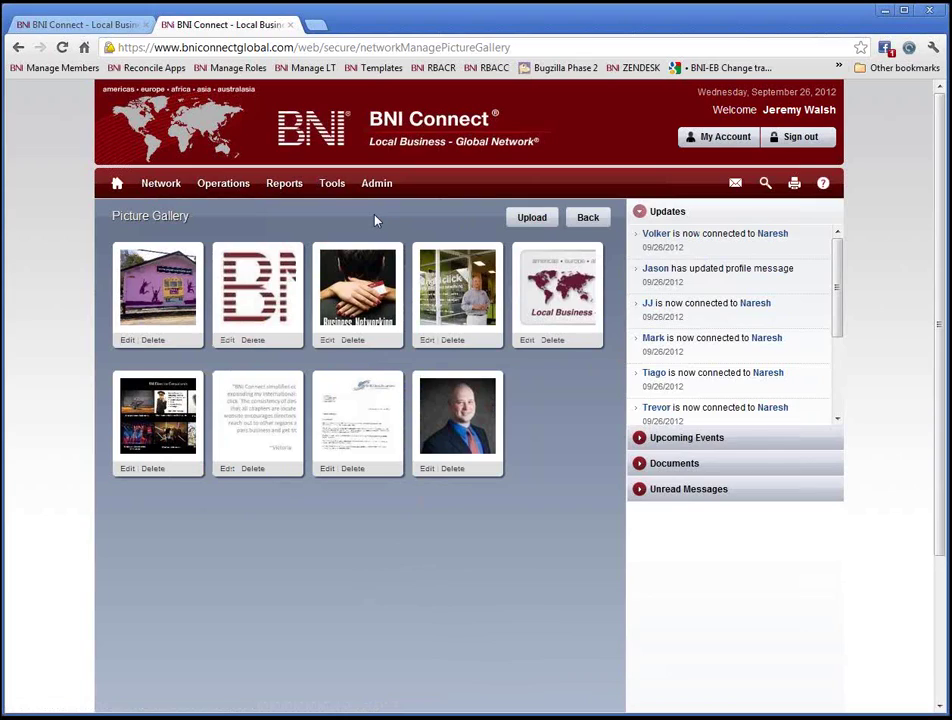
left_click(532, 218)
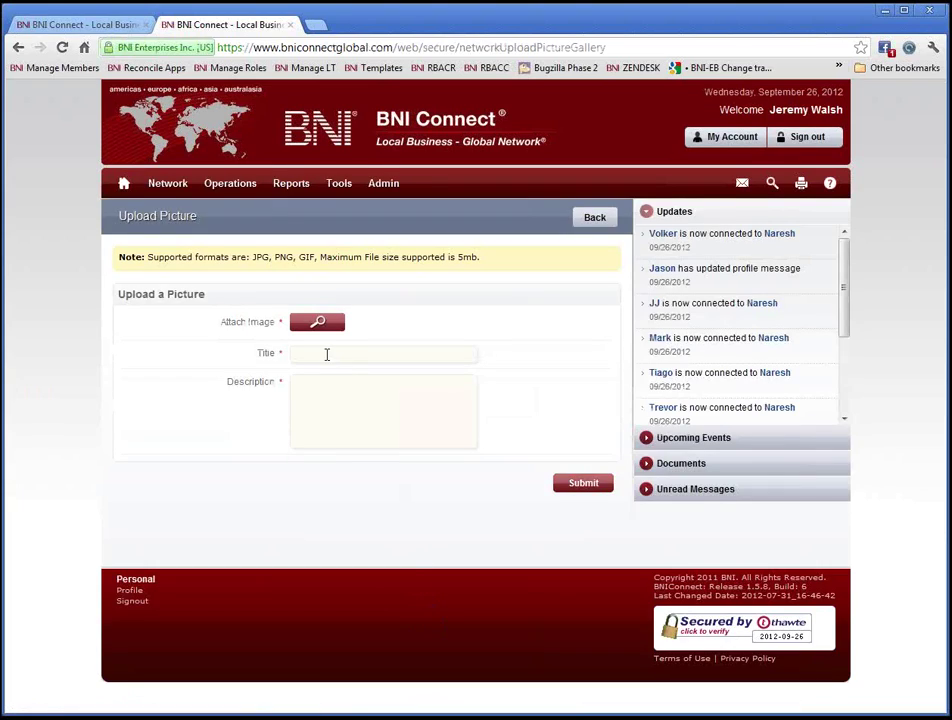
Attach the Help image with title 'Support' and description 'Support Picture'
left_click(316, 323)
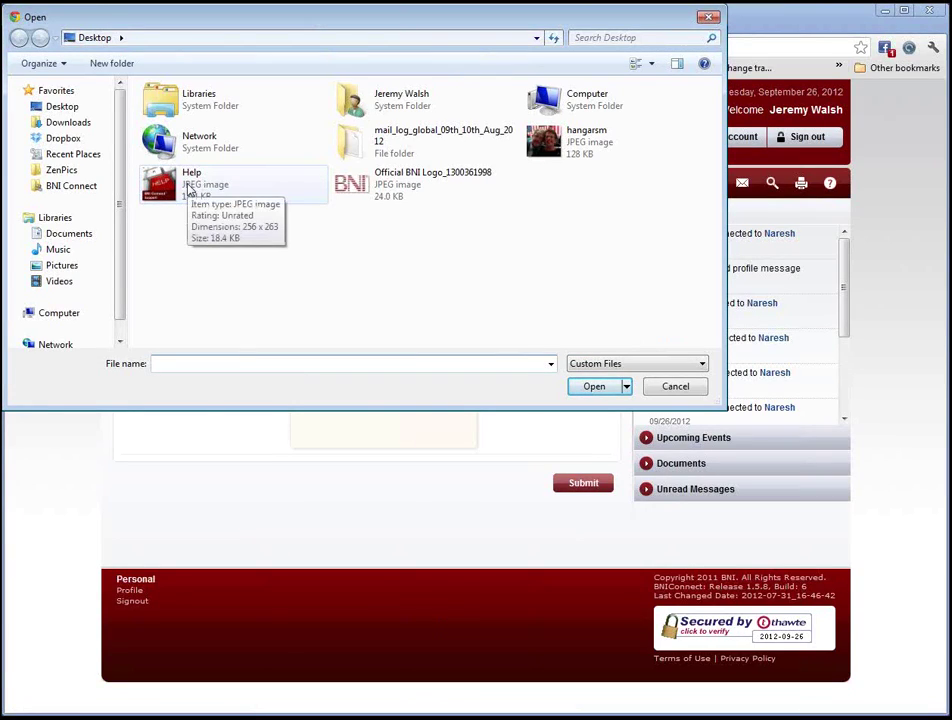
double_click(187, 190)
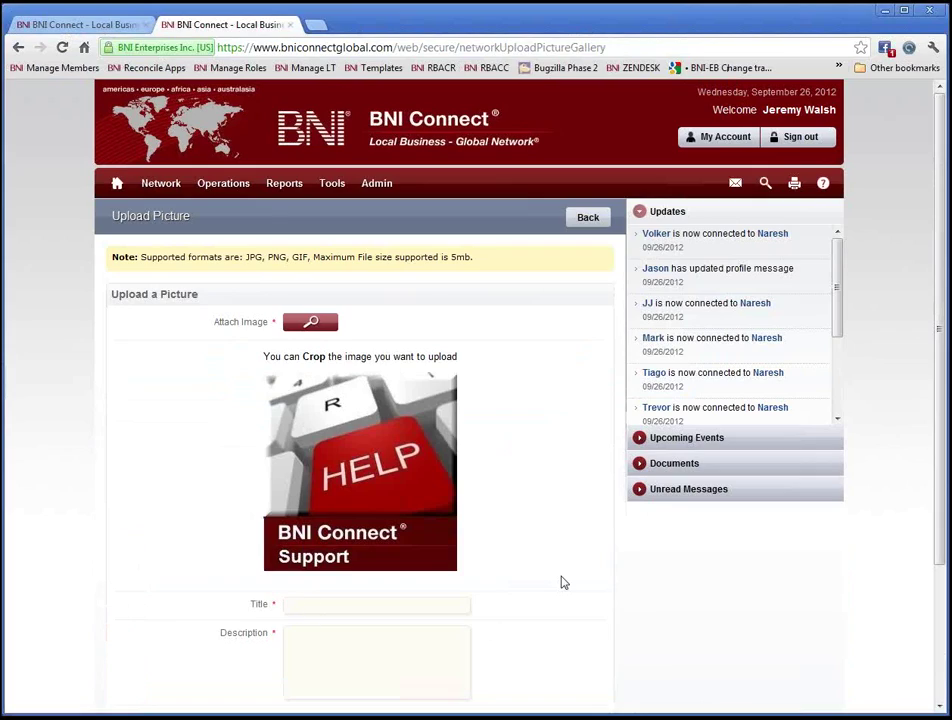
type("Support")
key("Tab")
type("S")
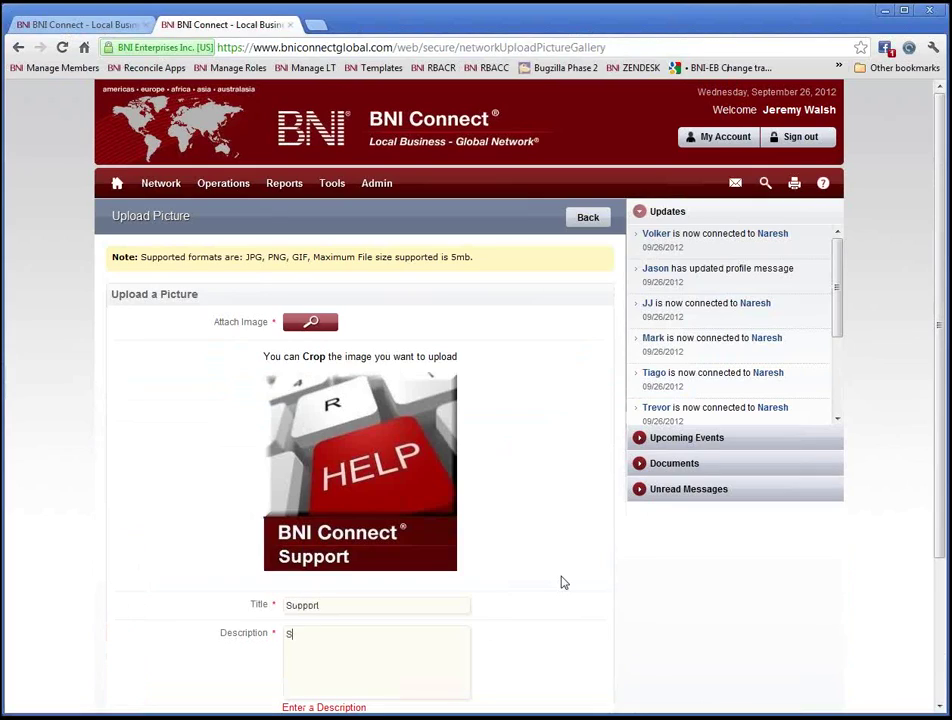
type("upport Picture")
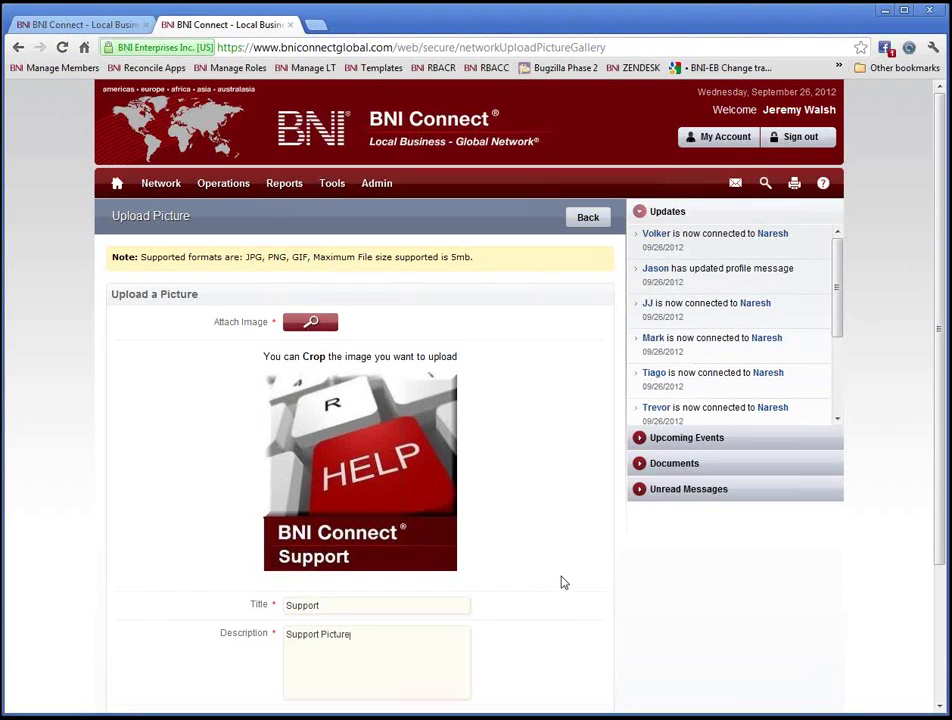
scroll(561, 583, "down", 3)
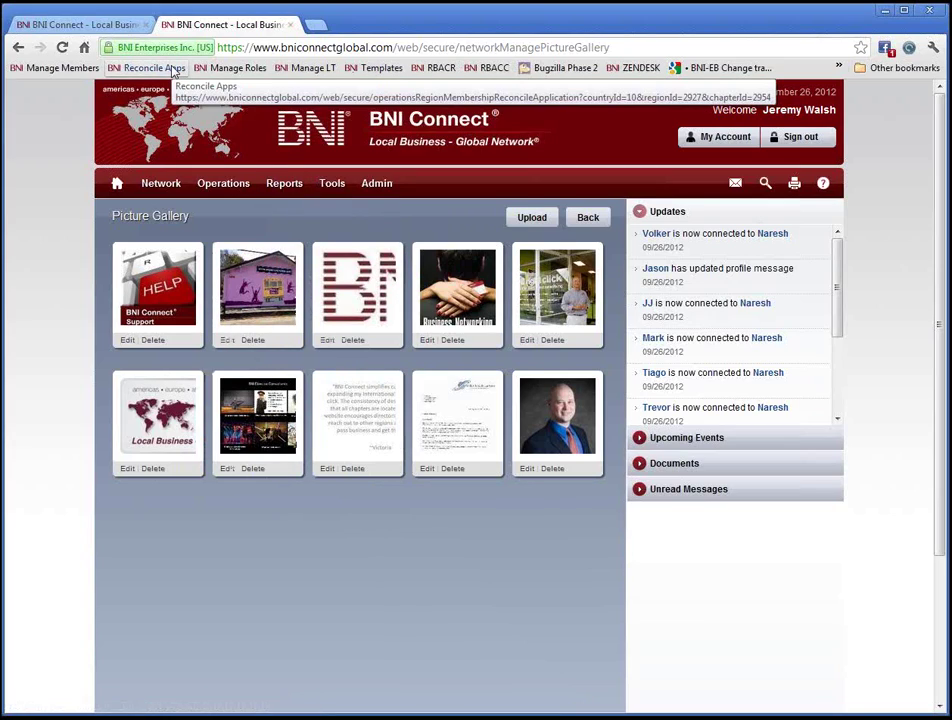
Reopen the upload form, then go back to the home dashboard
left_click(531, 217)
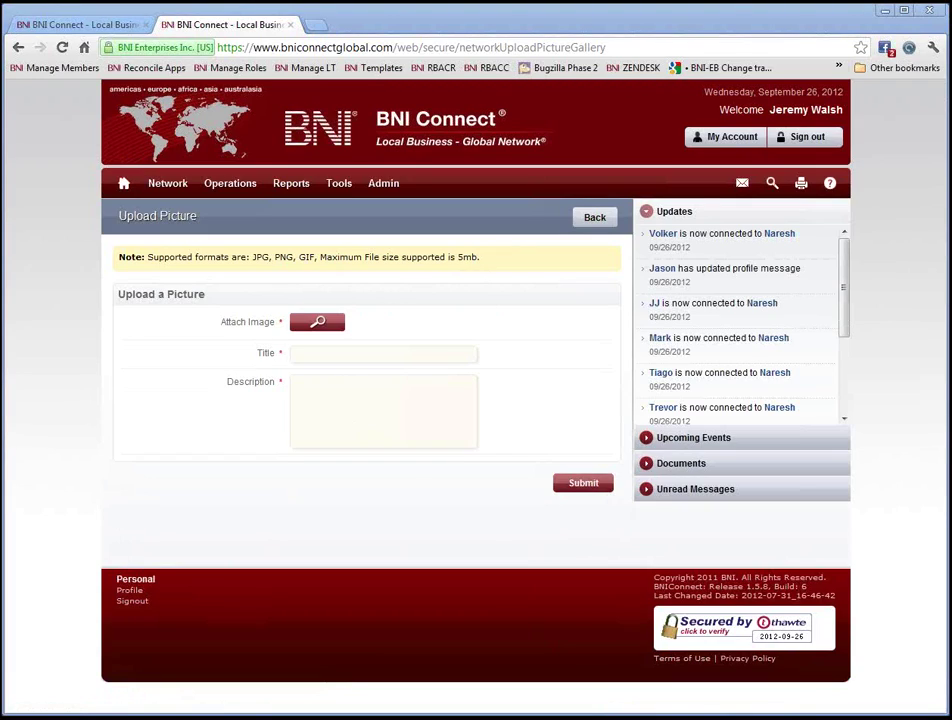
left_click(124, 185)
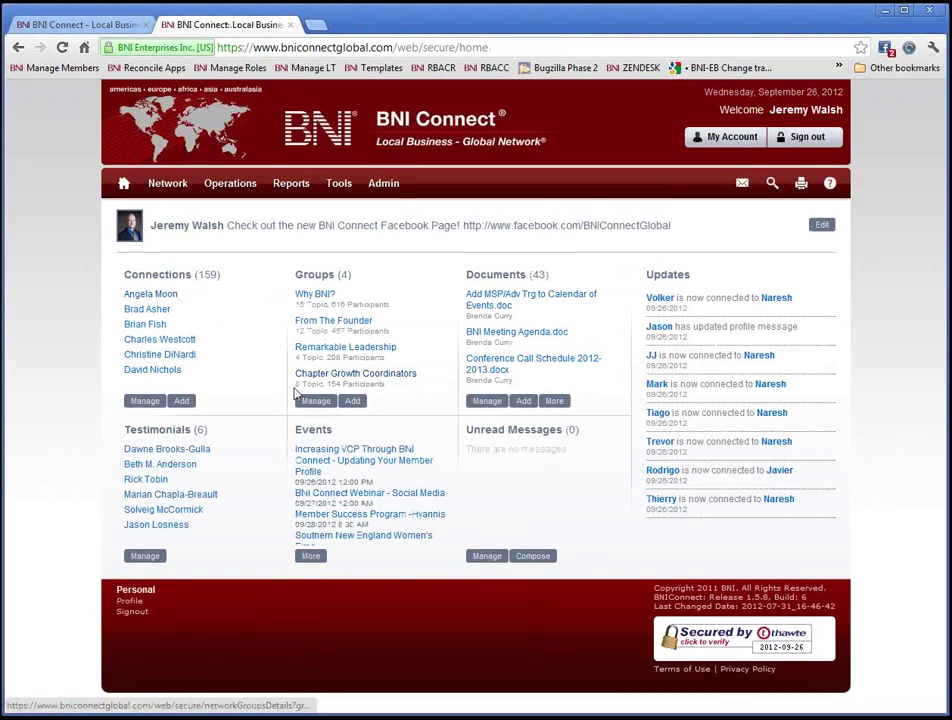
mouse_move(230, 185)
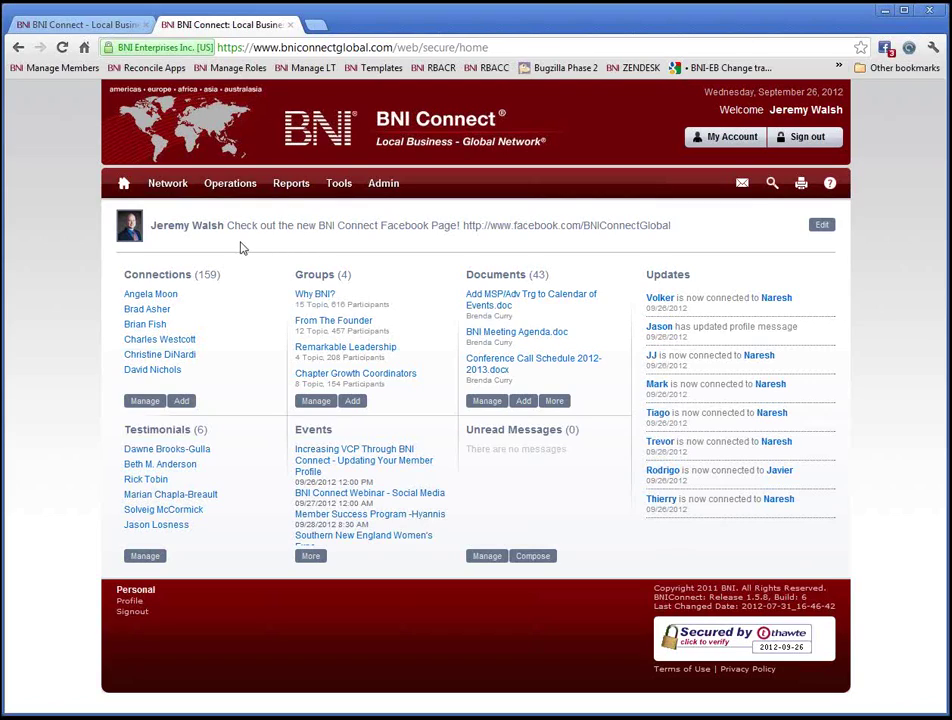
Load chapter-level Operations, view Email My Chapter, then set the country to Antarctica
left_click(224, 273)
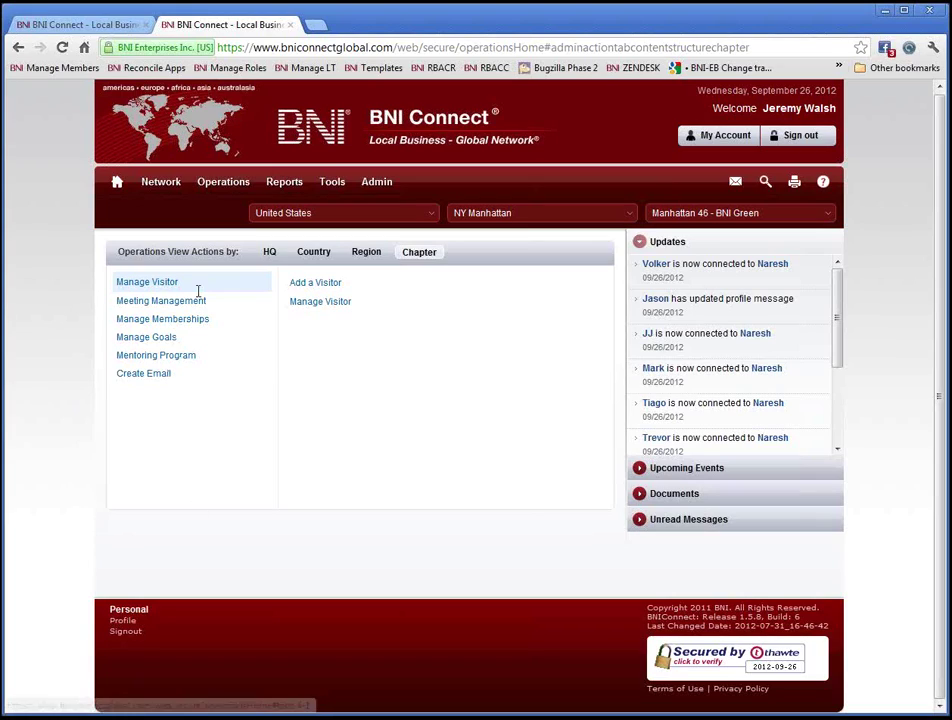
mouse_move(223, 183)
left_click(229, 274)
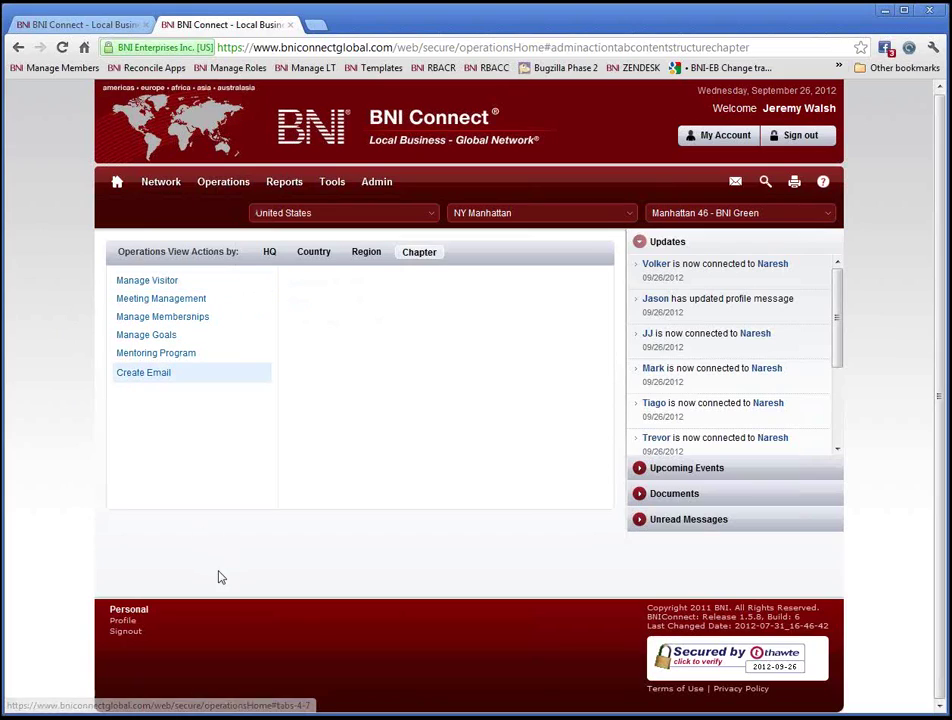
mouse_move(380, 199)
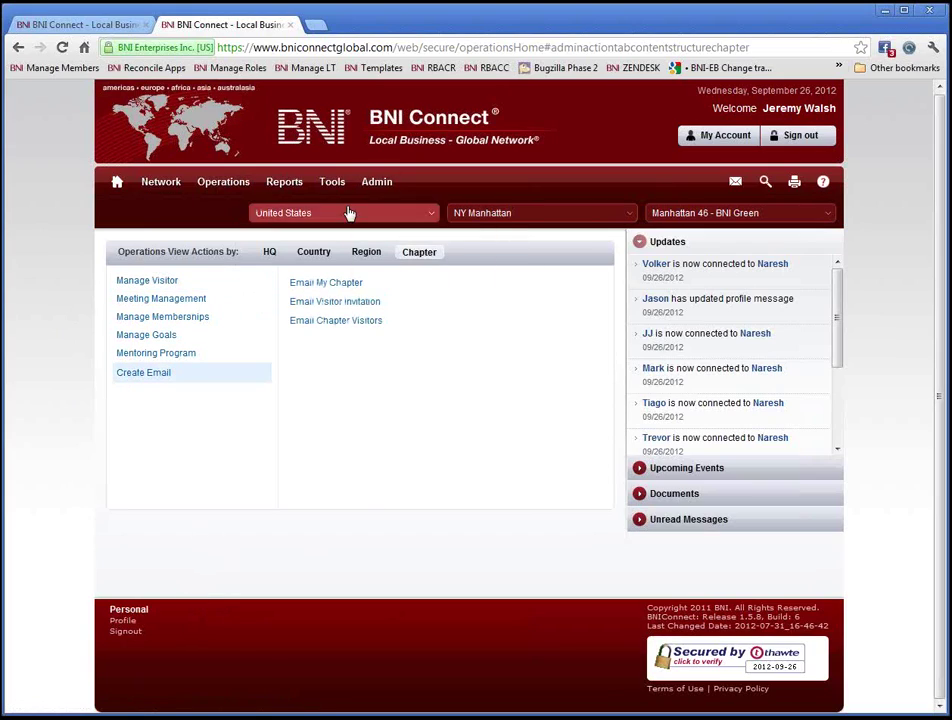
left_click(325, 284)
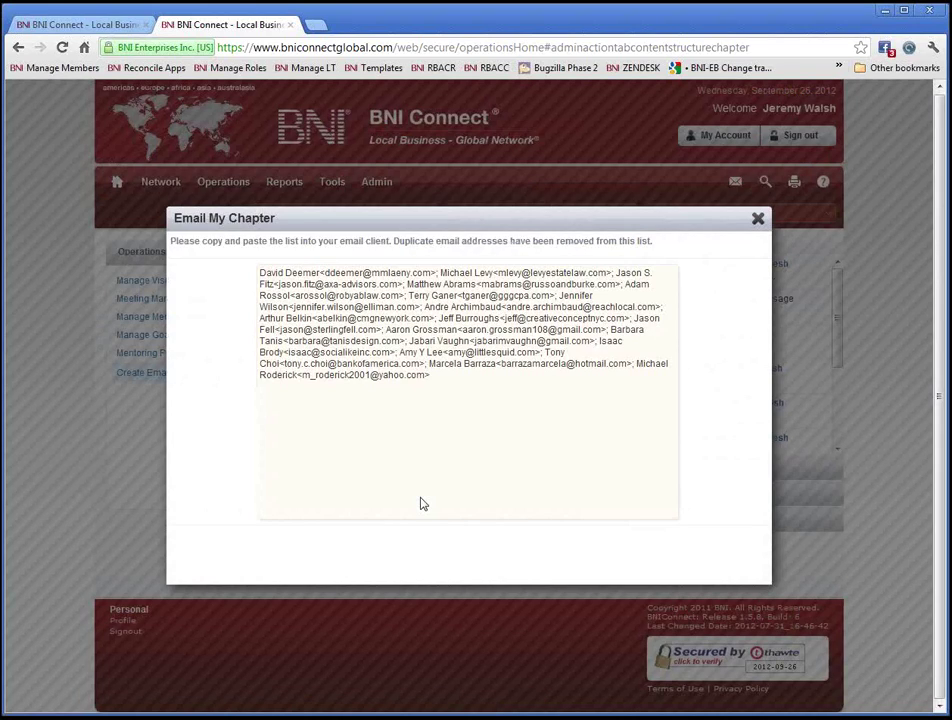
left_click(758, 220)
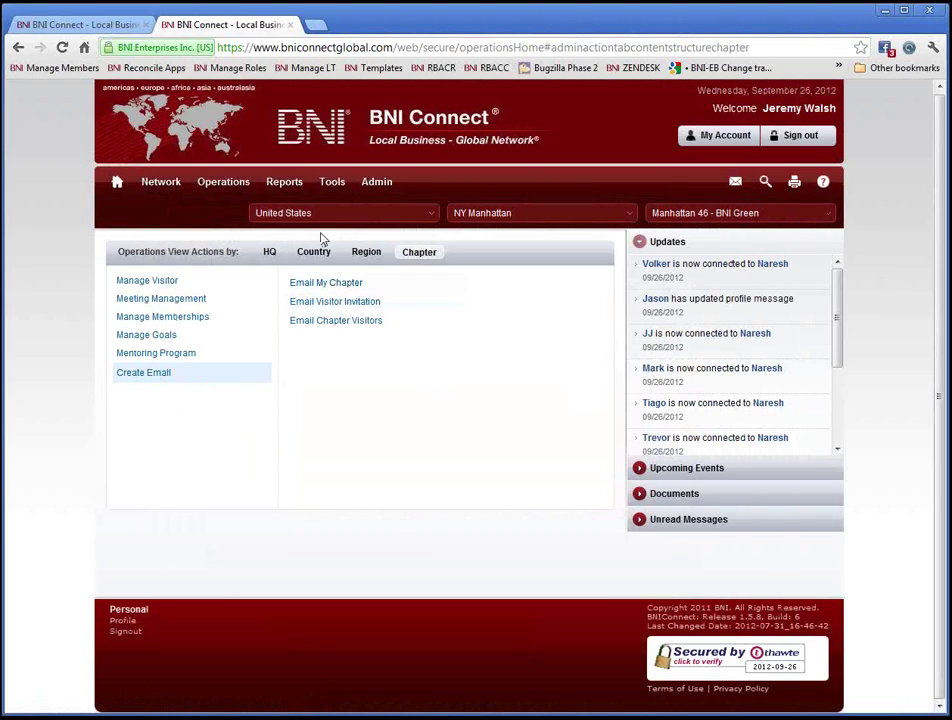
left_click(325, 213)
left_click(312, 289)
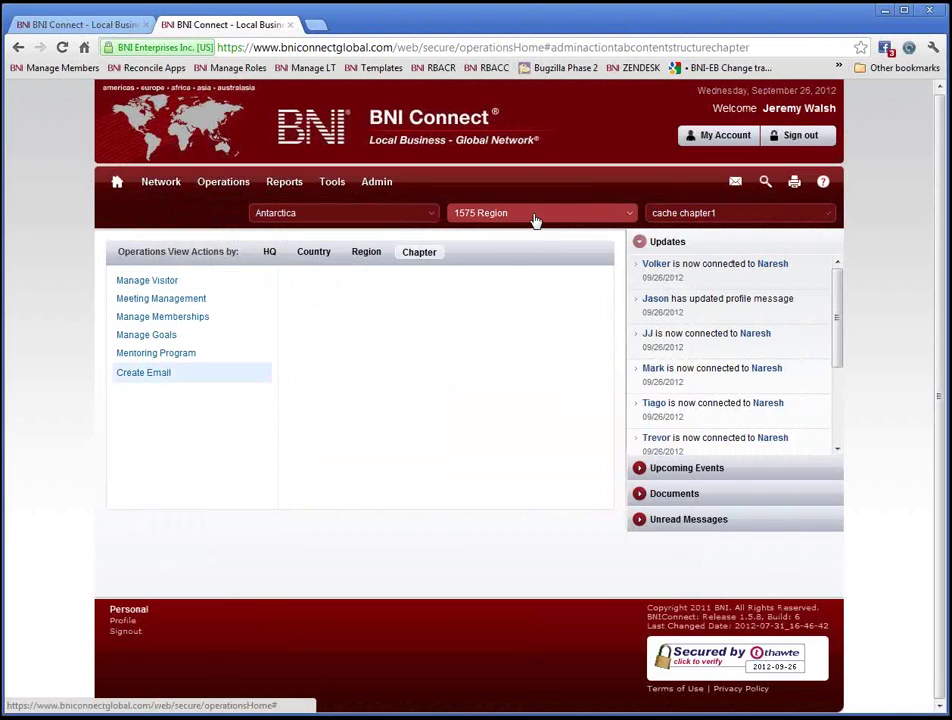
Set the Region dropdown to Shiver Region
left_click(535, 218)
scroll(525, 410, "down", 5)
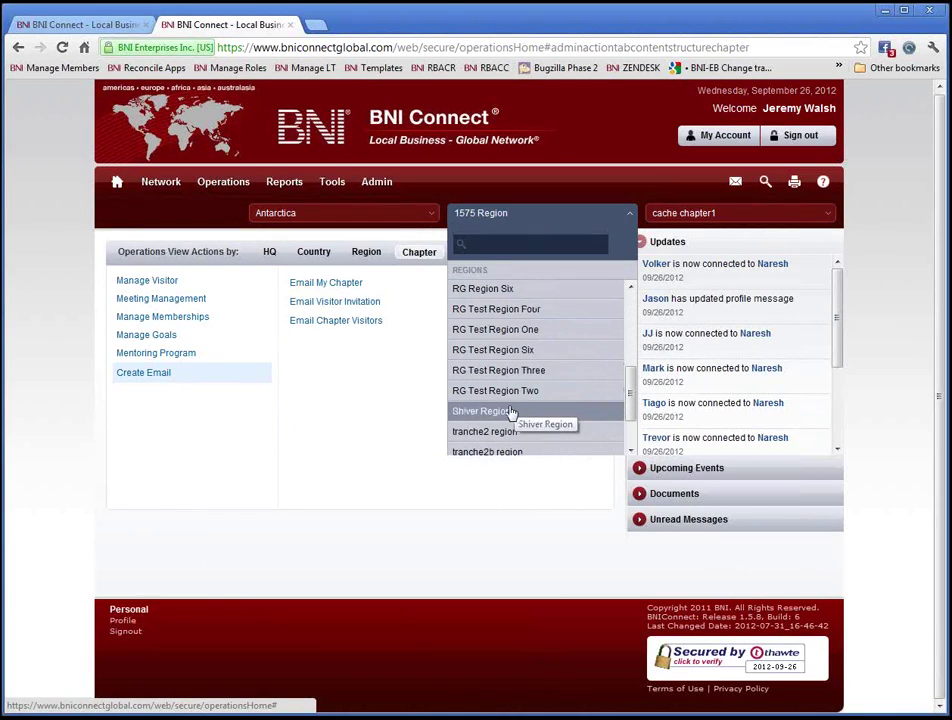
left_click(510, 411)
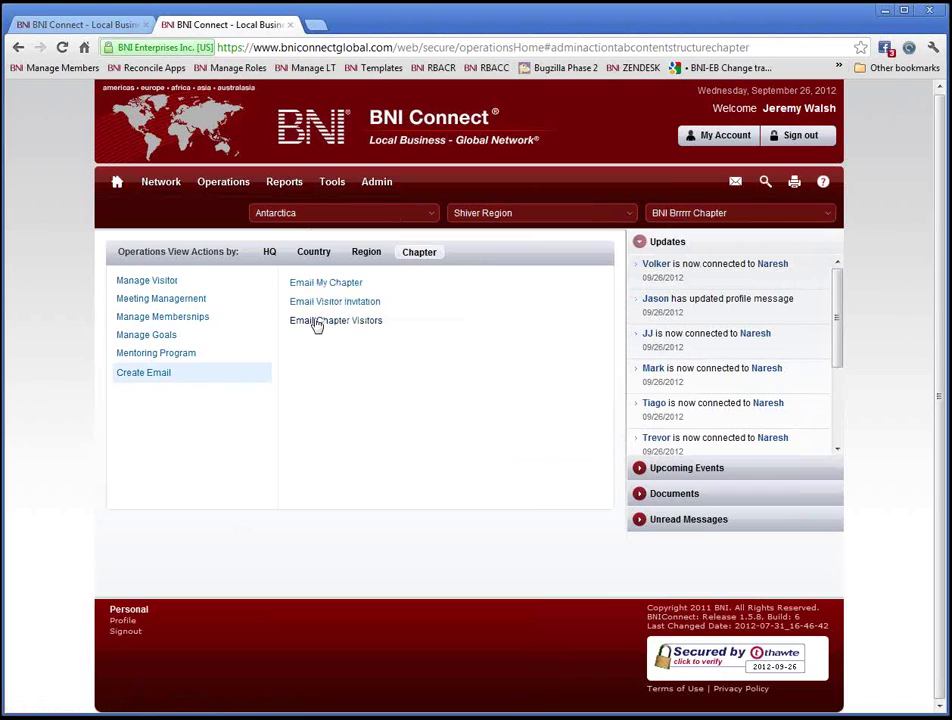
Copy all addresses from the Email My Chapter list, then close the dialog
left_click(334, 283)
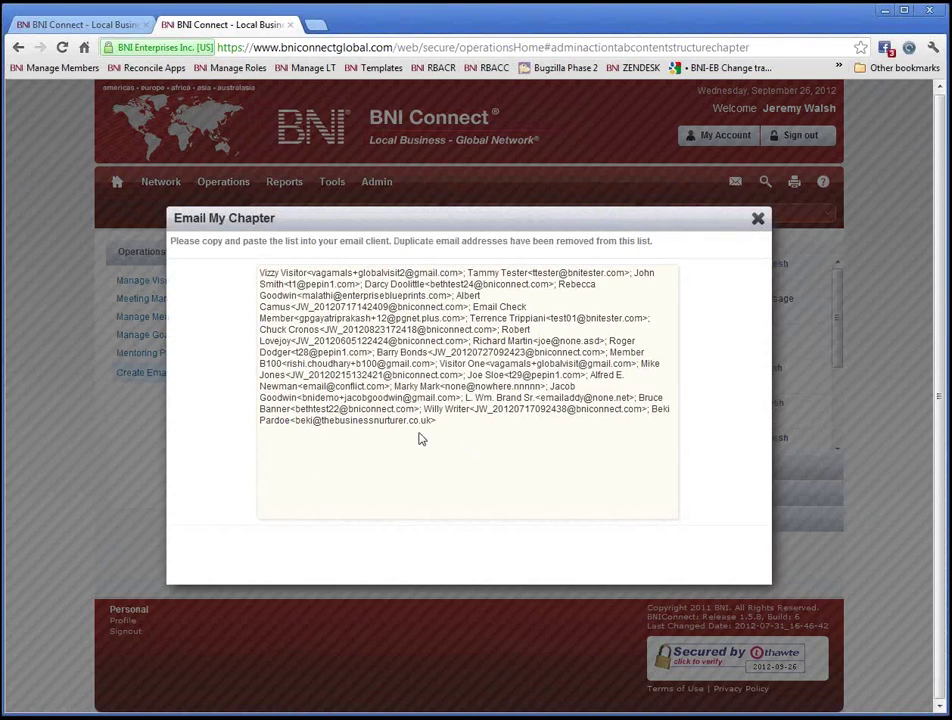
left_click_drag(450, 427, 258, 270)
left_click(375, 330)
key("ctrl+a")
left_click(266, 476)
key("ctrl+a")
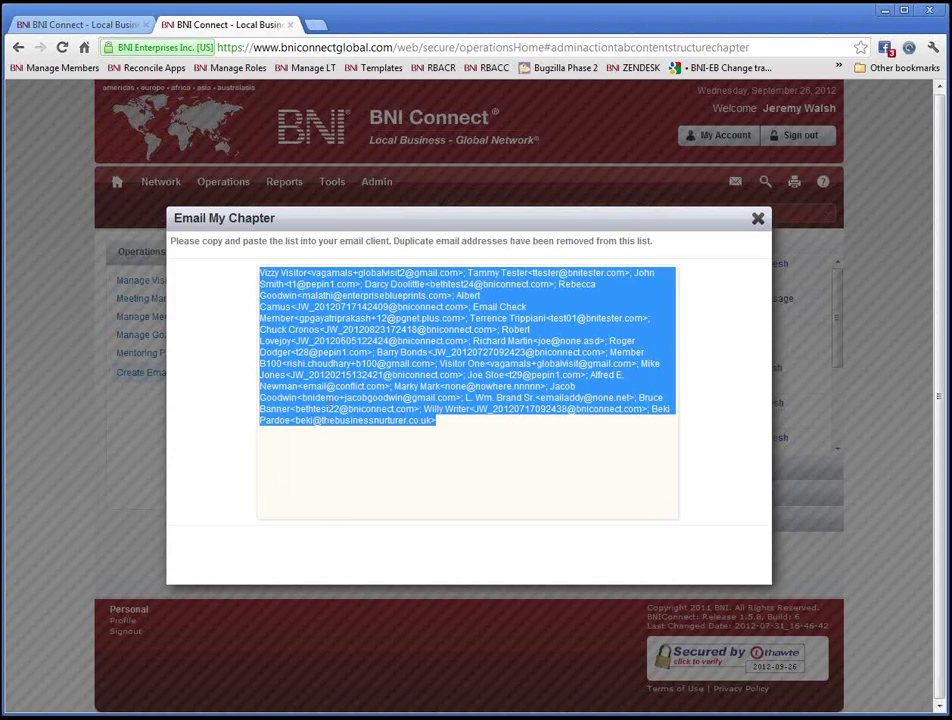
right_click(378, 308)
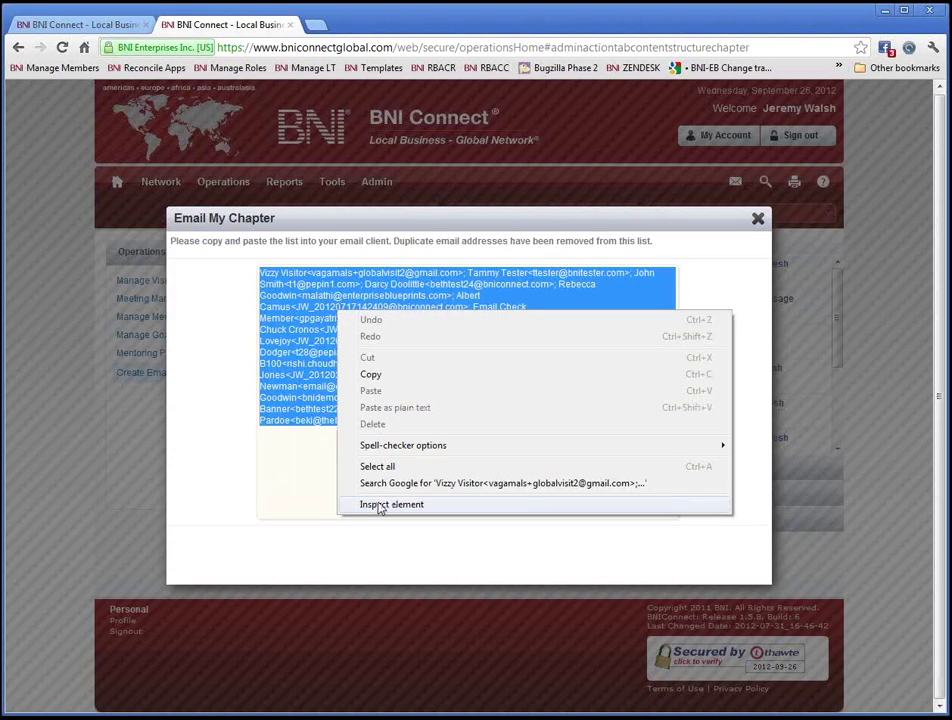
left_click(408, 374)
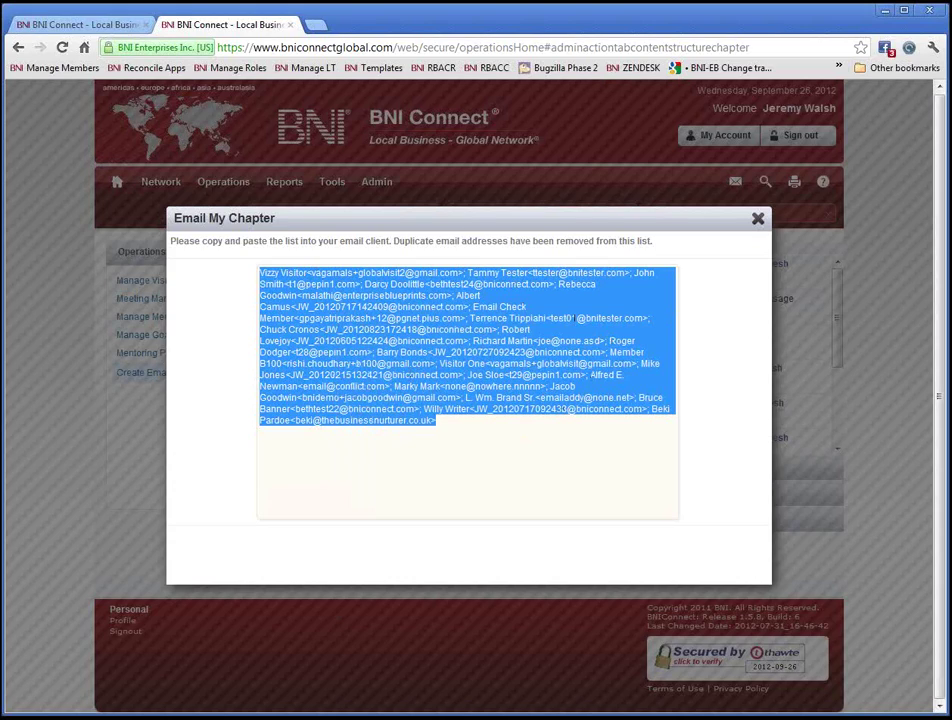
key("alt+Tab")
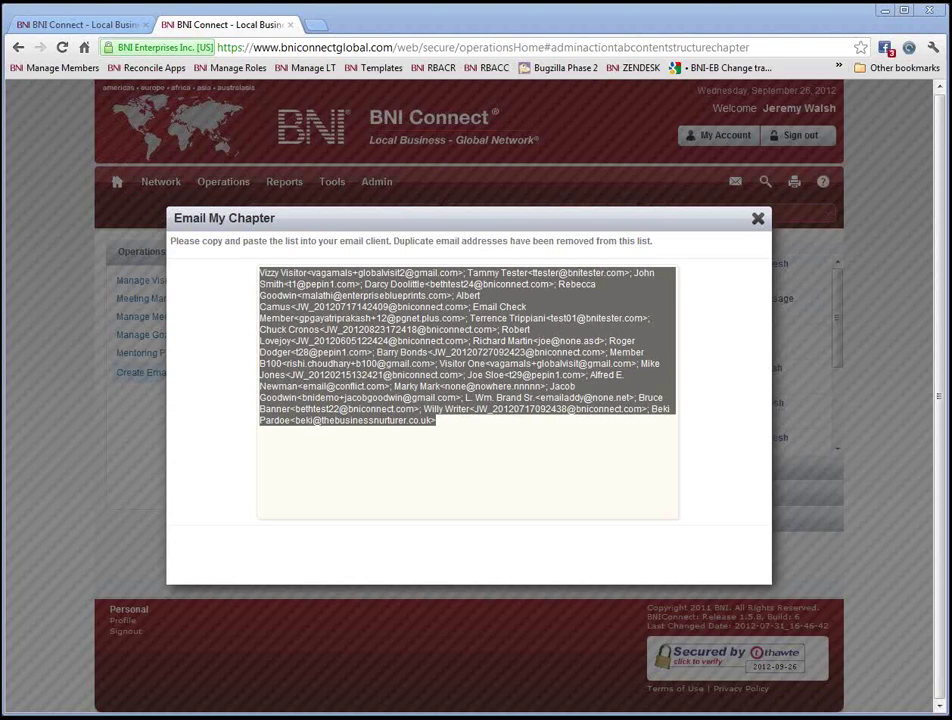
left_click(758, 219)
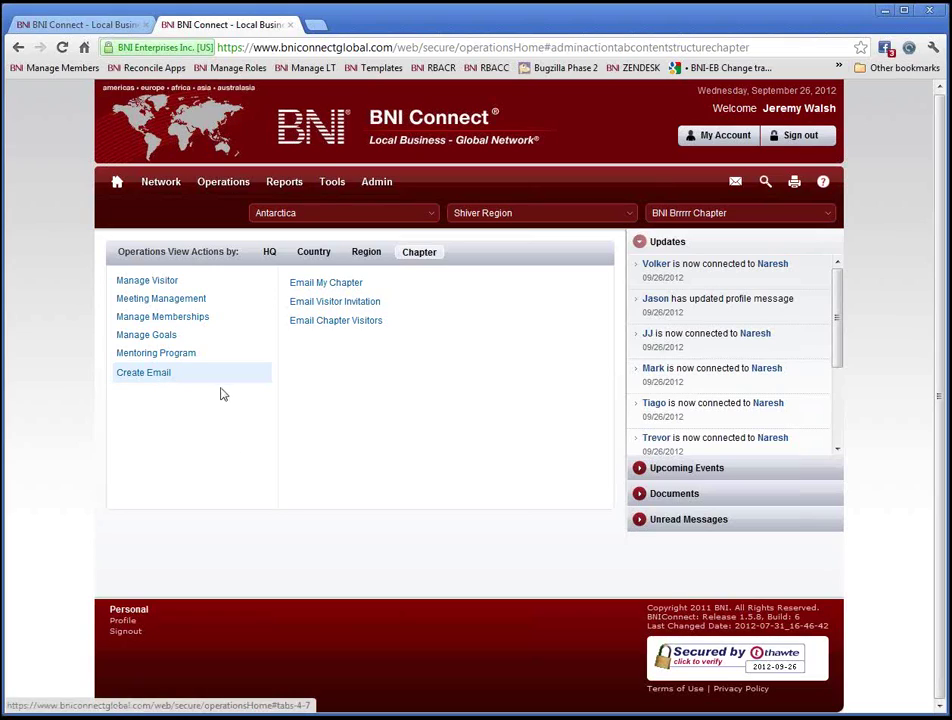
Fill the visitor invitation with name, company, e-mail and chamber-event message, and send it
left_click(339, 309)
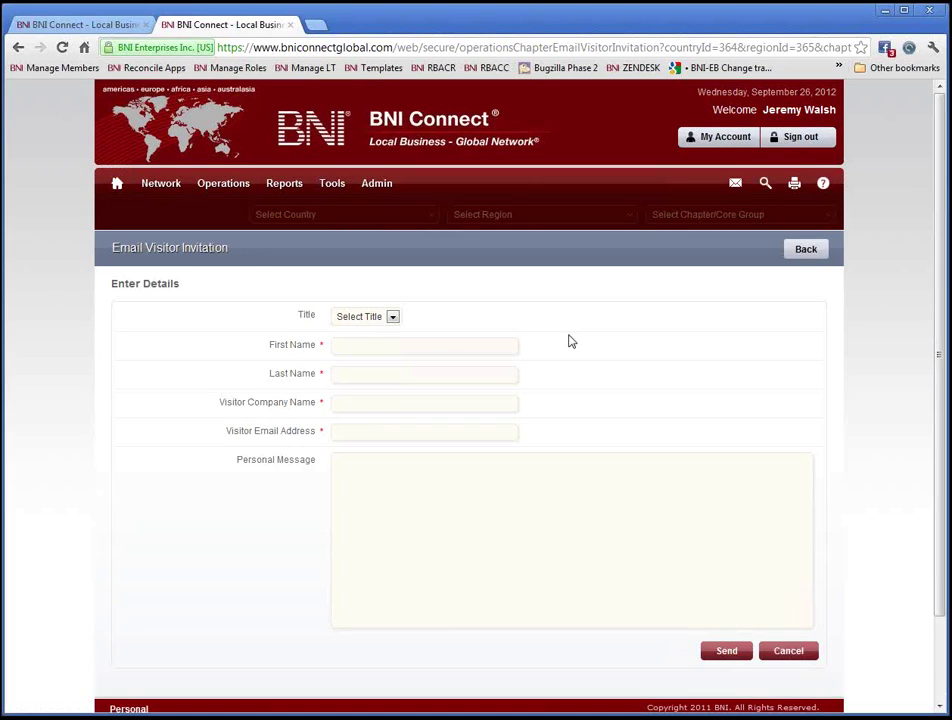
type("Joe")
key("Tab")
type("Smith")
type("Smitn")
type(" Co.")
key("Tab")
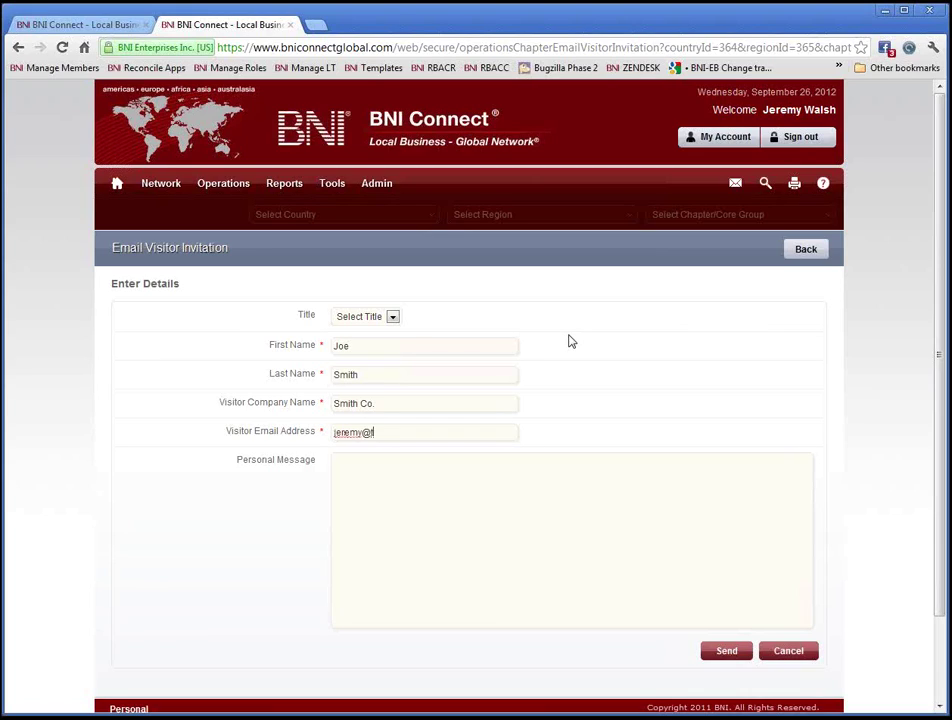
key("Tab")
type("It was gre")
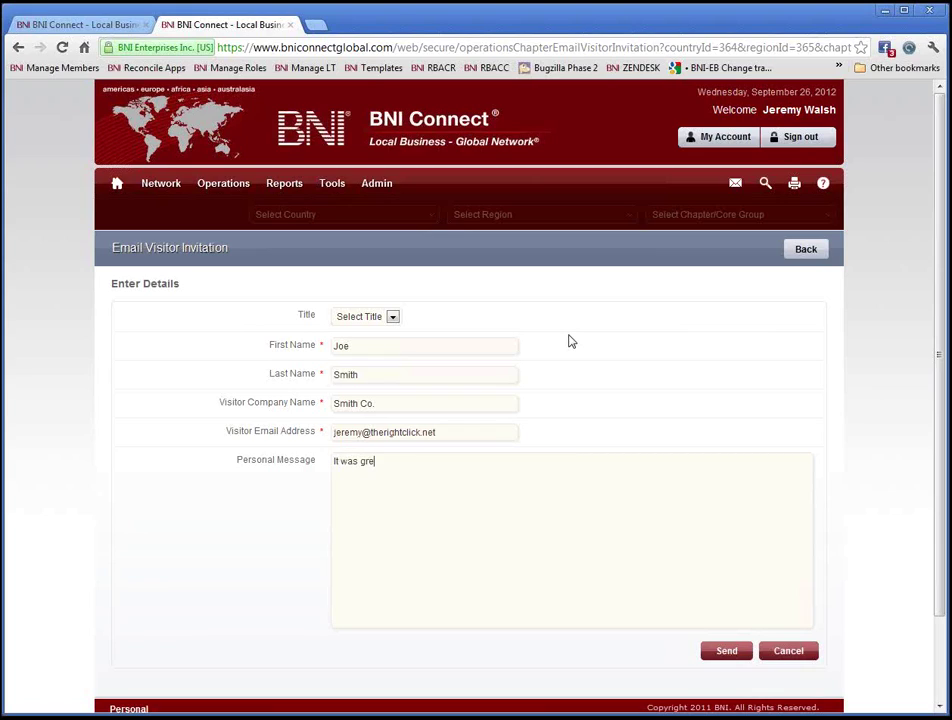
type("at meeting you at the chamber ")
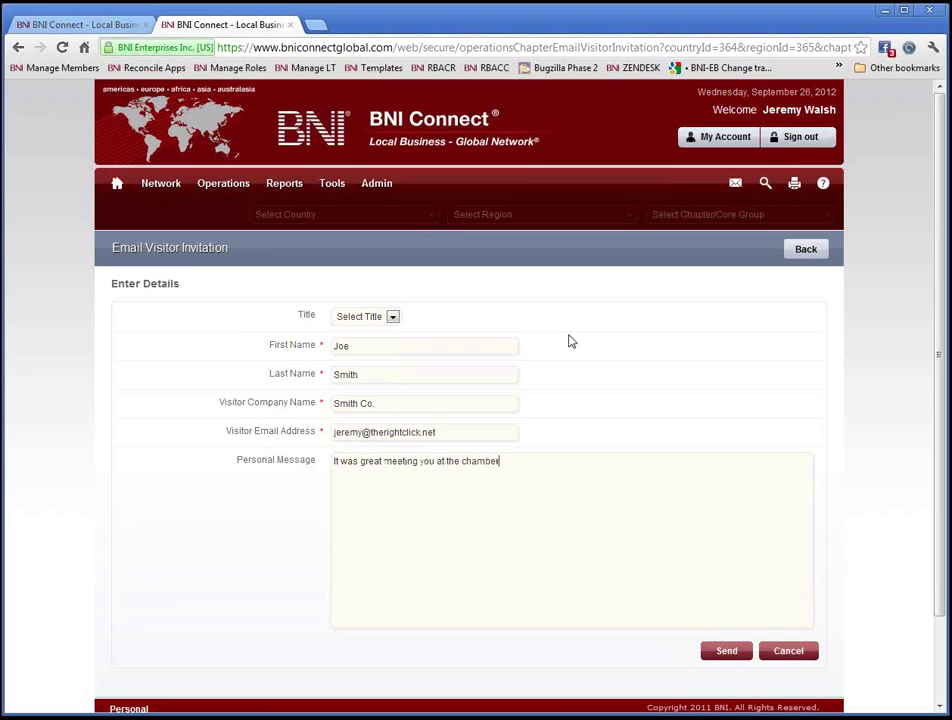
type("event")
type("! P")
type("Hope to see yo")
type("u ")
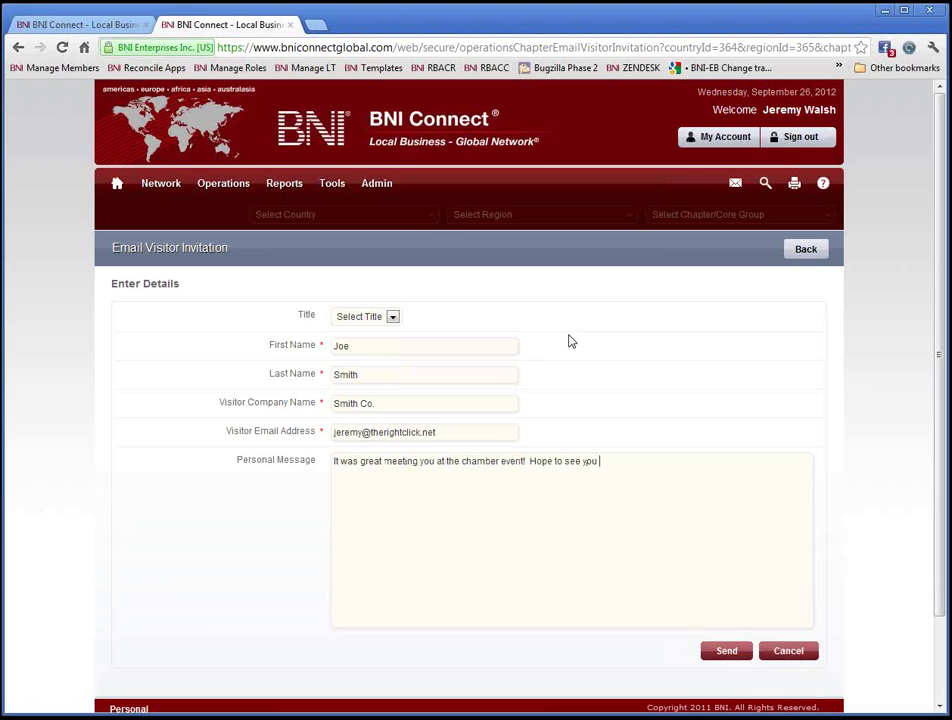
type("at my BNI meeting!")
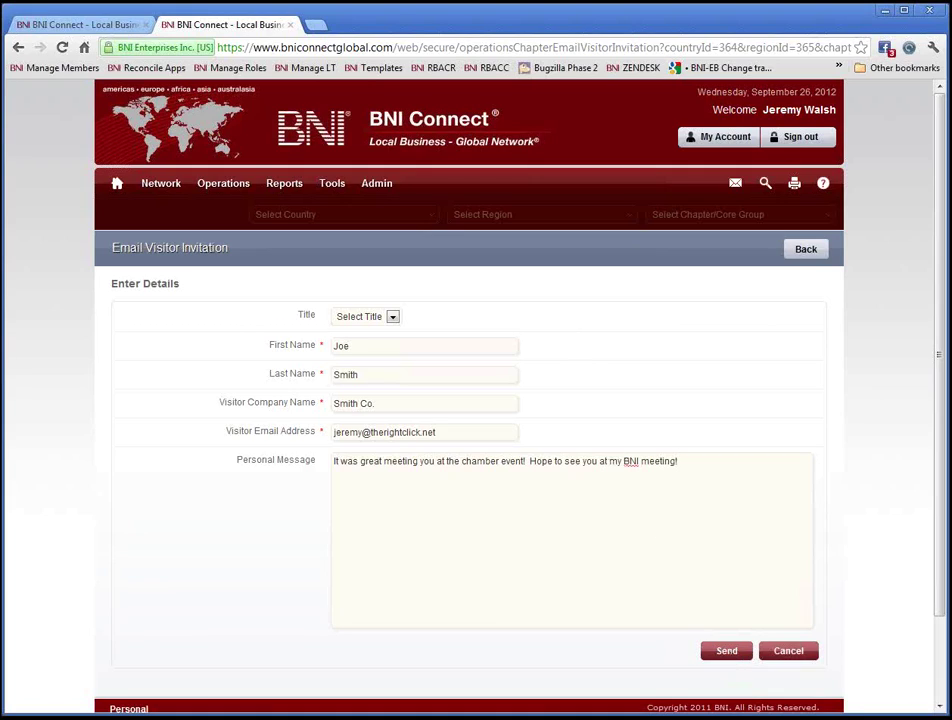
left_click(726, 651)
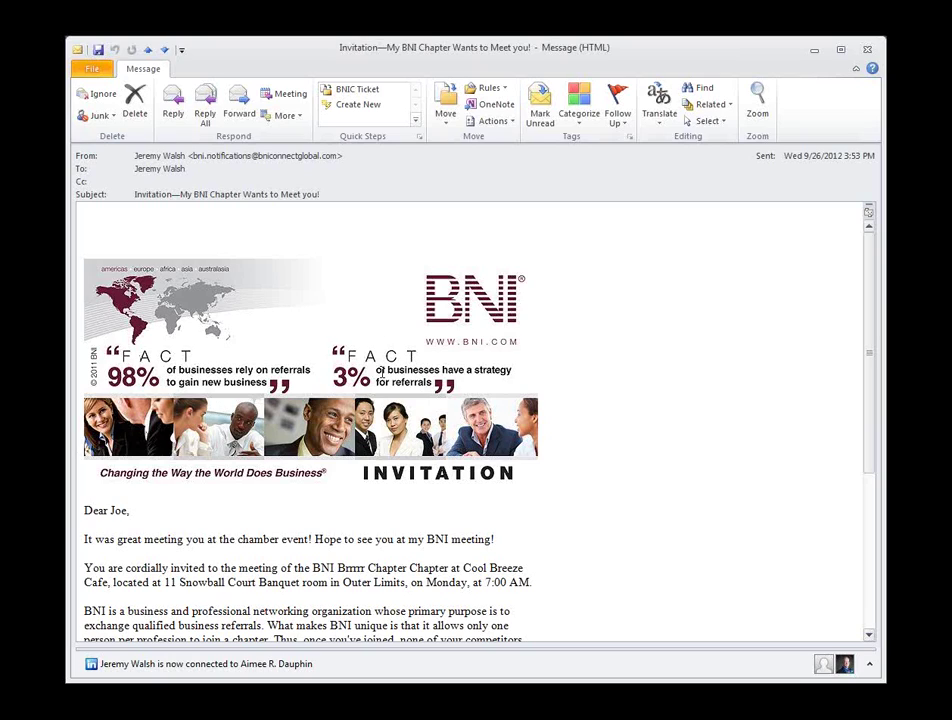
In the invitation email, highlight the greeting name, venue Cool Breeze, street address and Monday meeting day
scroll(325, 370, "down", 5)
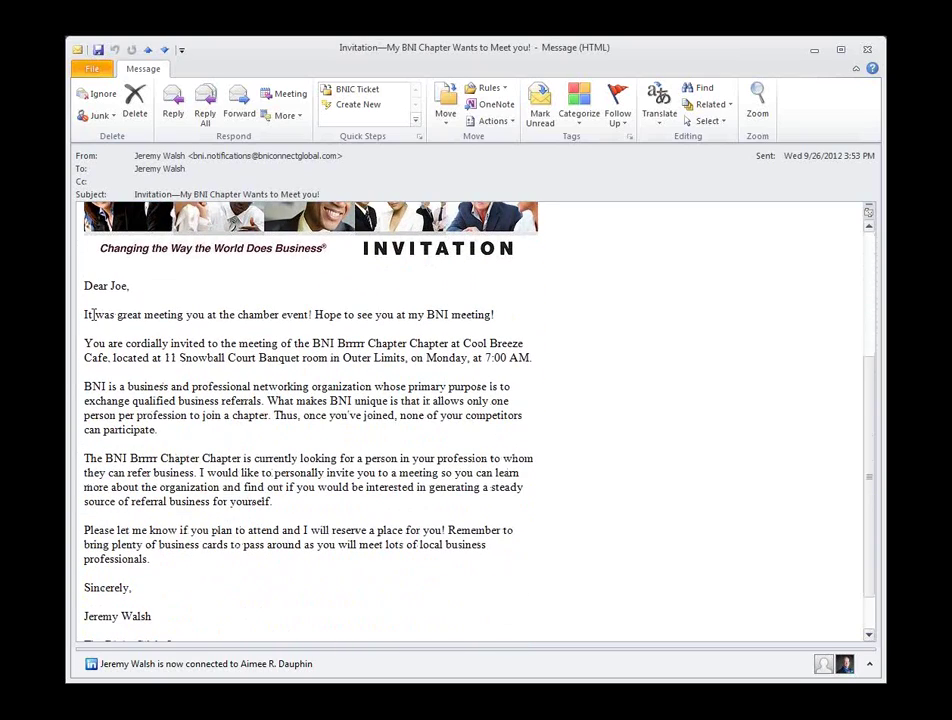
double_click(118, 286)
left_click(427, 314)
scroll(130, 310, "up", 1)
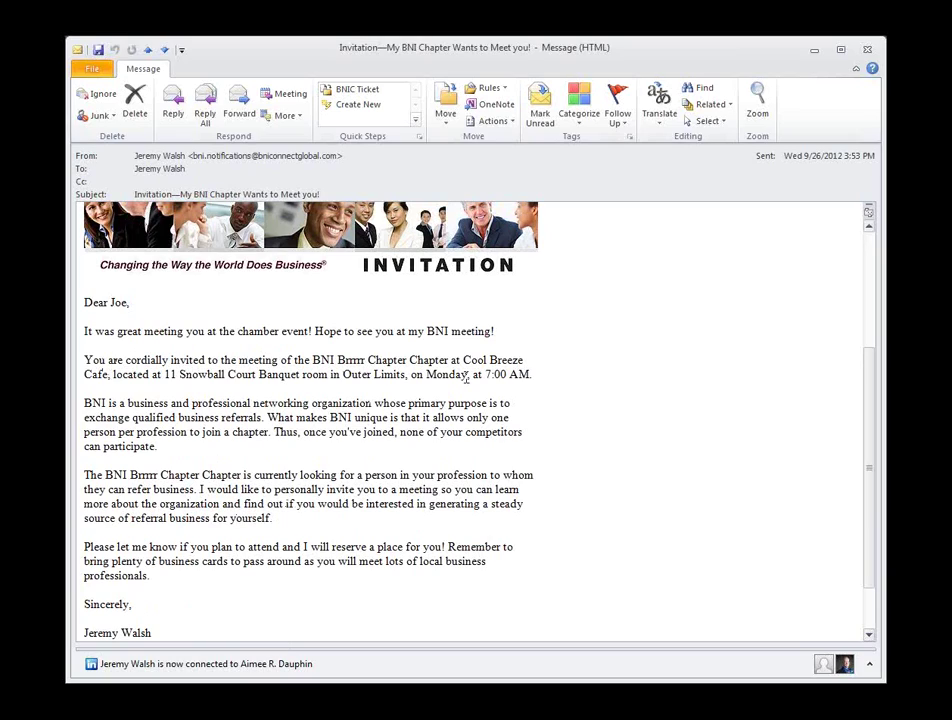
left_click_drag(464, 360, 522, 360)
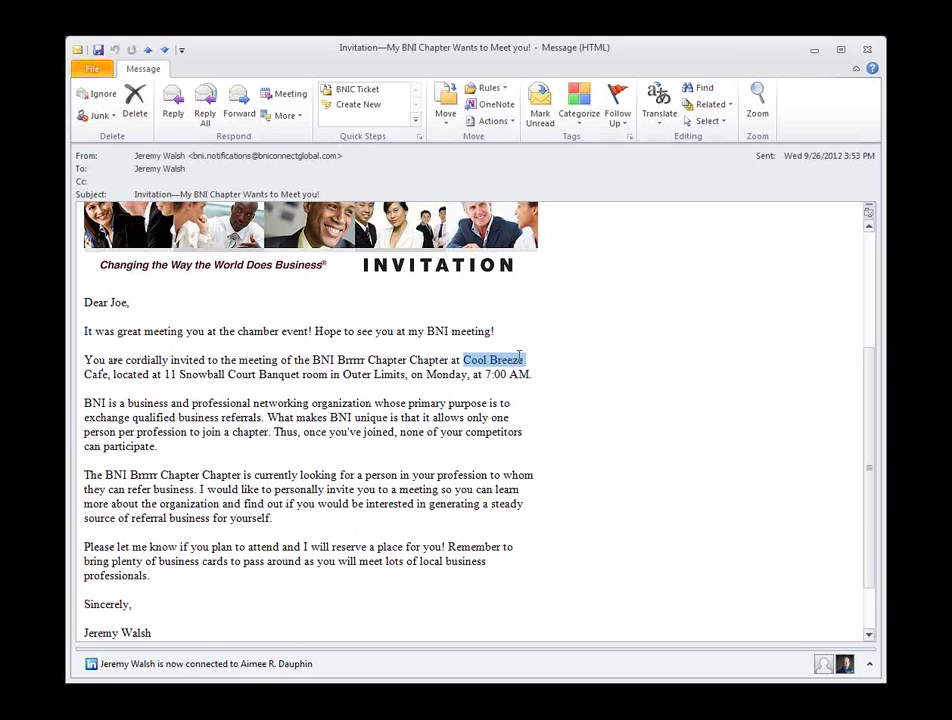
left_click(99, 371)
left_click_drag(165, 375, 301, 375)
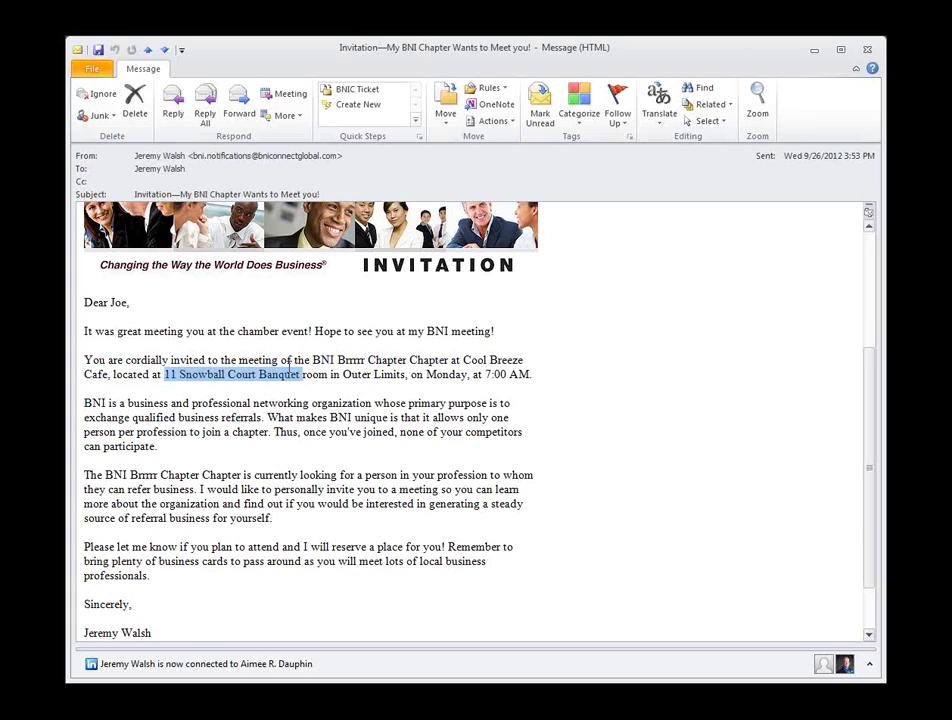
left_click_drag(472, 375, 411, 375)
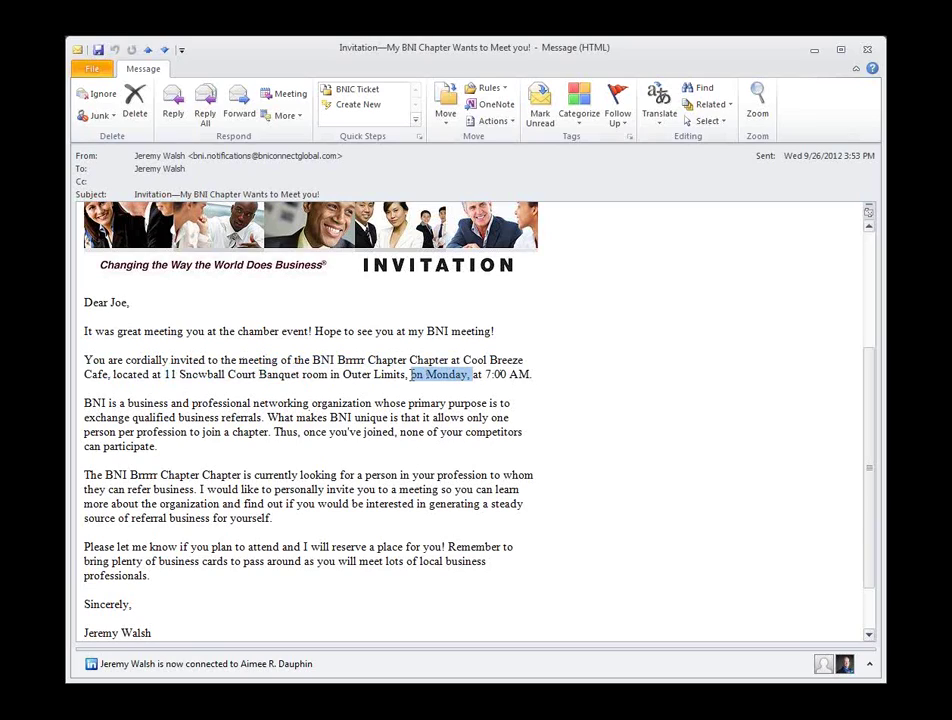
left_click(523, 375)
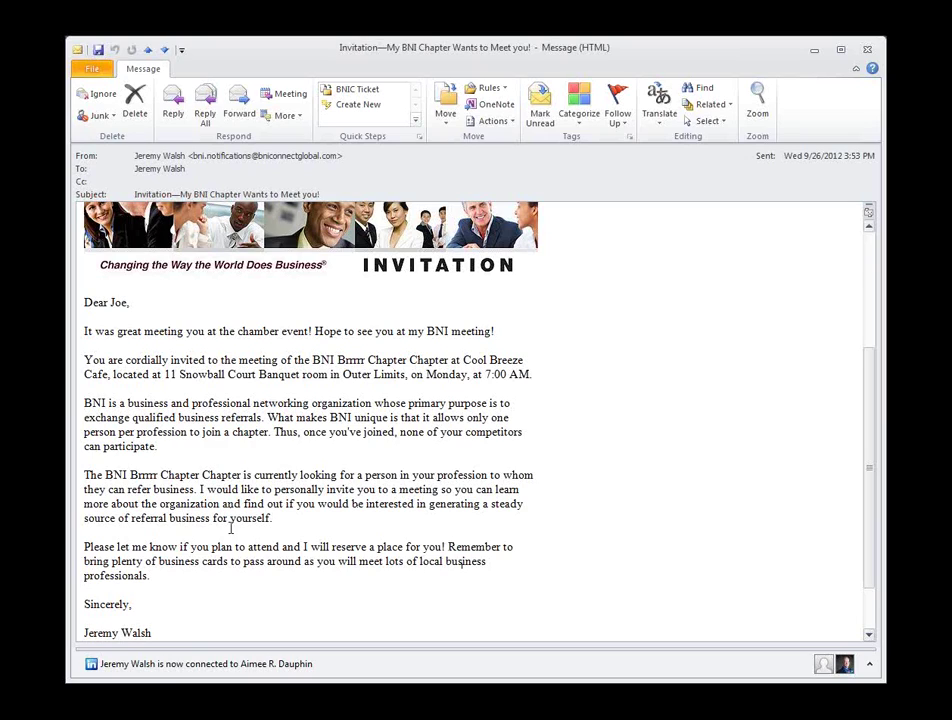
scroll(219, 513, "down", 2)
scroll(216, 511, "up", 5)
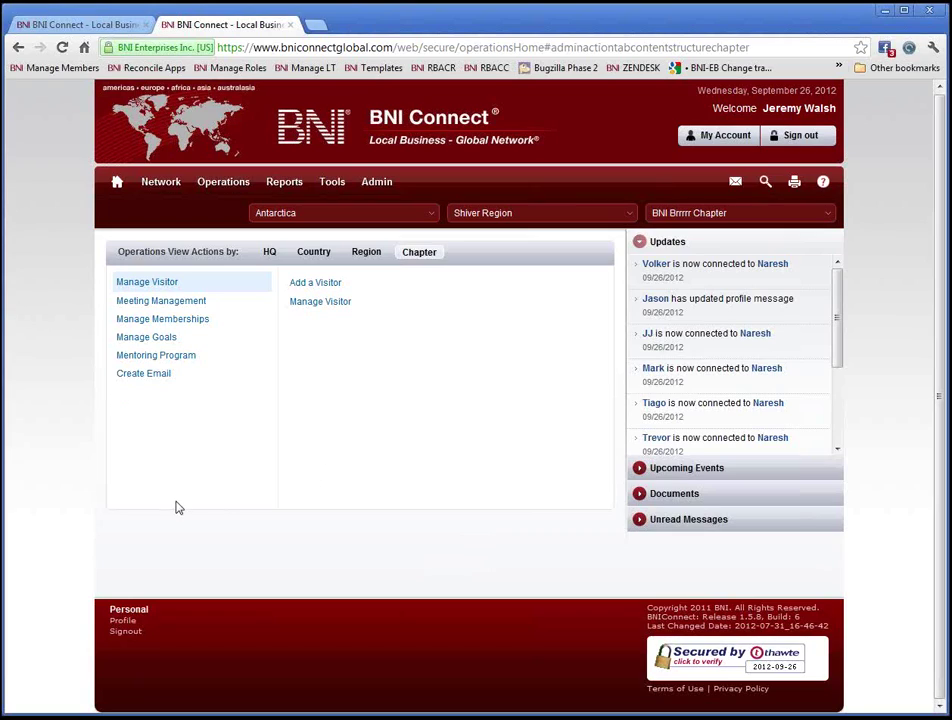
Set the country to United States, region to RI Rhode Island and chapter to BNI Wakefield
left_click(333, 216)
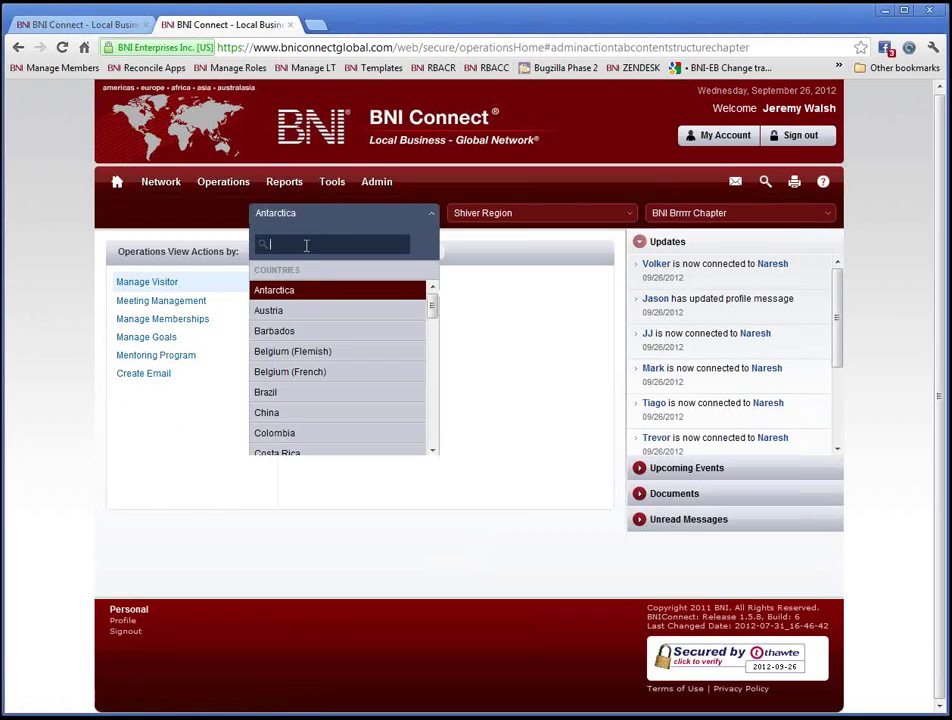
type("state")
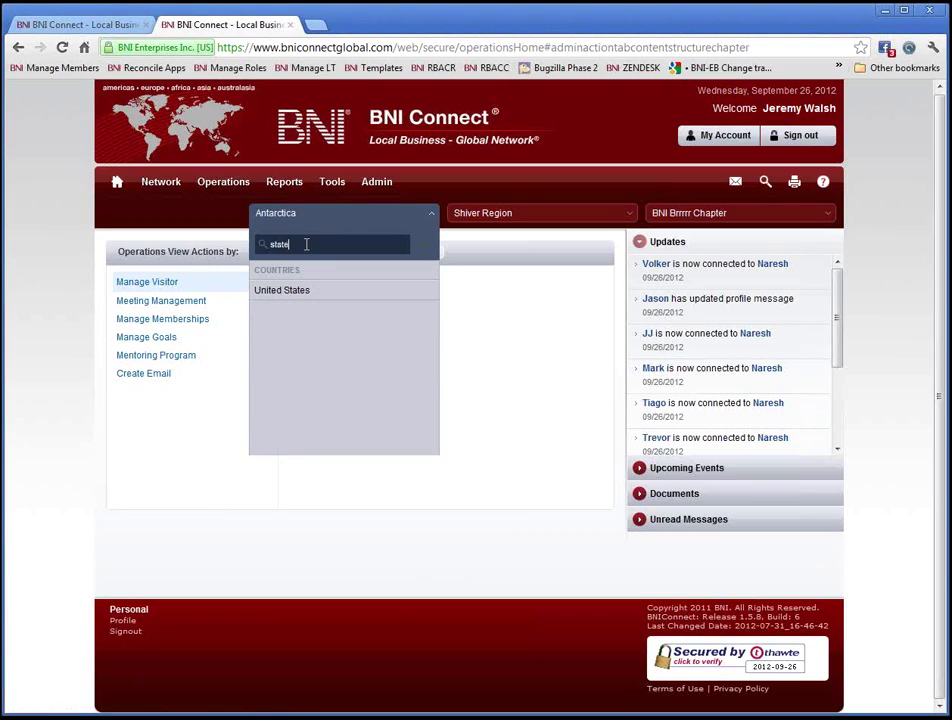
left_click(284, 292)
left_click(515, 218)
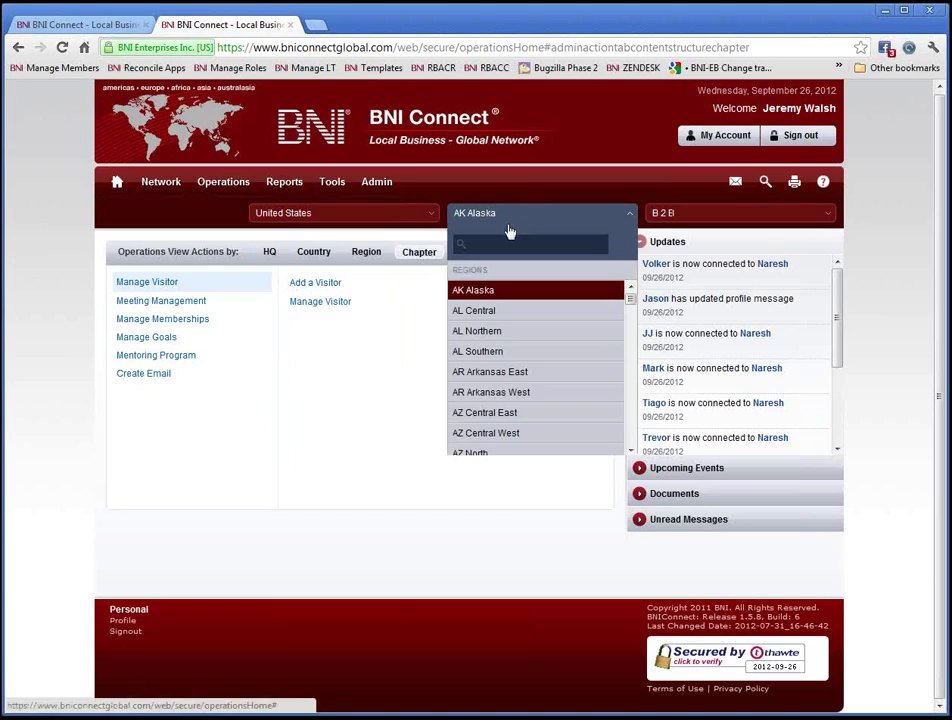
type("r")
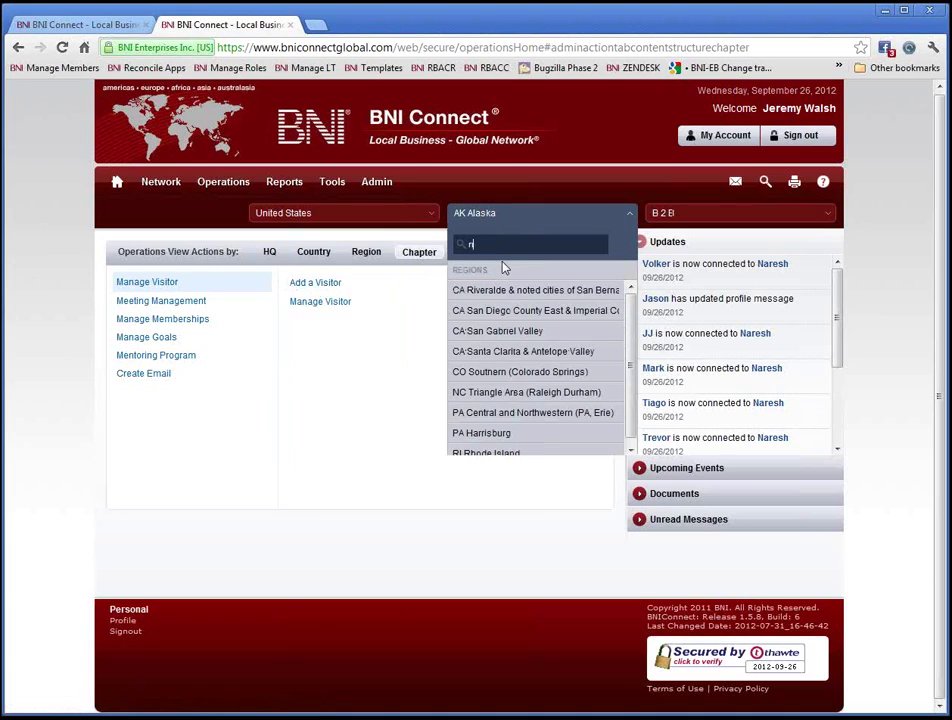
type("i rho")
left_click(487, 294)
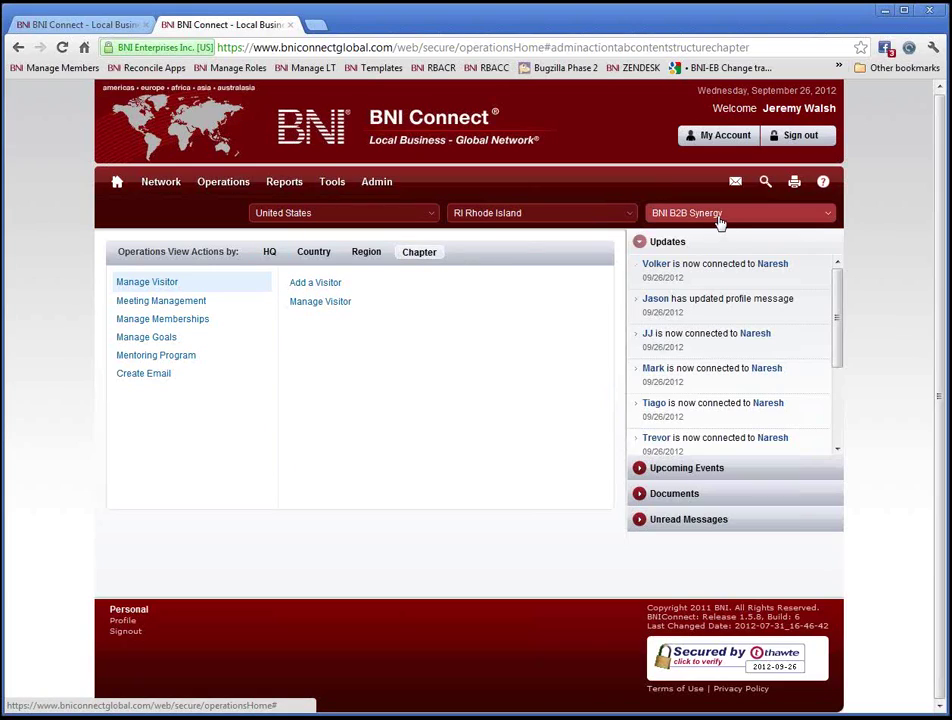
left_click(835, 219)
type("wake")
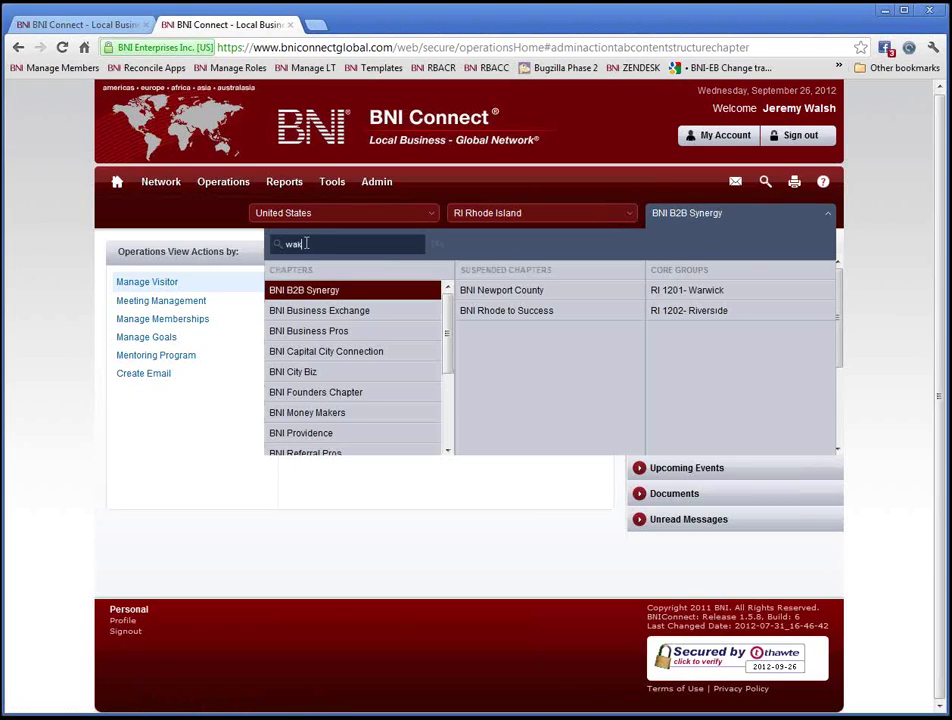
left_click(335, 300)
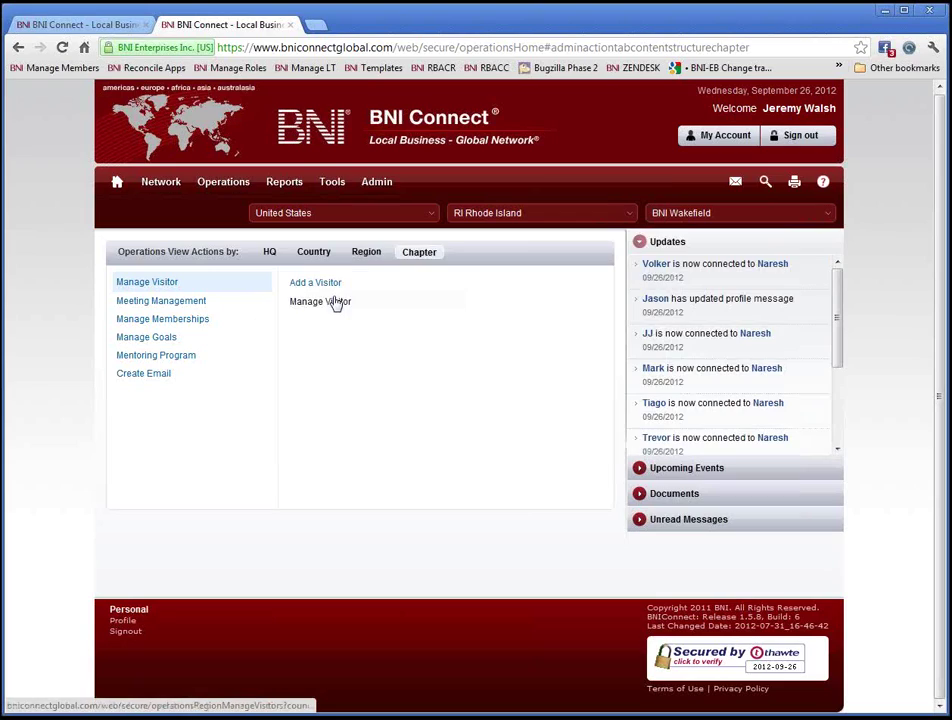
Go to Reports > Chapter and choose the Member Details reports from the list
mouse_move(299, 191)
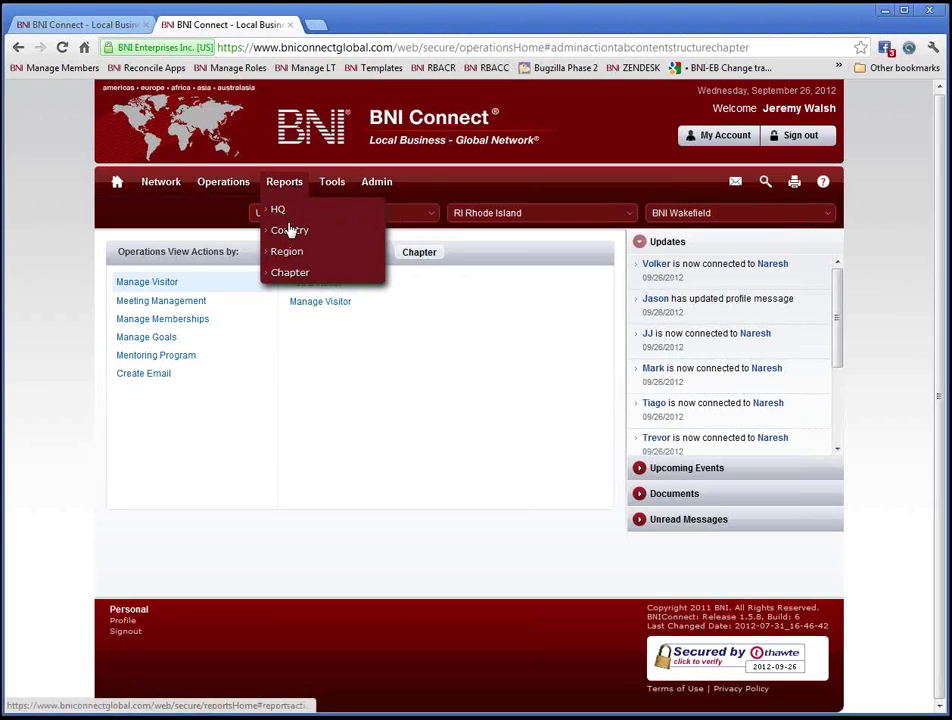
left_click(285, 272)
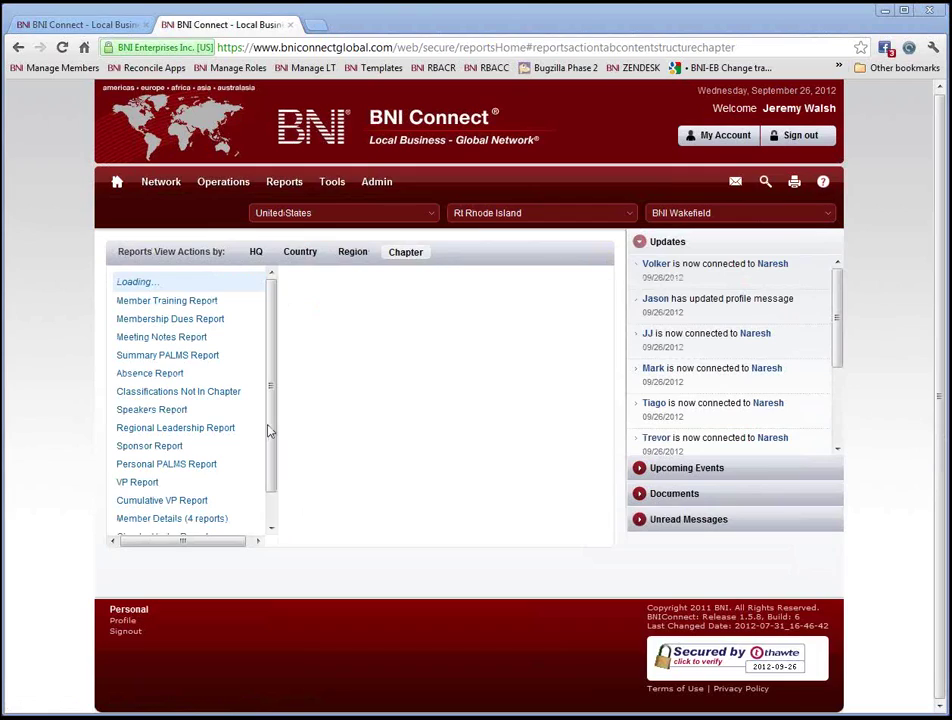
left_click_drag(272, 411, 274, 446)
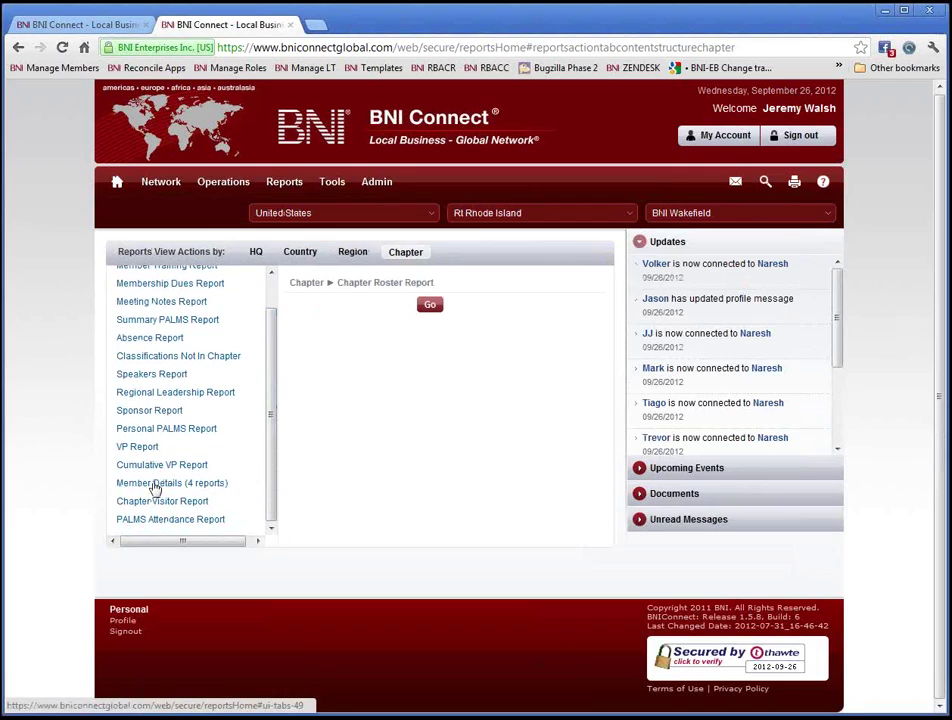
left_click_drag(276, 427, 272, 387)
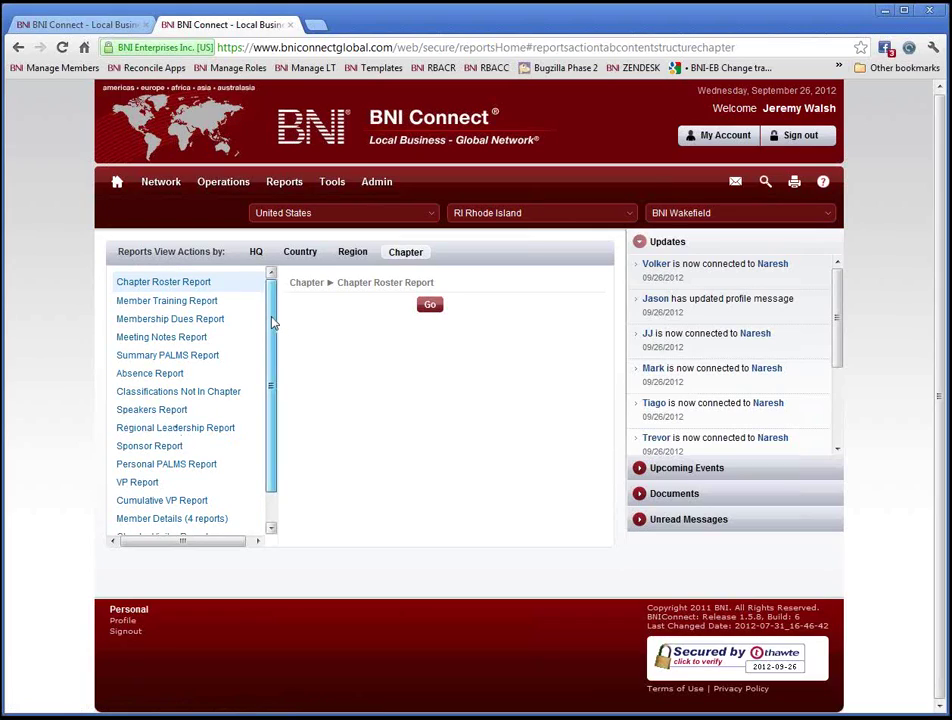
left_click_drag(273, 322, 266, 400)
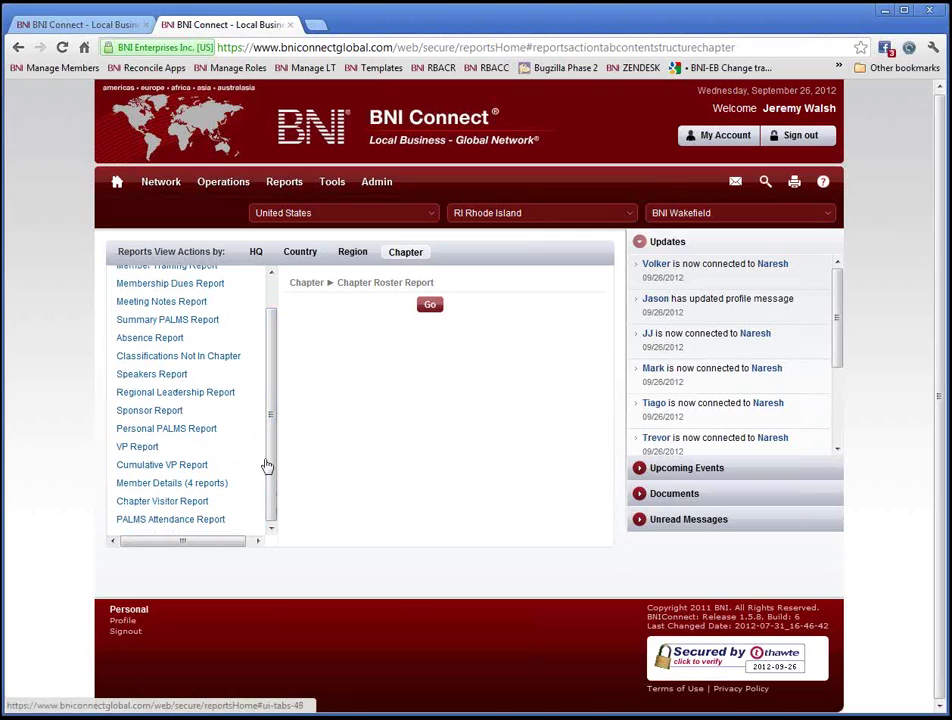
left_click(157, 489)
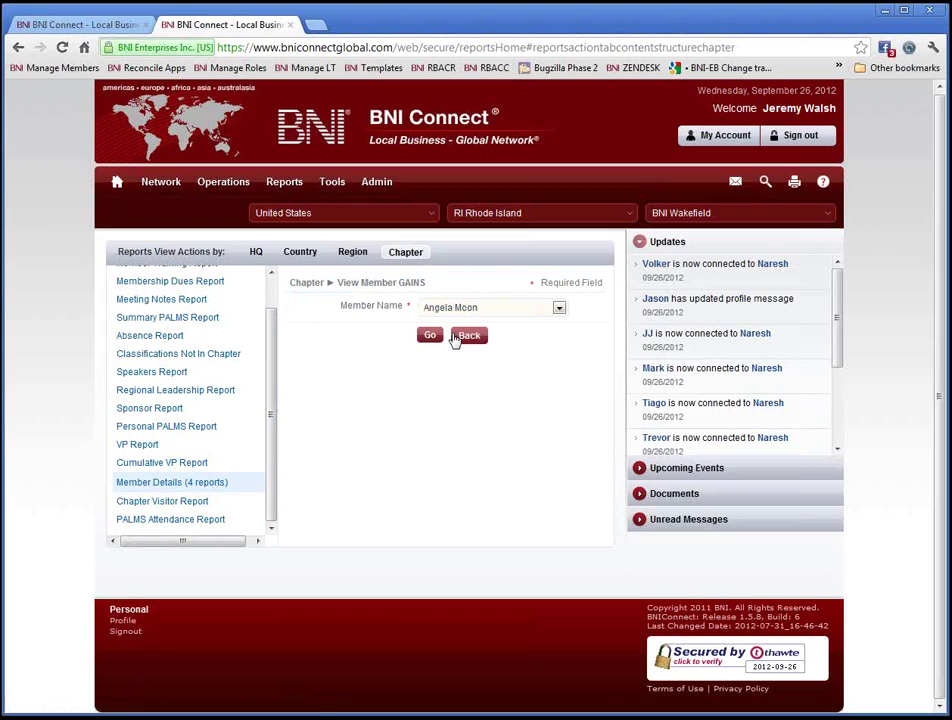
Select your own name as Member Name and run the View Member GAINS report
left_click(522, 310)
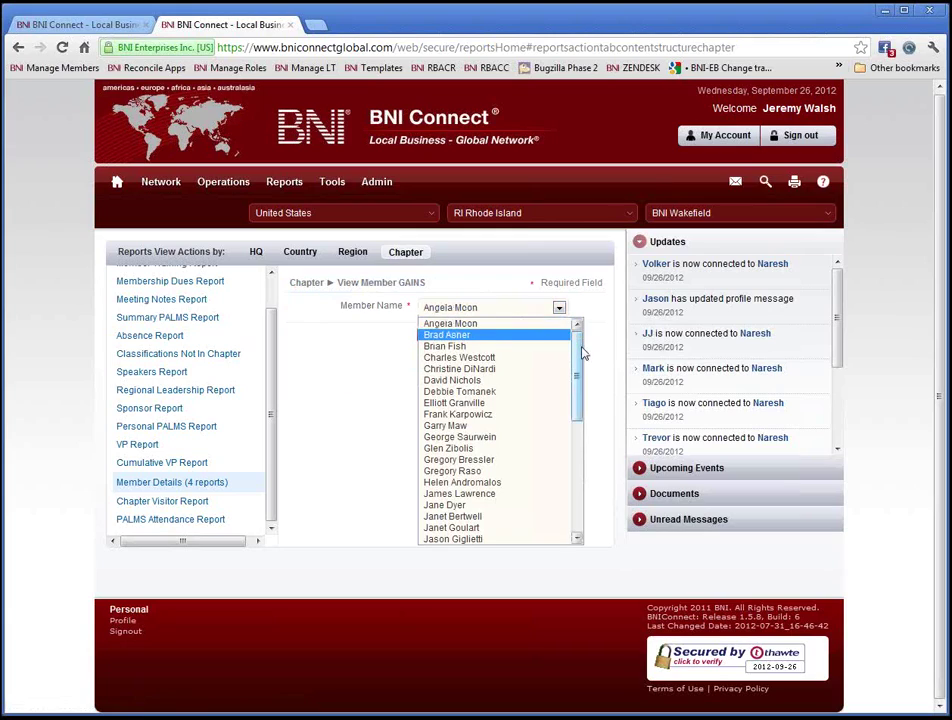
scroll(580, 410, "down", 4)
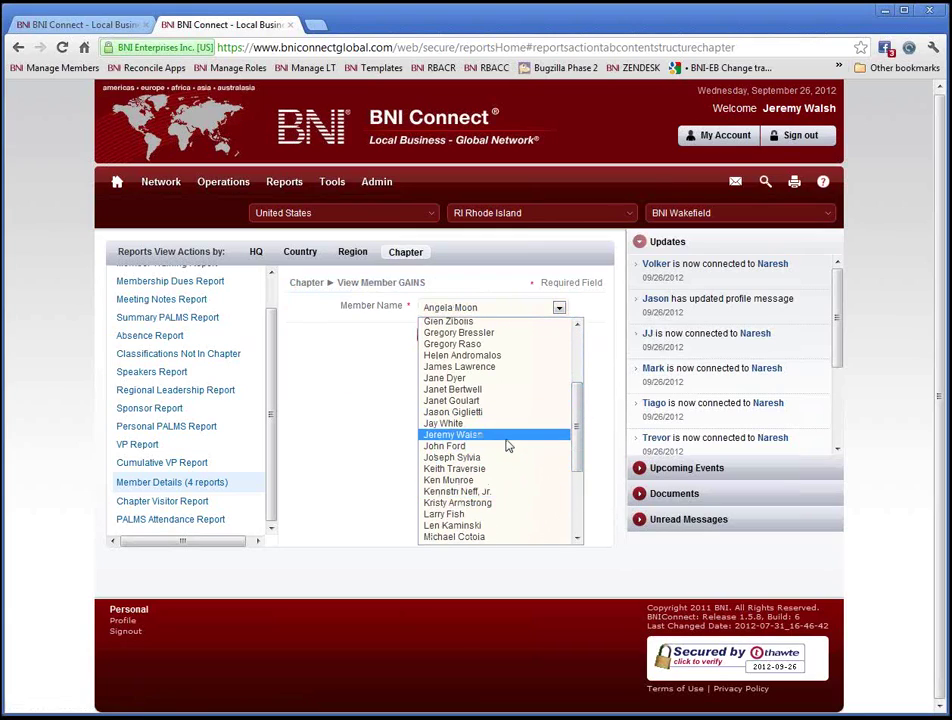
left_click(490, 434)
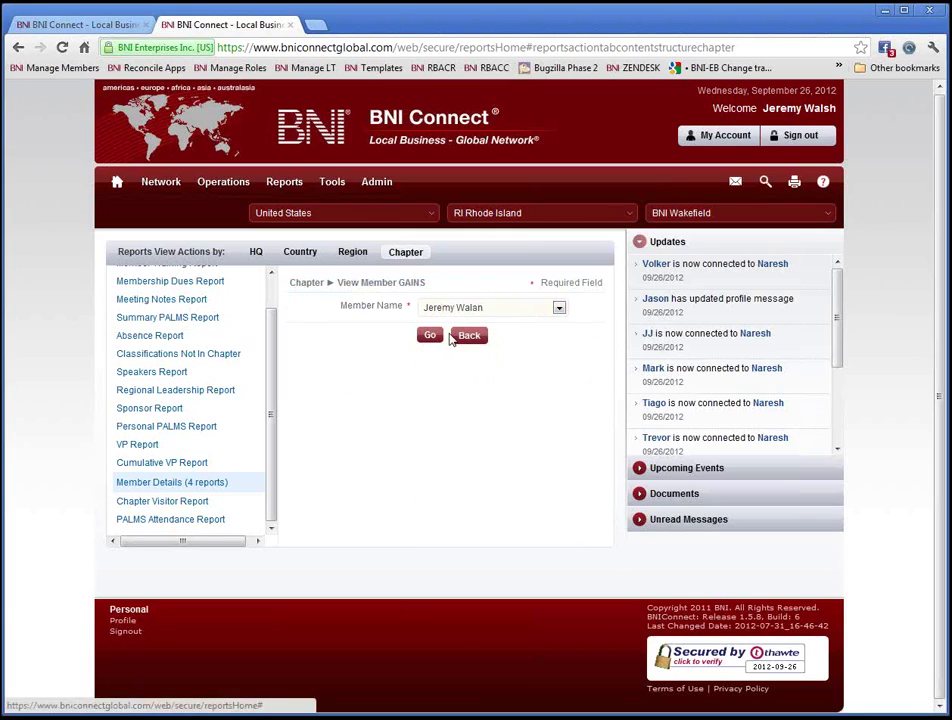
left_click(430, 337)
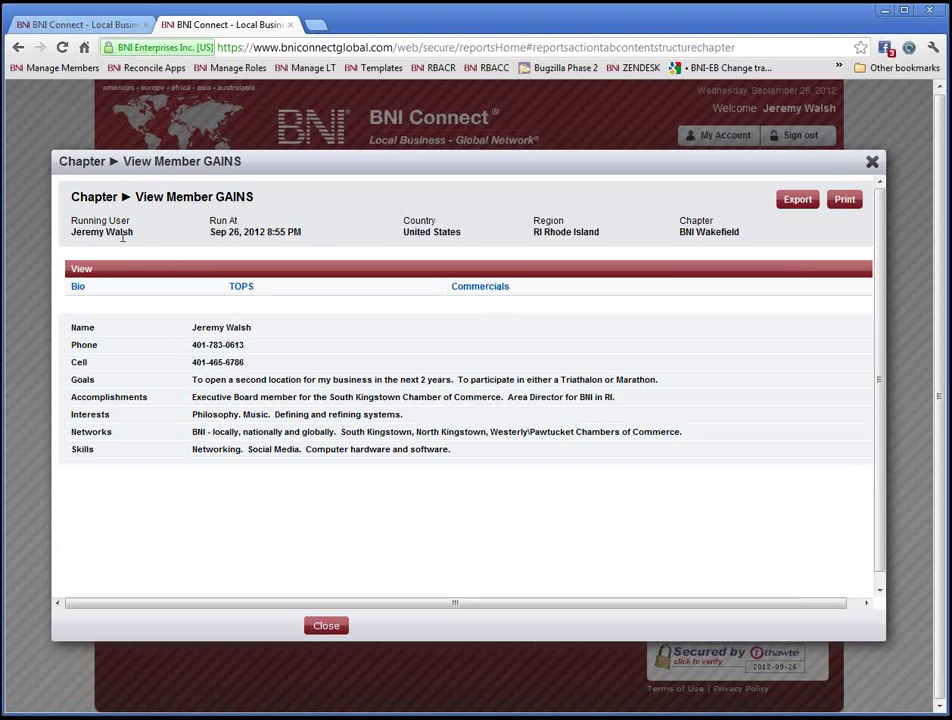
Switch the member report to the Bio view, then close the report window
left_click(78, 286)
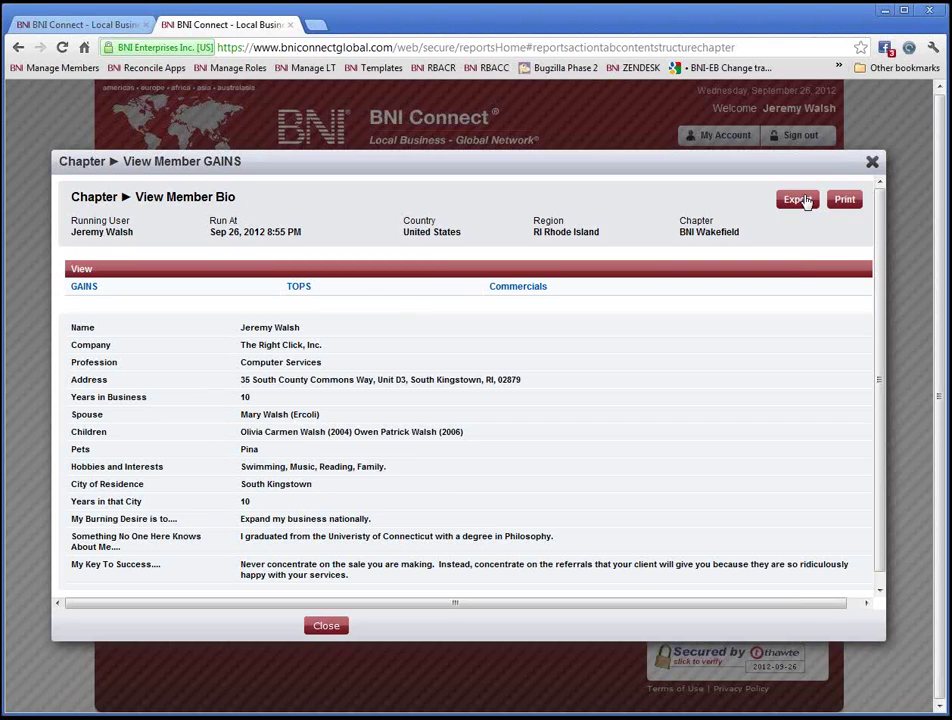
left_click(872, 163)
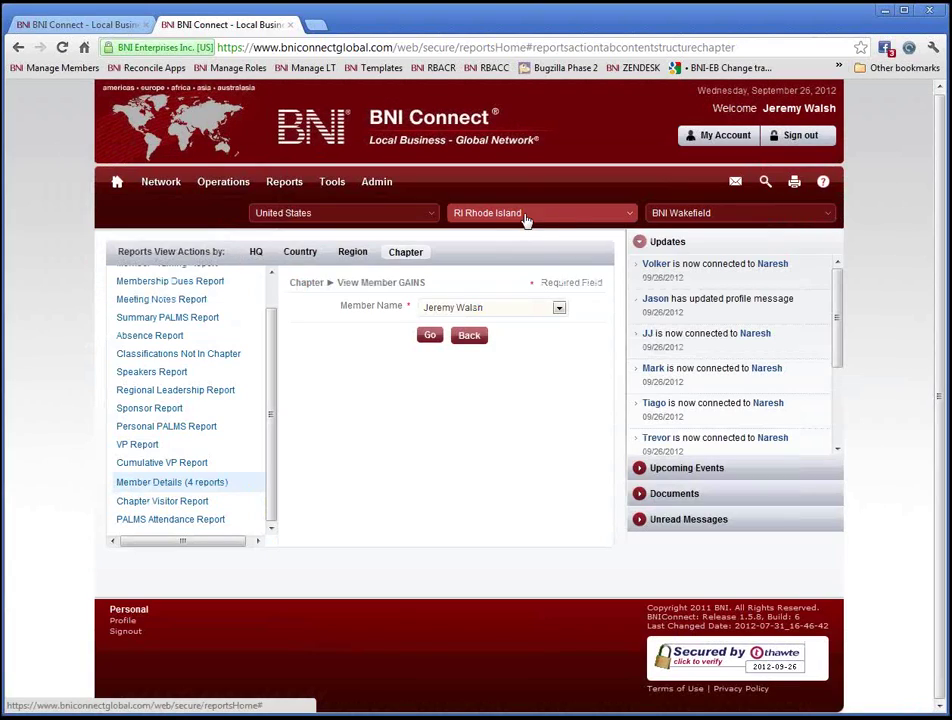
Scroll the reports list back up and launch the BNI Connect support site from the Help icon
left_click_drag(270, 370, 274, 304)
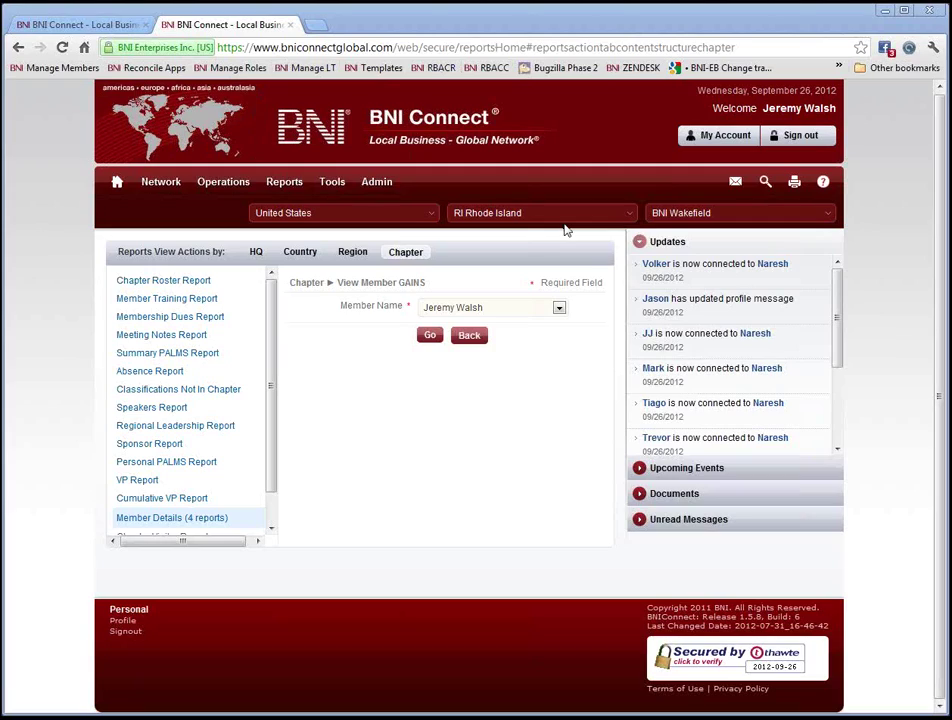
left_click(823, 186)
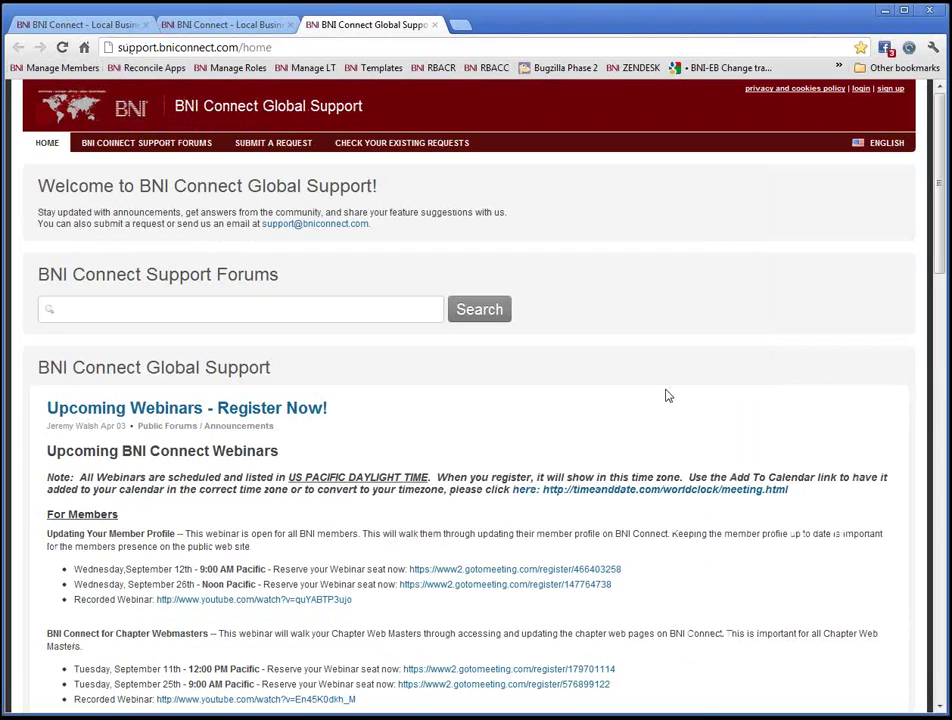
Scroll down to Trainings and choose the 'Chapter Operations - Email Your Chapter' article
scroll(668, 396, "down", 3)
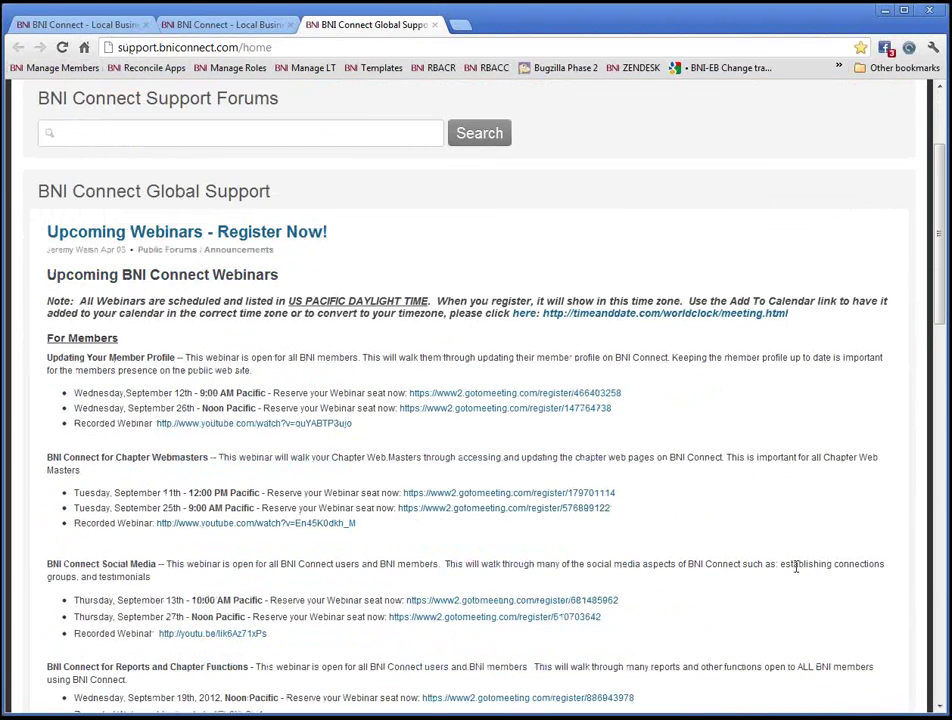
scroll(787, 557, "down", 2)
scroll(787, 543, "down", 1)
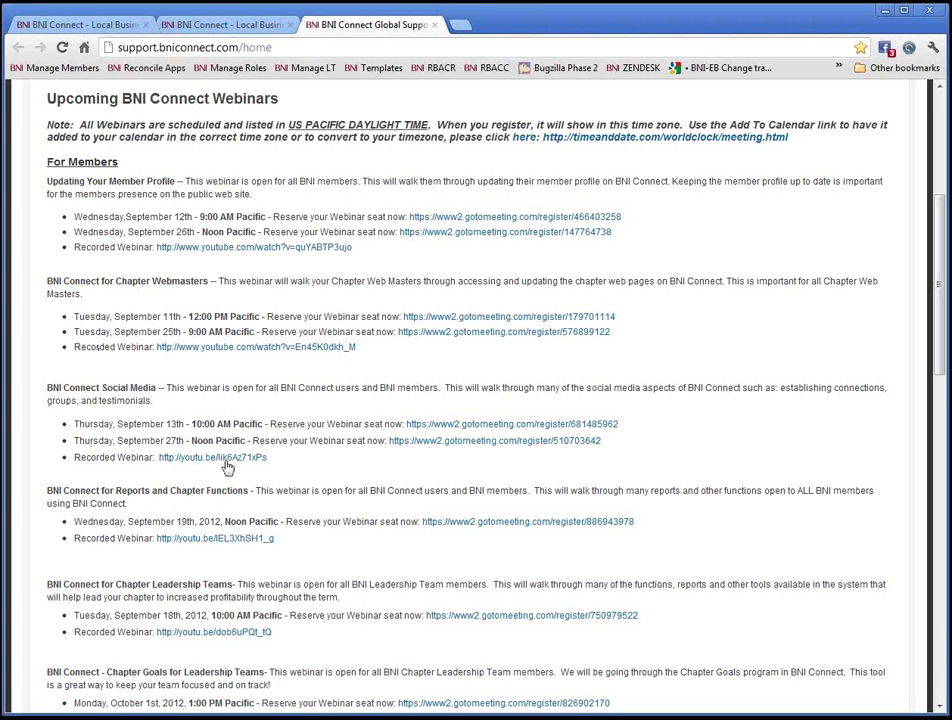
scroll(118, 437, "down", 4)
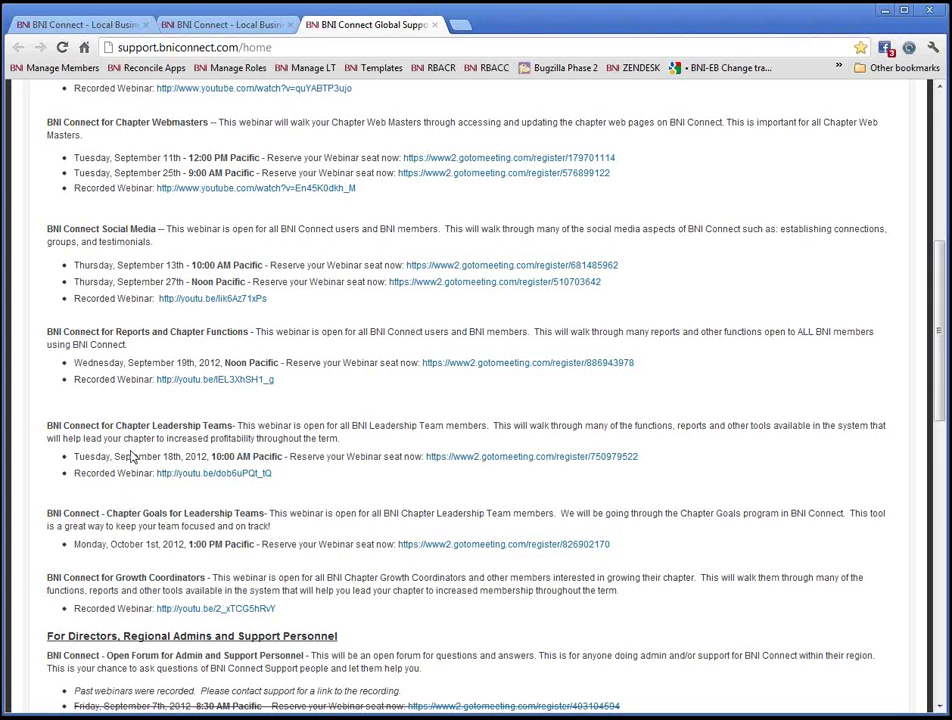
scroll(450, 424, "down", 1)
scroll(450, 424, "down", 5)
scroll(361, 288, "down", 3)
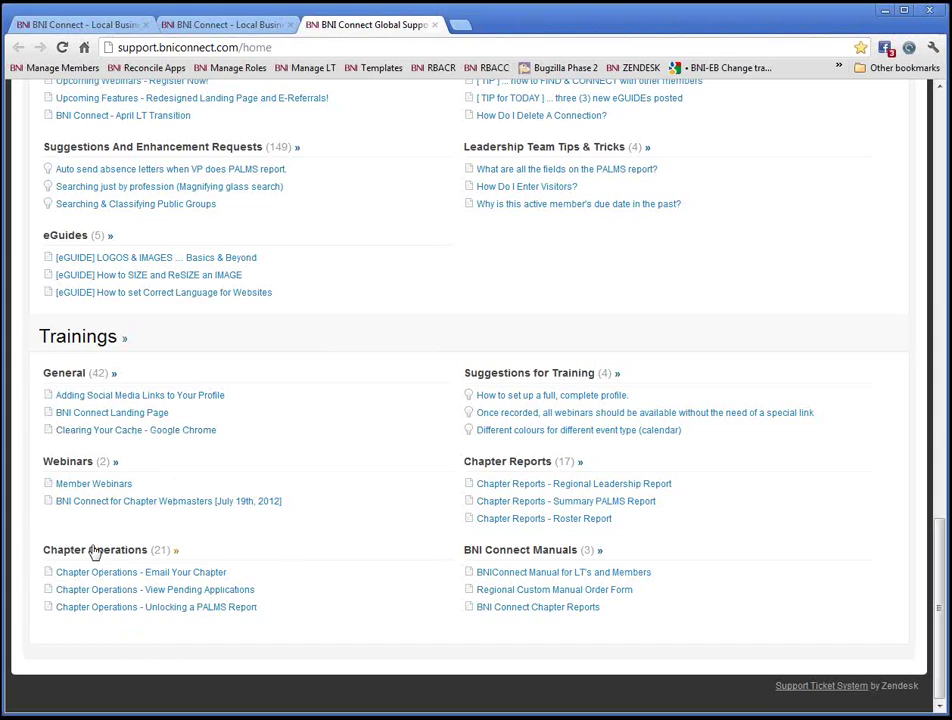
left_click(110, 574)
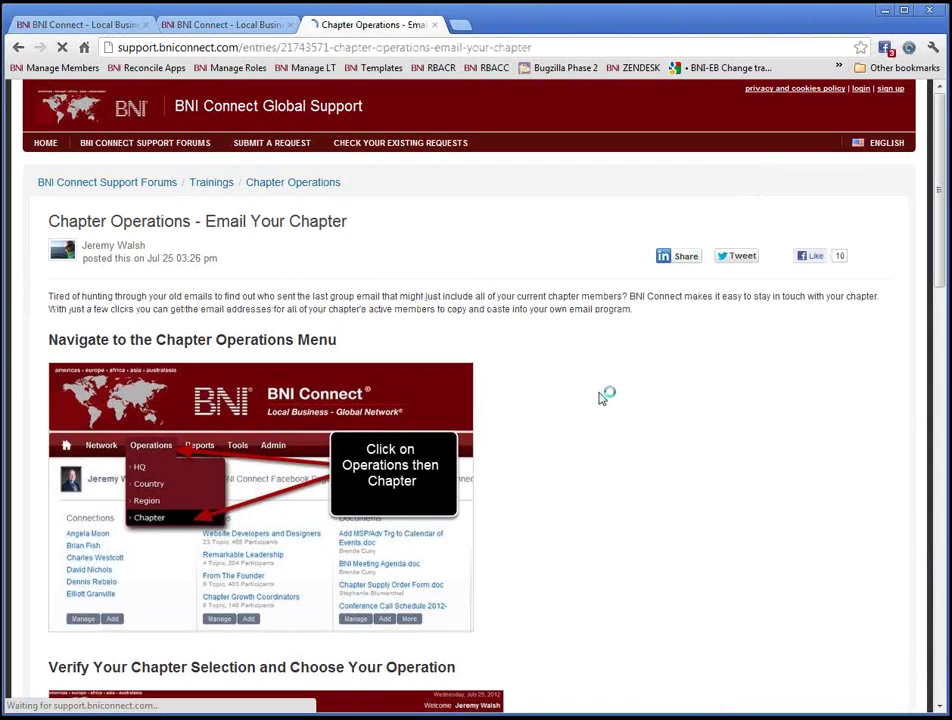
scroll(600, 396, "down", 3)
scroll(600, 396, "down", 5)
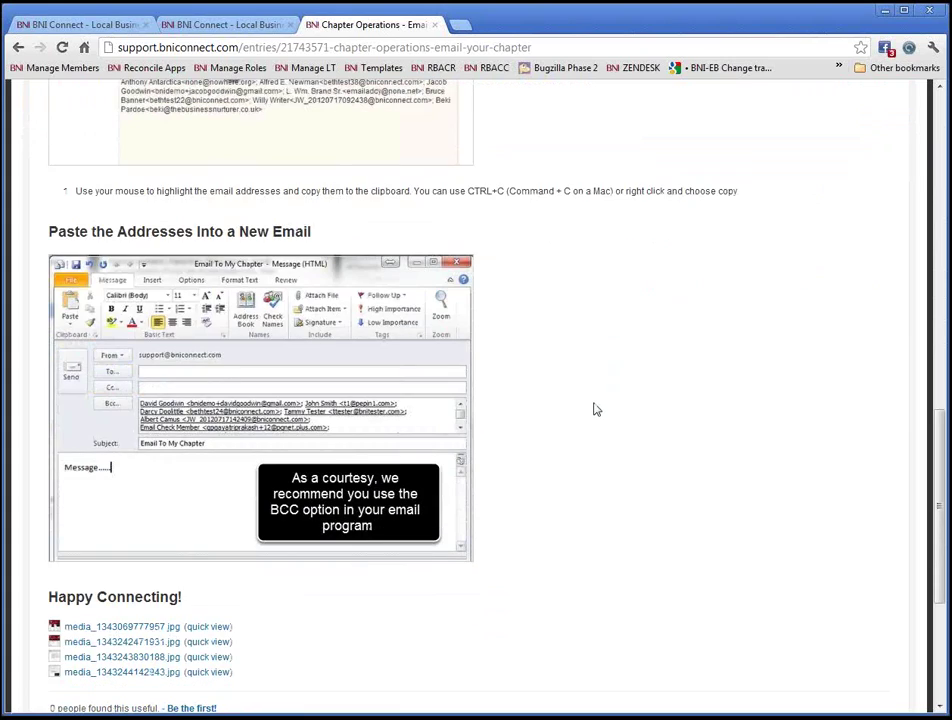
scroll(595, 410, "up", 11)
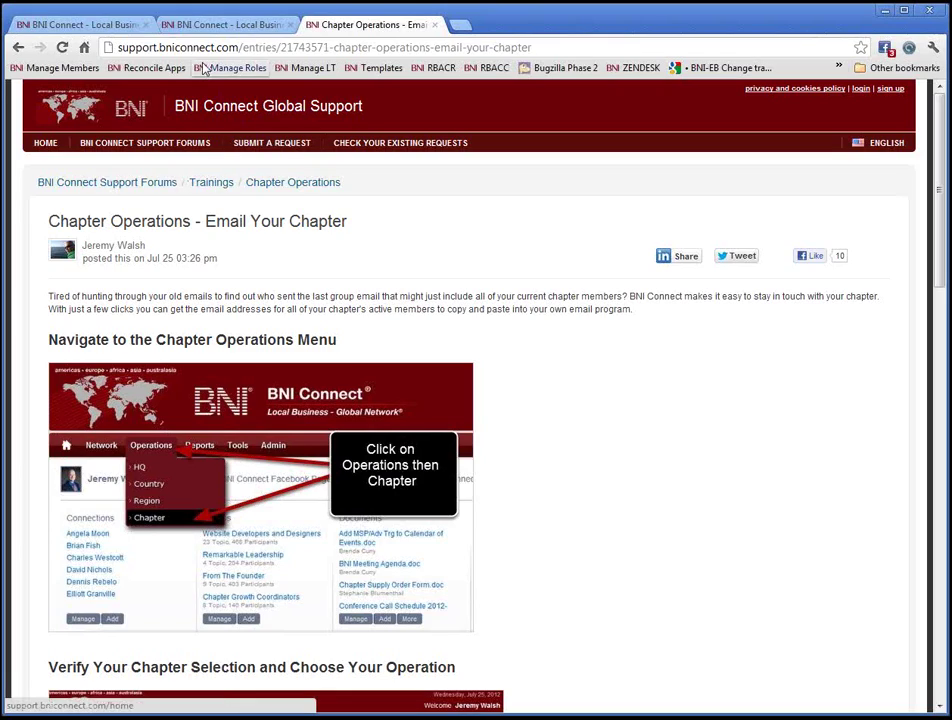
left_click(242, 48)
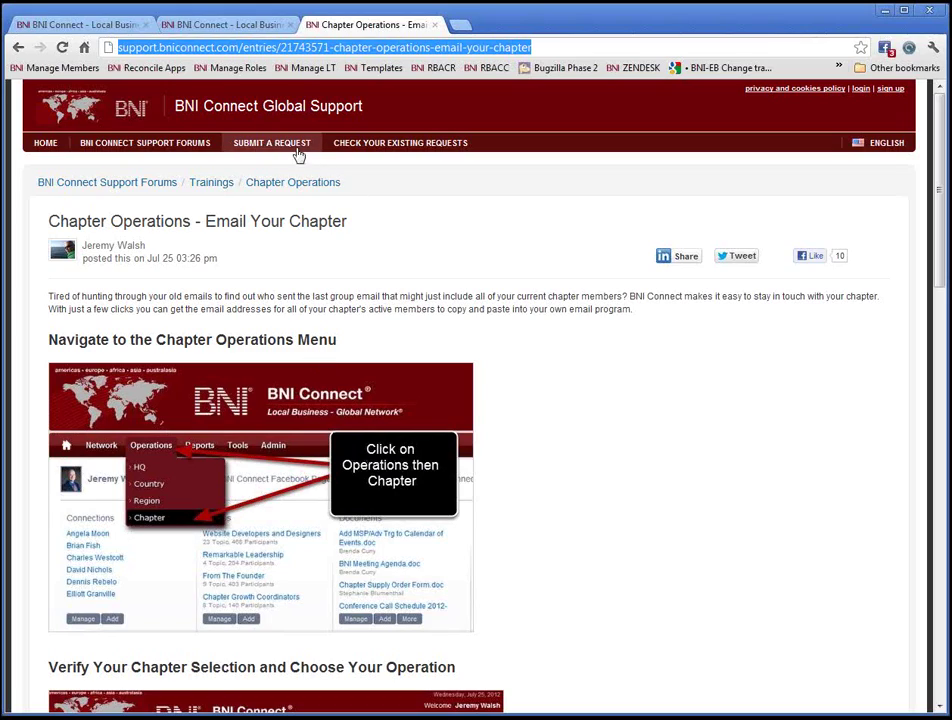
Bring up the Submit a Request form, look over its fields, then select the address bar
left_click(262, 150)
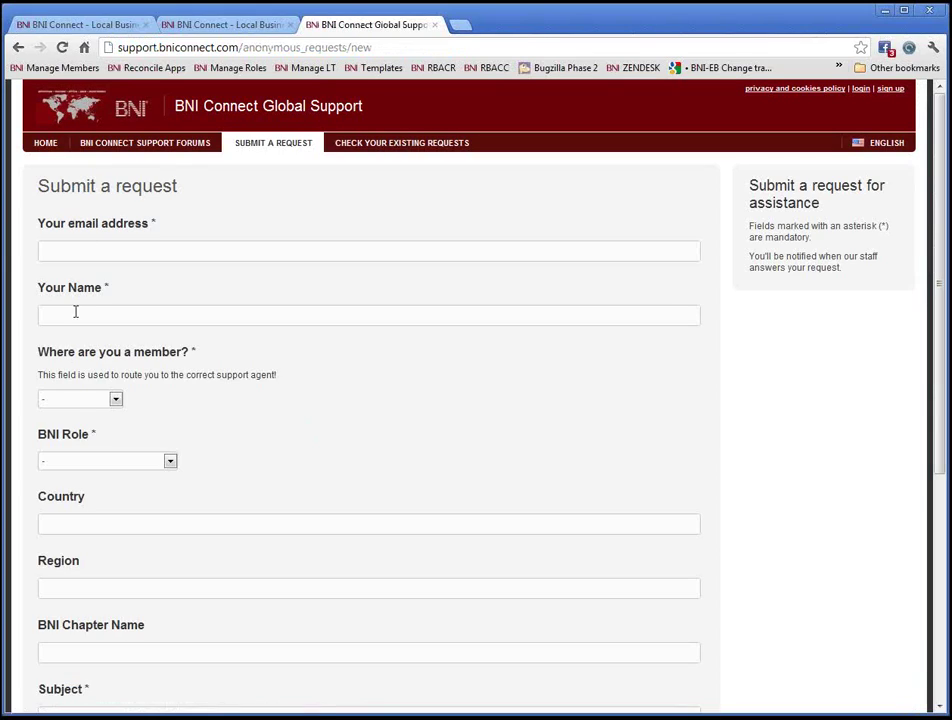
scroll(289, 427, "down", 4)
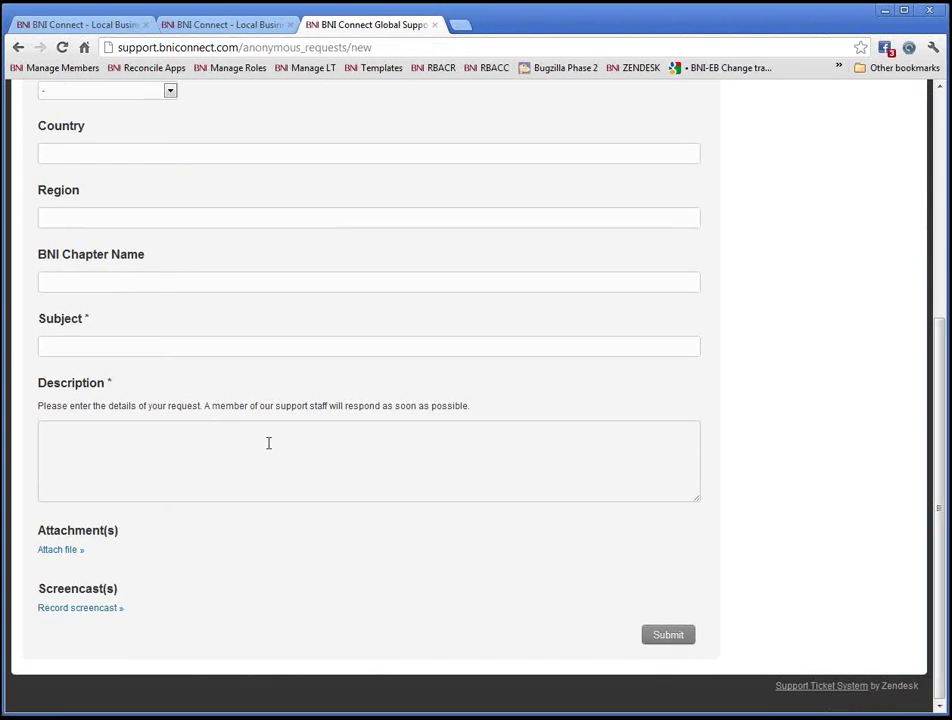
scroll(263, 441, "up", 5)
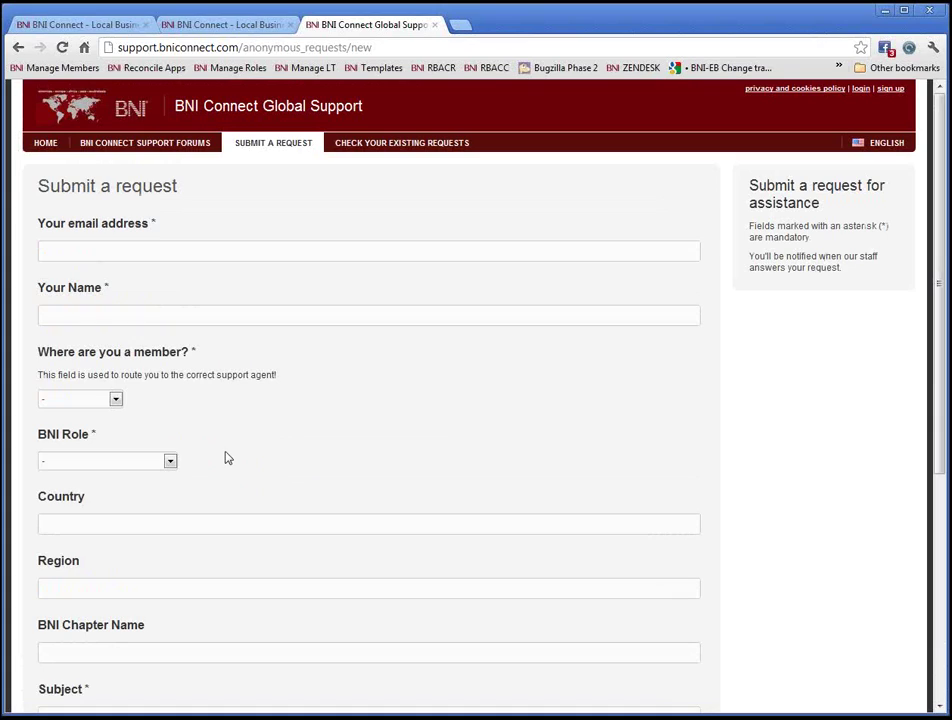
left_click(378, 47)
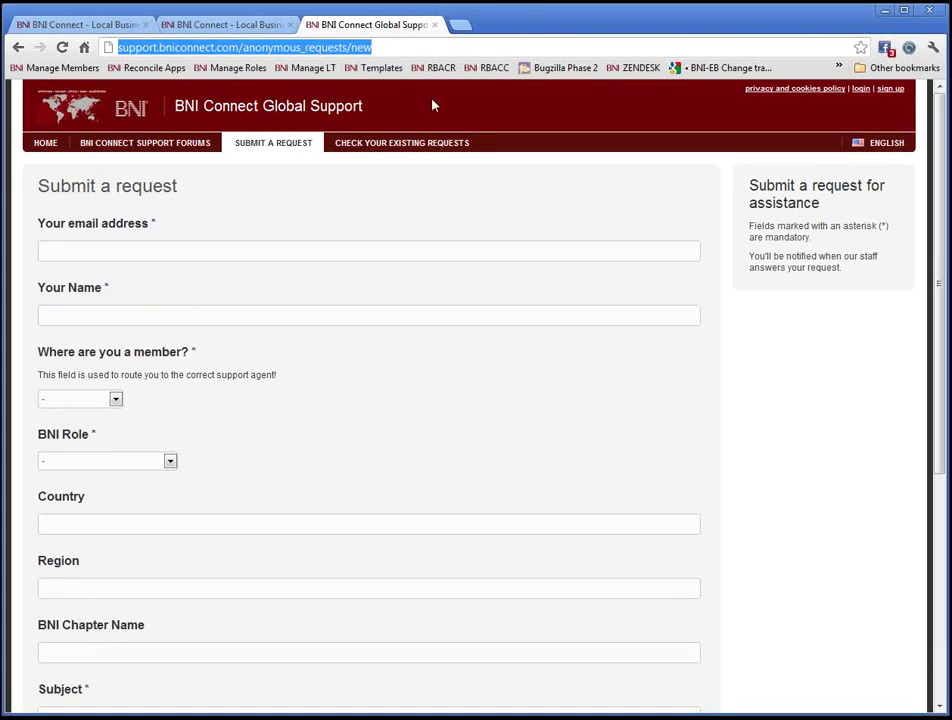
Go to facebook.com/bniconnectglobal from the 'face' suggestion and browse the page's timeline posts
type("facebook.com")
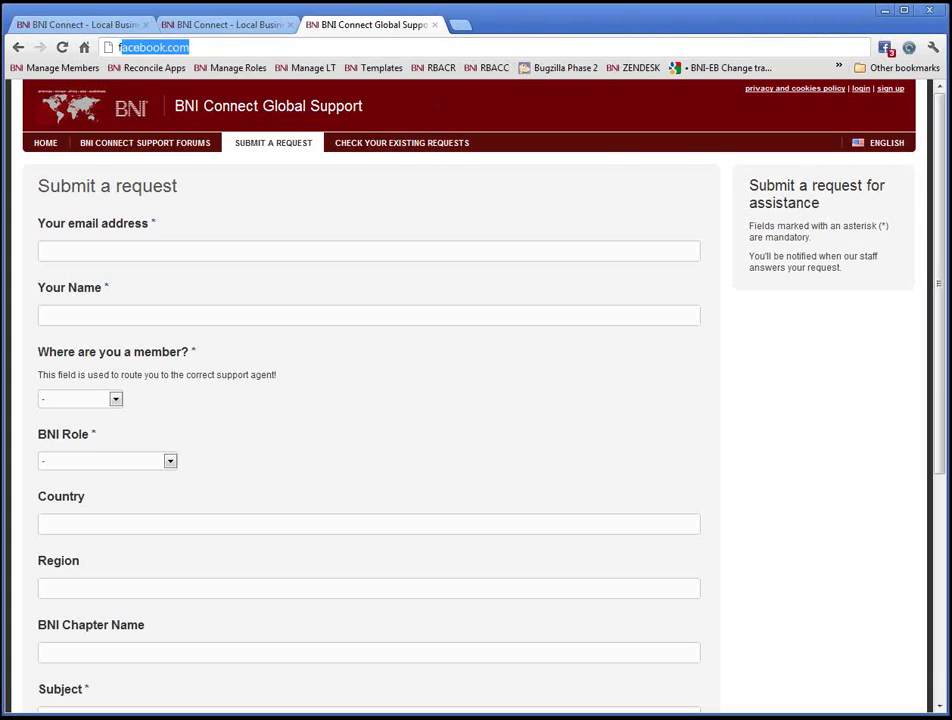
key("Down")
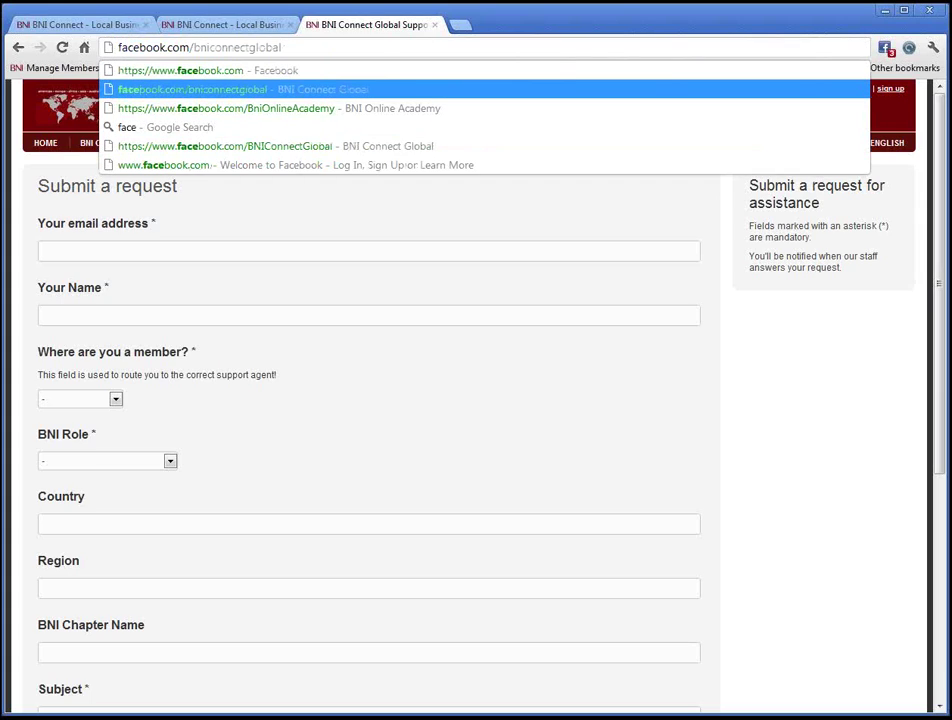
key("Return")
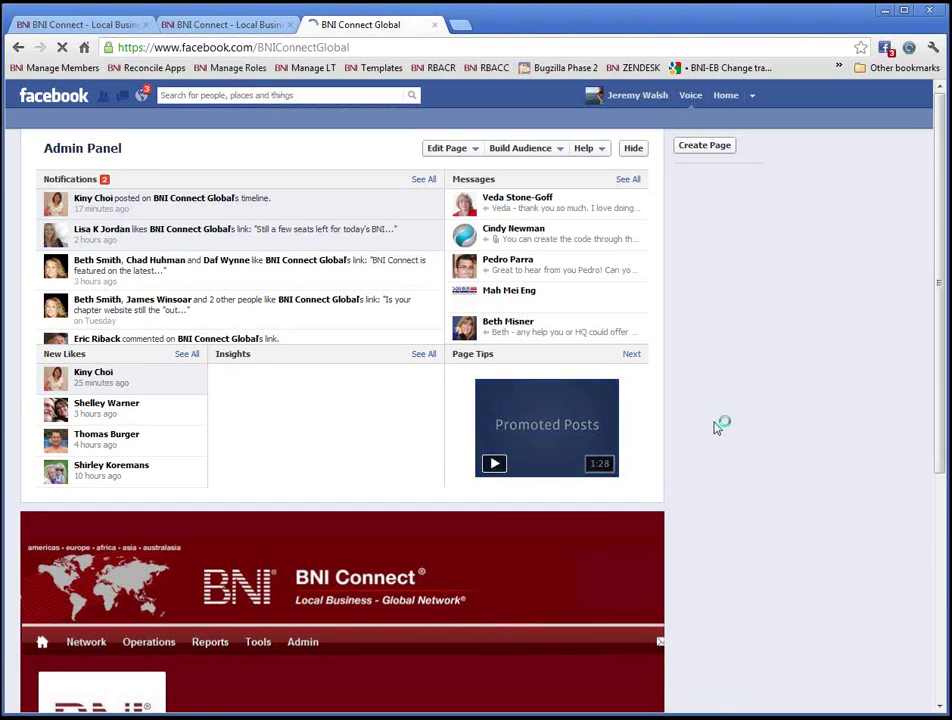
scroll(765, 372, "down", 2)
scroll(765, 372, "down", 5)
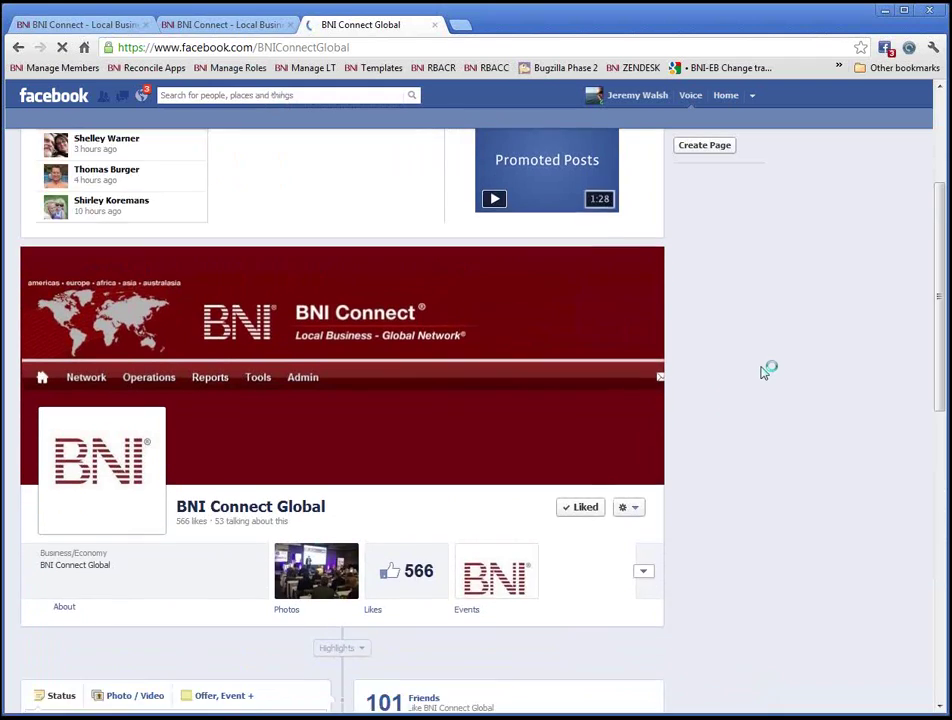
scroll(748, 361, "up", 1)
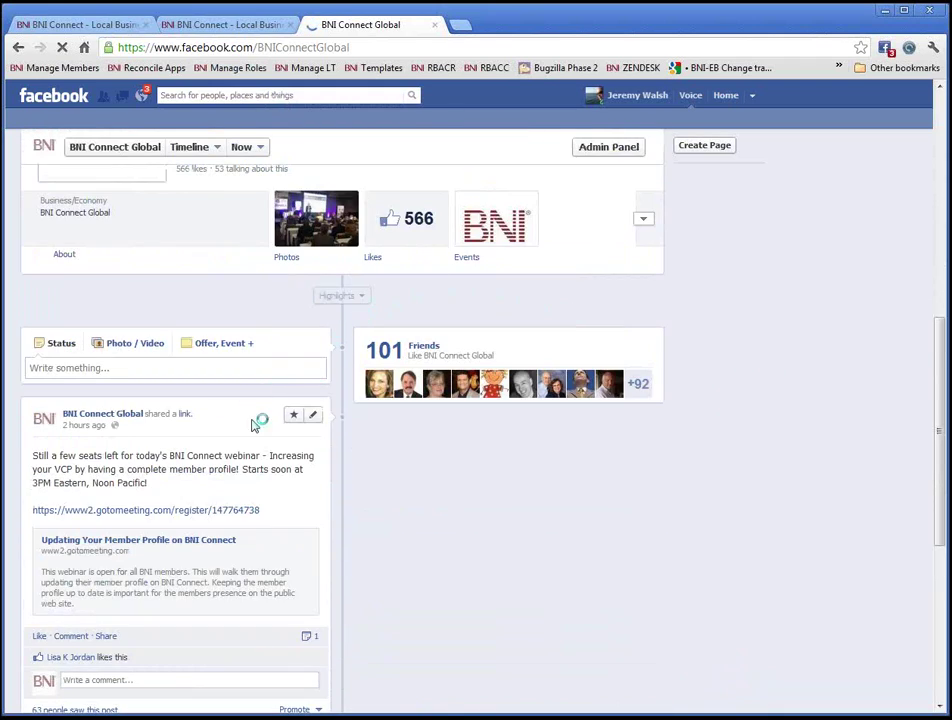
scroll(440, 525, "down", 1)
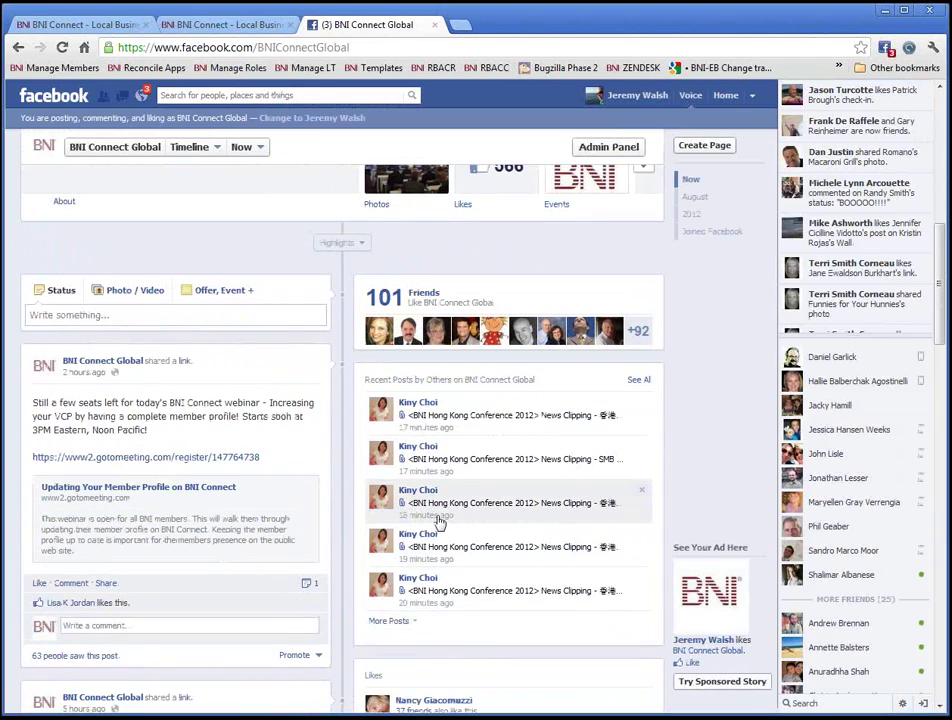
scroll(436, 513, "down", 5)
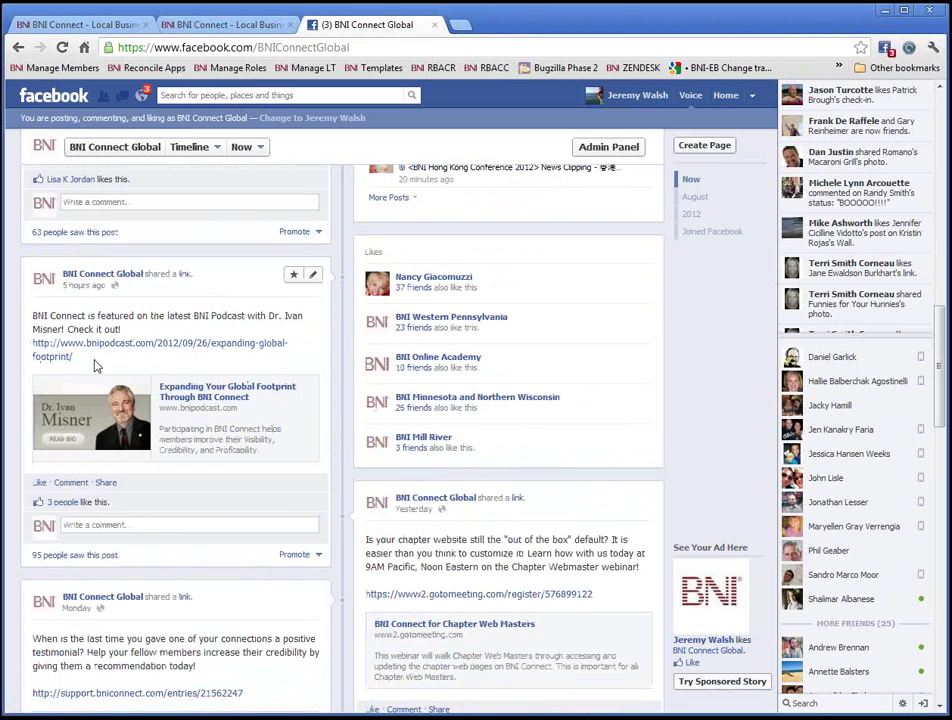
scroll(91, 384, "down", 3)
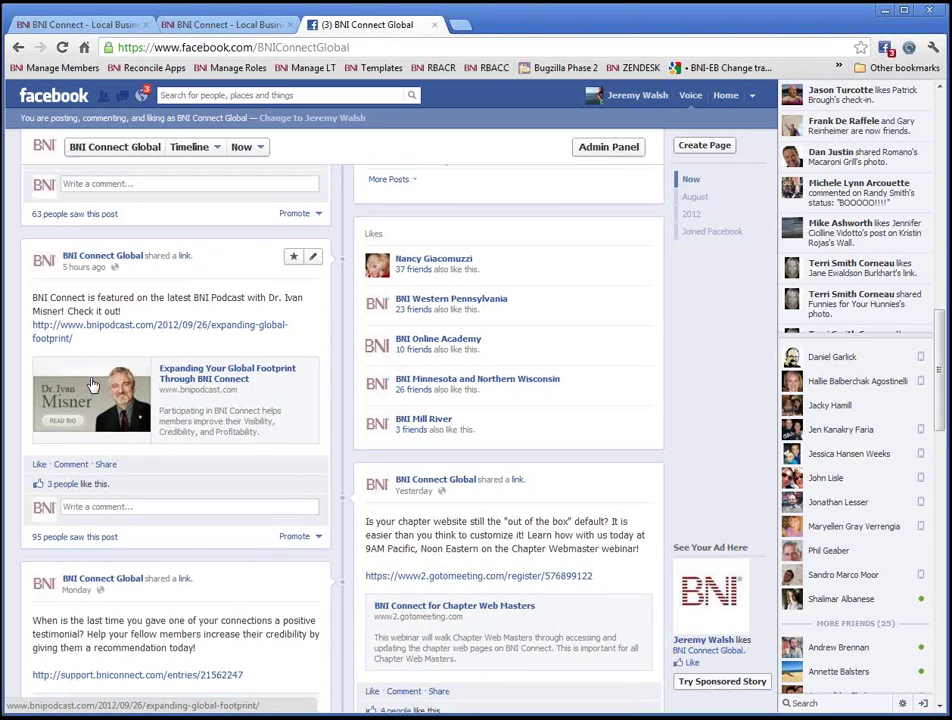
scroll(91, 386, "down", 1)
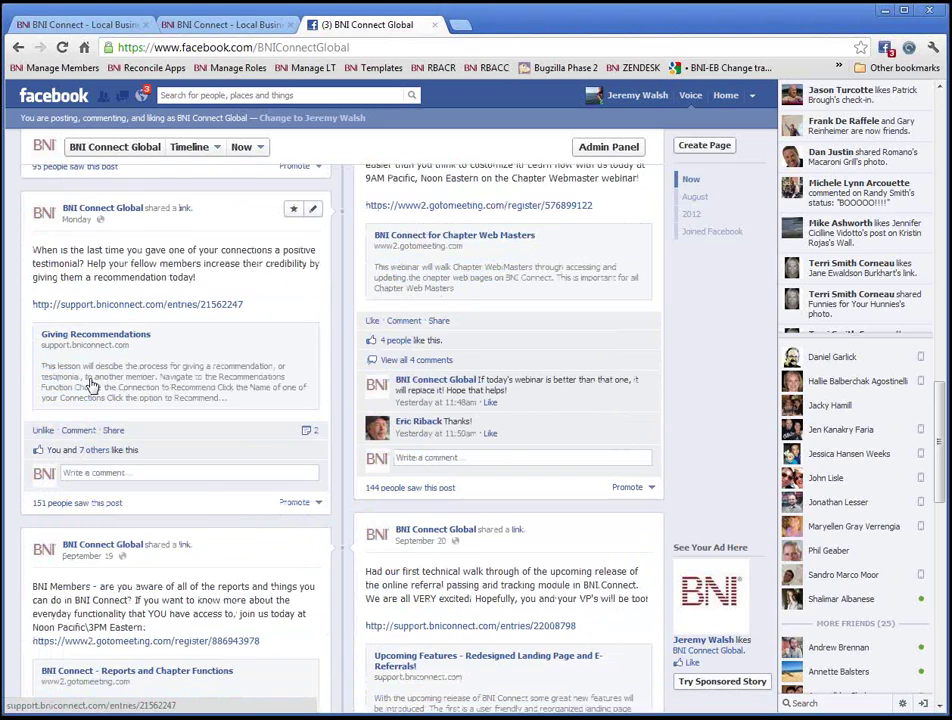
scroll(91, 398, "up", 7)
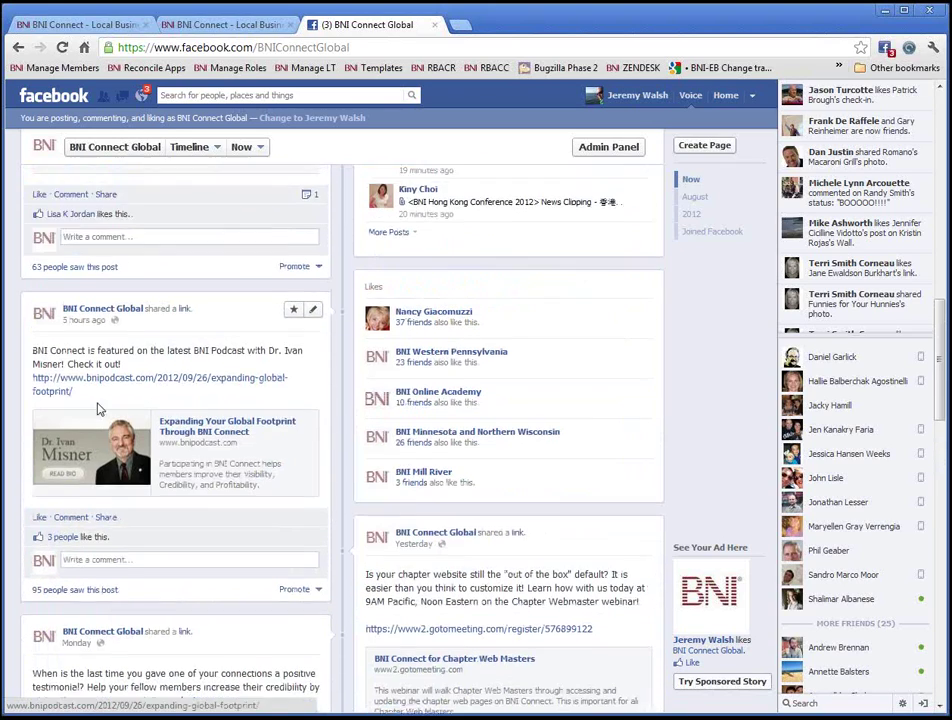
scroll(122, 416, "down", 7)
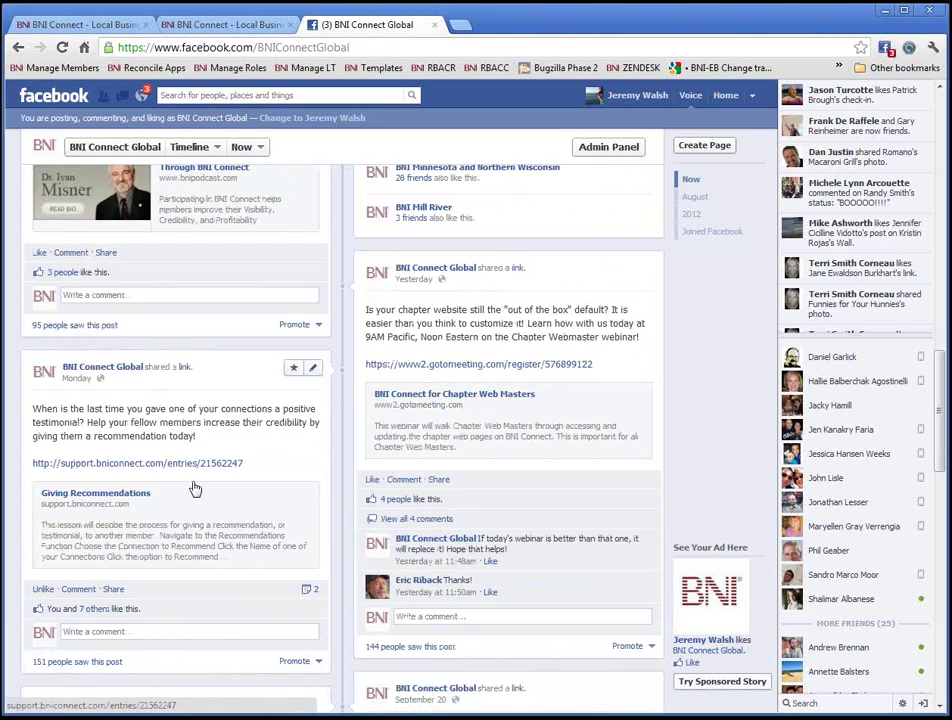
scroll(195, 488, "down", 3)
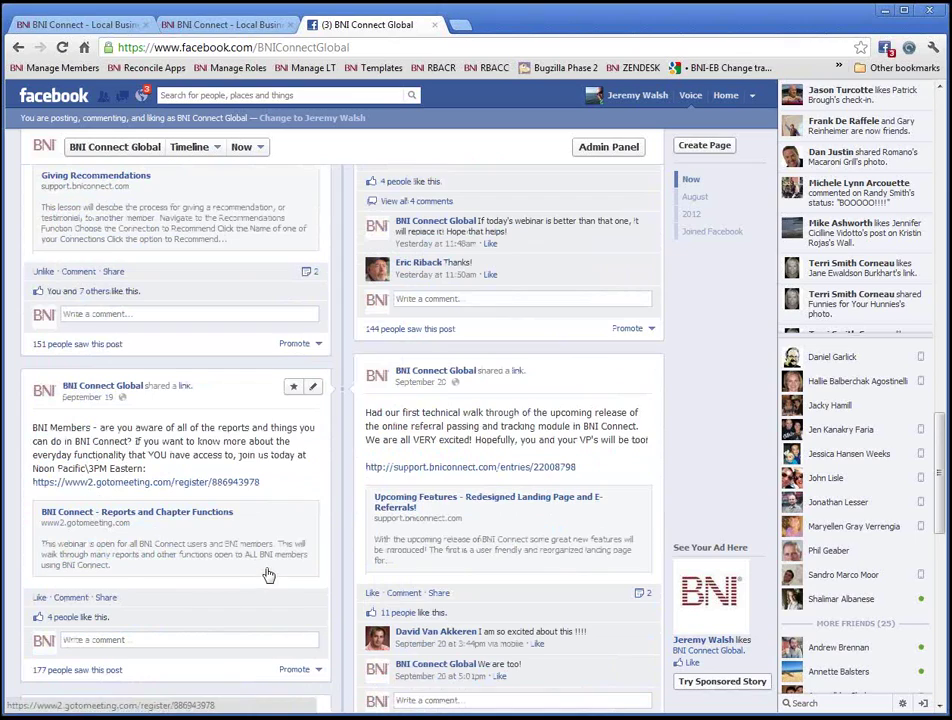
scroll(265, 572, "up", 10)
scroll(263, 570, "up", 10)
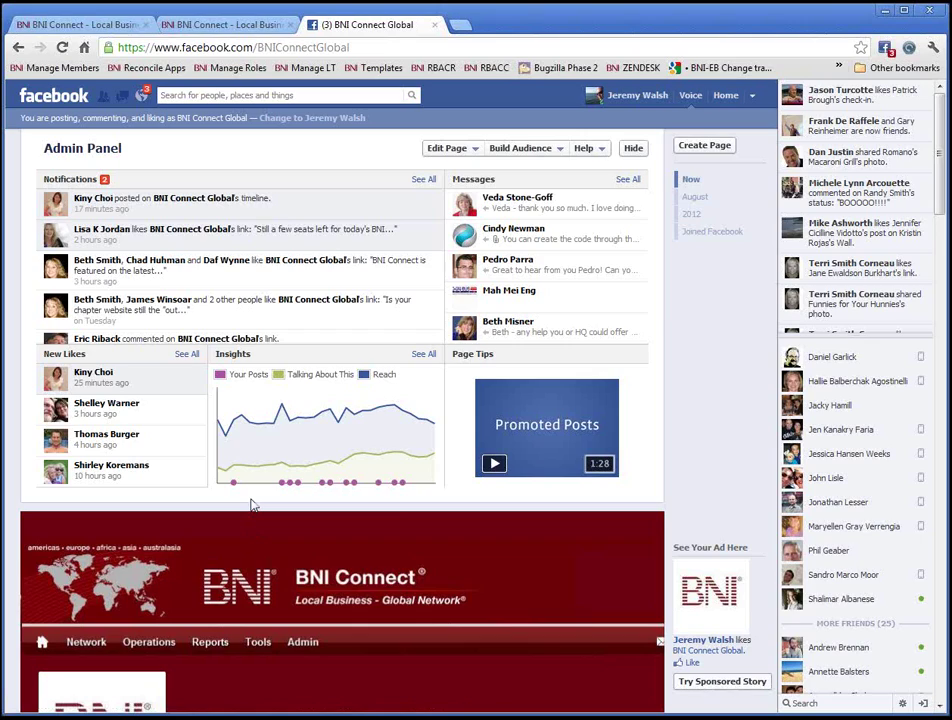
Switch back to the first BNI Connect browser tab
left_click(80, 24)
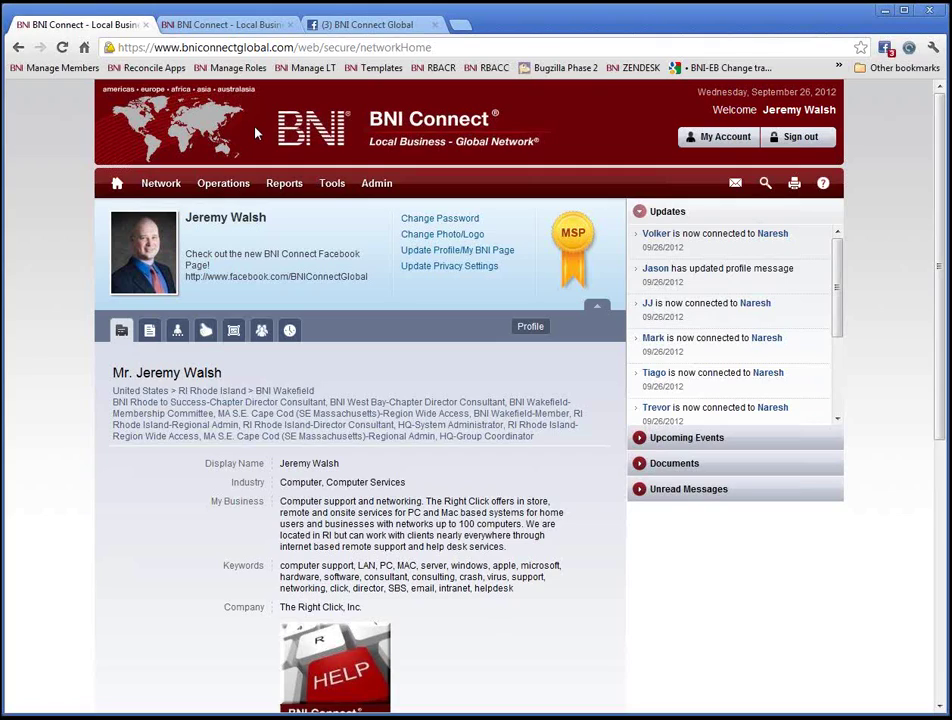
On the Search Members page, set the Country filter to United Kingdom
left_click(765, 186)
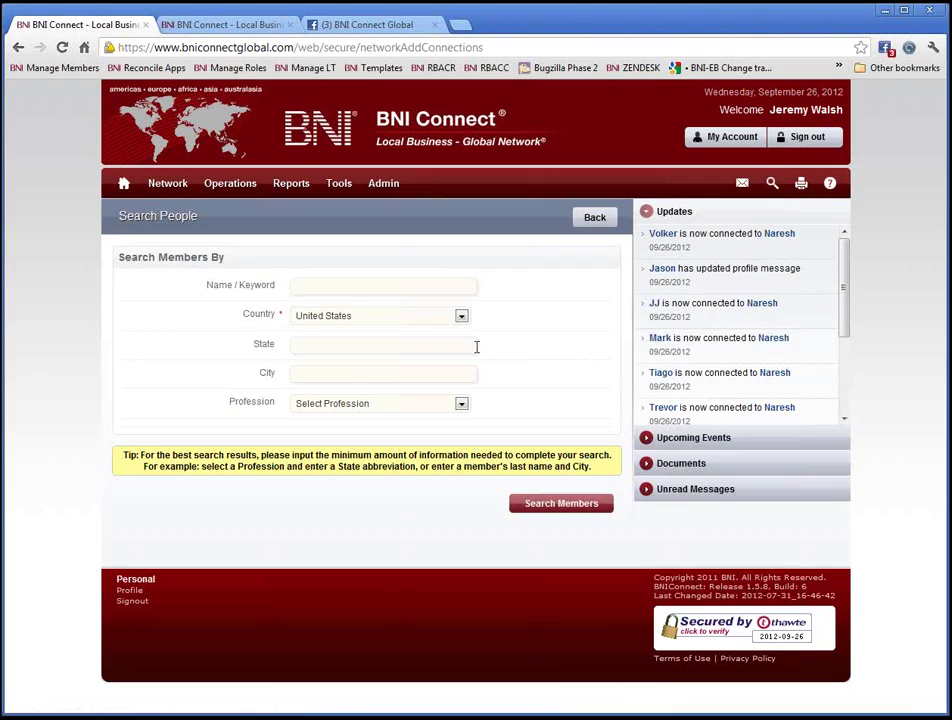
left_click(343, 315)
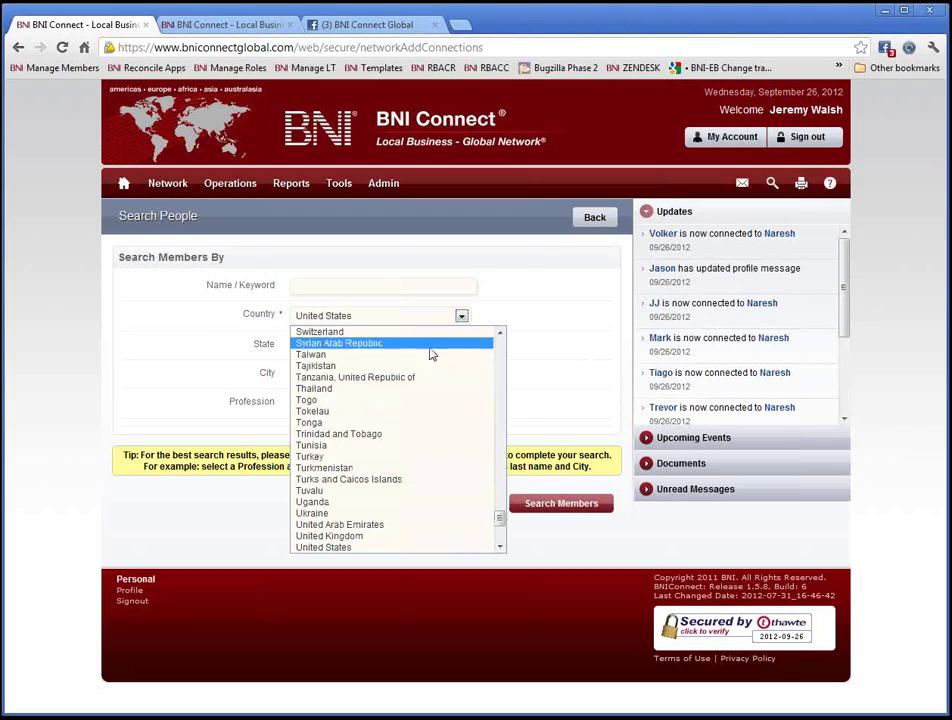
left_click_drag(499, 517, 514, 355)
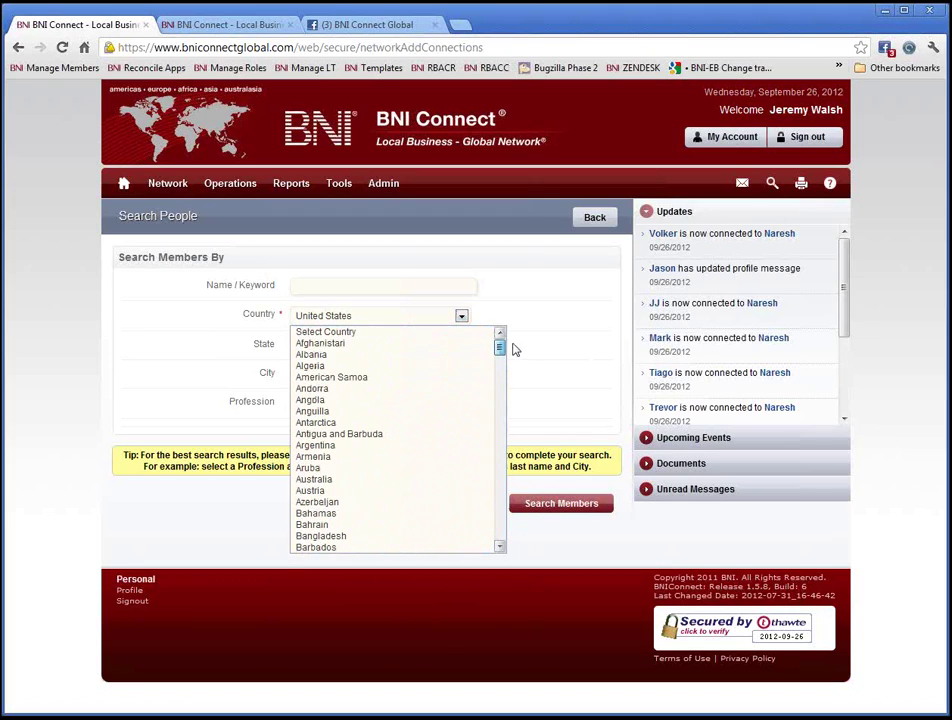
scroll(383, 391, "down", 10)
scroll(383, 391, "down", 20)
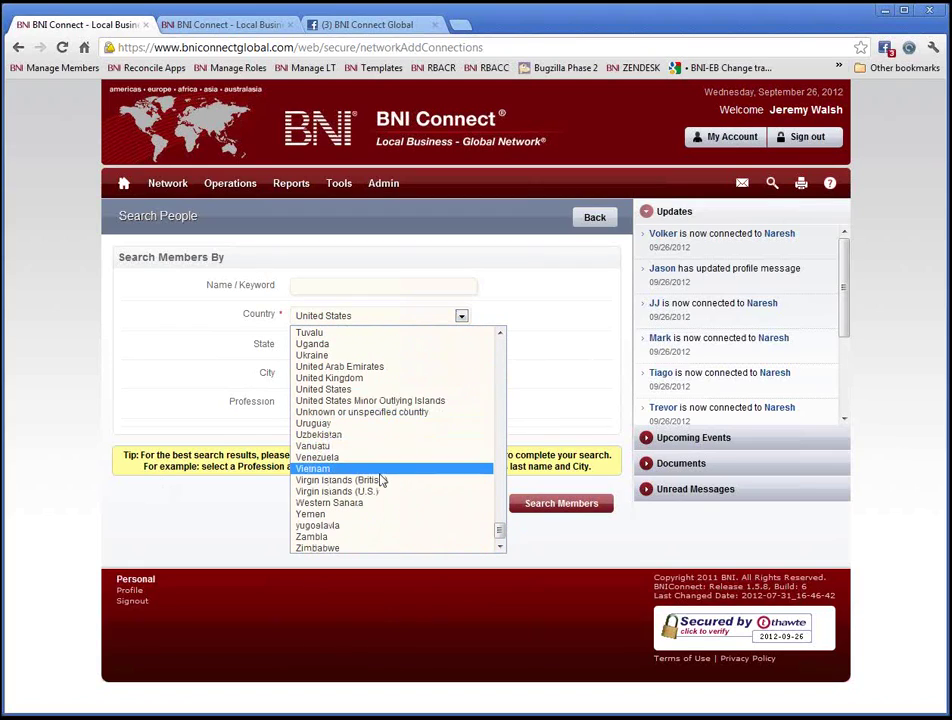
scroll(388, 472, "up", 1)
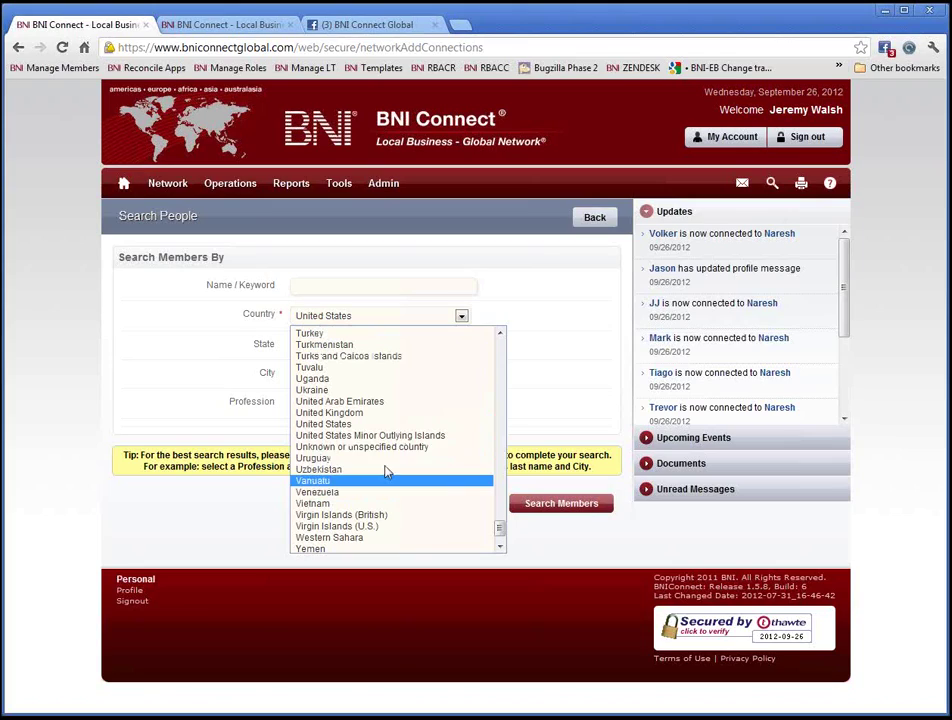
left_click(383, 412)
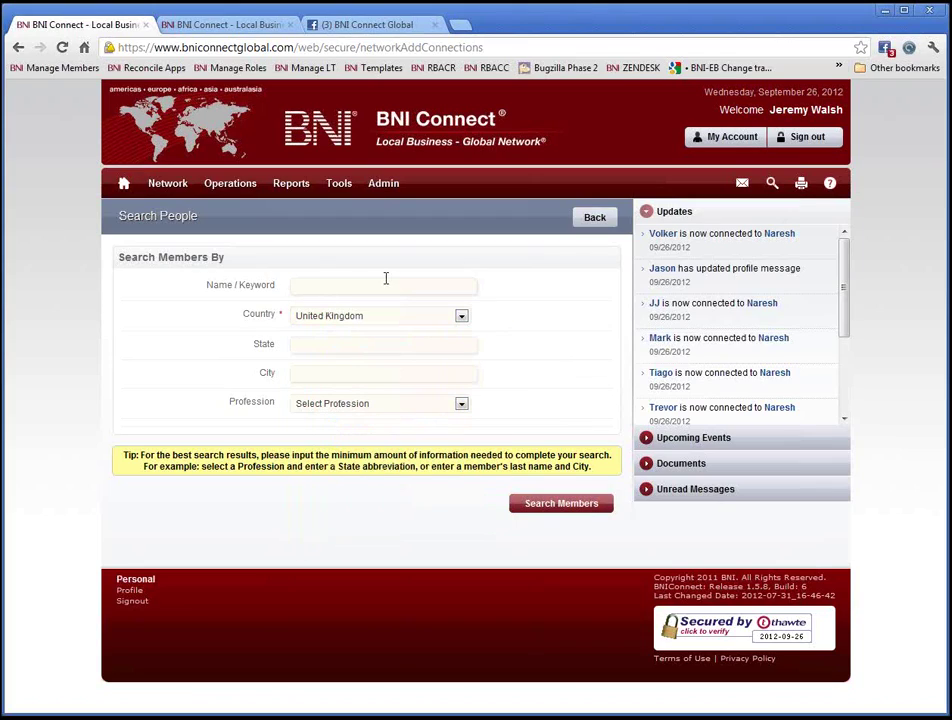
Search UK members by the keyword 'computer' and browse the matching results
type("computer")
key("Return")
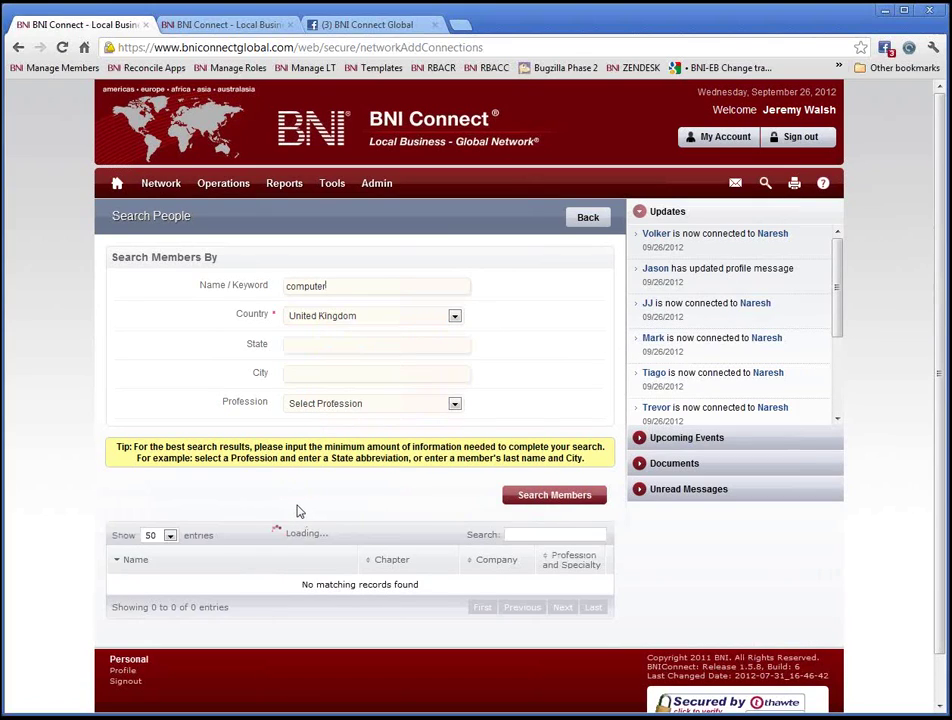
scroll(380, 510, "down", 1)
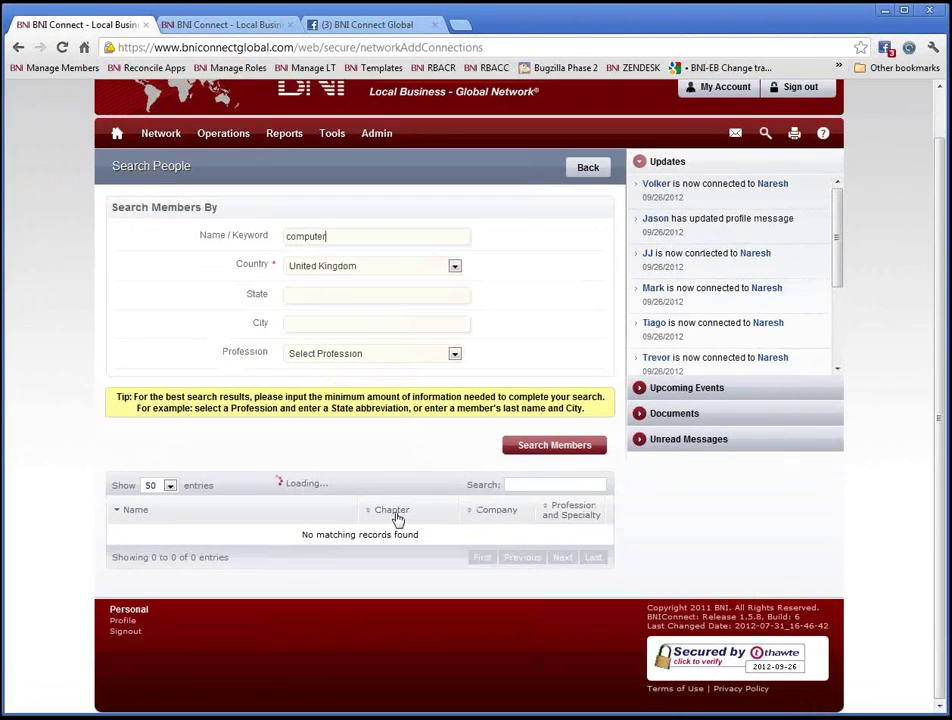
scroll(325, 486, "down", 4)
scroll(321, 500, "up", 2)
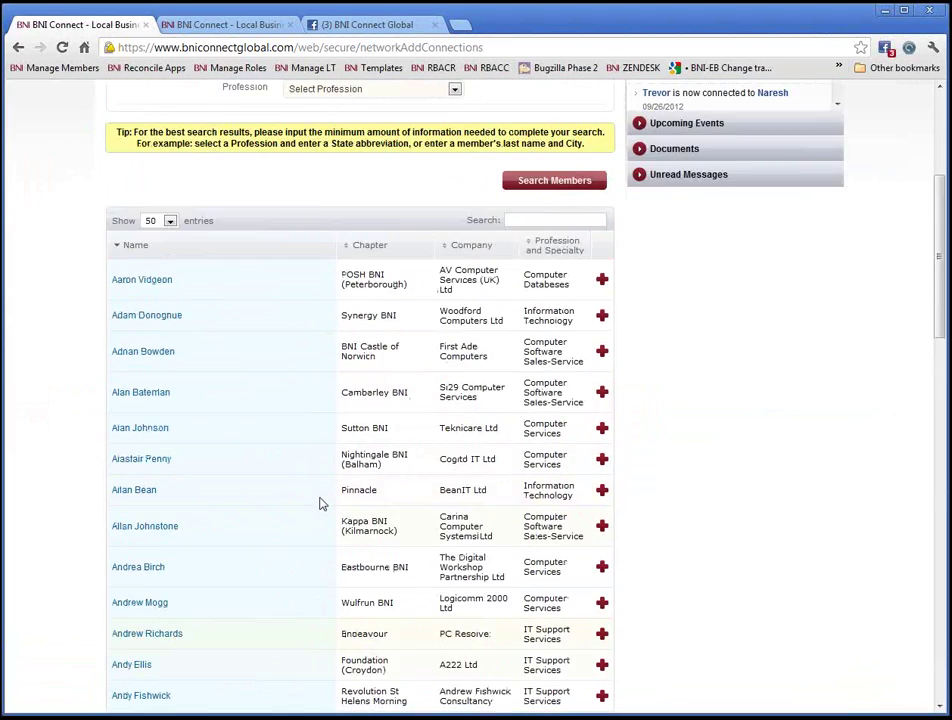
scroll(322, 490, "up", 2)
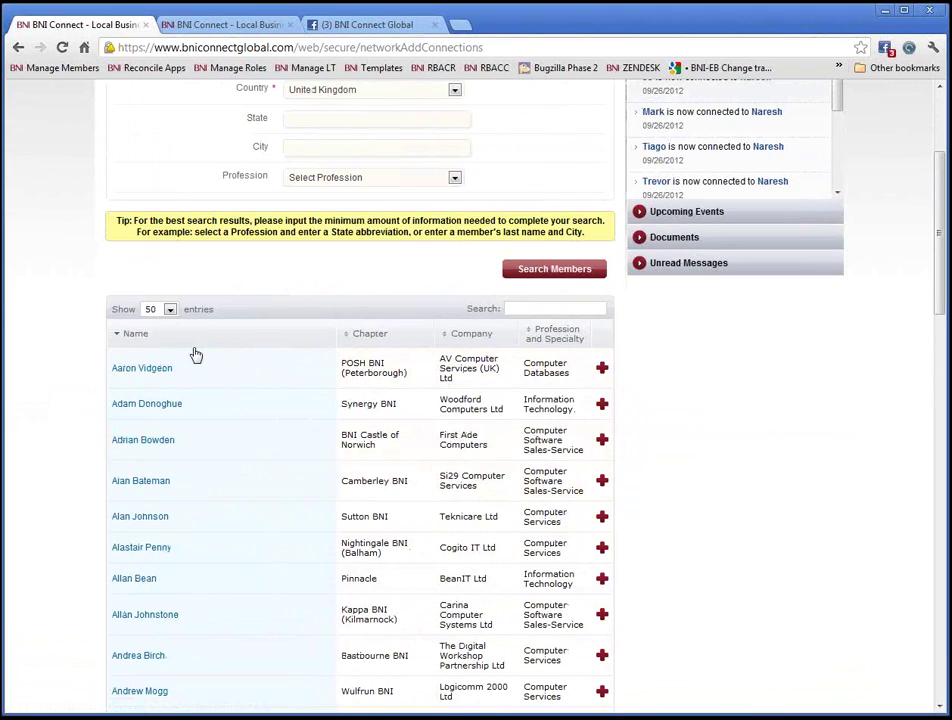
scroll(196, 355, "up", 3)
Open the first result's profile, a POSH BNI (Peterborough) member, then cancel a status-message edit
left_click(137, 492)
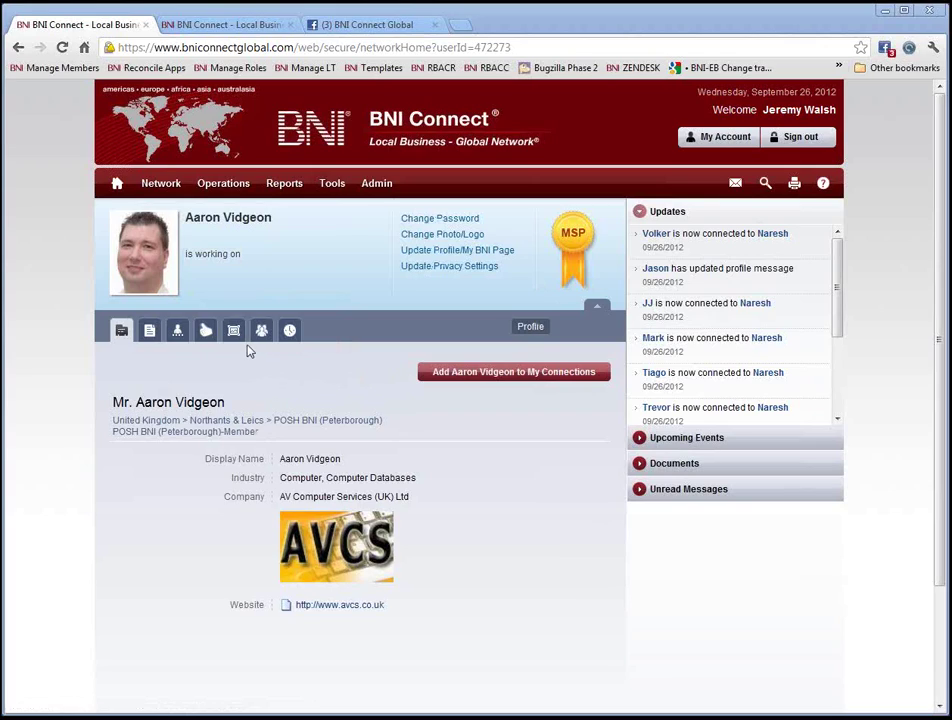
left_click(220, 257)
left_click(231, 217)
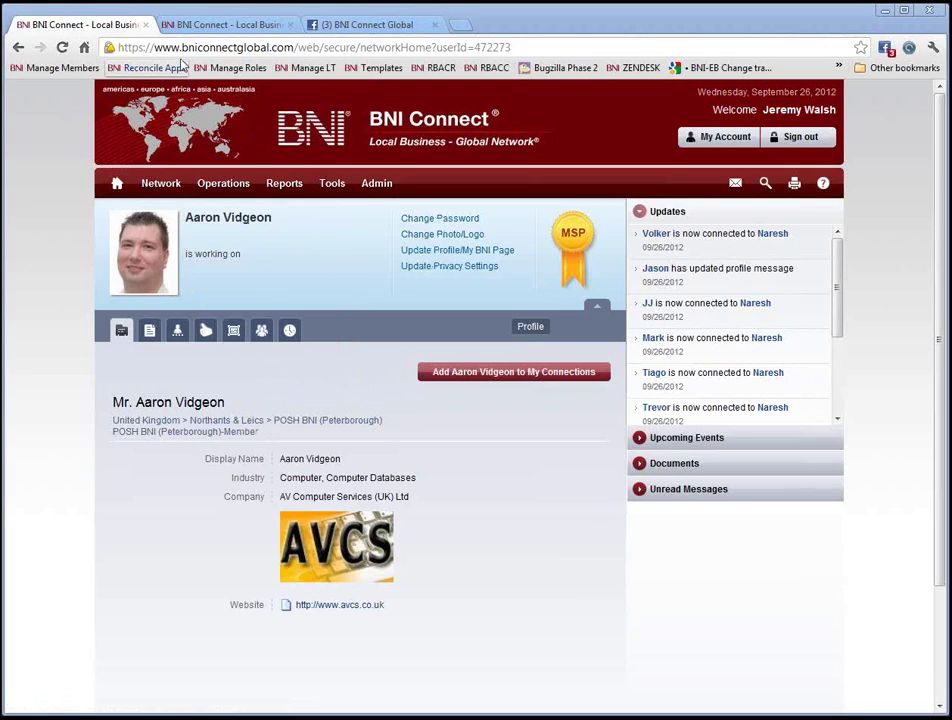
mouse_move(223, 184)
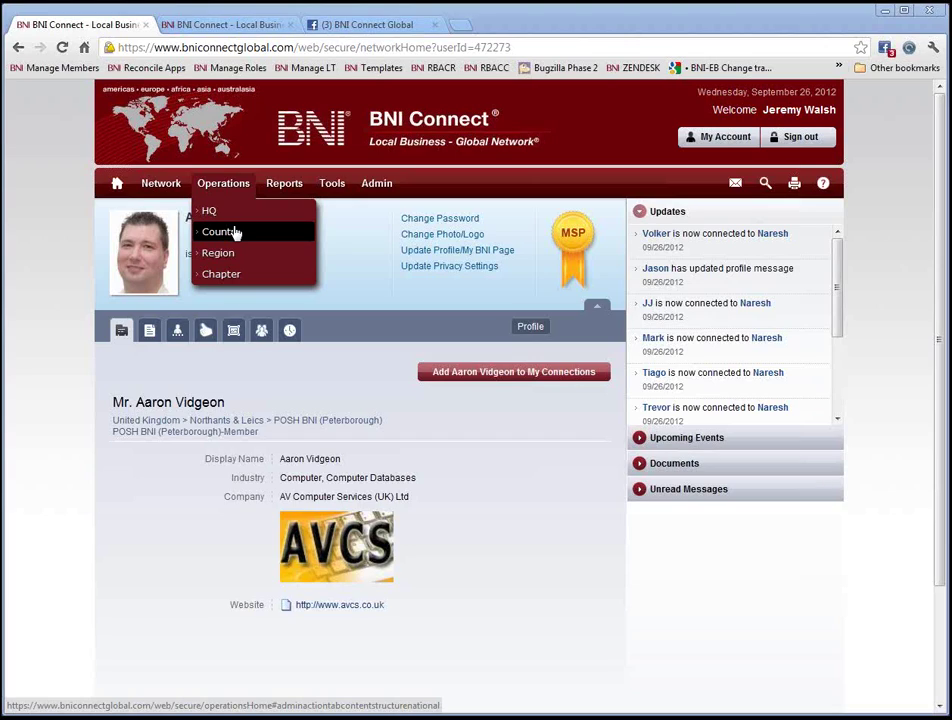
left_click(215, 30)
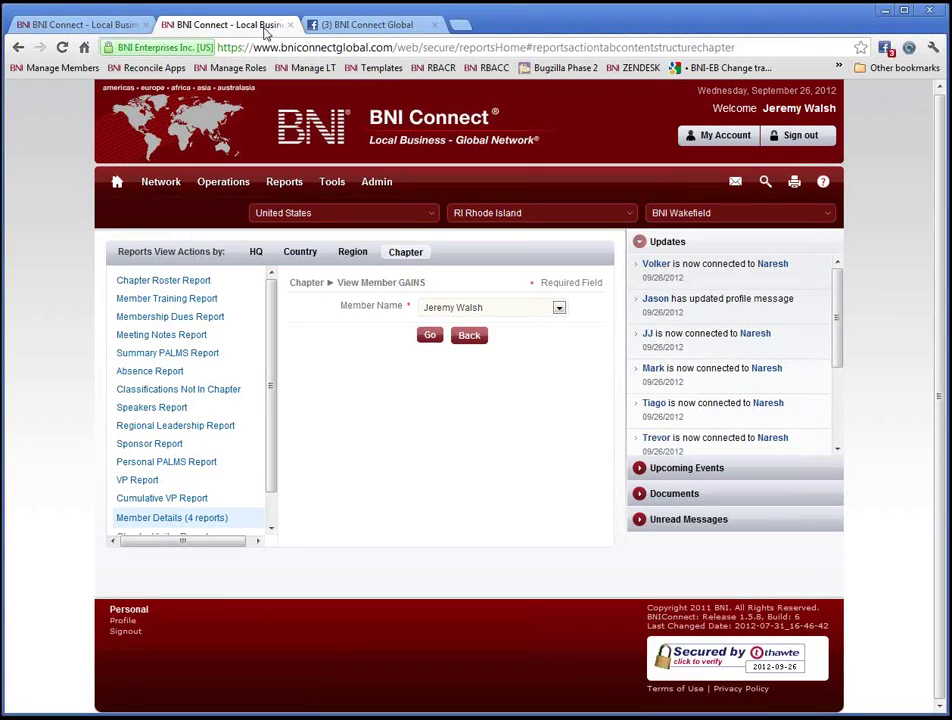
left_click(270, 50)
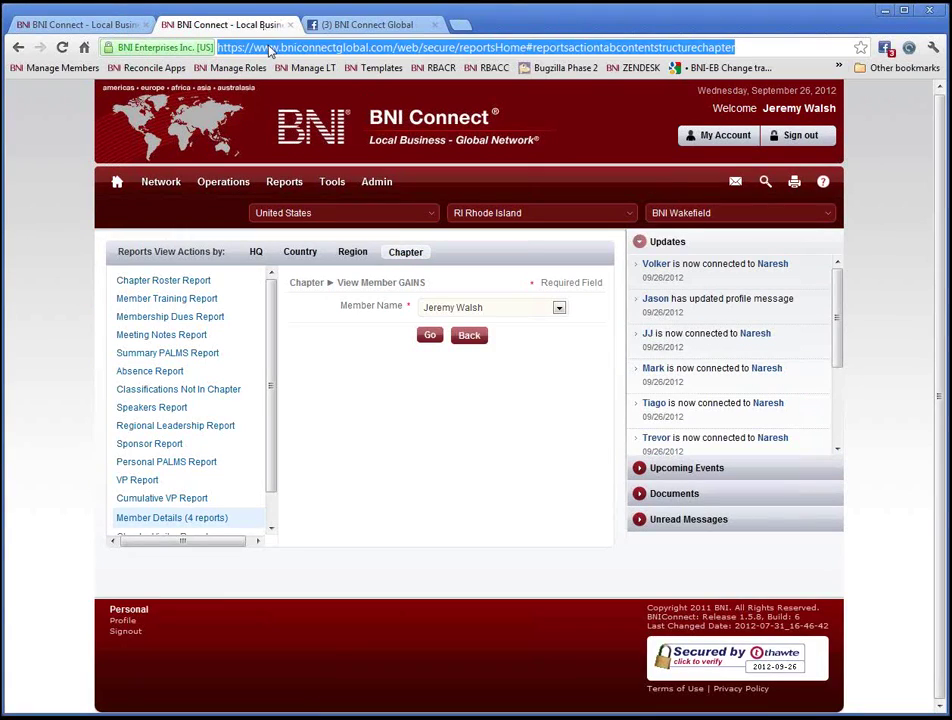
type("www.bniri.com")
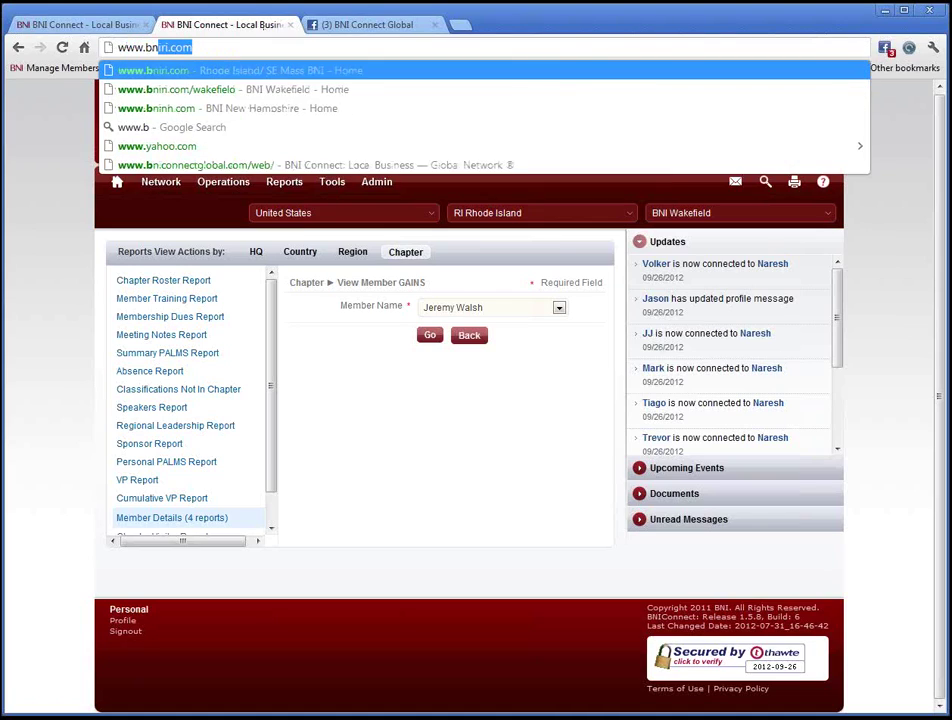
key("Return")
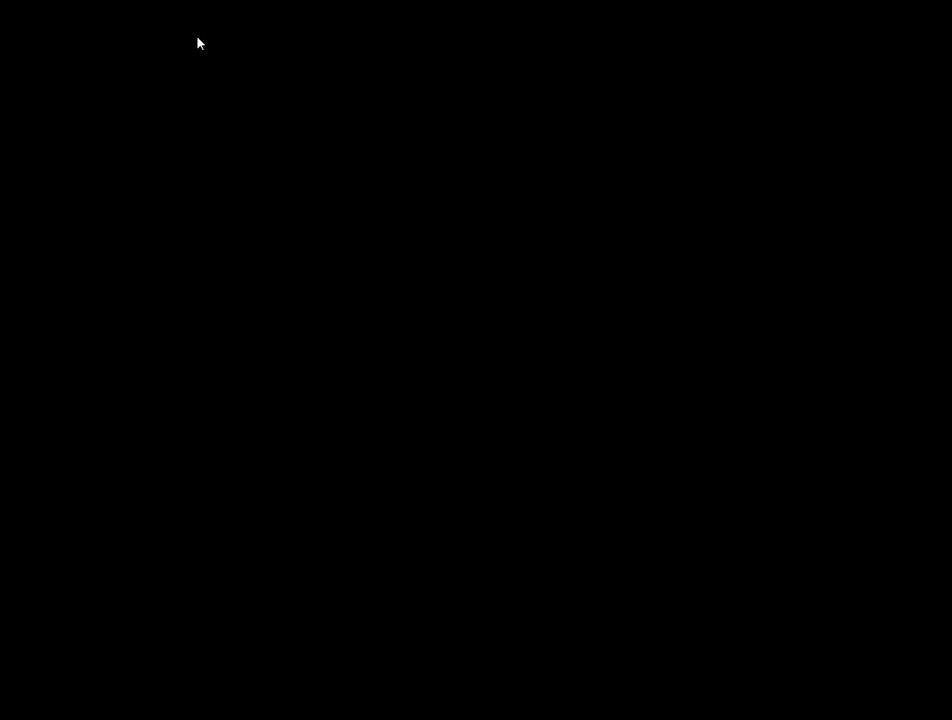
Replace the Rhode Island/SE Mass BNI site with google.com in the same tab
left_click(221, 44)
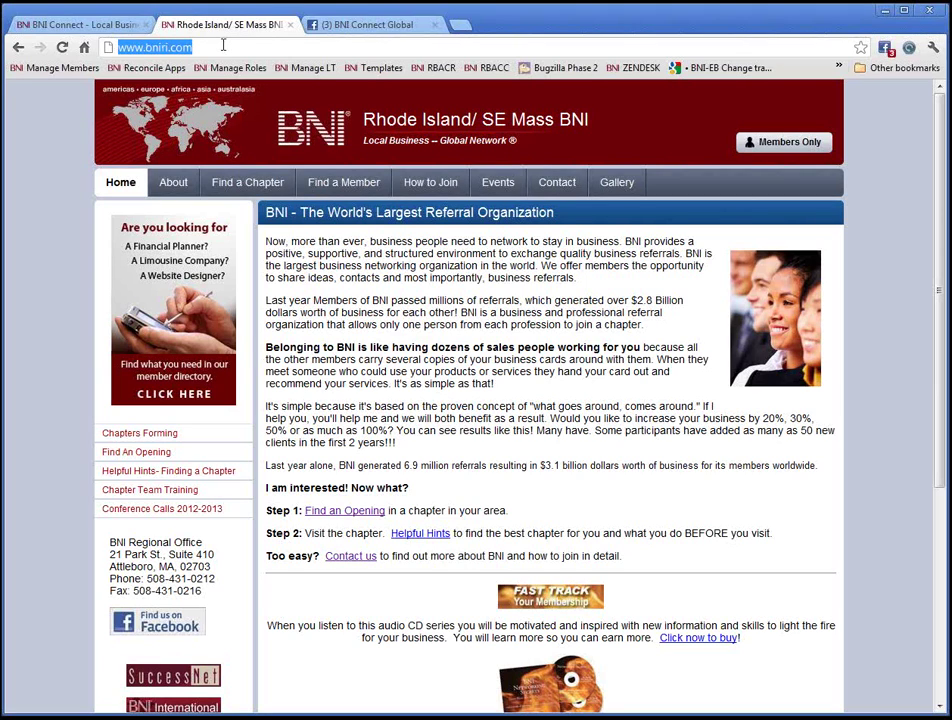
type("google.com")
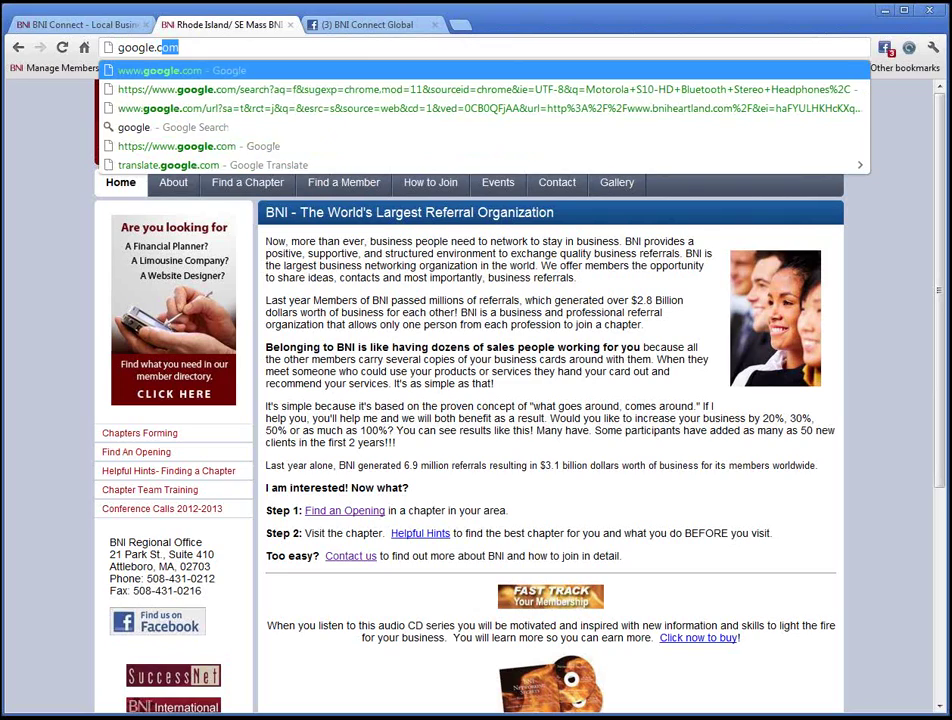
key("Return")
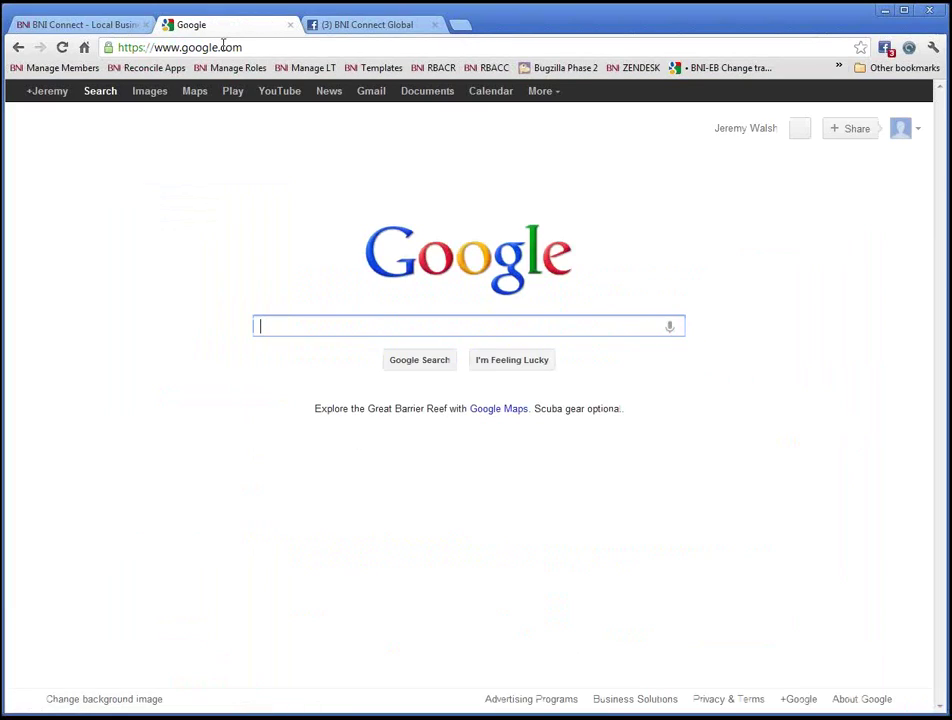
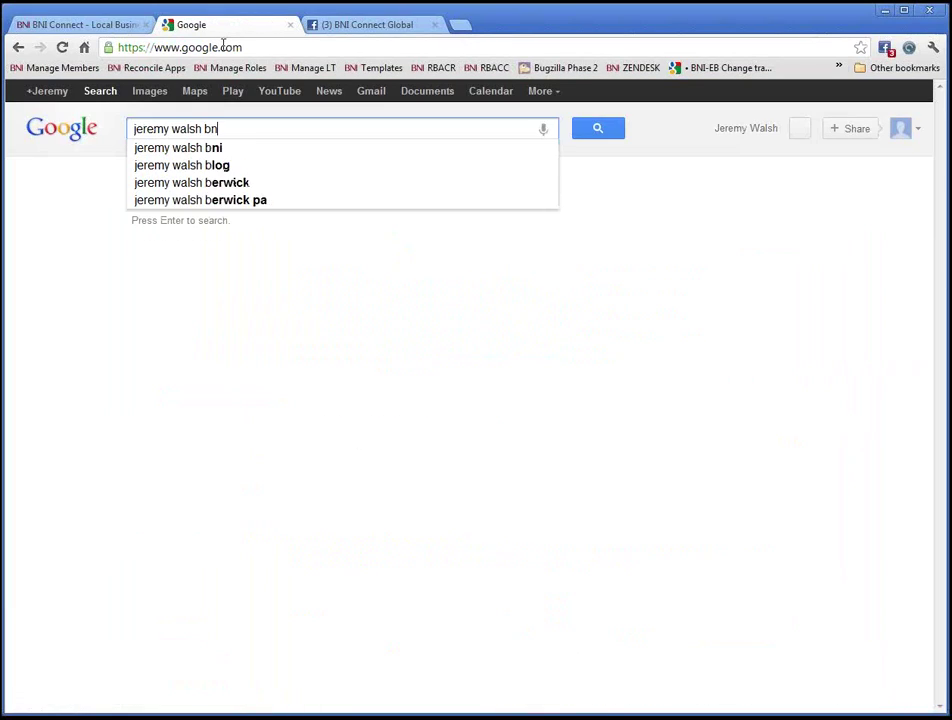
Google the account holder's name plus 'bni' and scroll through the results
key("Return")
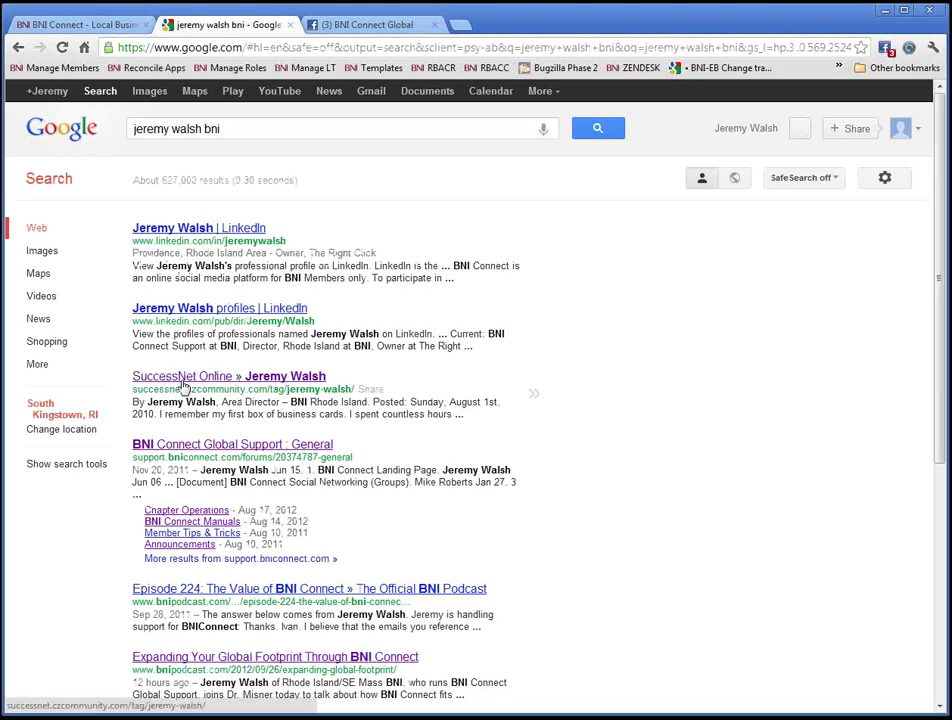
scroll(584, 416, "down", 2)
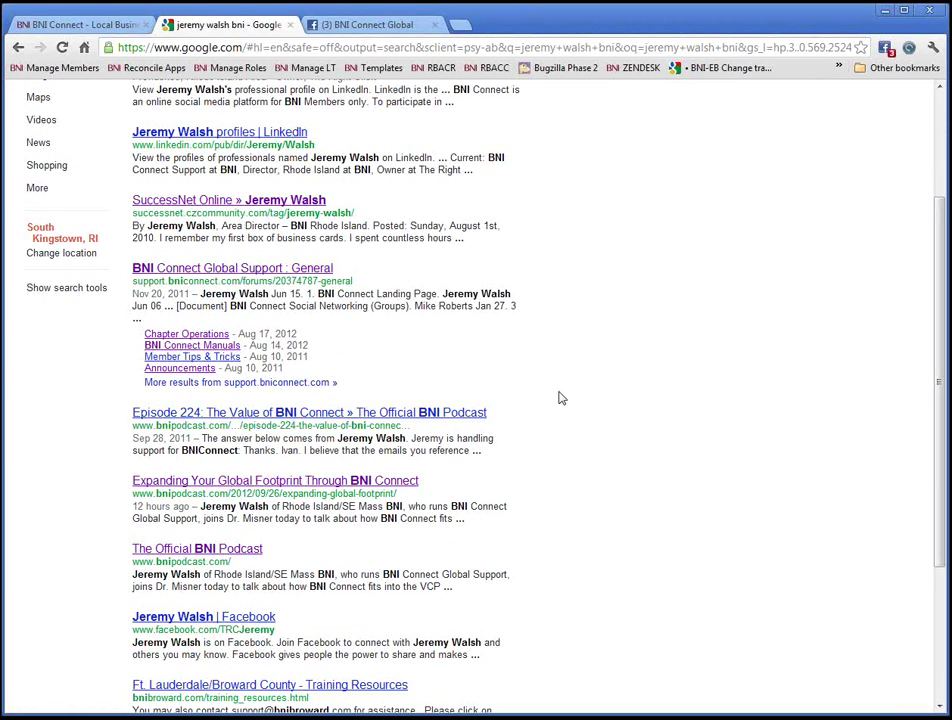
scroll(561, 398, "down", 2)
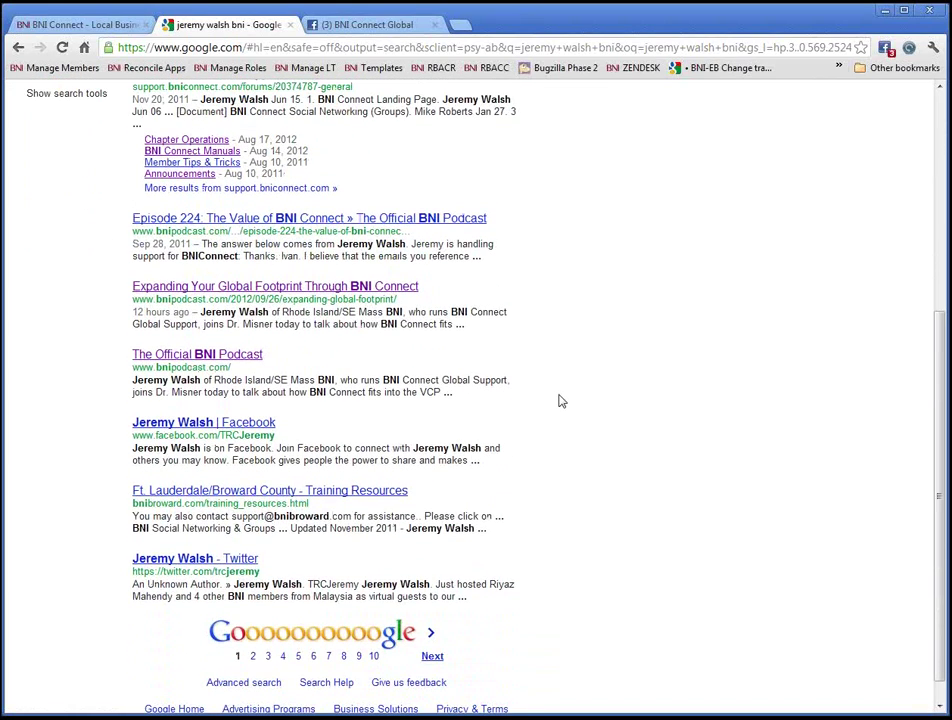
scroll(561, 401, "down", 1)
scroll(561, 401, "up", 4)
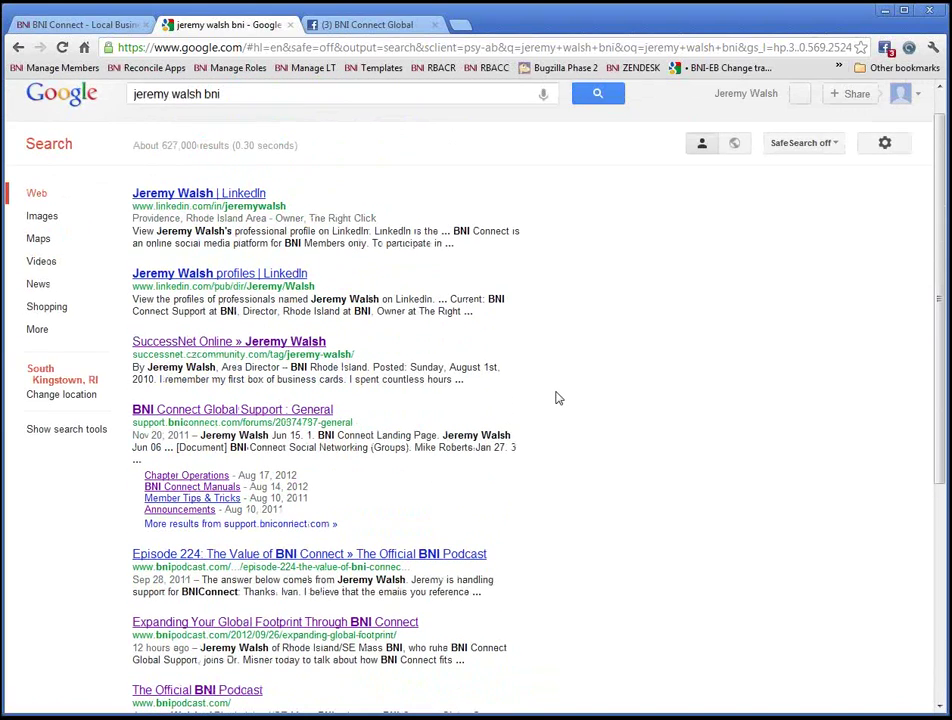
scroll(549, 401, "up", 1)
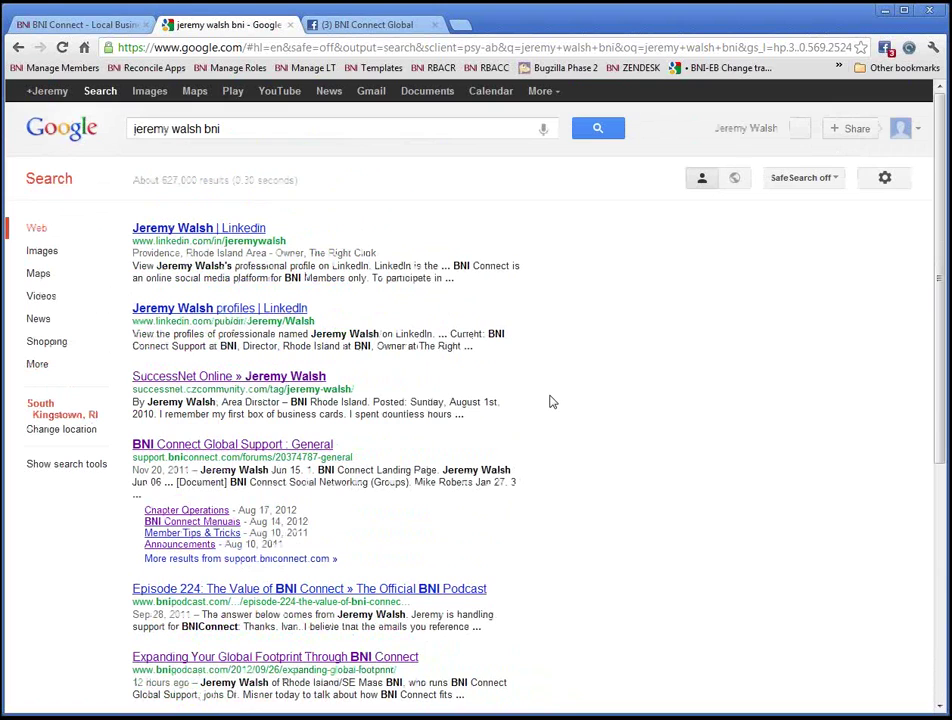
Add 'ri' to the search, view the Rhode Island/SE Mass BNI Contact page, then return
left_click(330, 135)
type("ri")
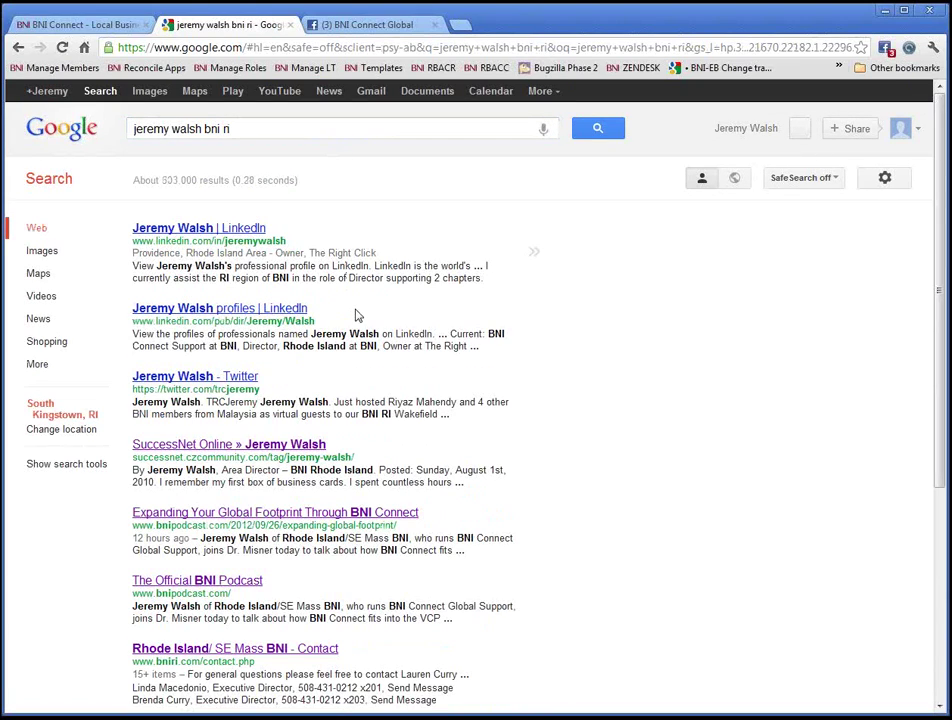
scroll(360, 322, "down", 1)
scroll(361, 326, "down", 1)
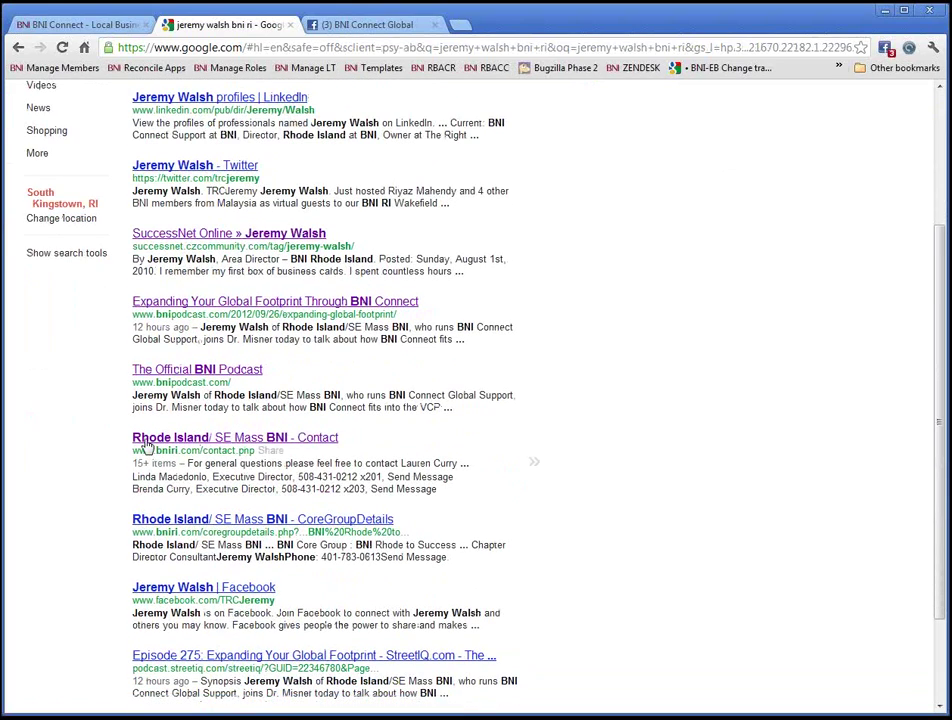
left_click(176, 438)
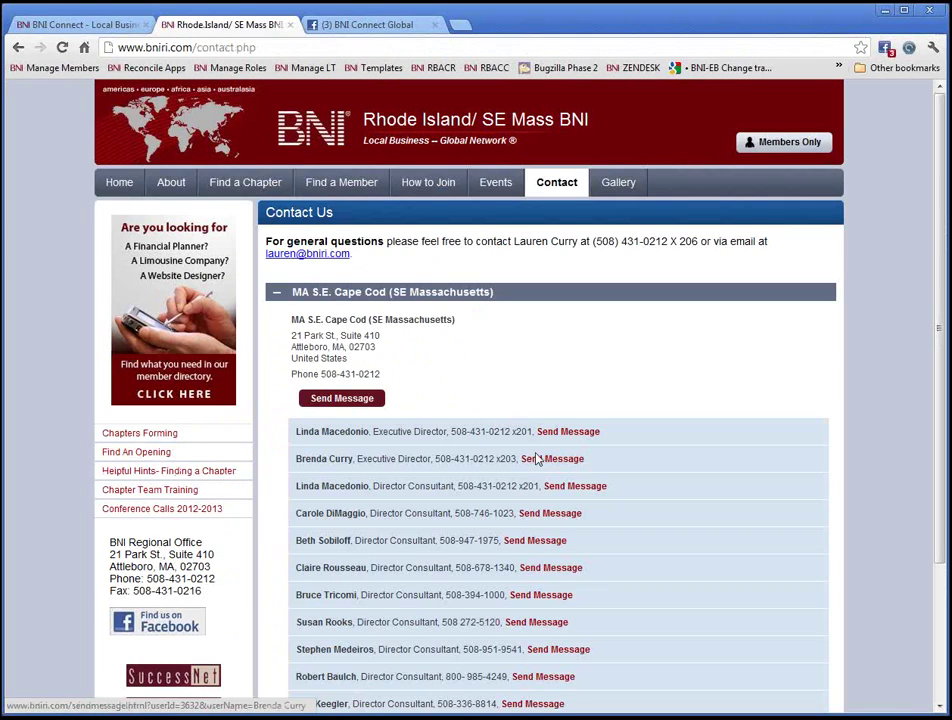
scroll(507, 481, "down", 1)
scroll(503, 478, "down", 1)
scroll(302, 183, "up", 3)
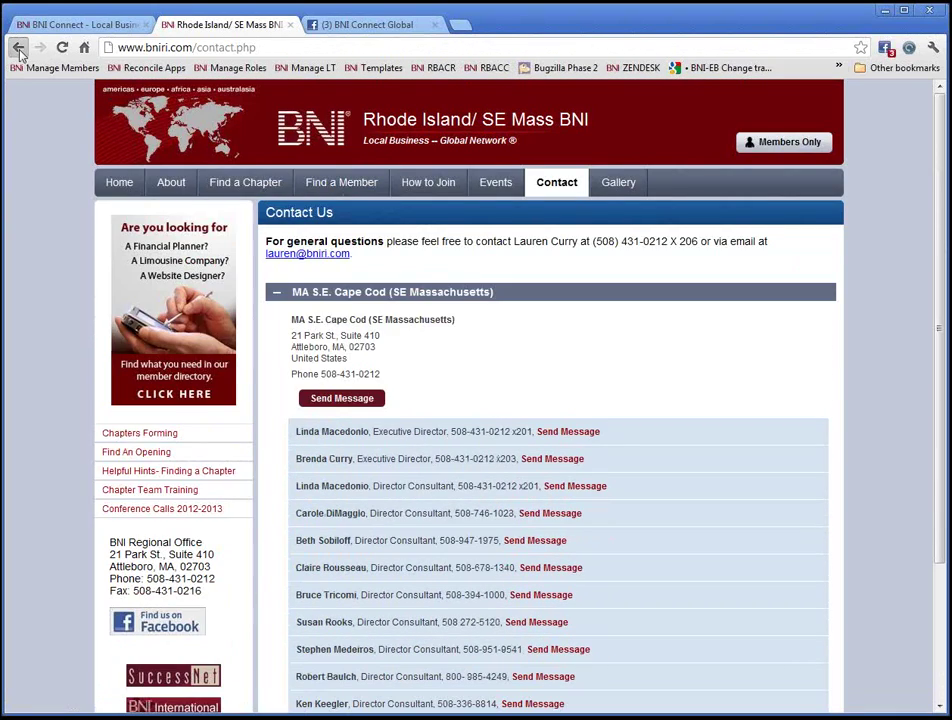
left_click(19, 50)
scroll(465, 543, "down", 1)
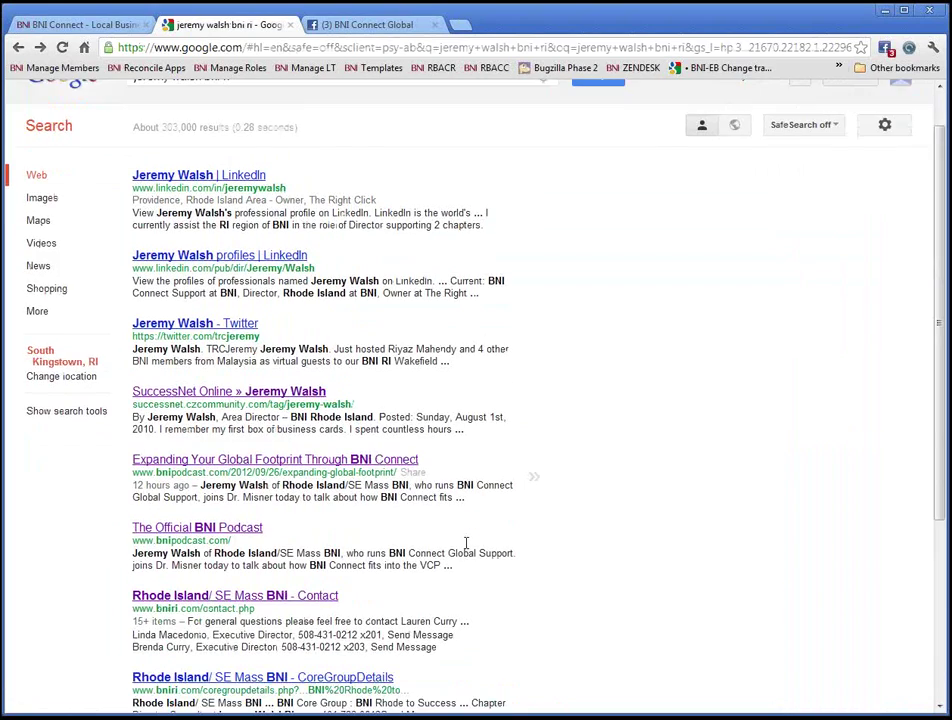
Close the Google results tab and switch back to the BNI Connect member profile
scroll(465, 543, "down", 3)
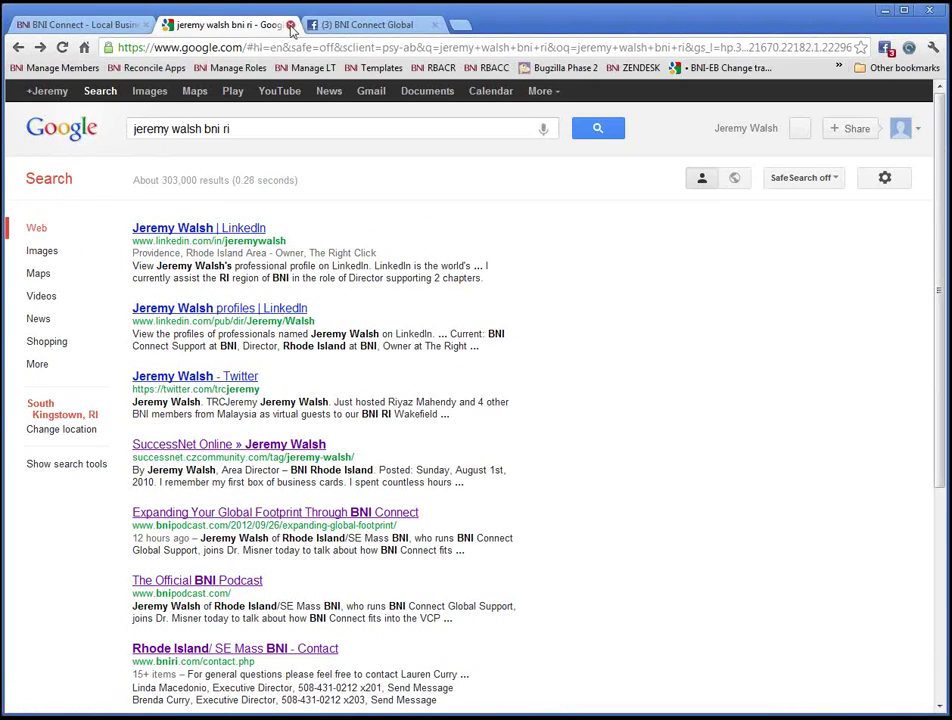
left_click(290, 25)
left_click(104, 25)
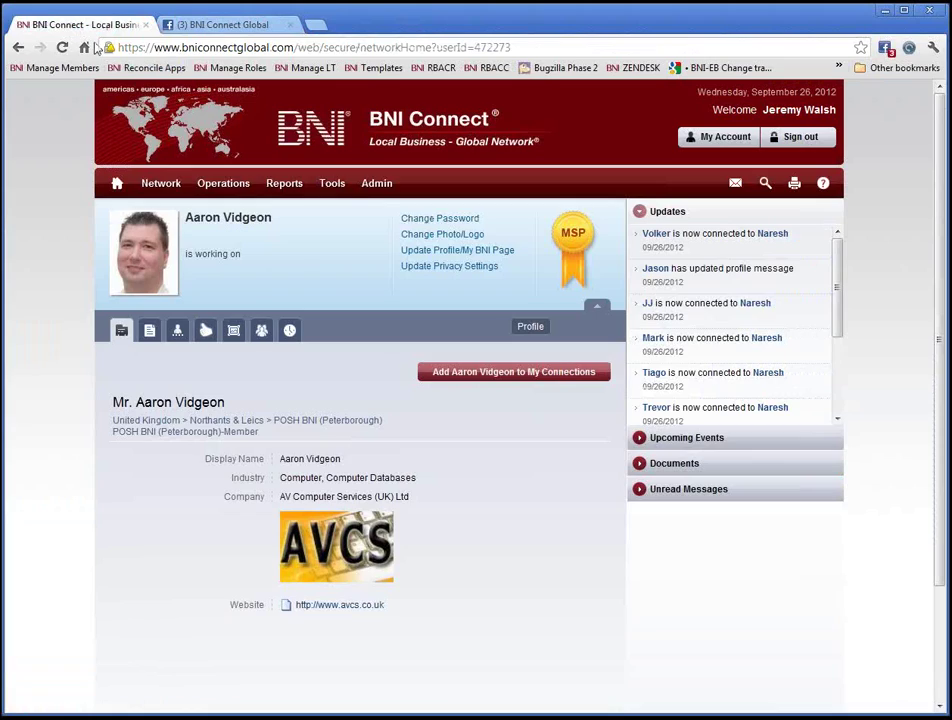